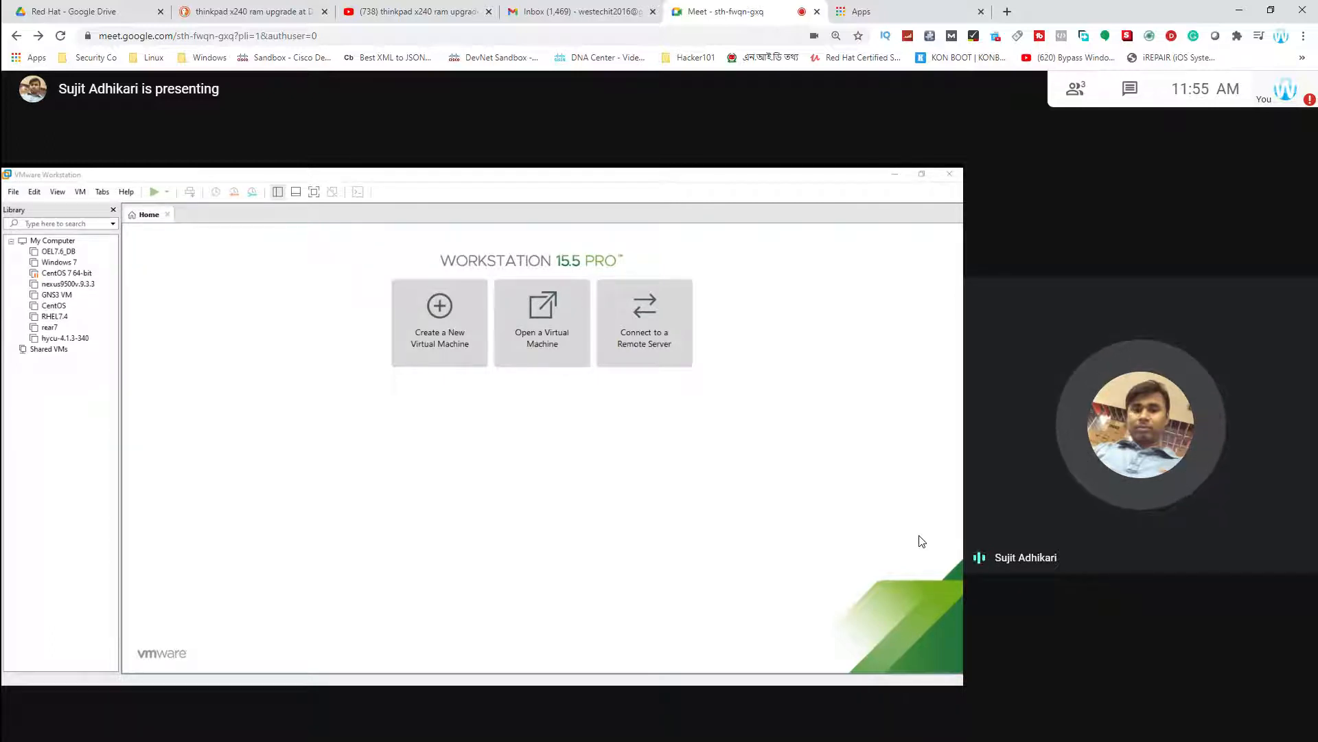
scroll(735, 587, "up", 2)
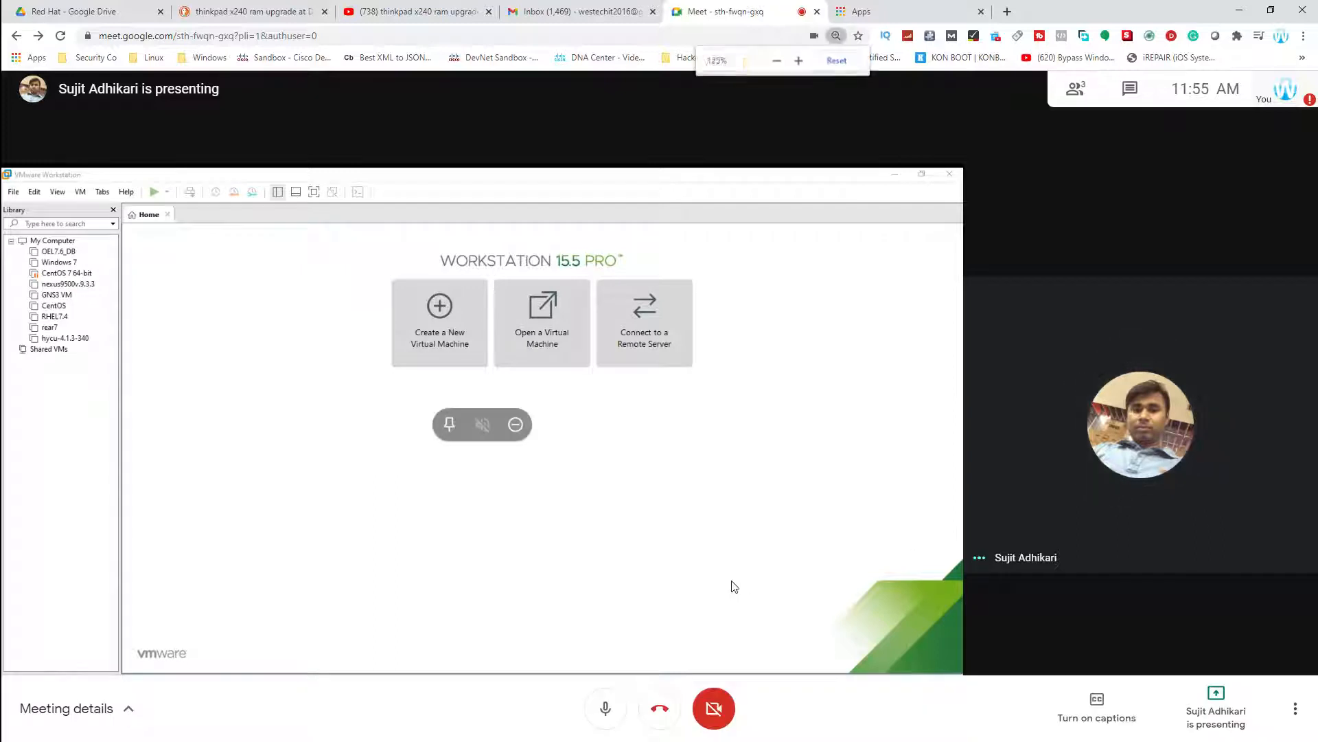
scroll(735, 587, "up", 1)
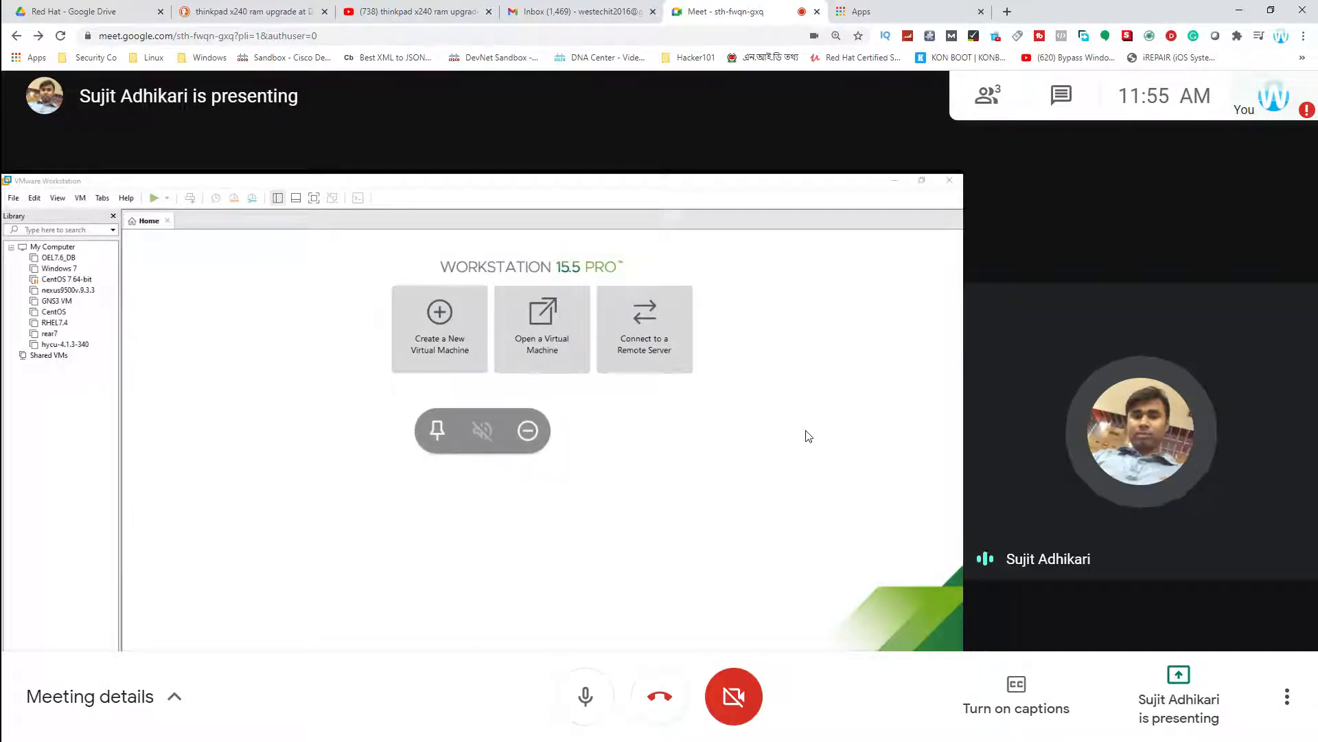
scroll(809, 435, "down", 1)
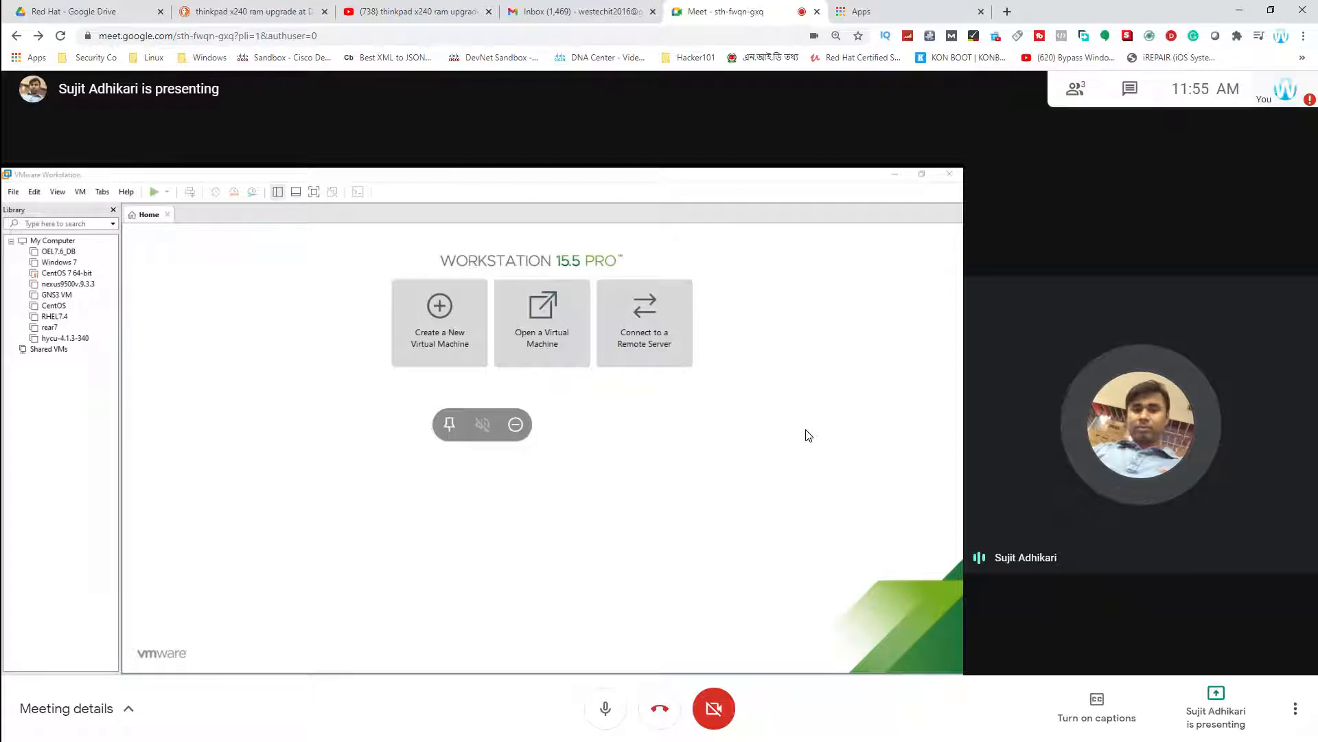
key("ctrl+plus")
key("ctrl+minus")
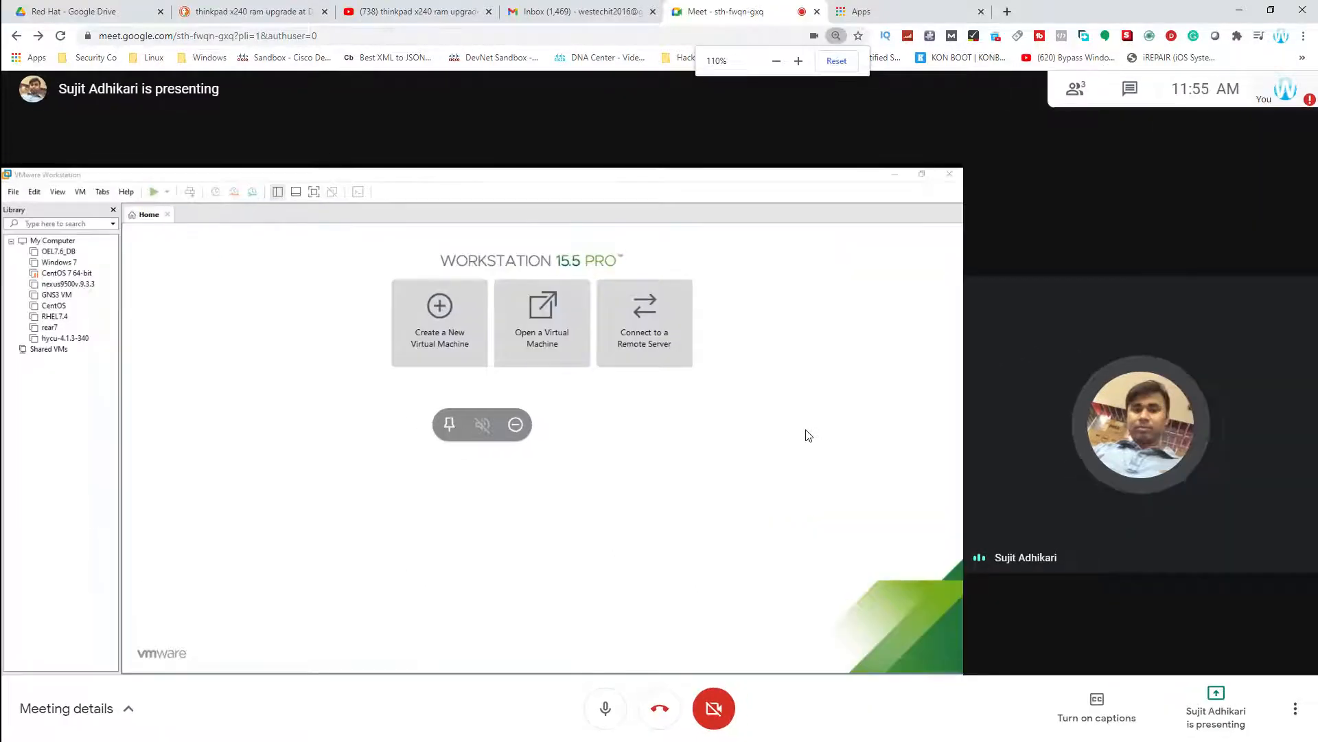
key("ctrl+minus")
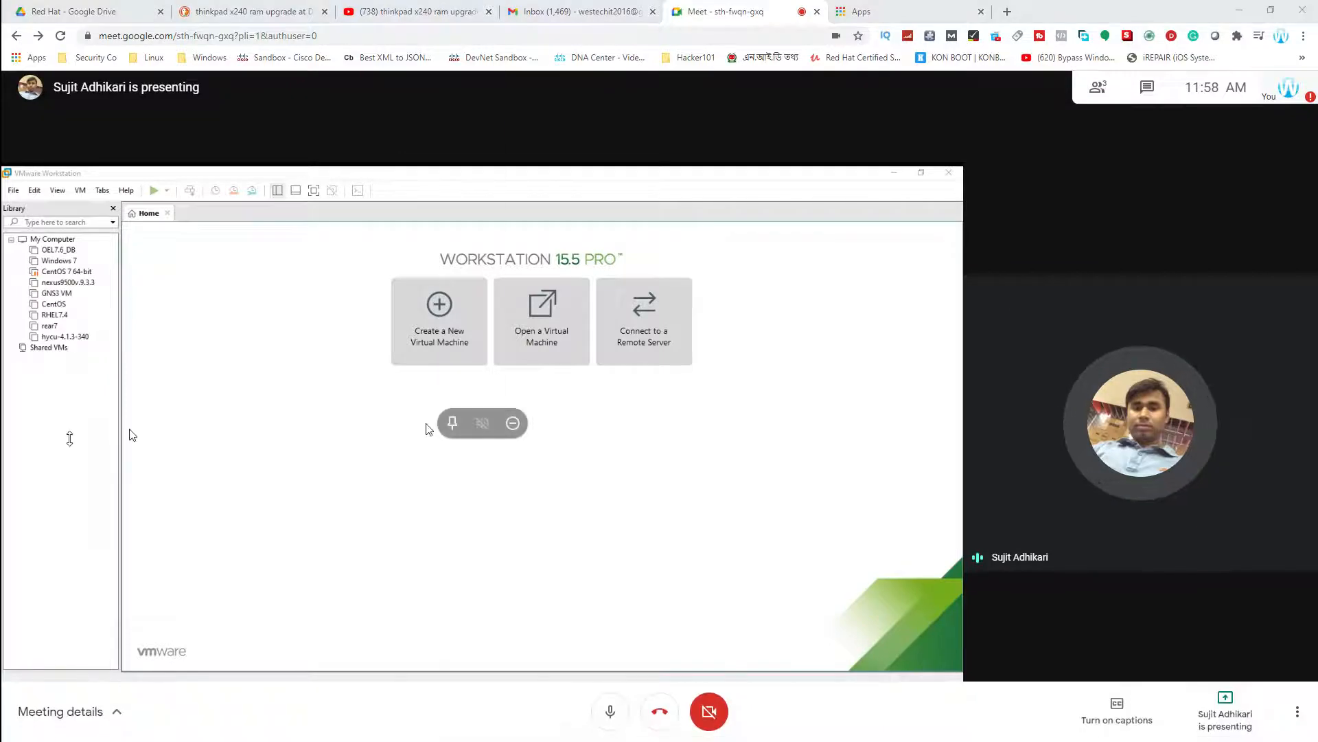
key("super")
left_click(35, 395)
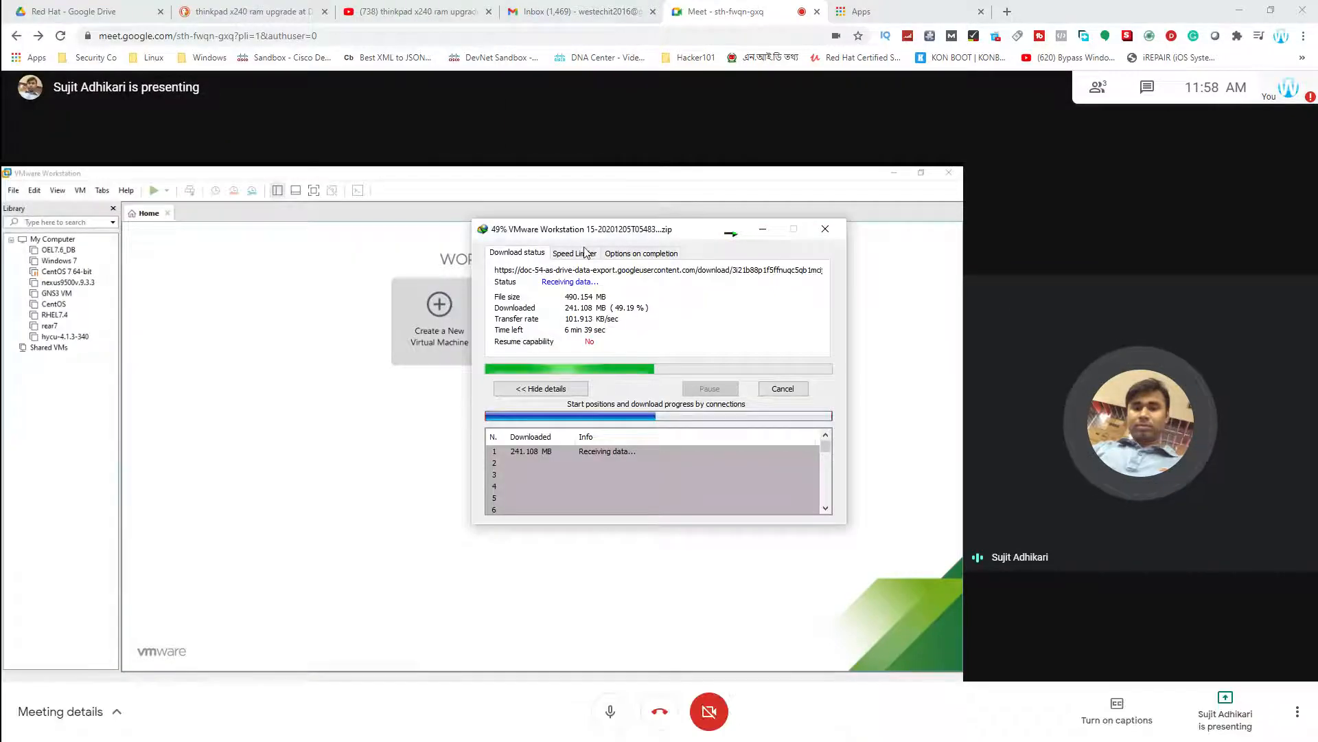
left_click(644, 255)
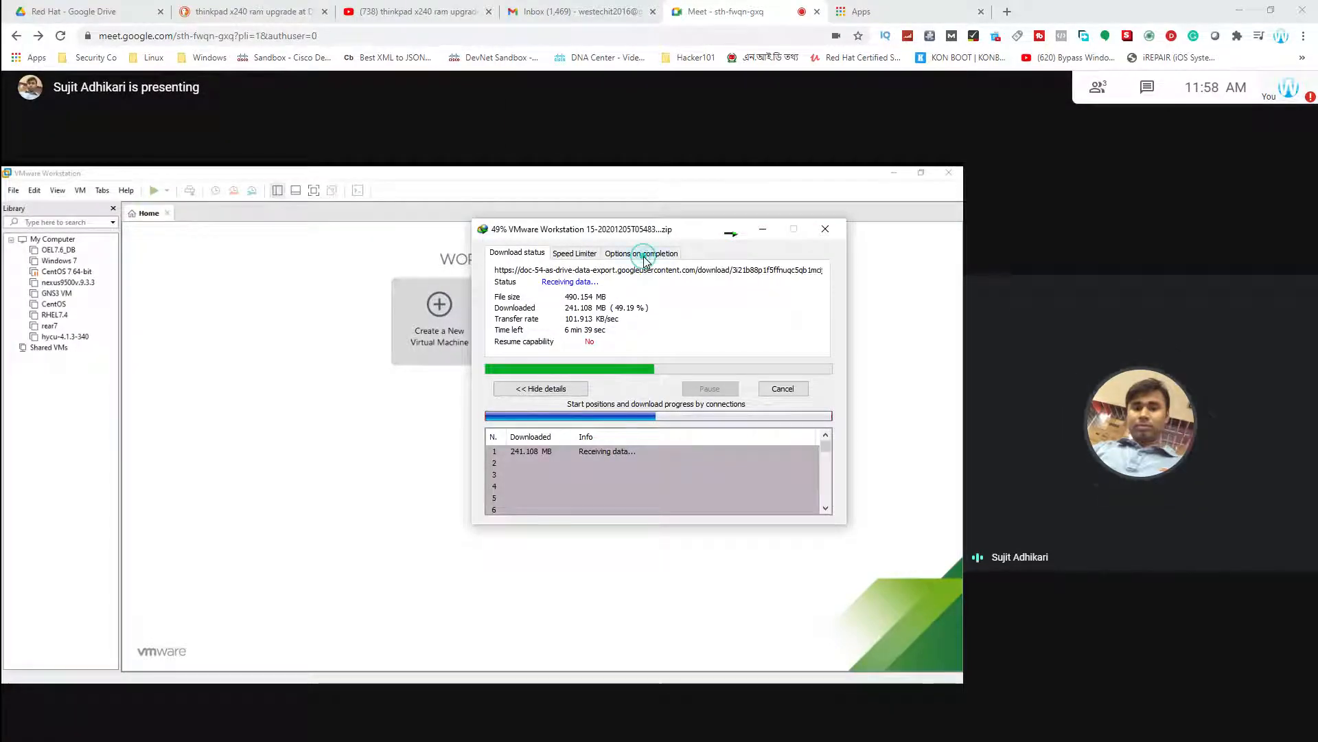
left_click(500, 282)
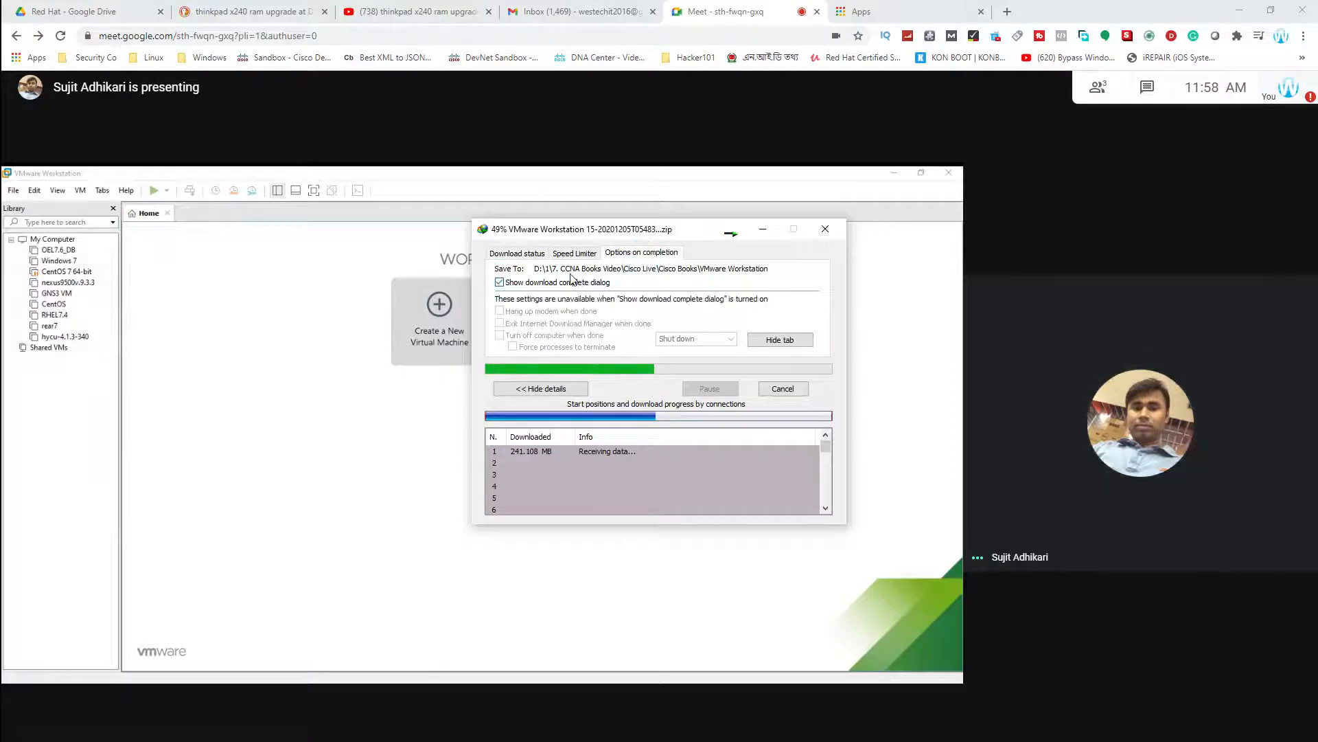
left_click(518, 254)
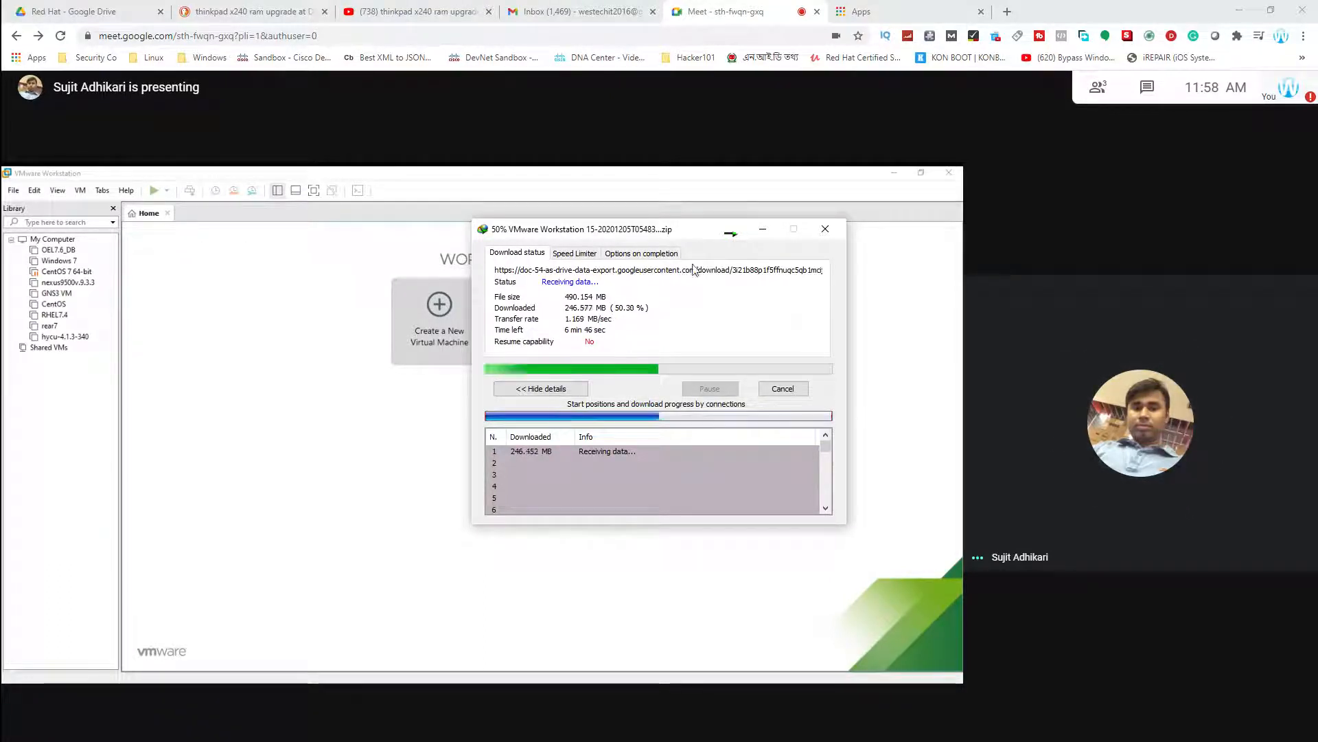
left_click(761, 231)
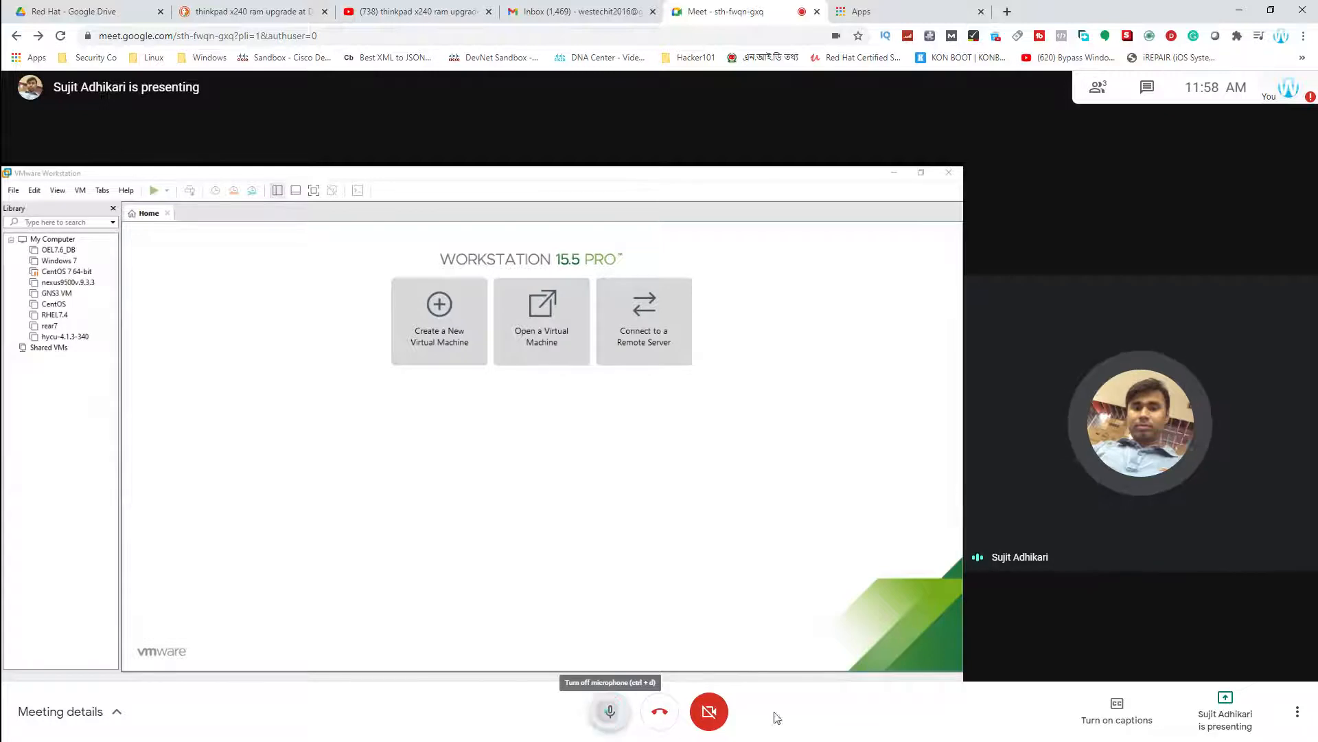
key("ctrl+d")
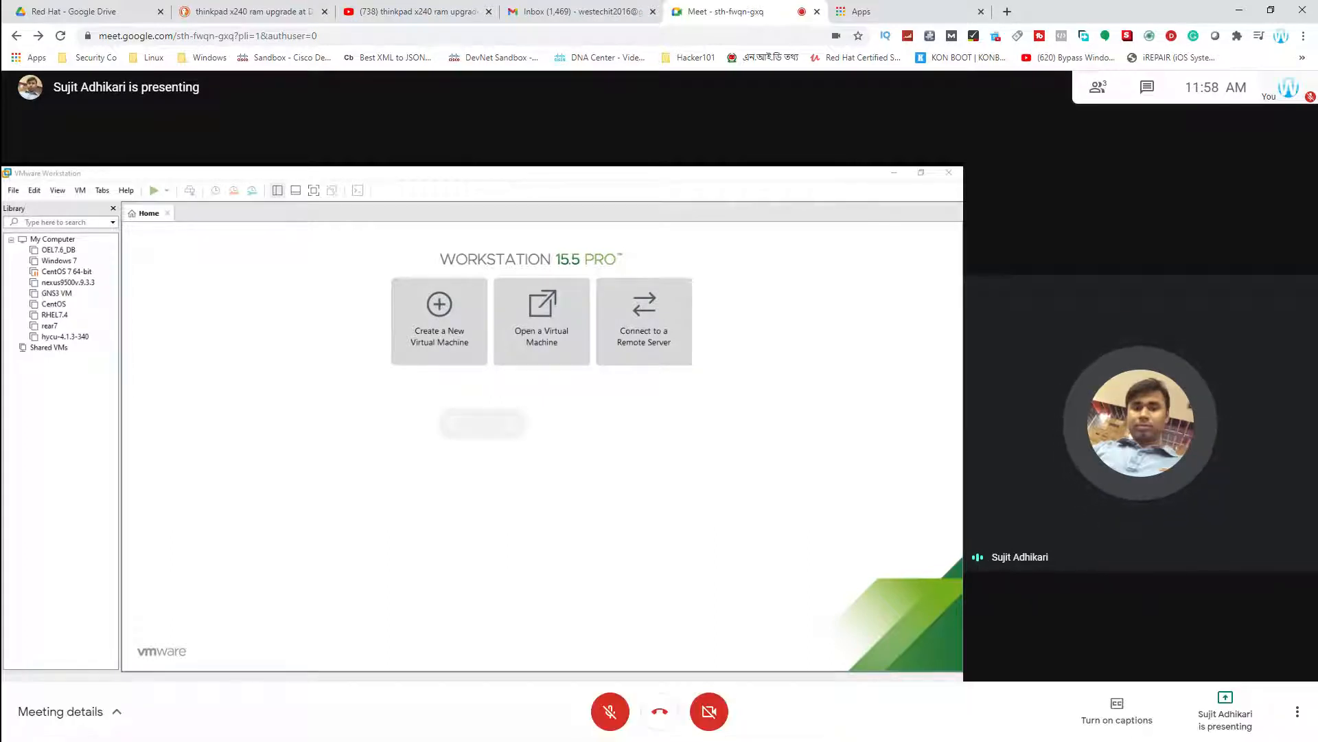
mouse_move(692, 739)
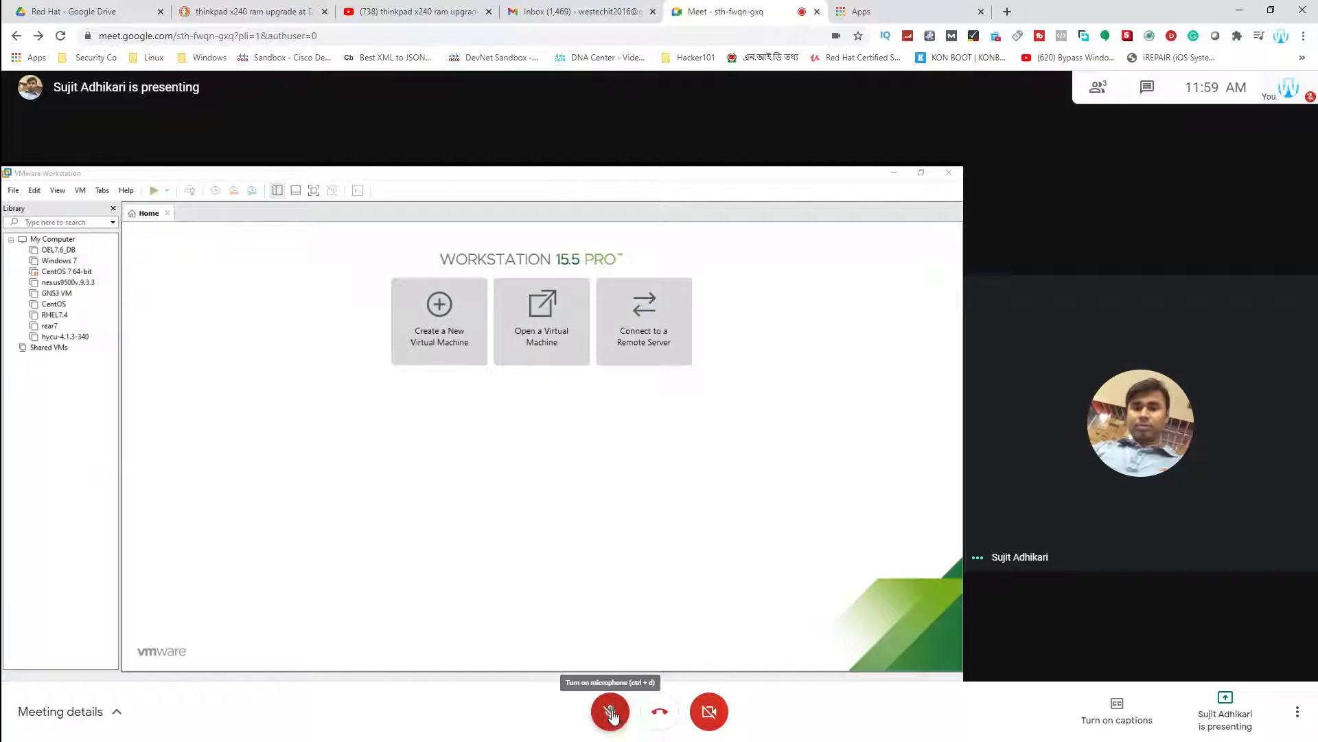
left_click(611, 712)
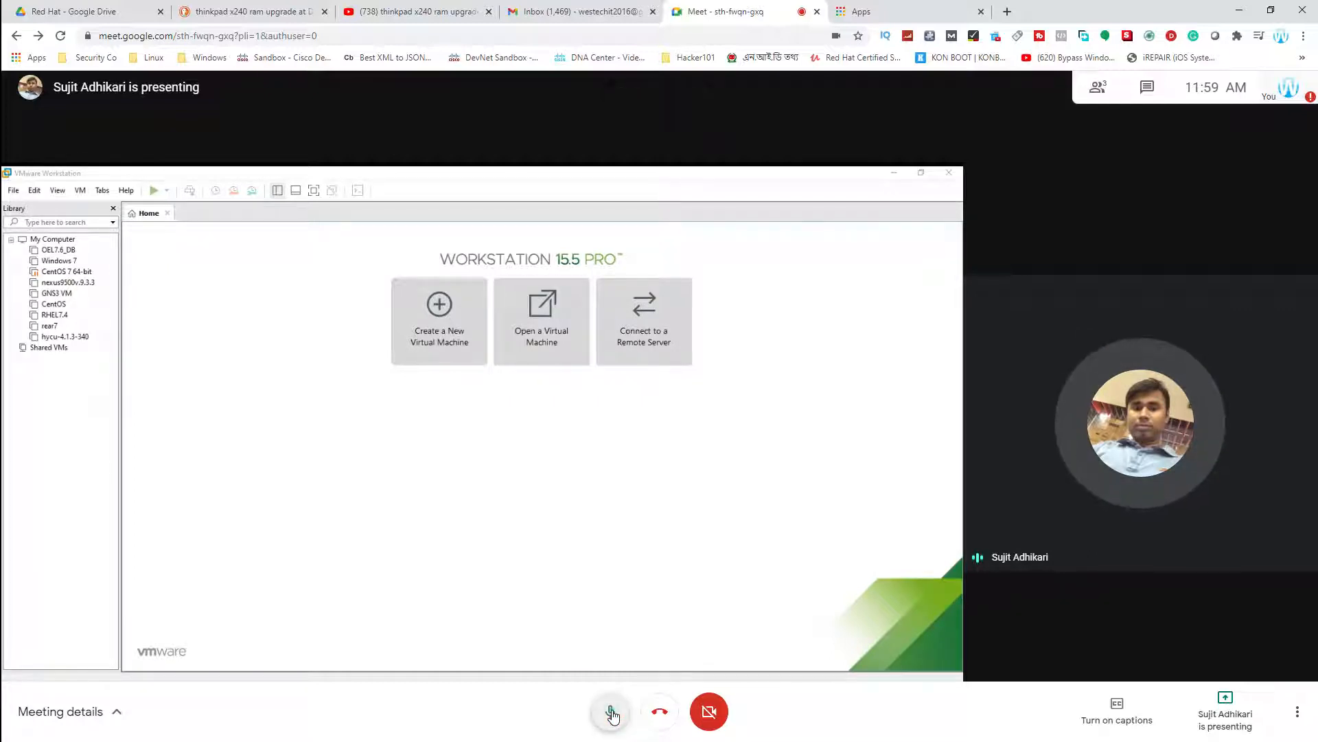
left_click(611, 713)
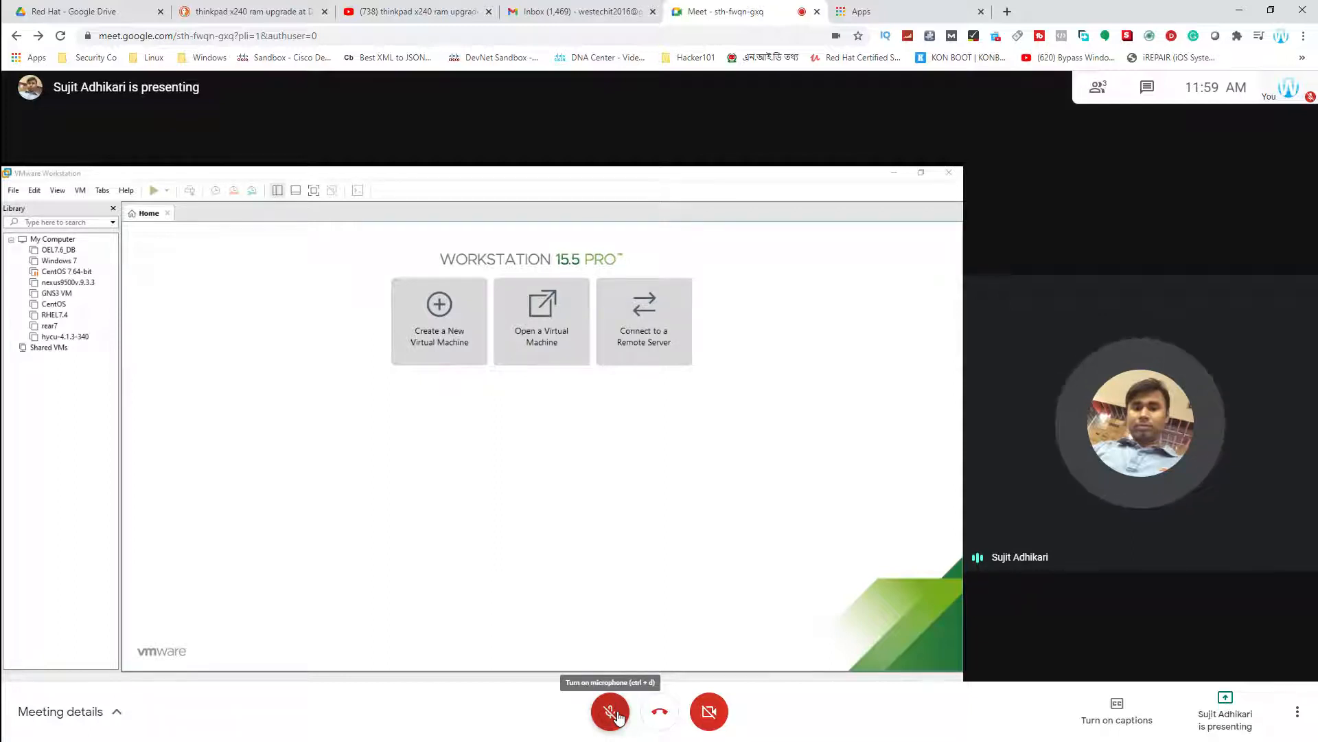
mouse_move(908, 596)
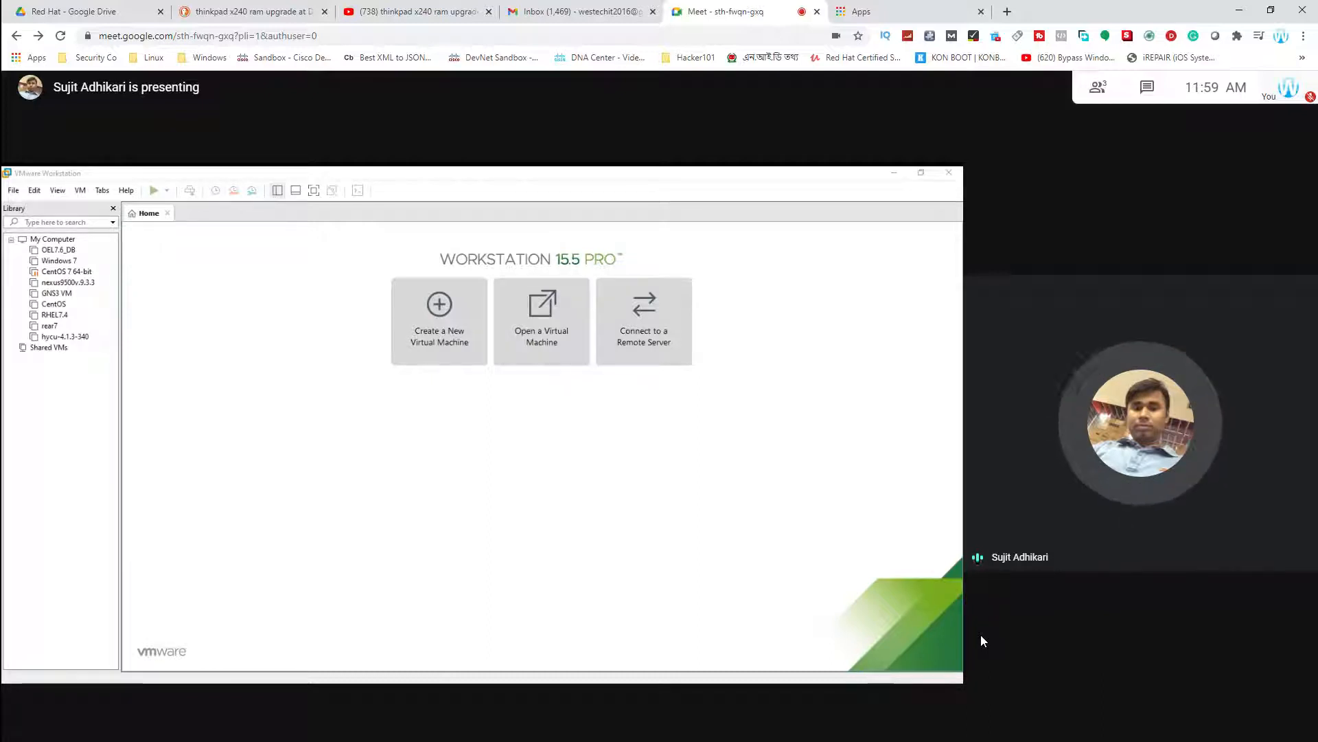
left_click(611, 711)
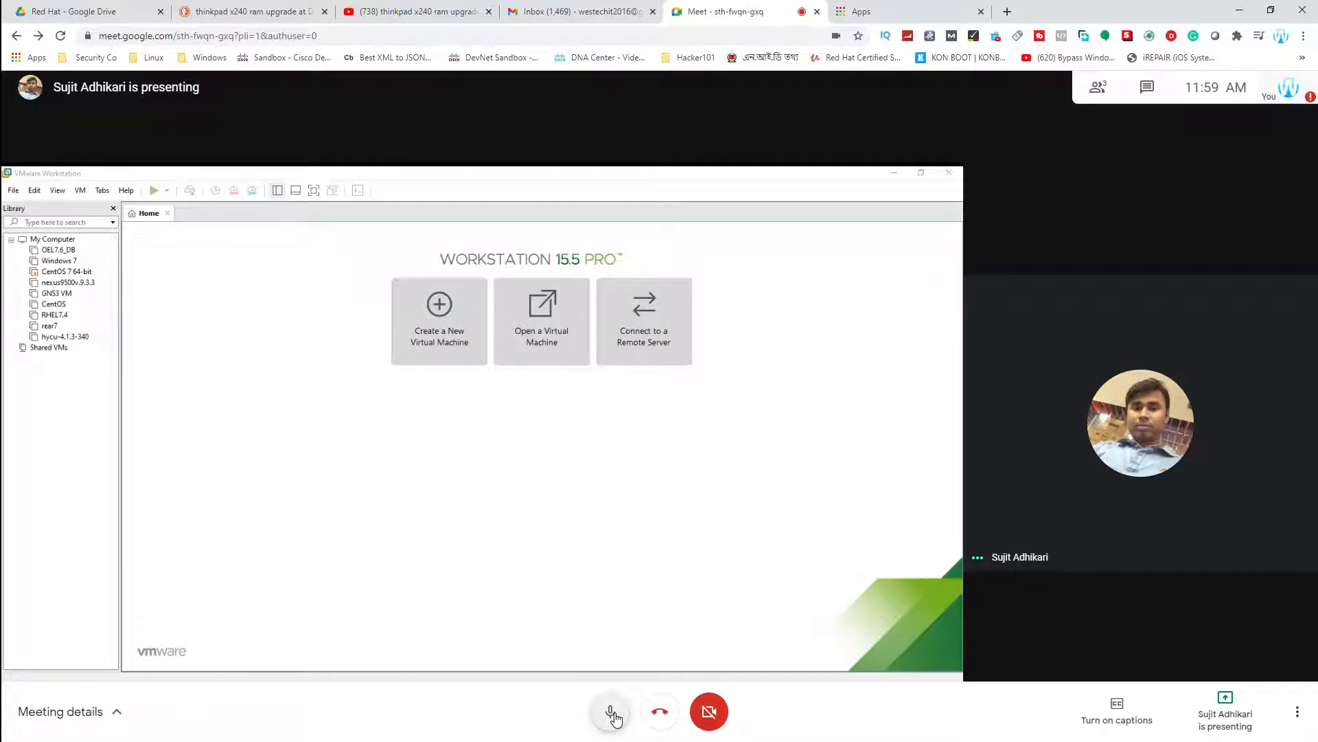
Step: Toggle the microphone several times, leave it muted, and bring up the Windows Start menu
left_click(613, 714)
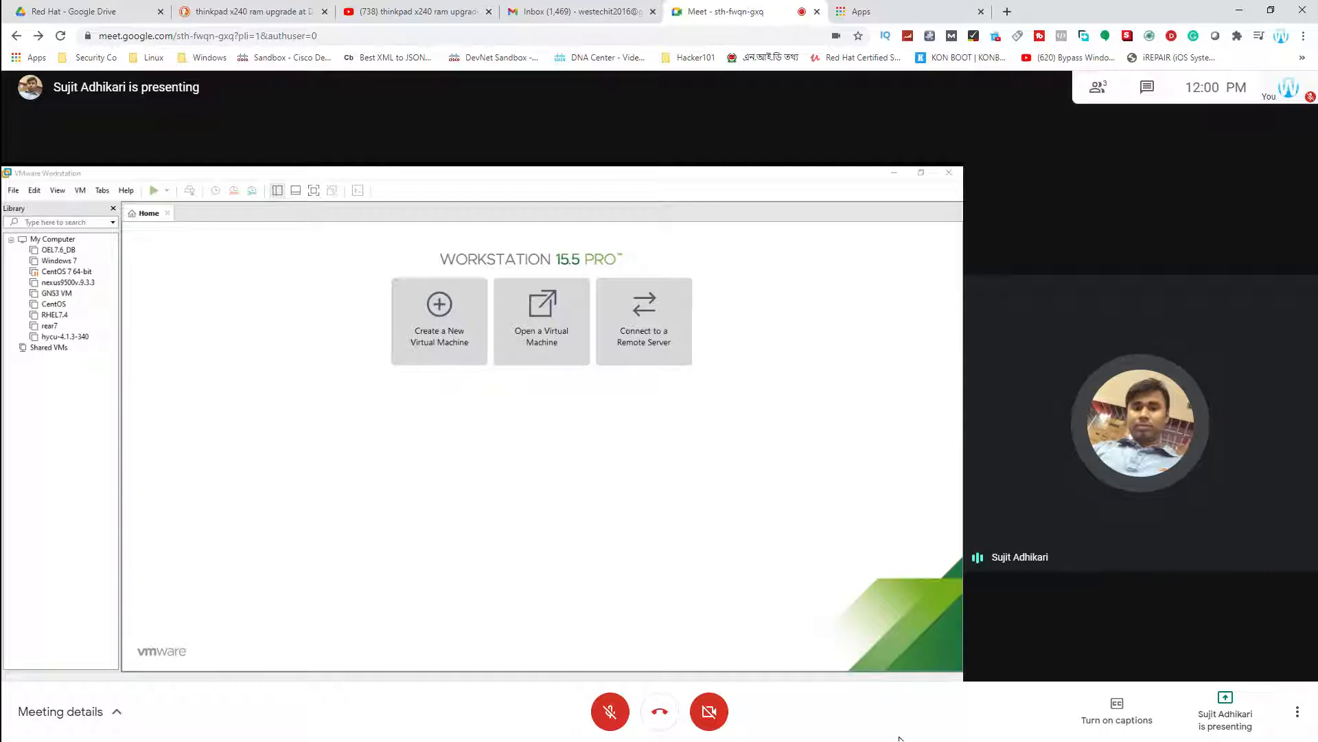
left_click(611, 711)
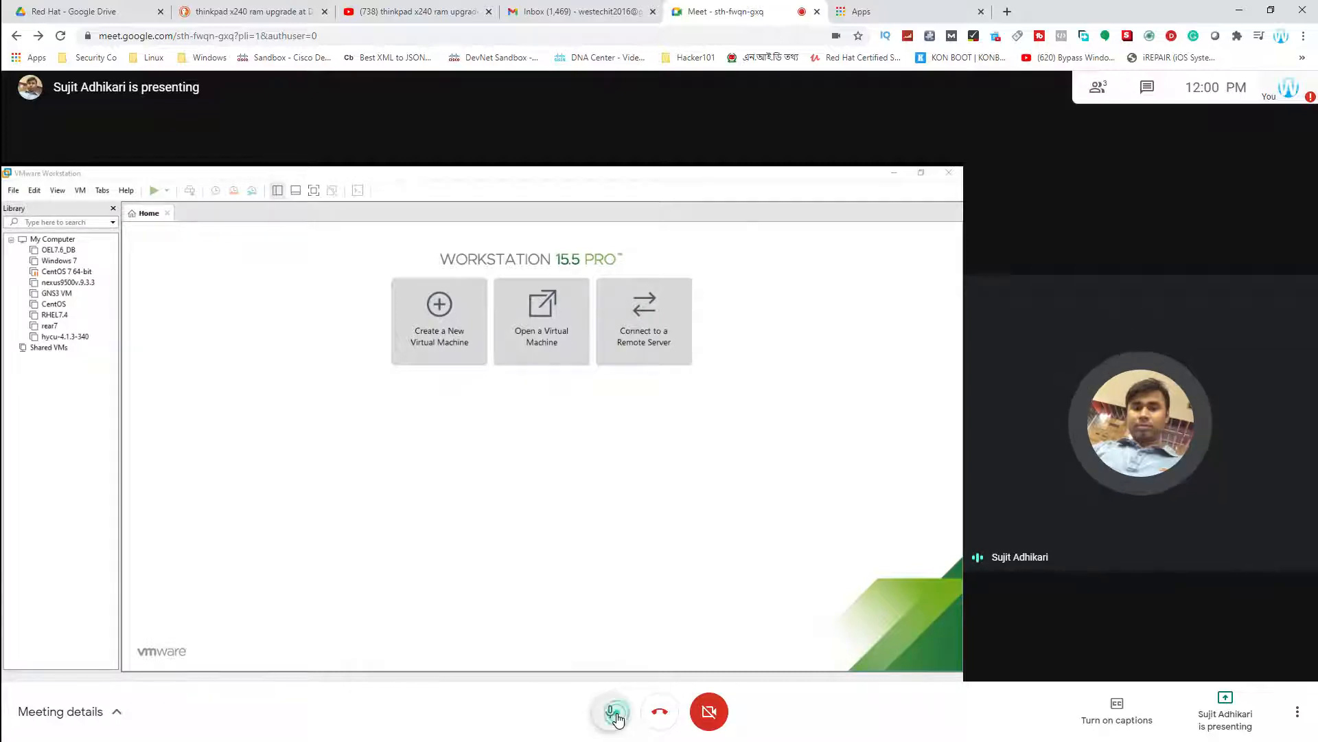
left_click(610, 711)
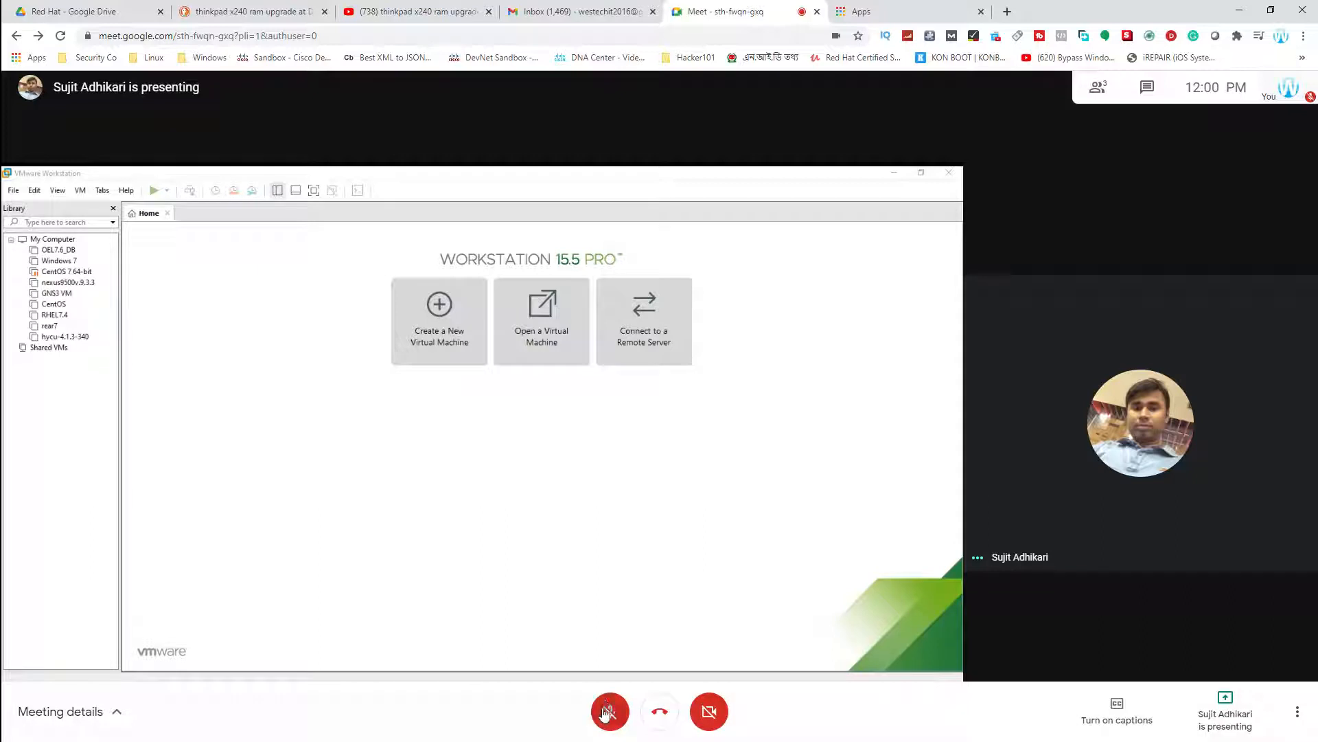
left_click(610, 712)
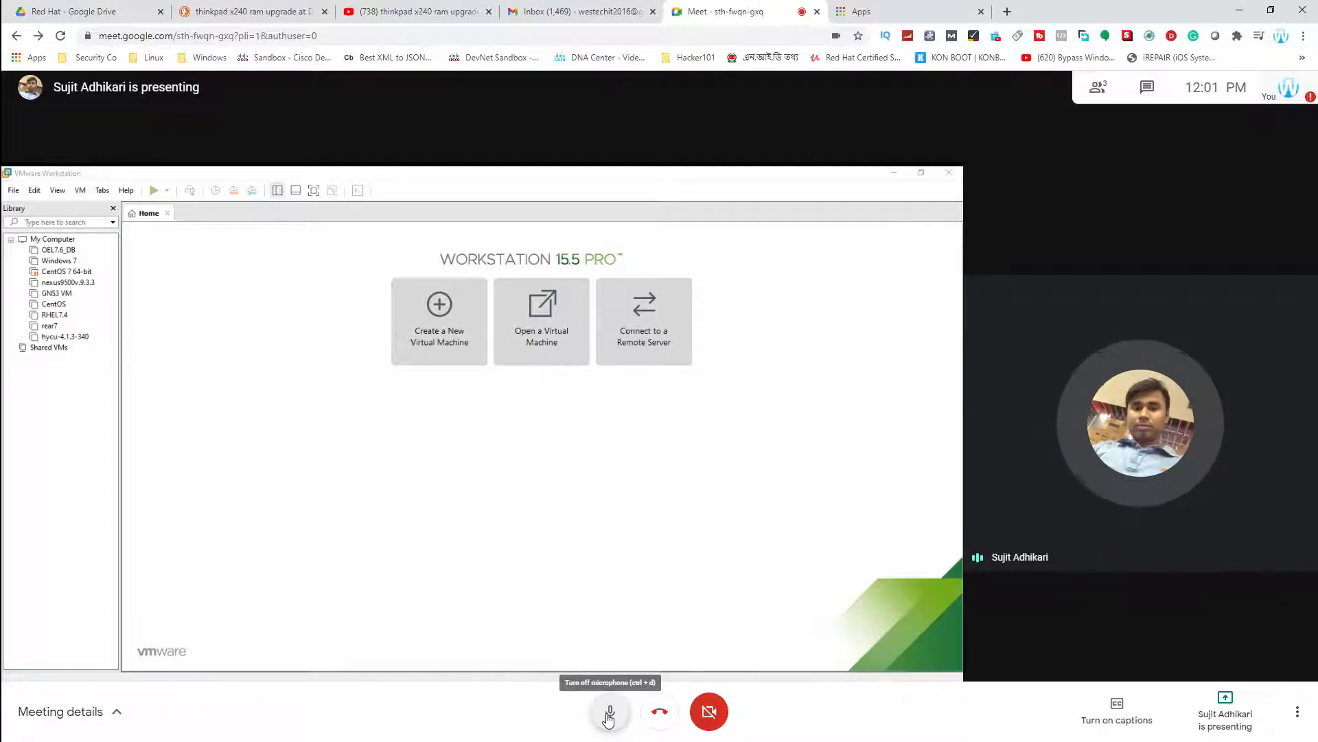
left_click(609, 712)
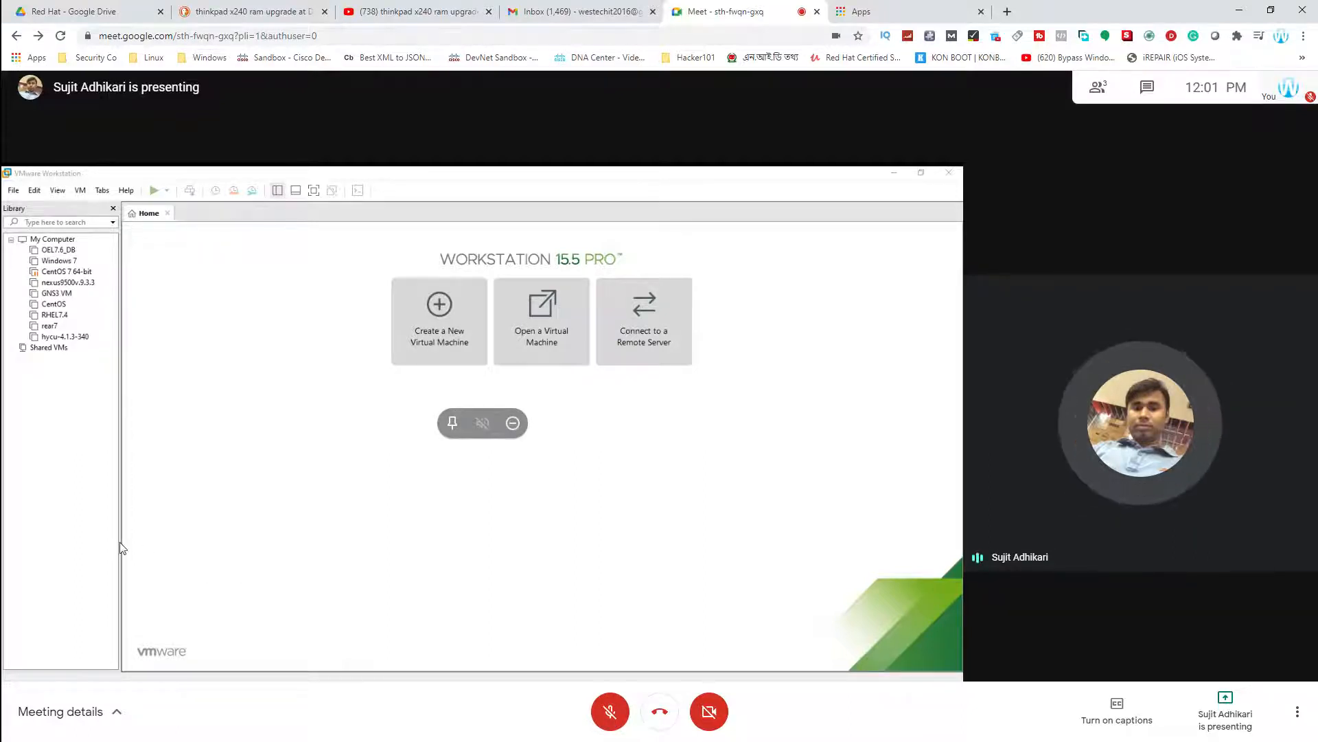
key("super")
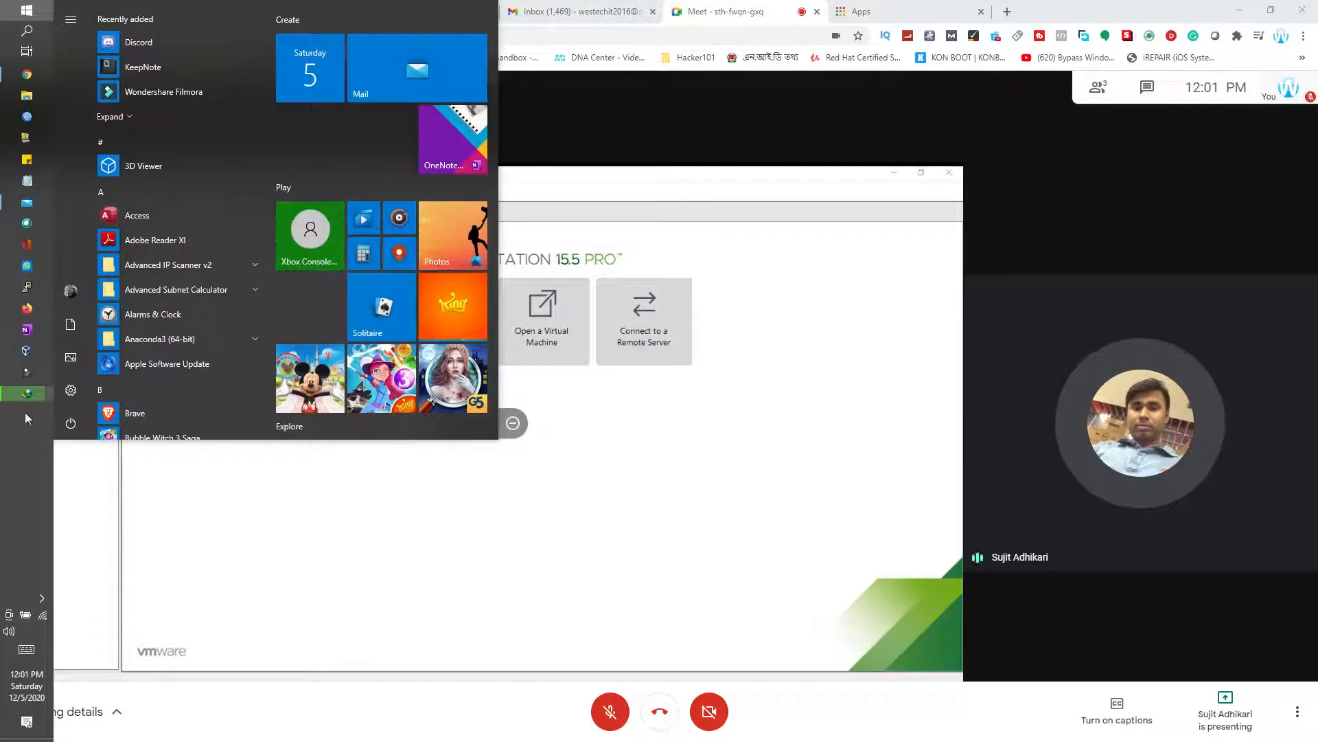
Step: Check the VMware Workstation download progress, minimize that window, and leave the microphone unmuted
left_click(34, 394)
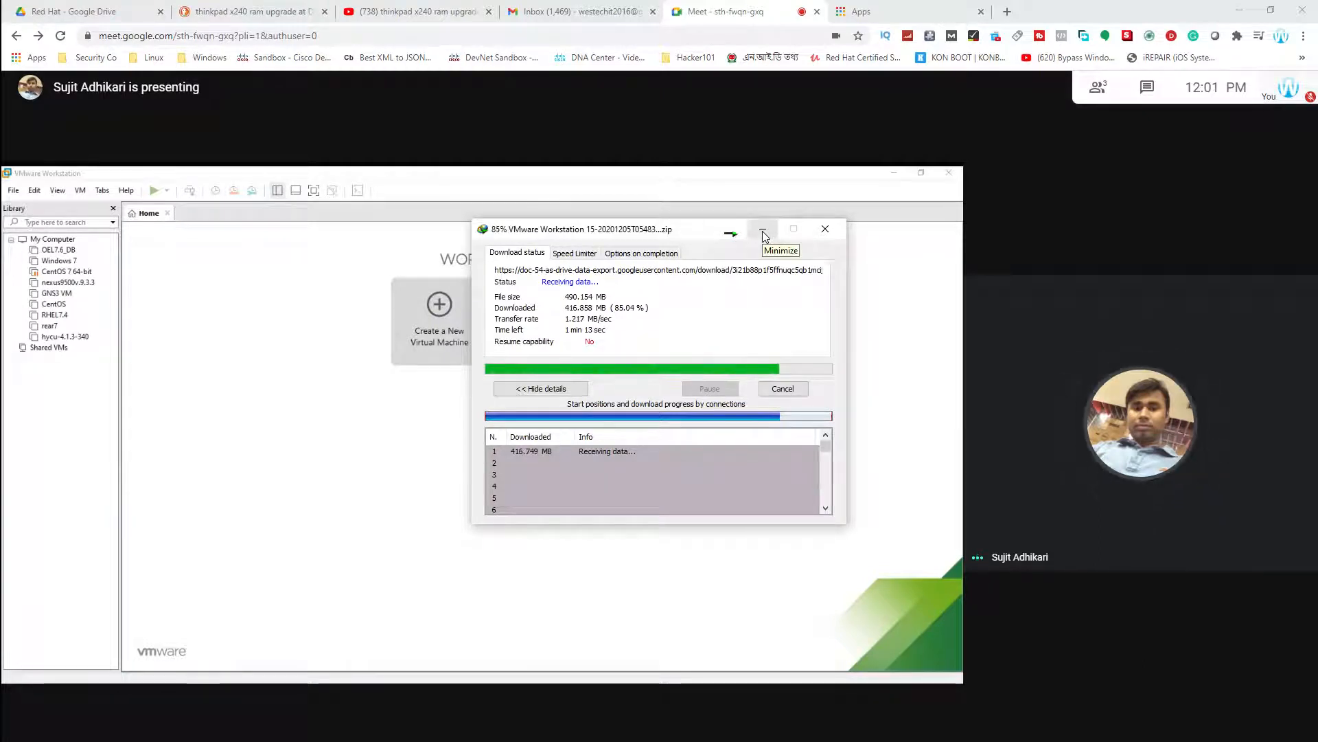
left_click(763, 234)
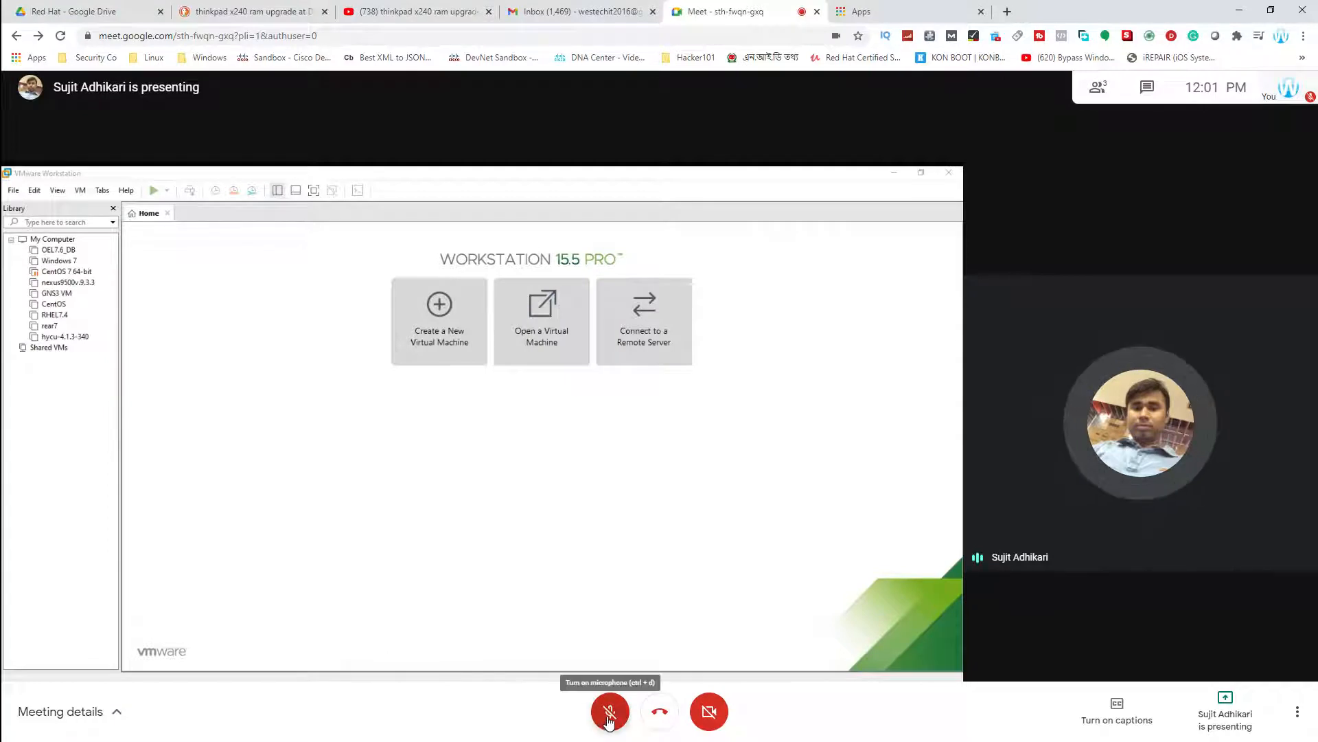
left_click(608, 714)
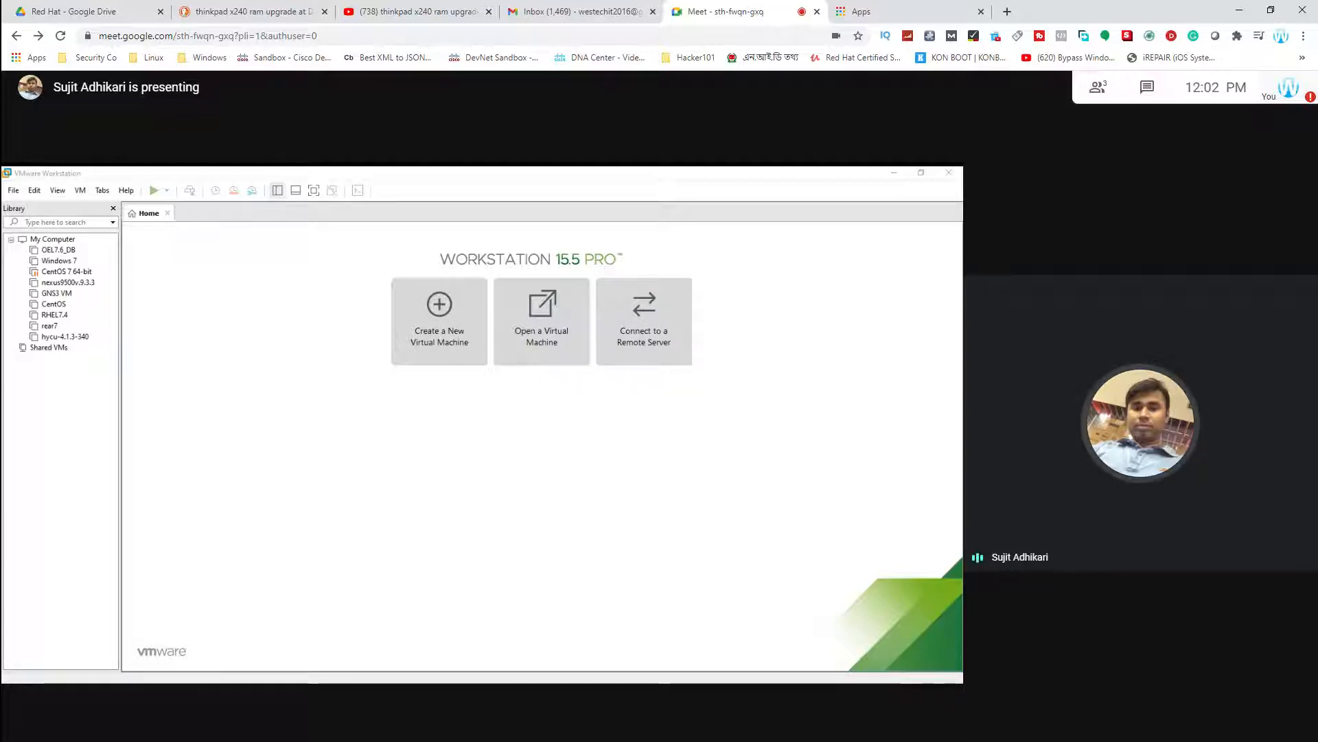
mouse_move(591, 710)
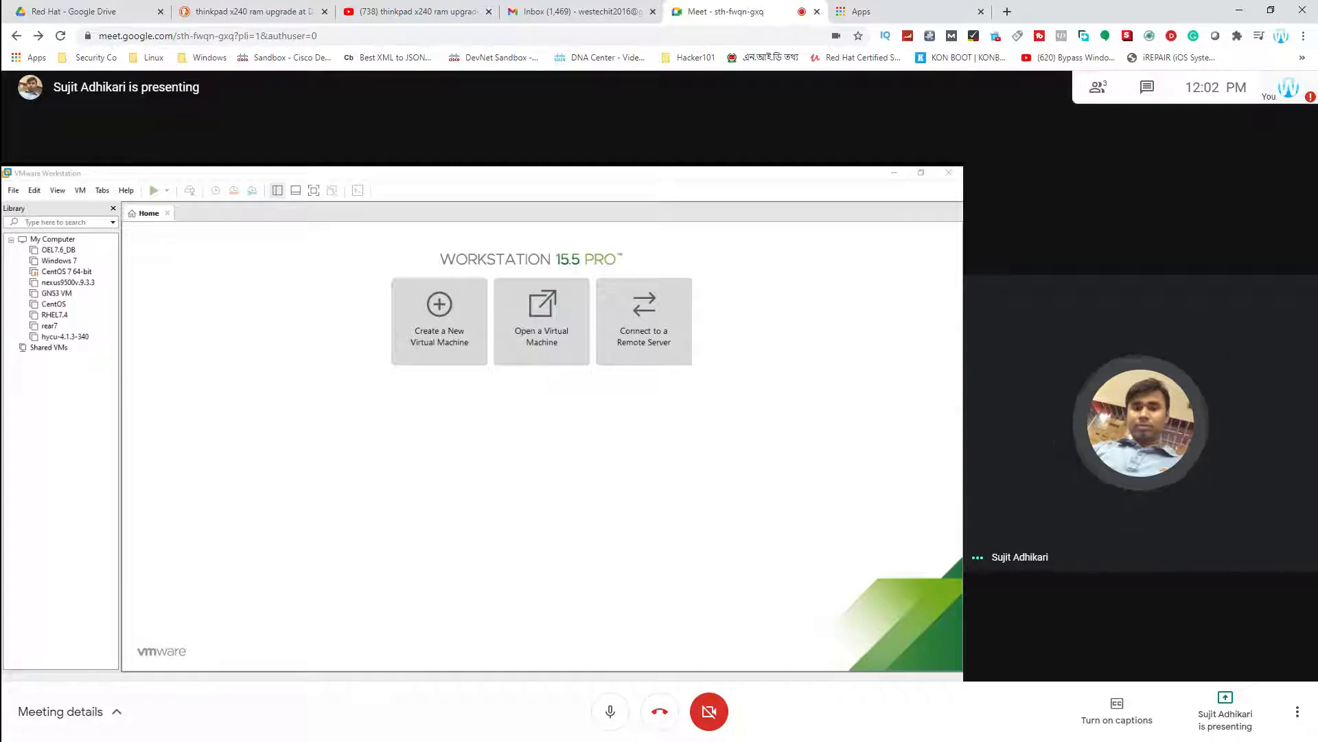
left_click(608, 714)
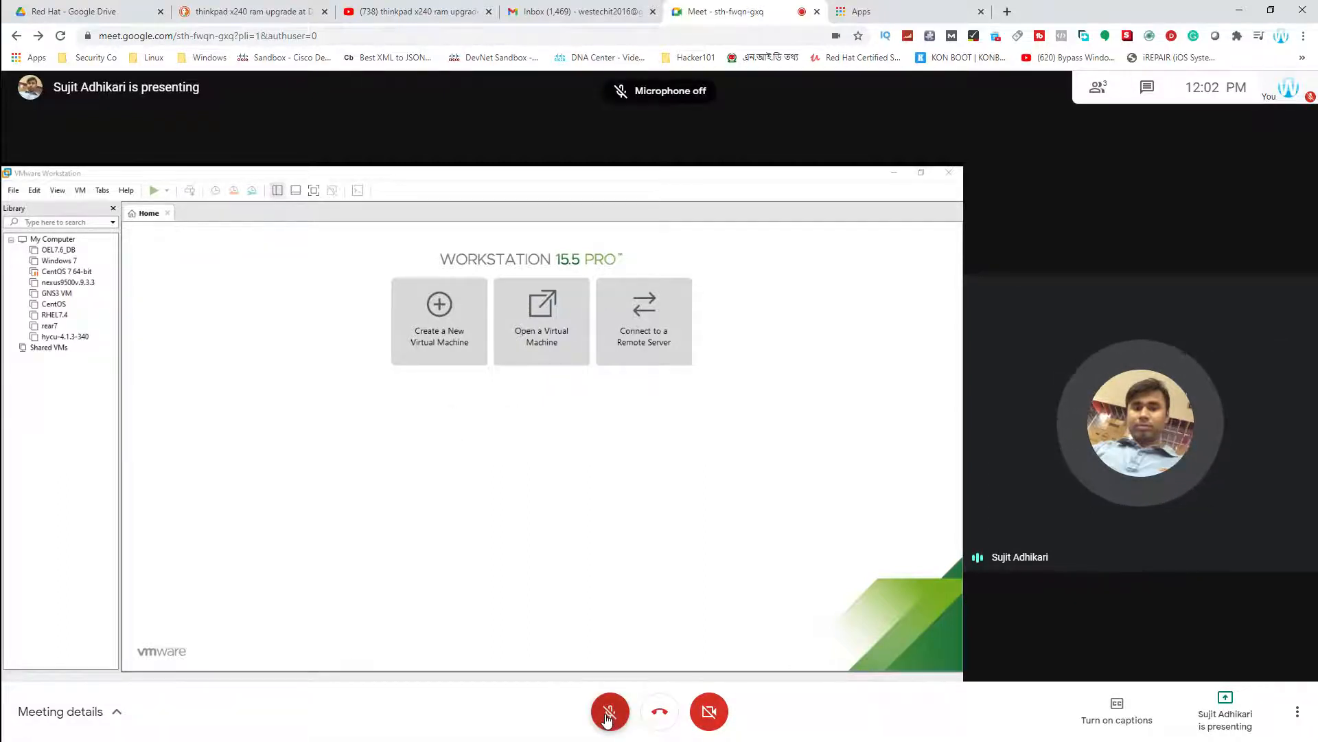
left_click(609, 716)
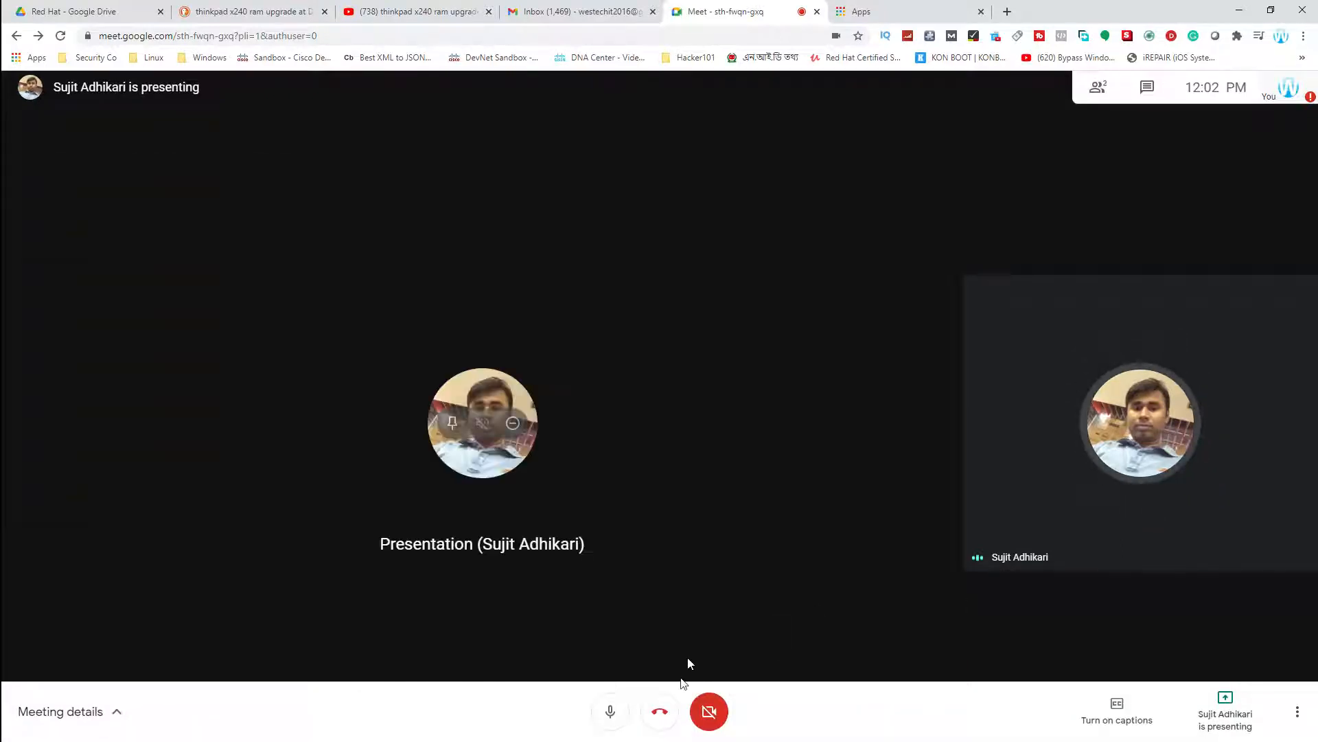
Step: Mute the microphone and open the Cisco Books folder holding the 490 MB VMware download
left_click(604, 718)
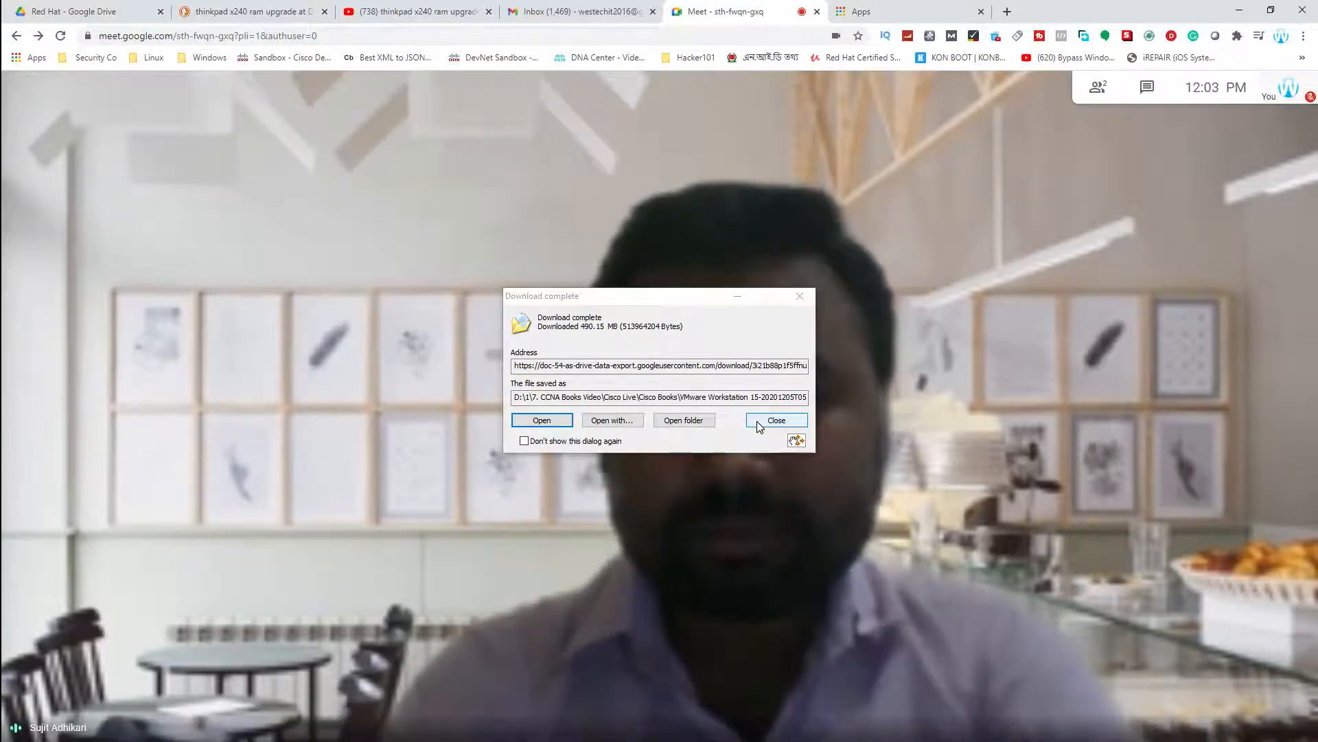
left_click(670, 424)
mouse_move(867, 398)
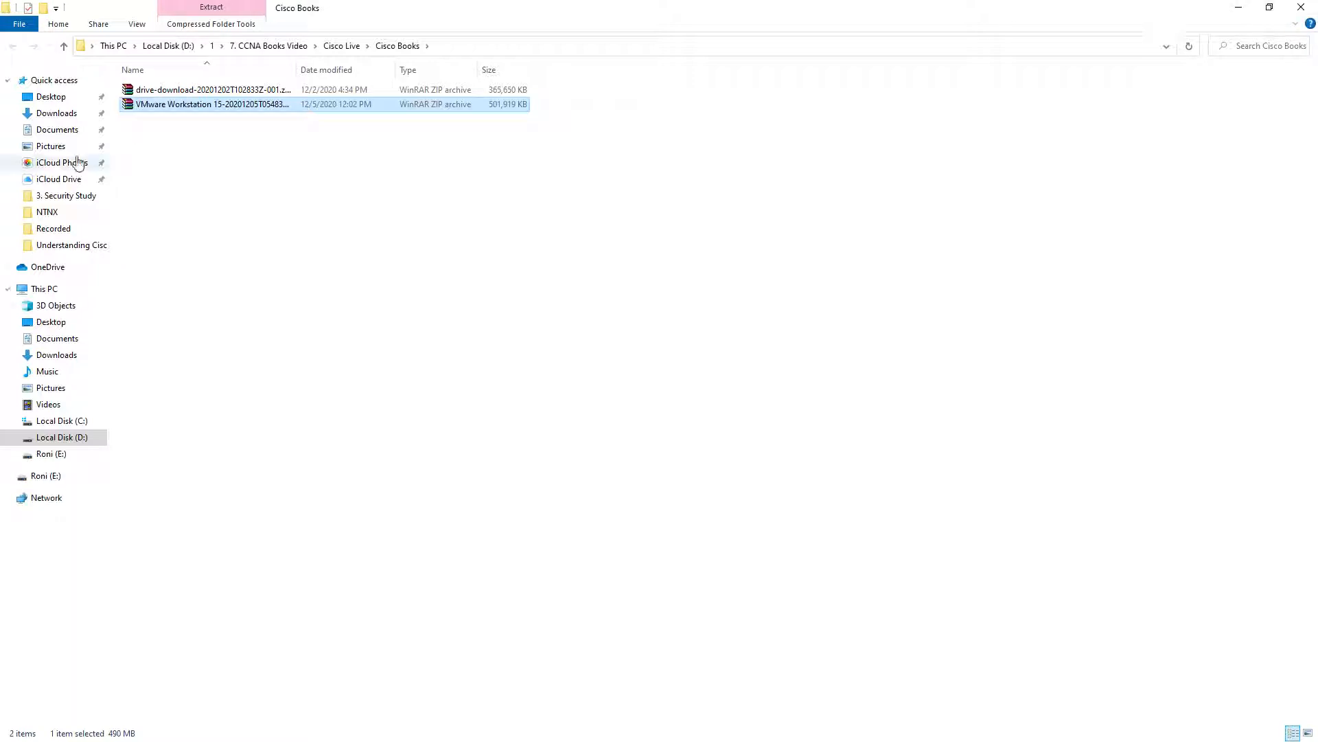
Step: Send a copy of the VMware Workstation 15 zip to the E: drive and minimize File Explorer
double_click(158, 105)
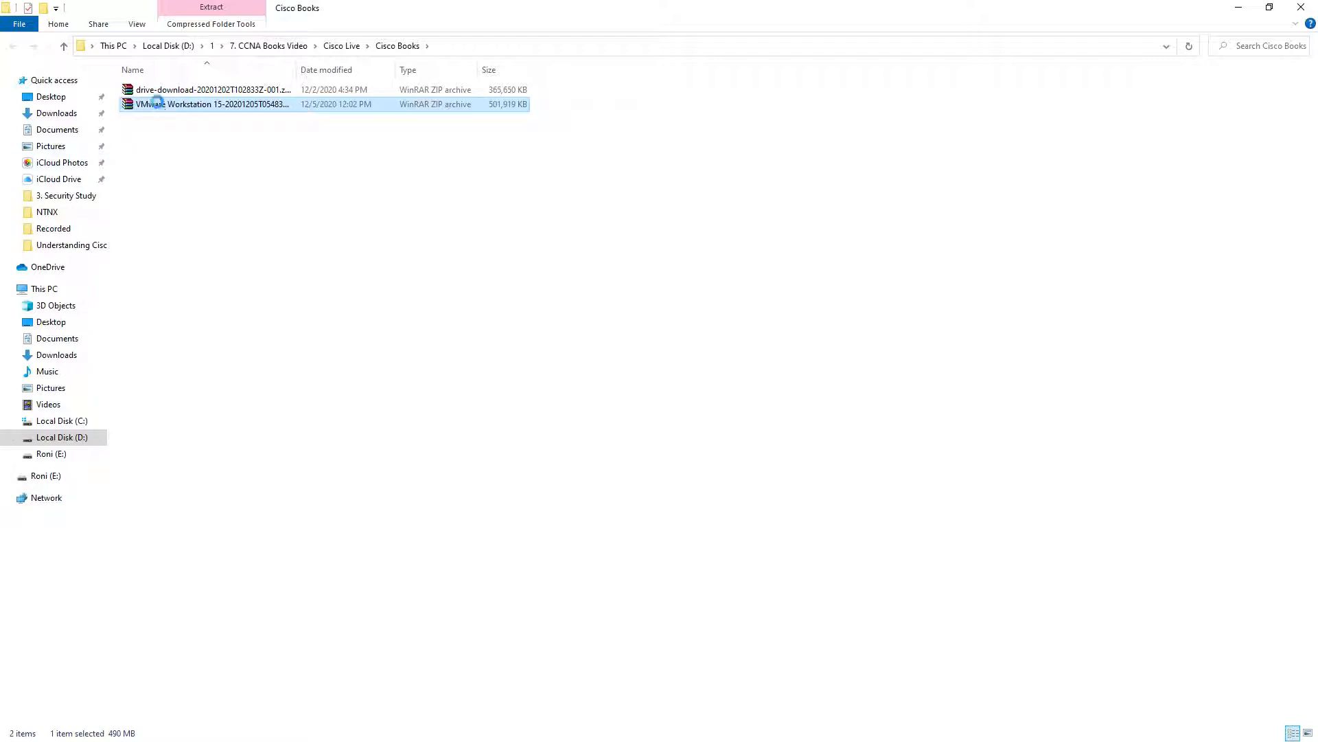
right_click(157, 102)
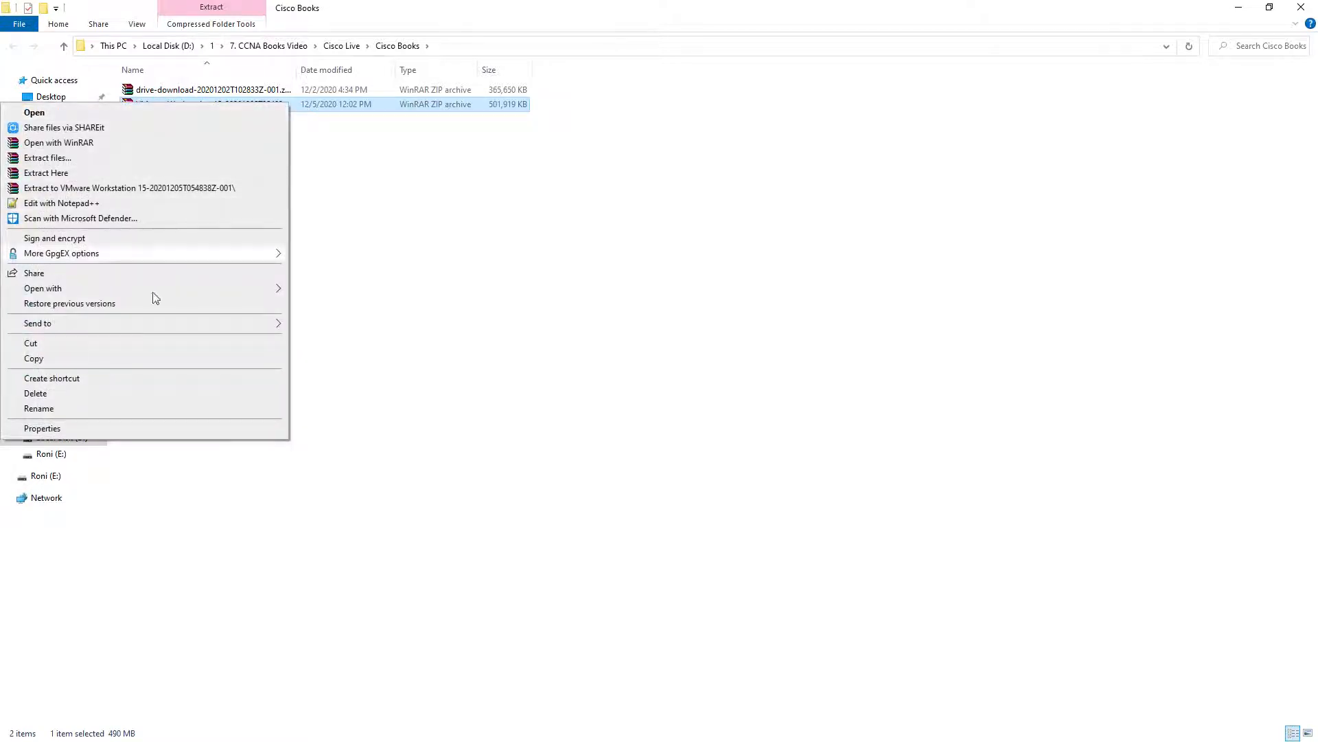
mouse_move(153, 329)
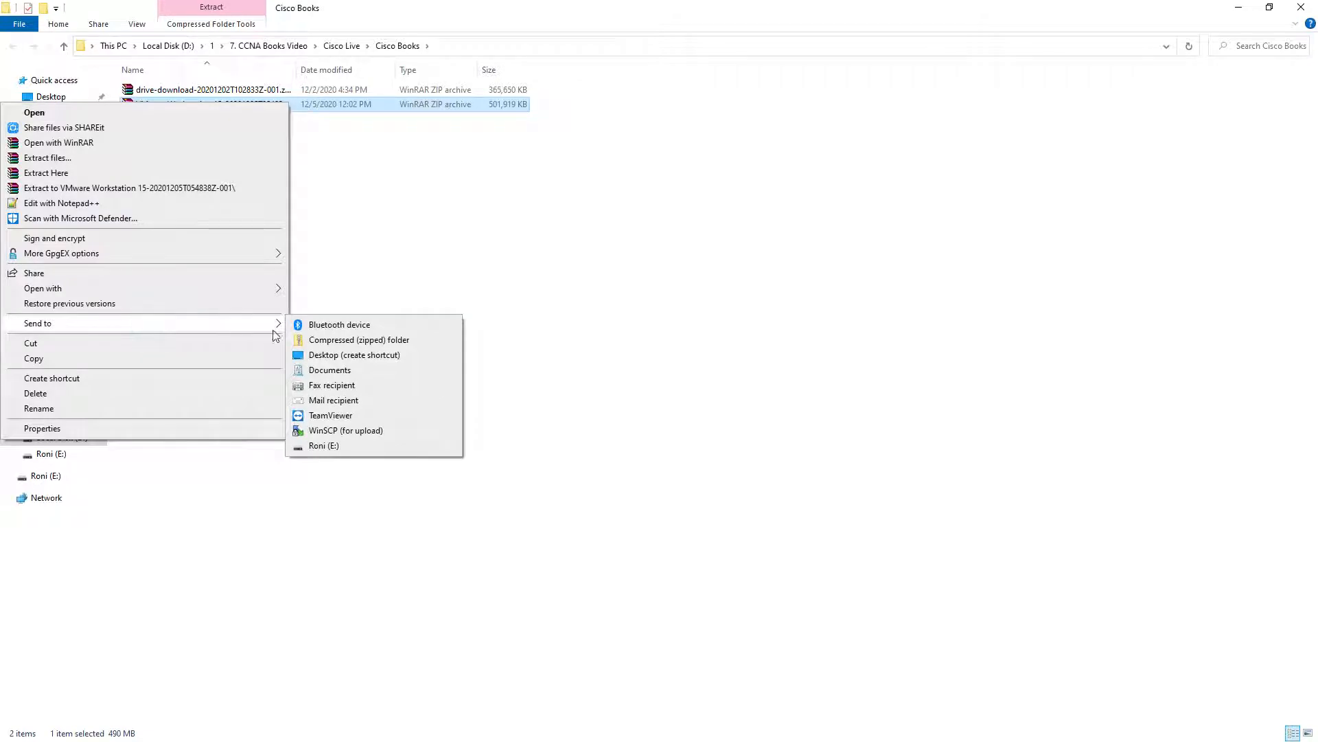
left_click(342, 450)
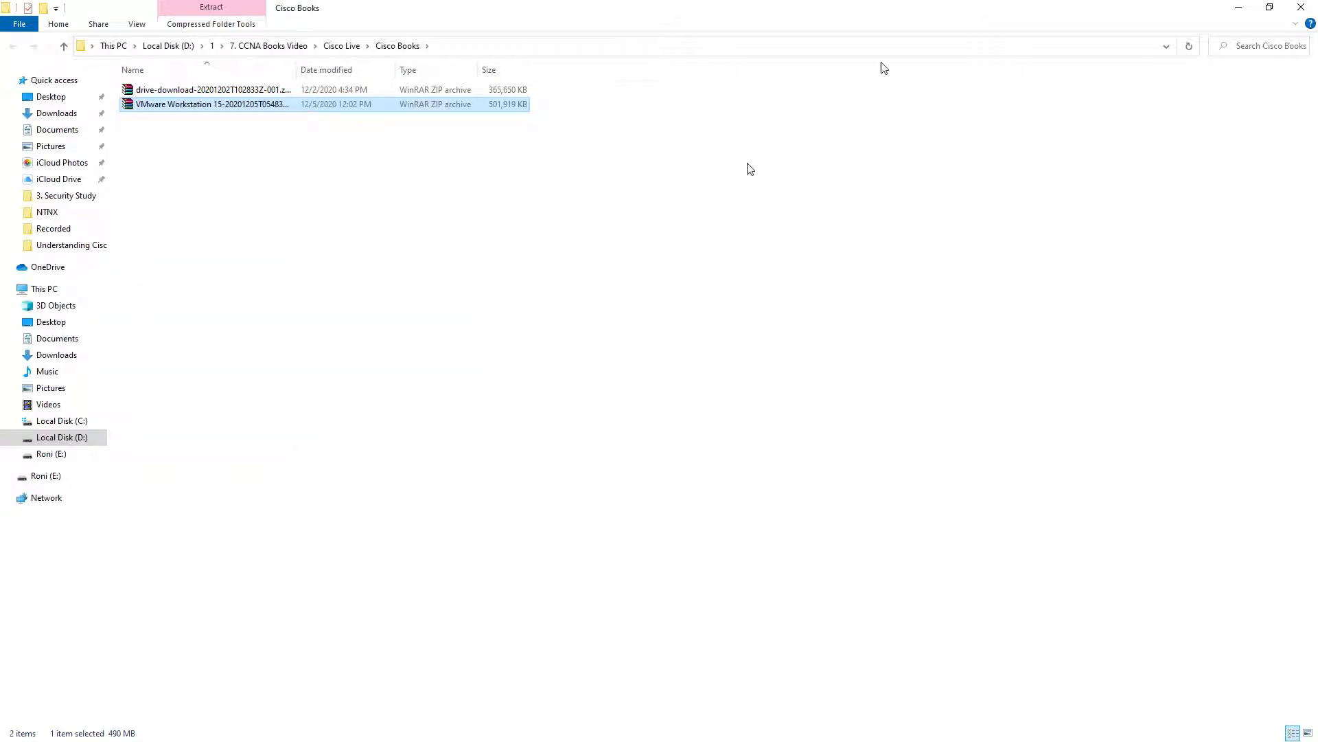
left_click(1246, 9)
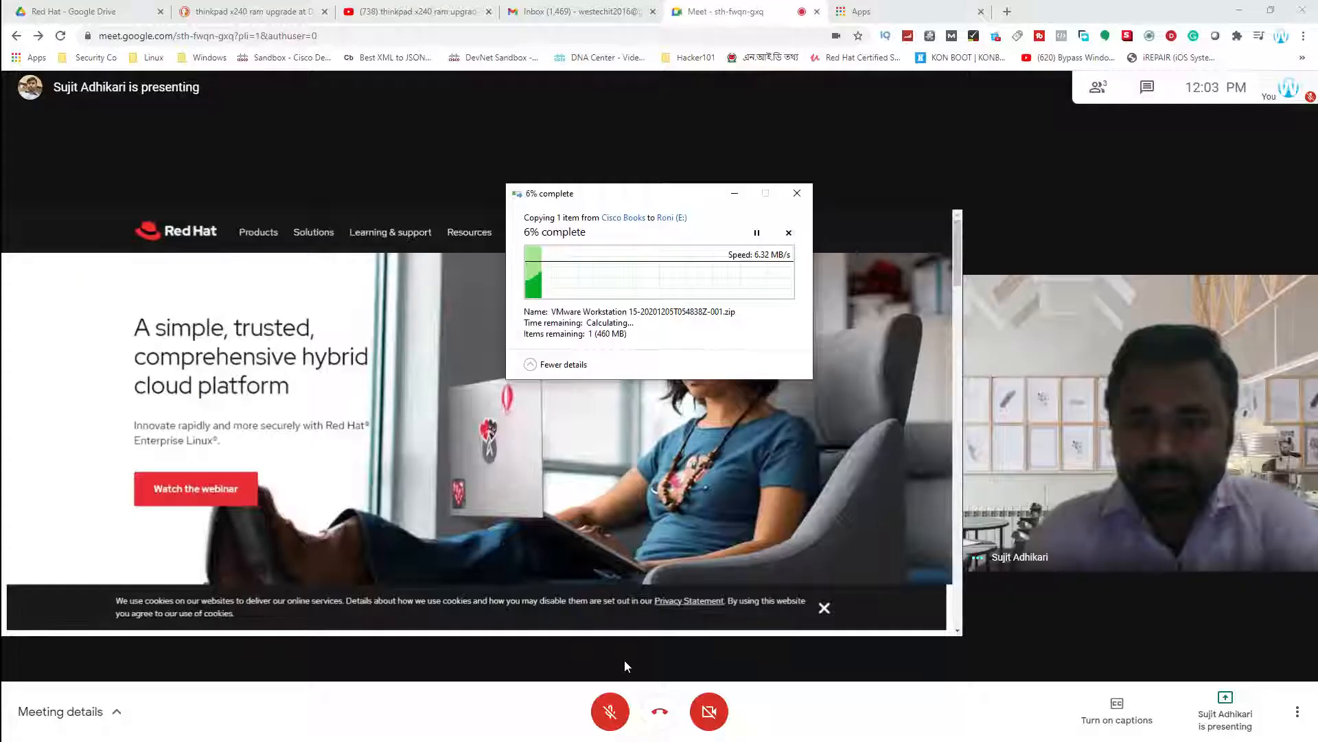
Step: Bring the Meet call in front of the copy window and speak twice, ending with the mic muted
left_click(624, 659)
left_click(609, 726)
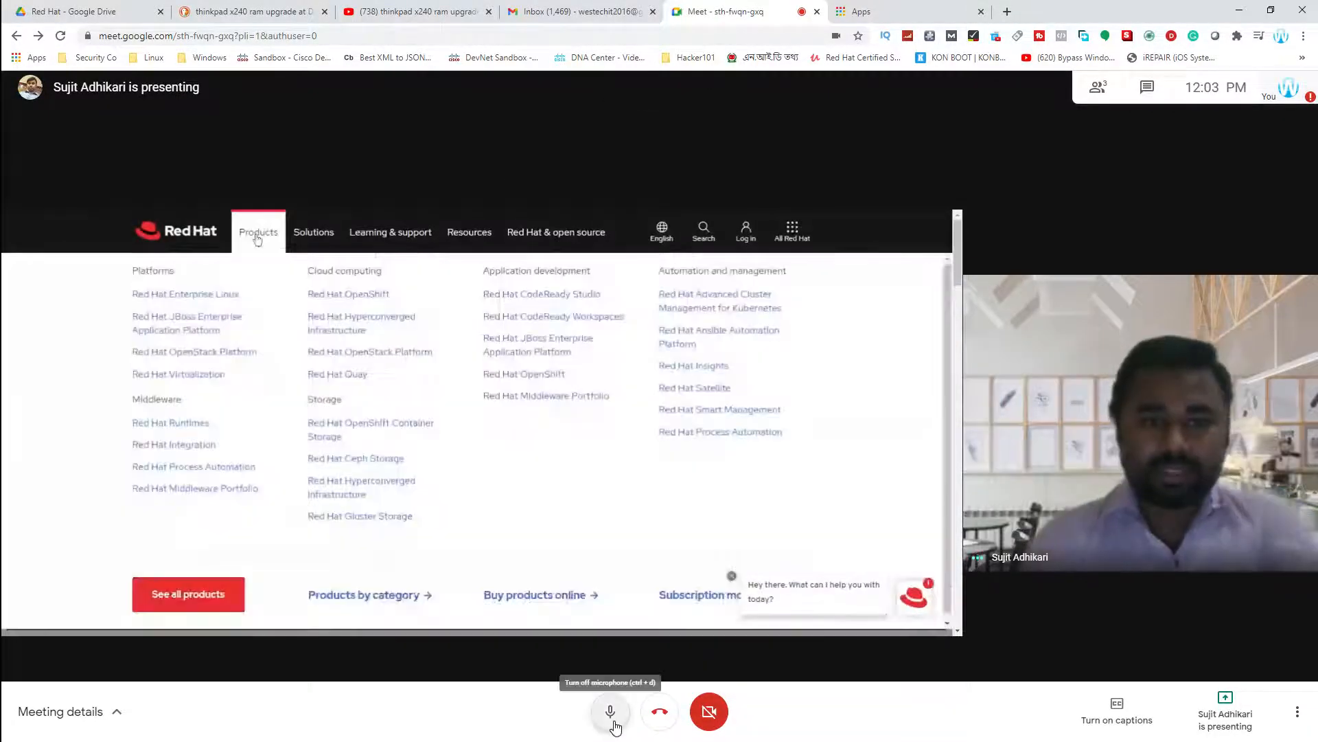
left_click(613, 725)
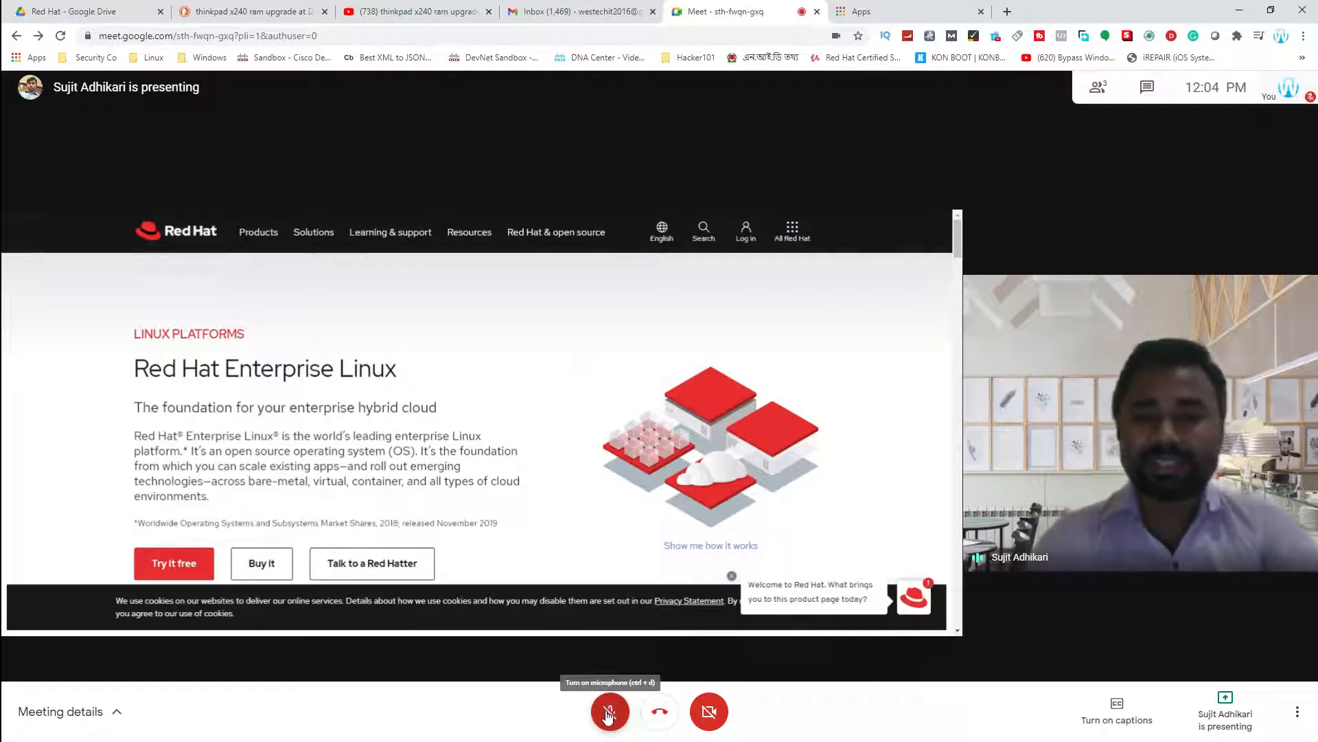
left_click(608, 713)
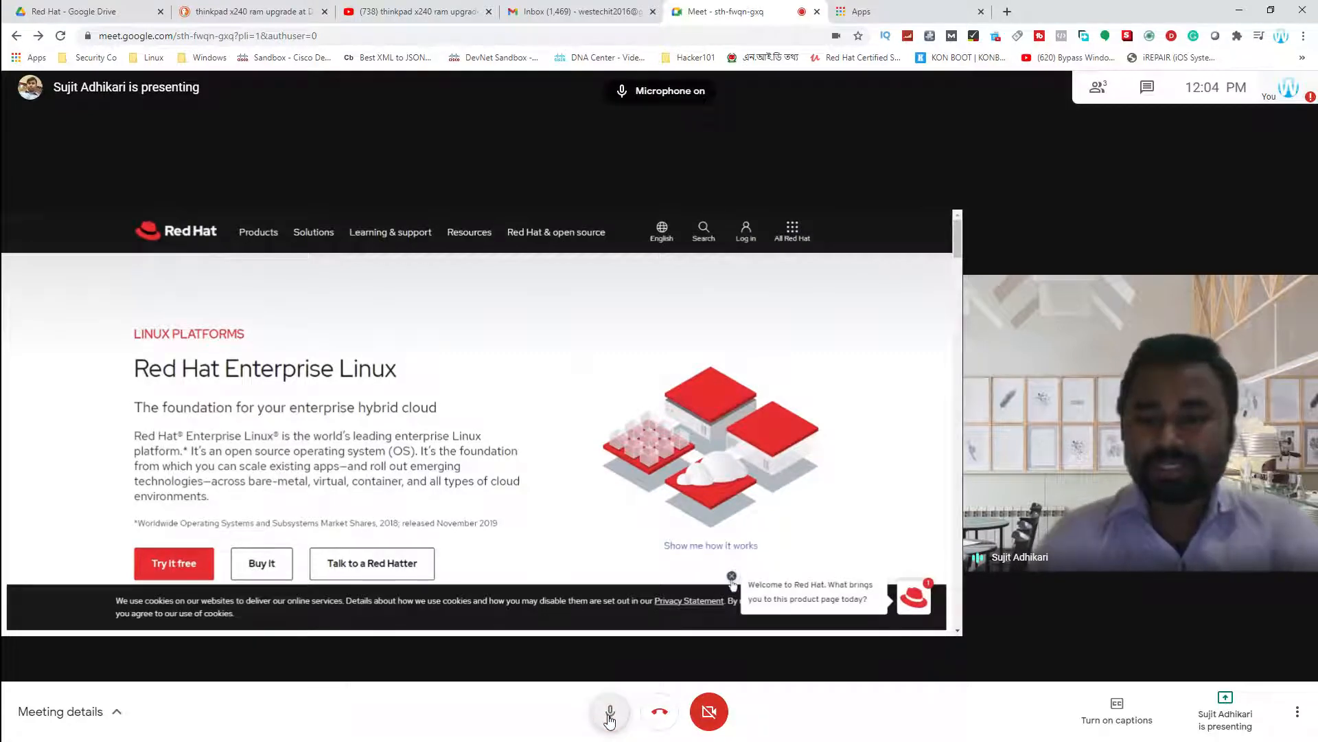
left_click(608, 715)
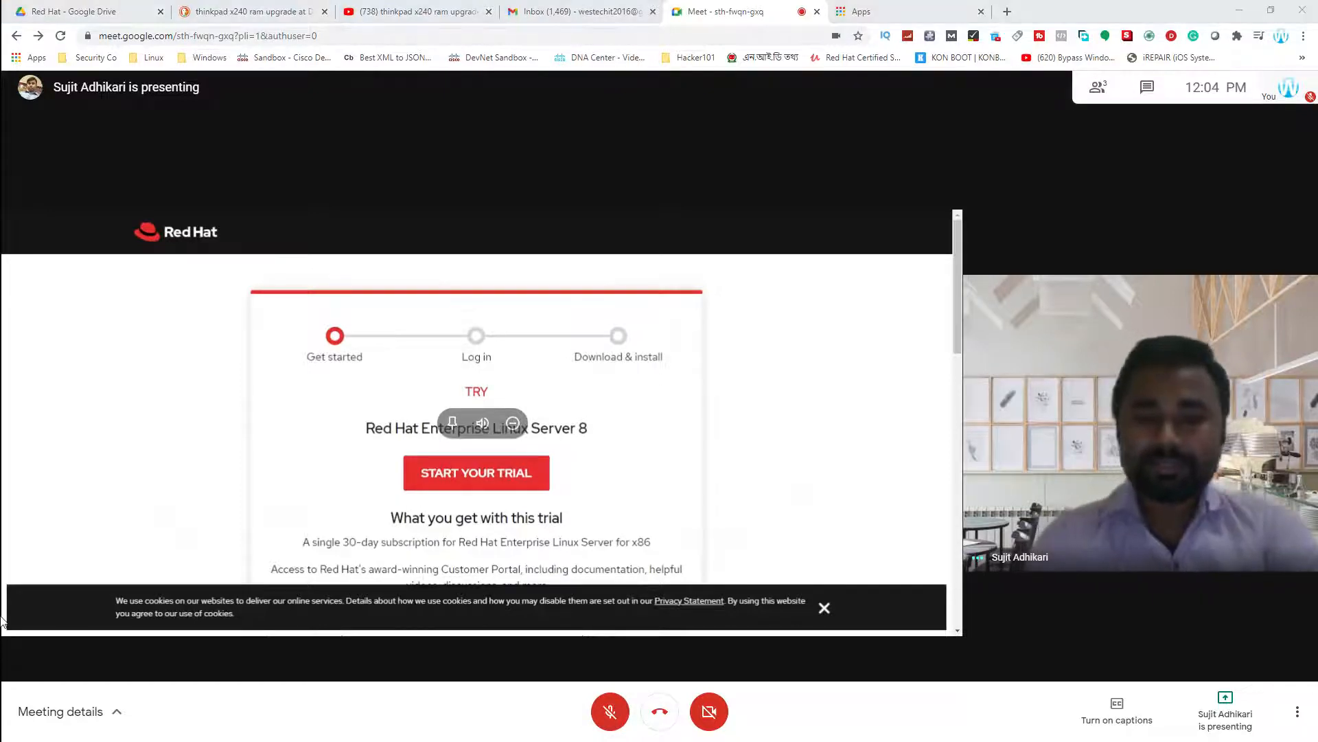
key("super")
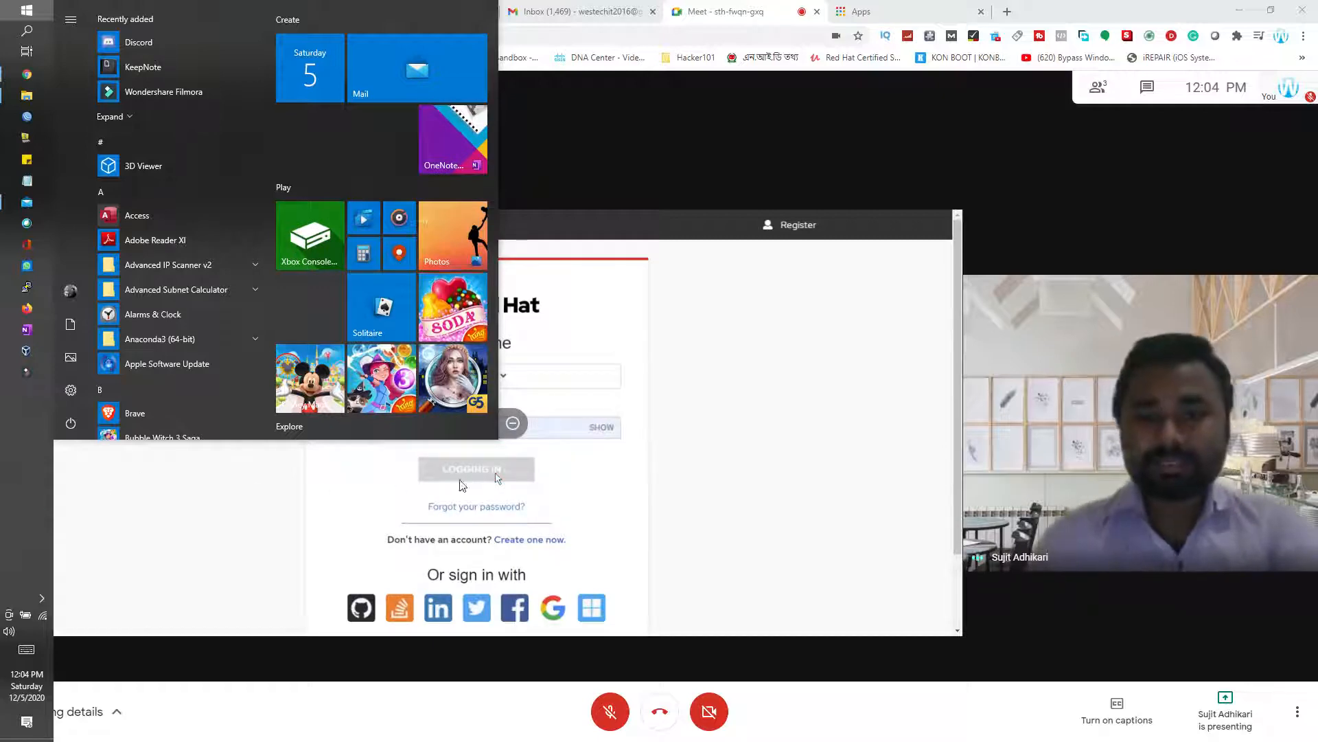
left_click(801, 92)
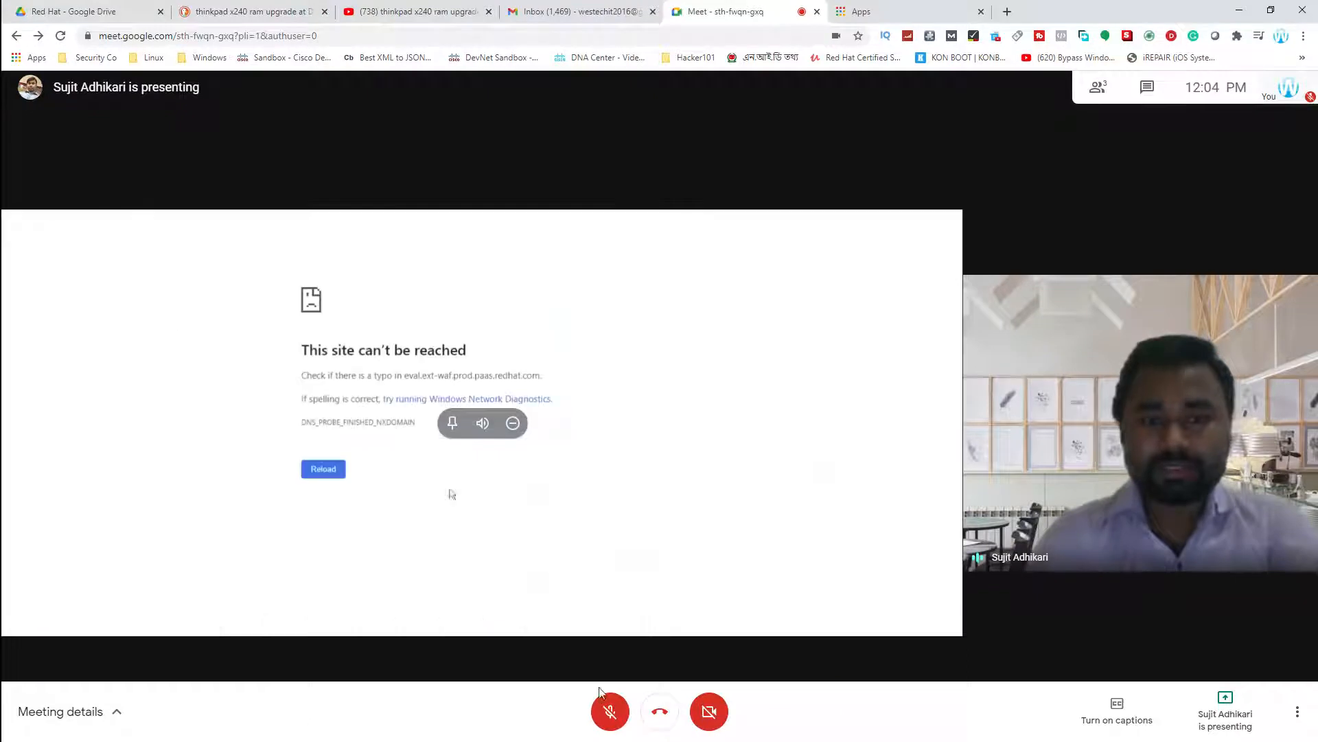
left_click(610, 711)
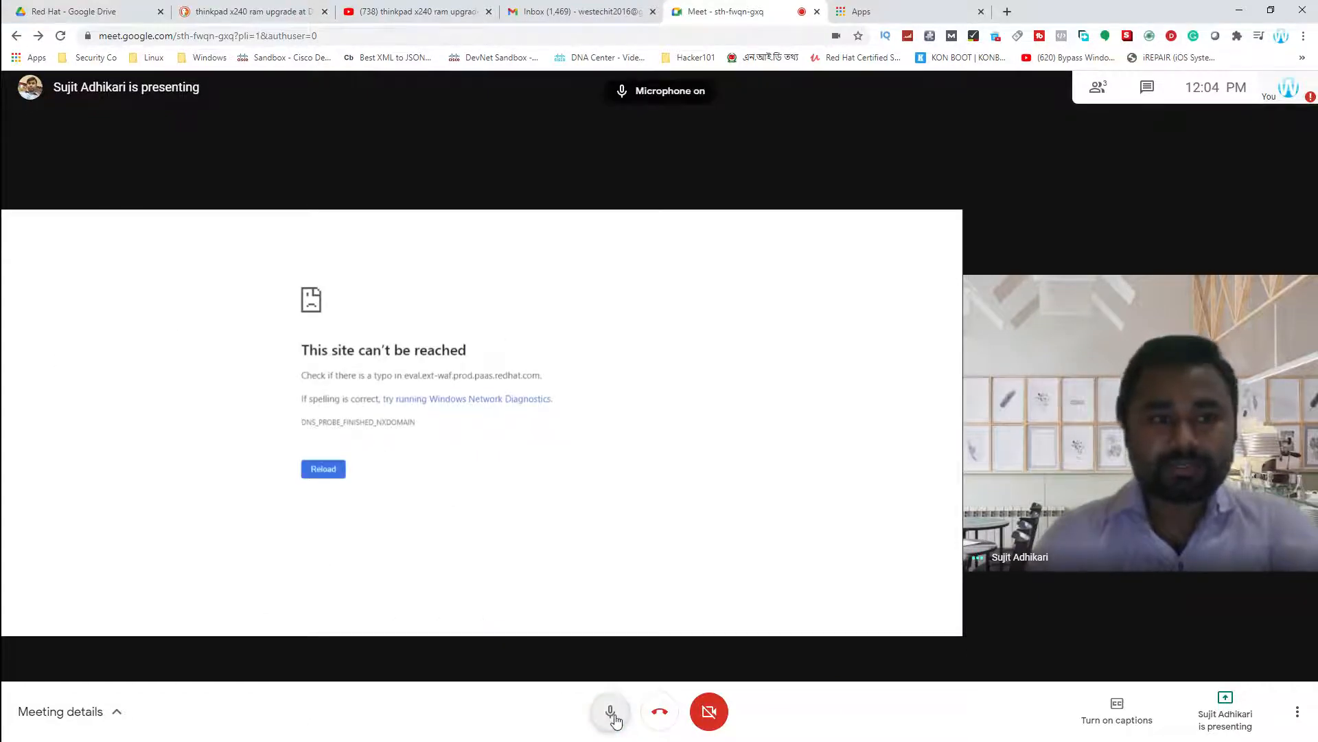
left_click(610, 712)
mouse_move(651, 580)
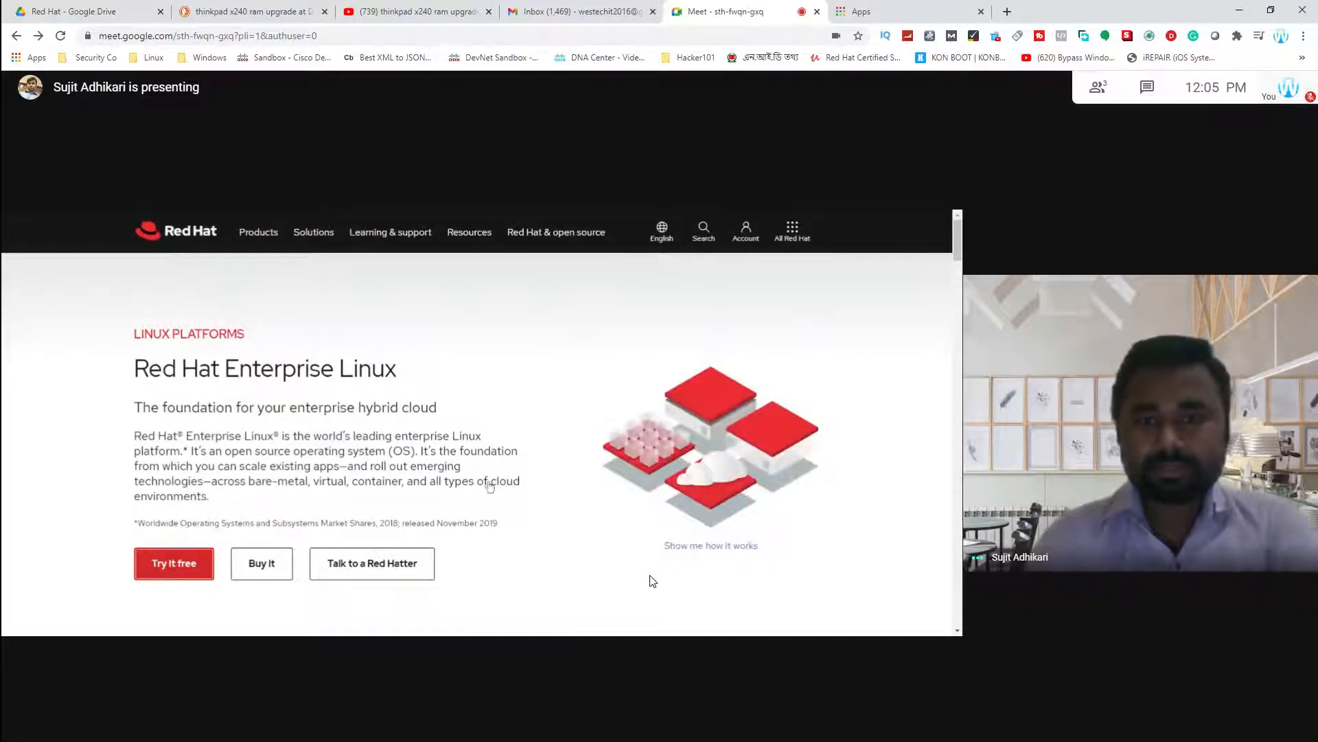
Step: Unmute the microphone from the Meet control bar during the Red Hat trial page share
mouse_move(273, 732)
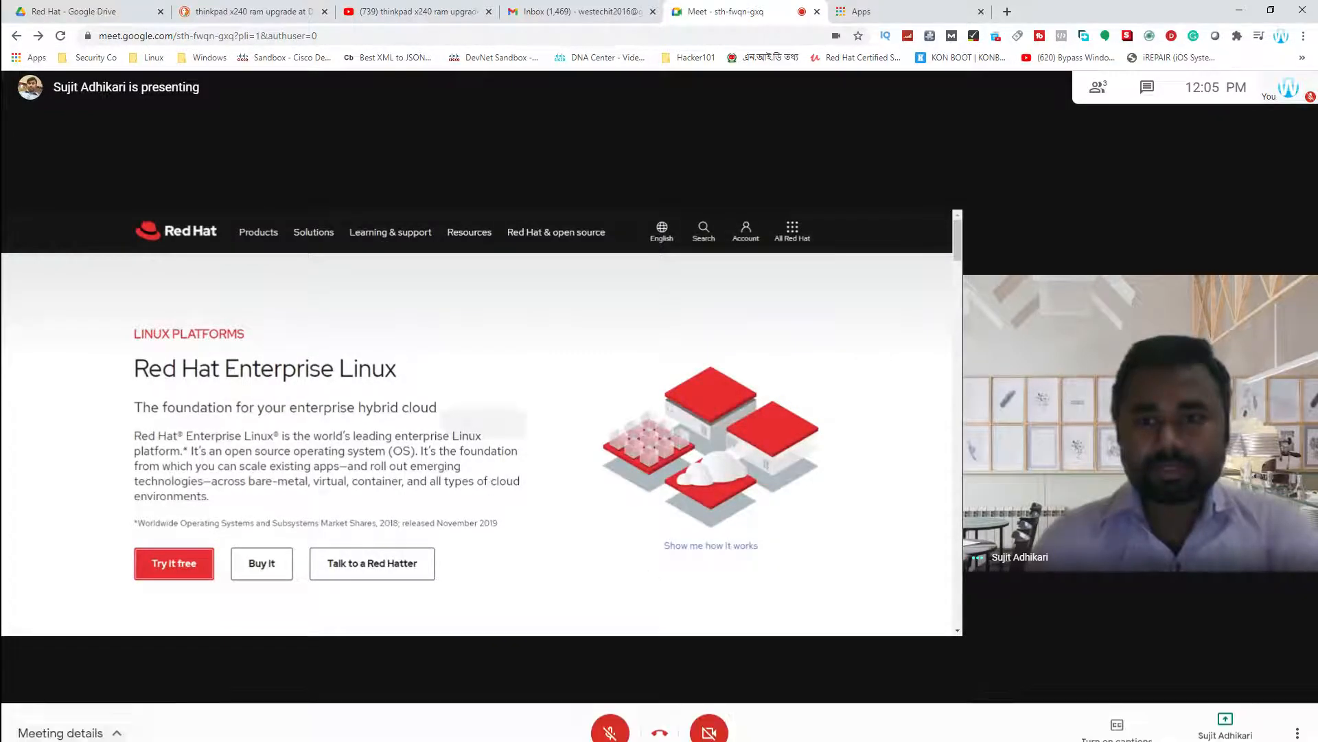
left_click(608, 722)
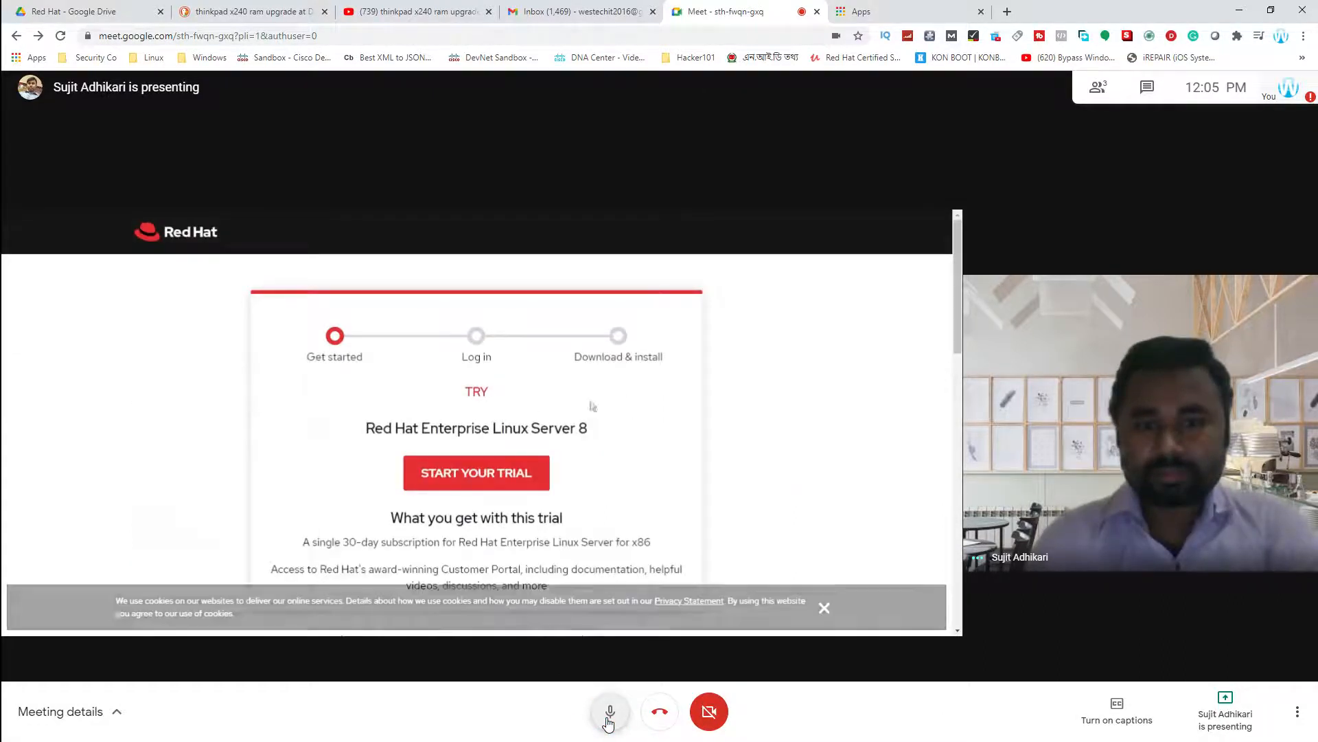
Step: Mute the microphone, briefly unmute it to speak, then mute it again
left_click(608, 722)
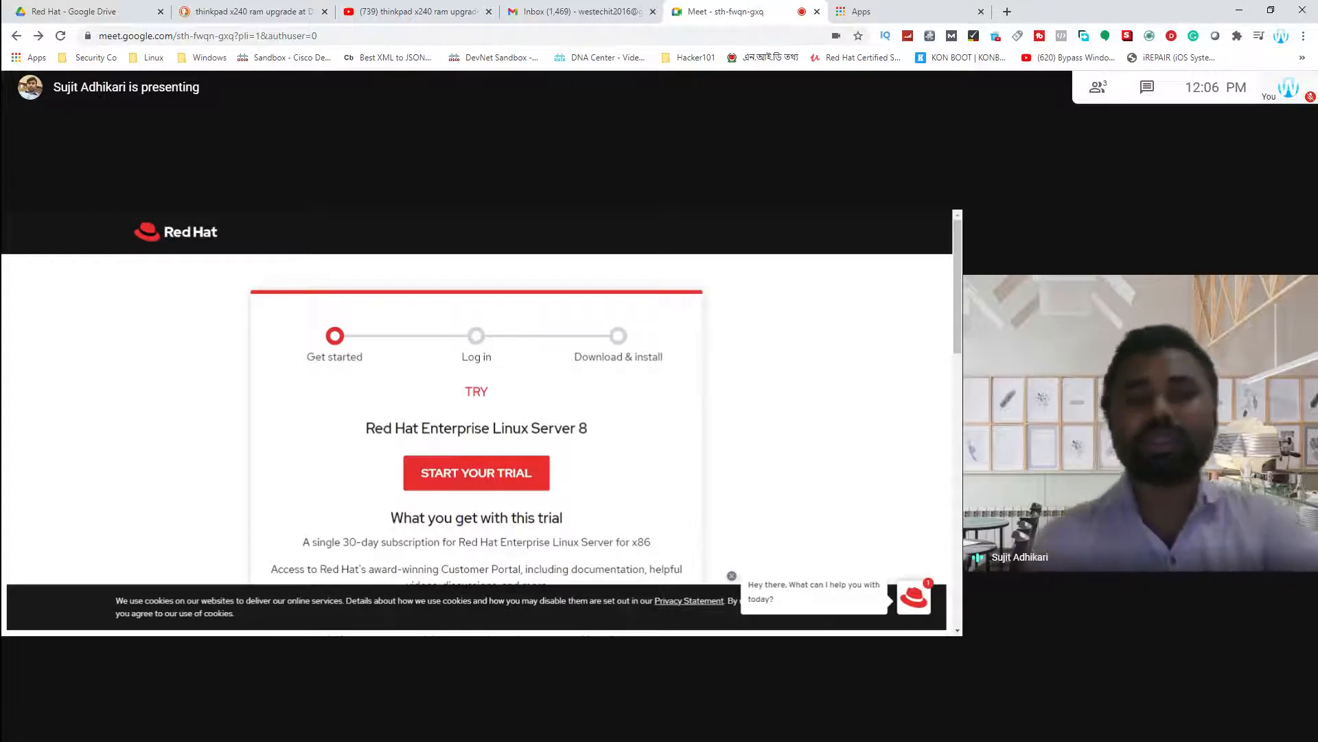
mouse_move(550, 718)
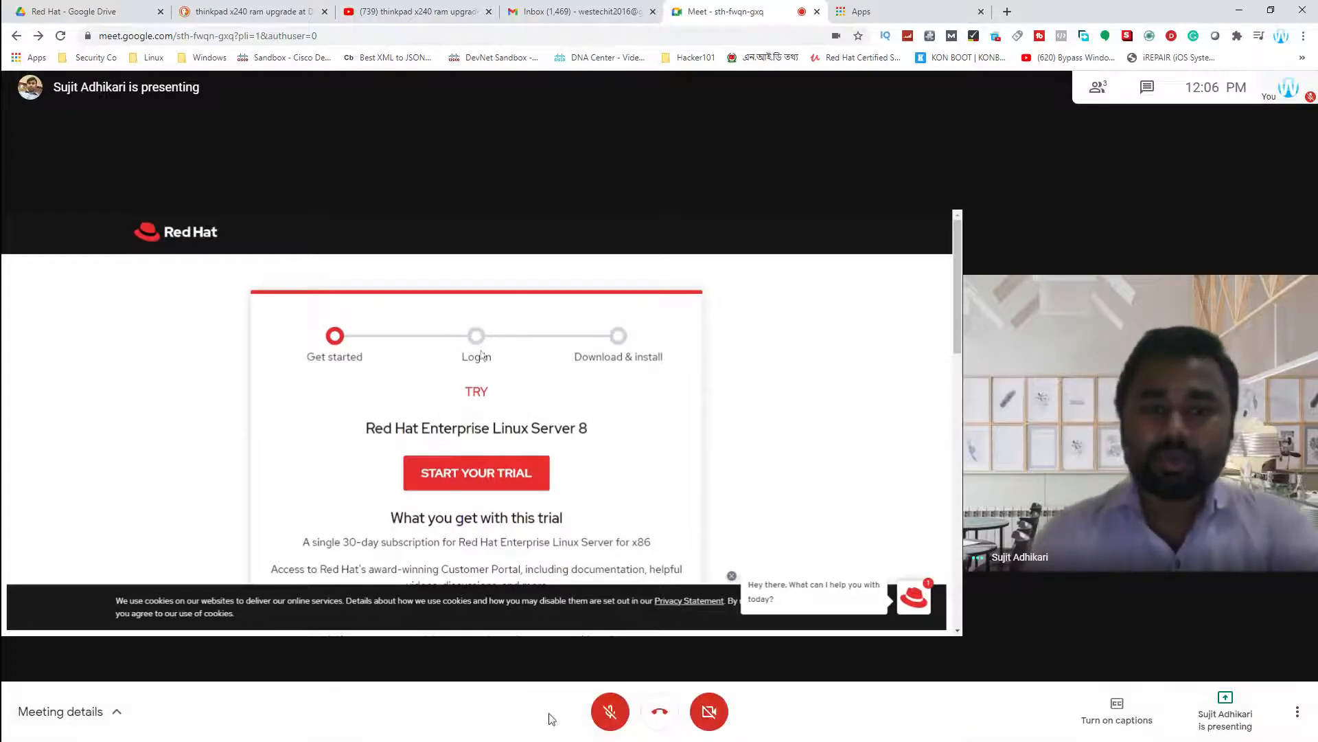
left_click(607, 714)
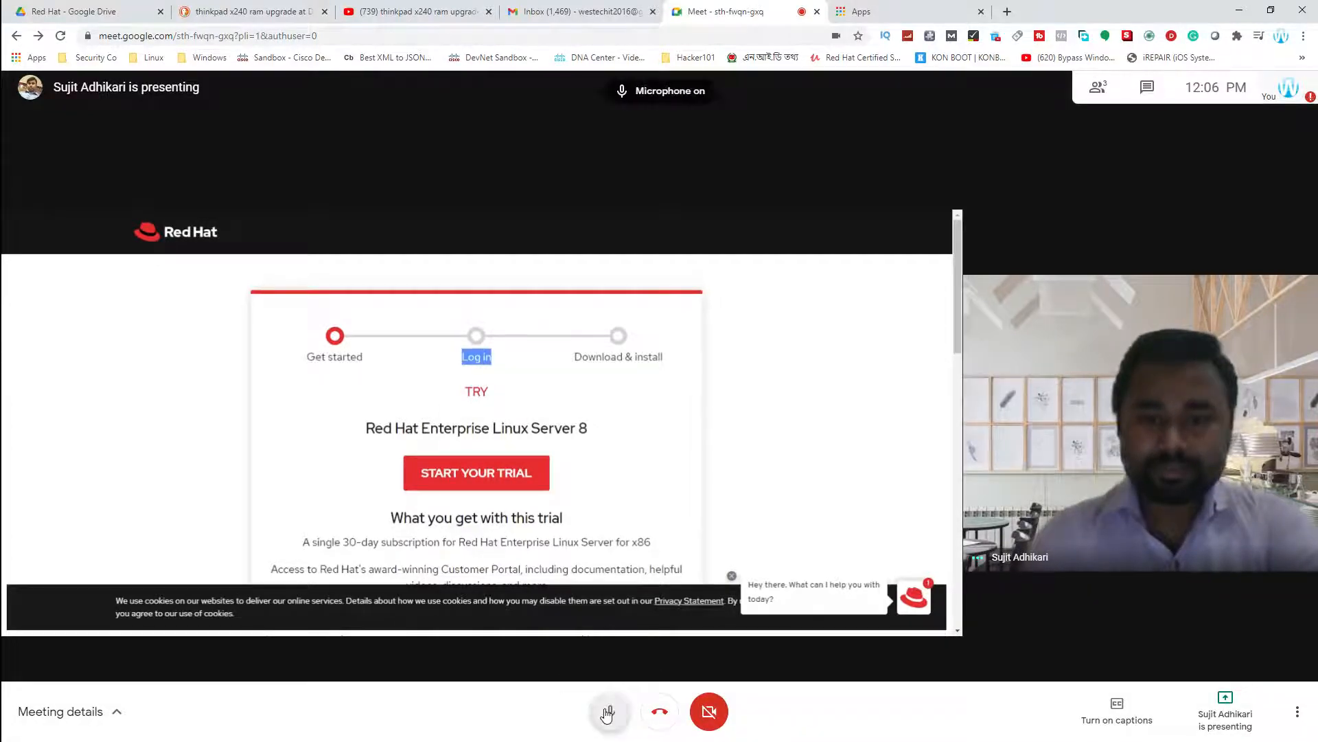
left_click(609, 714)
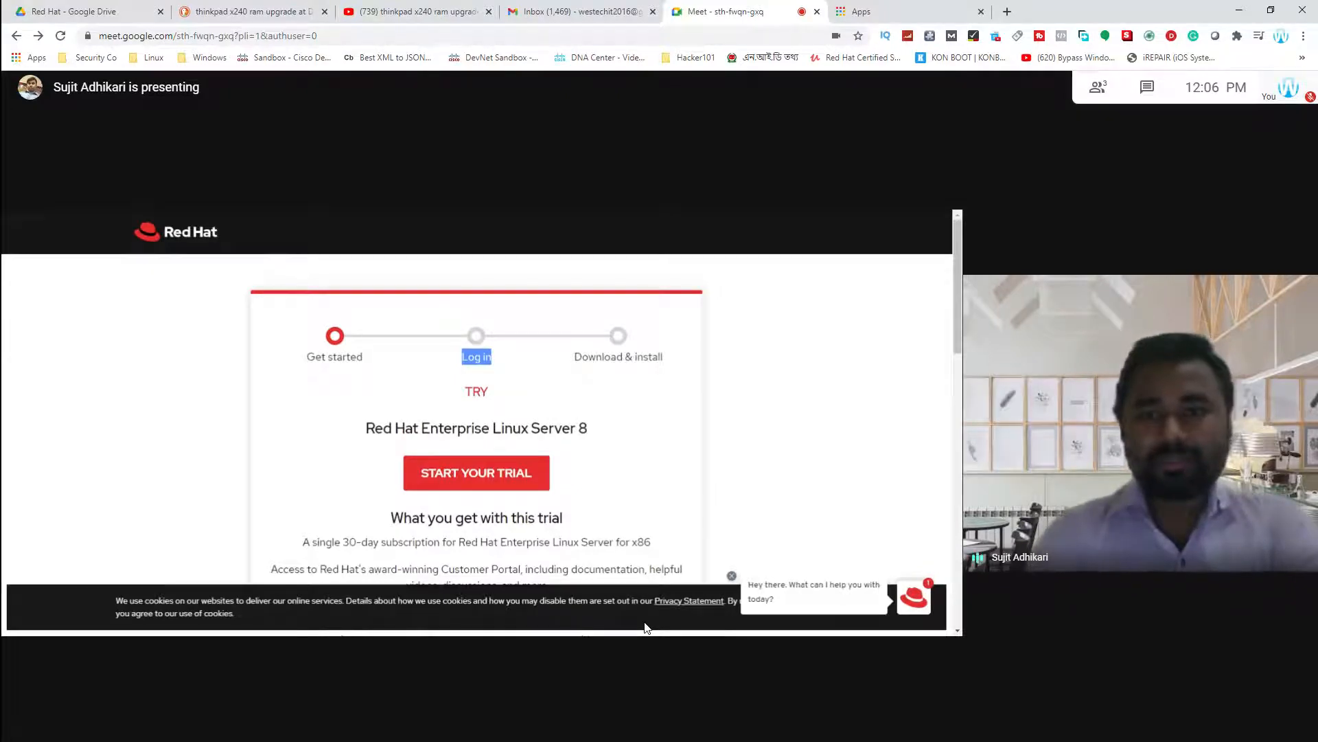
mouse_move(644, 557)
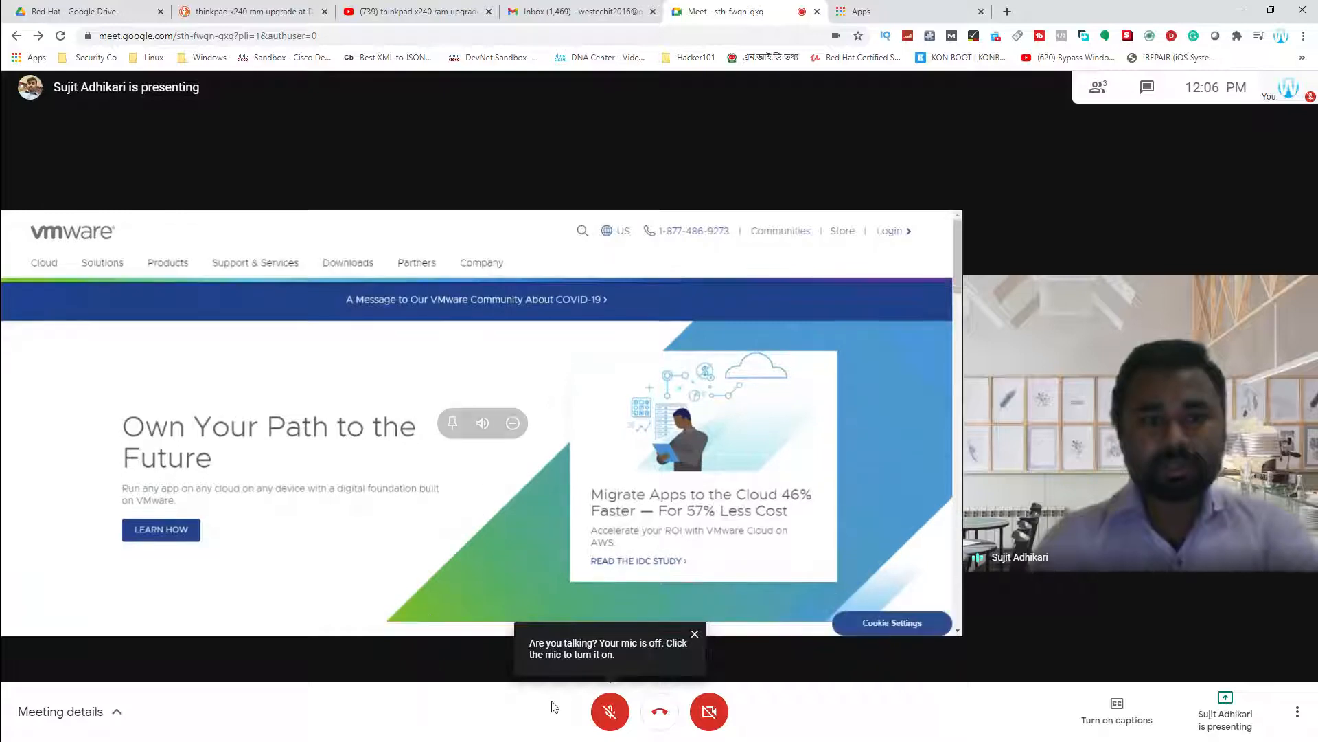
left_click(610, 712)
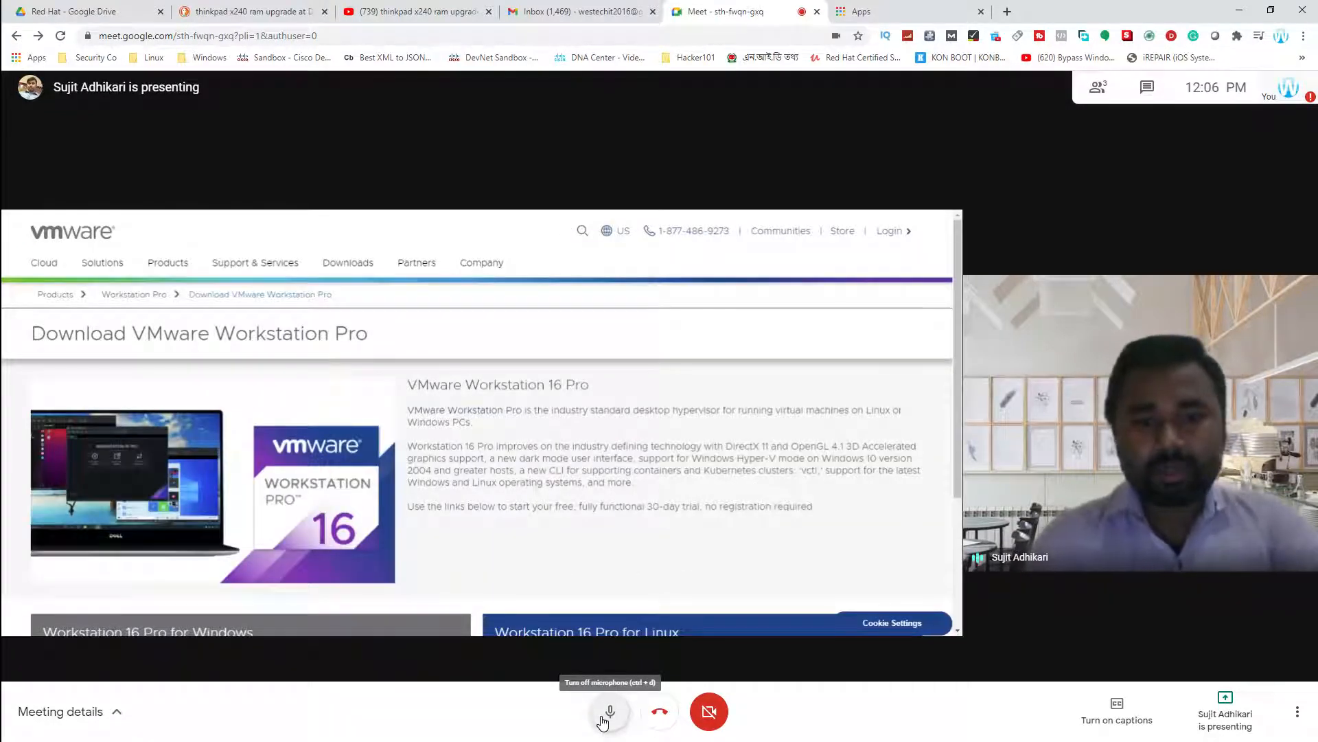
left_click(602, 717)
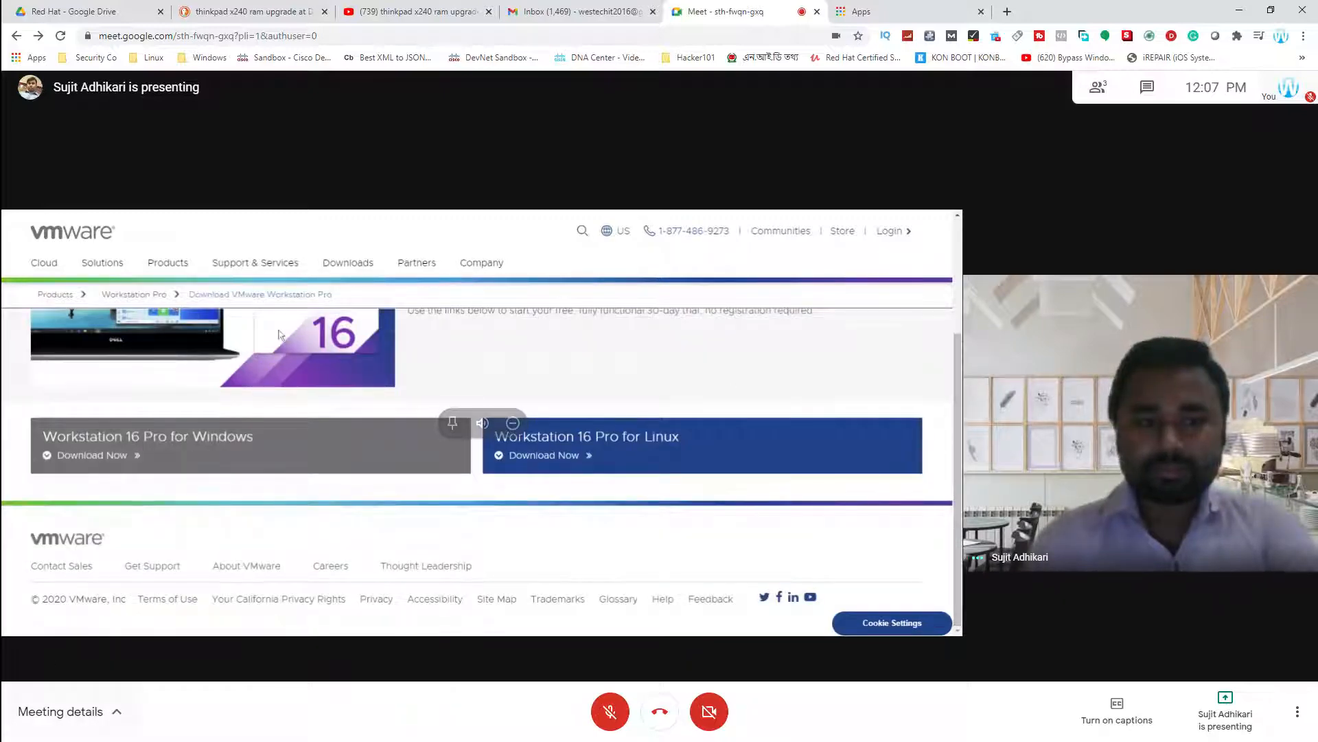
Step: Show the Start menu and hidden tray icons, turn the Meet microphone on, then close the Start menu
key("super")
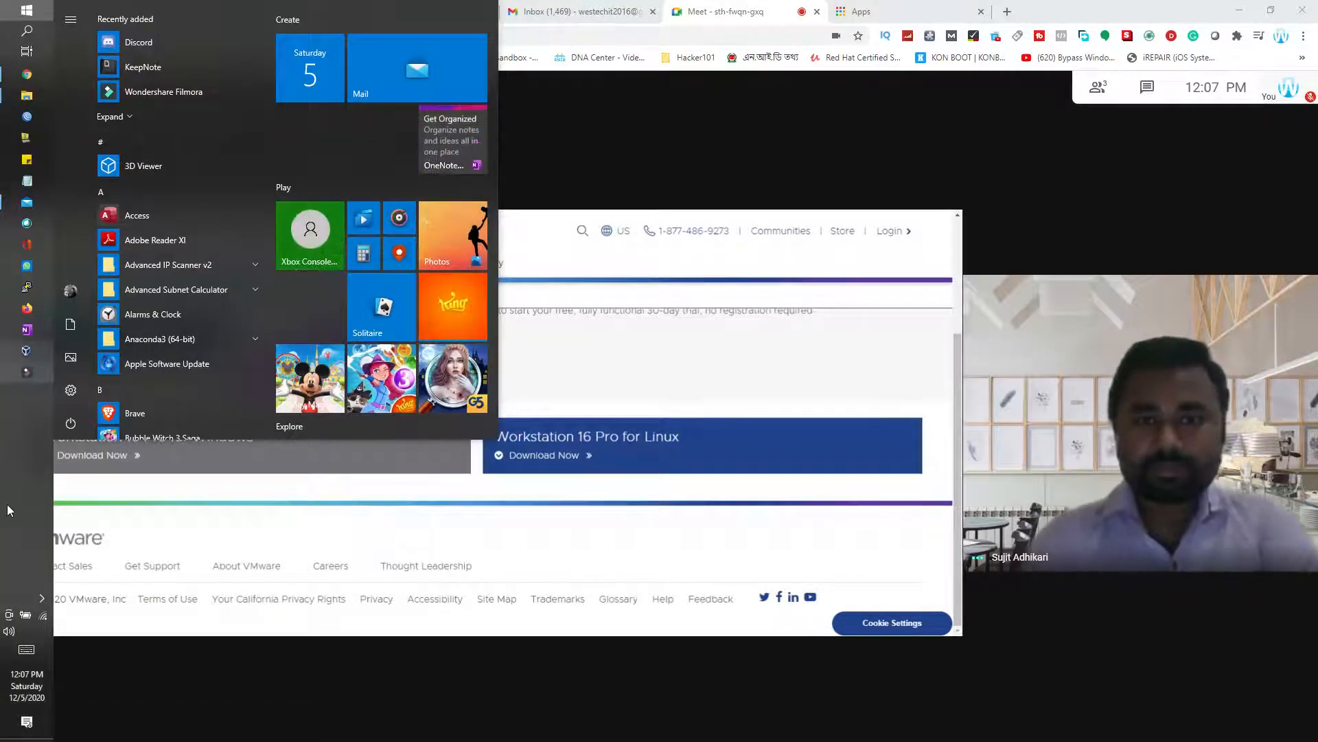
left_click(42, 598)
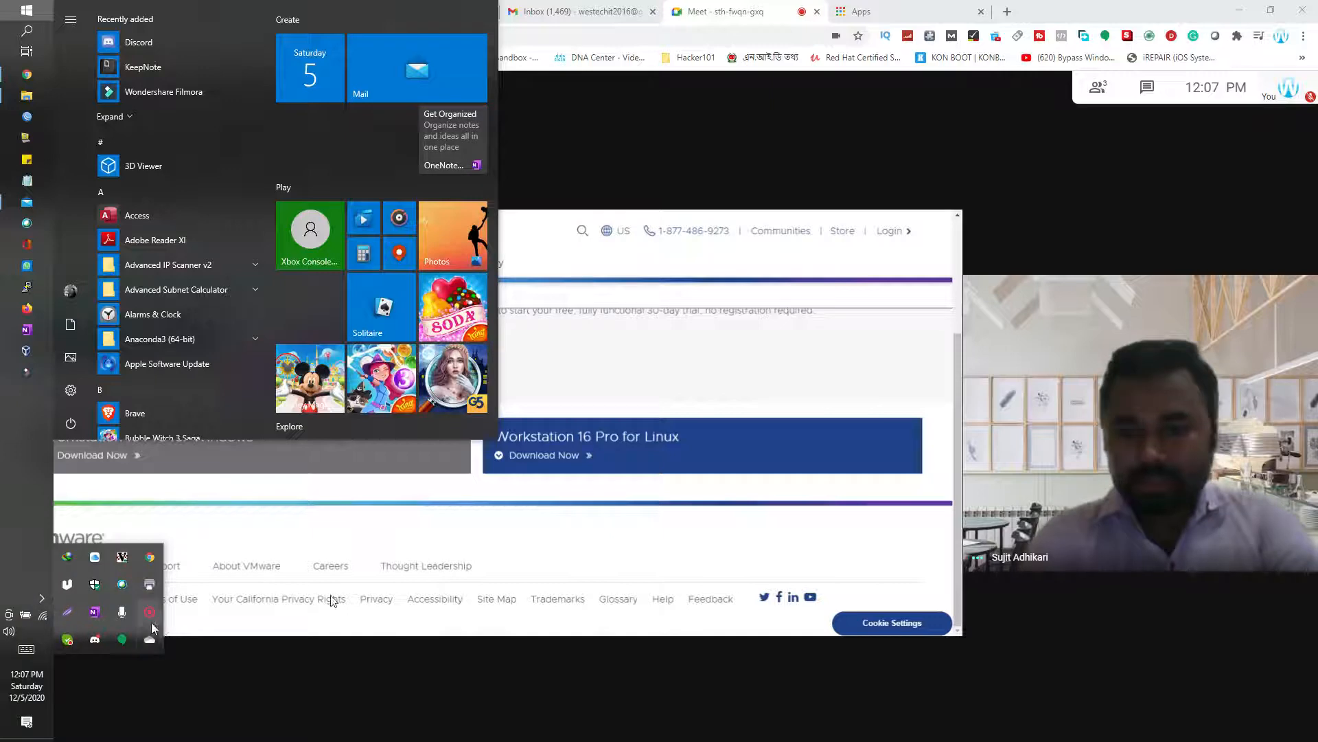
mouse_move(866, 656)
left_click(610, 714)
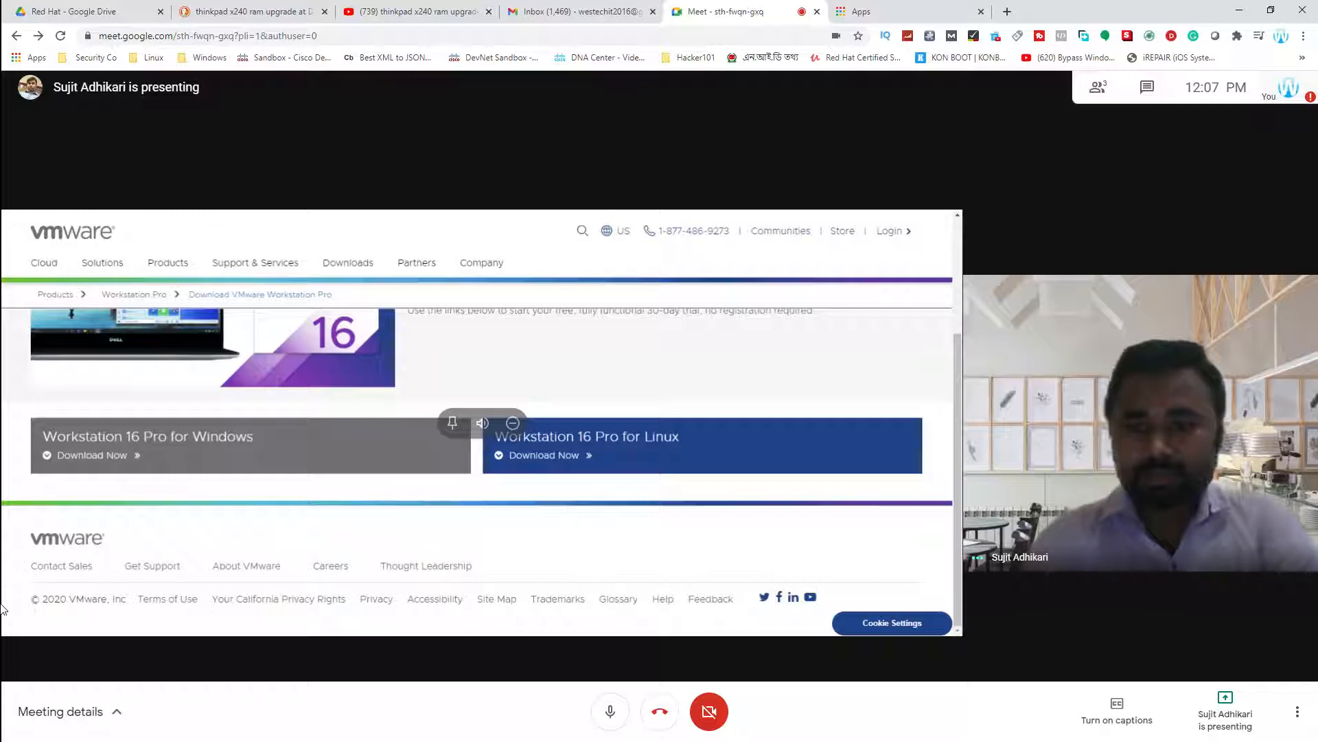
key("super")
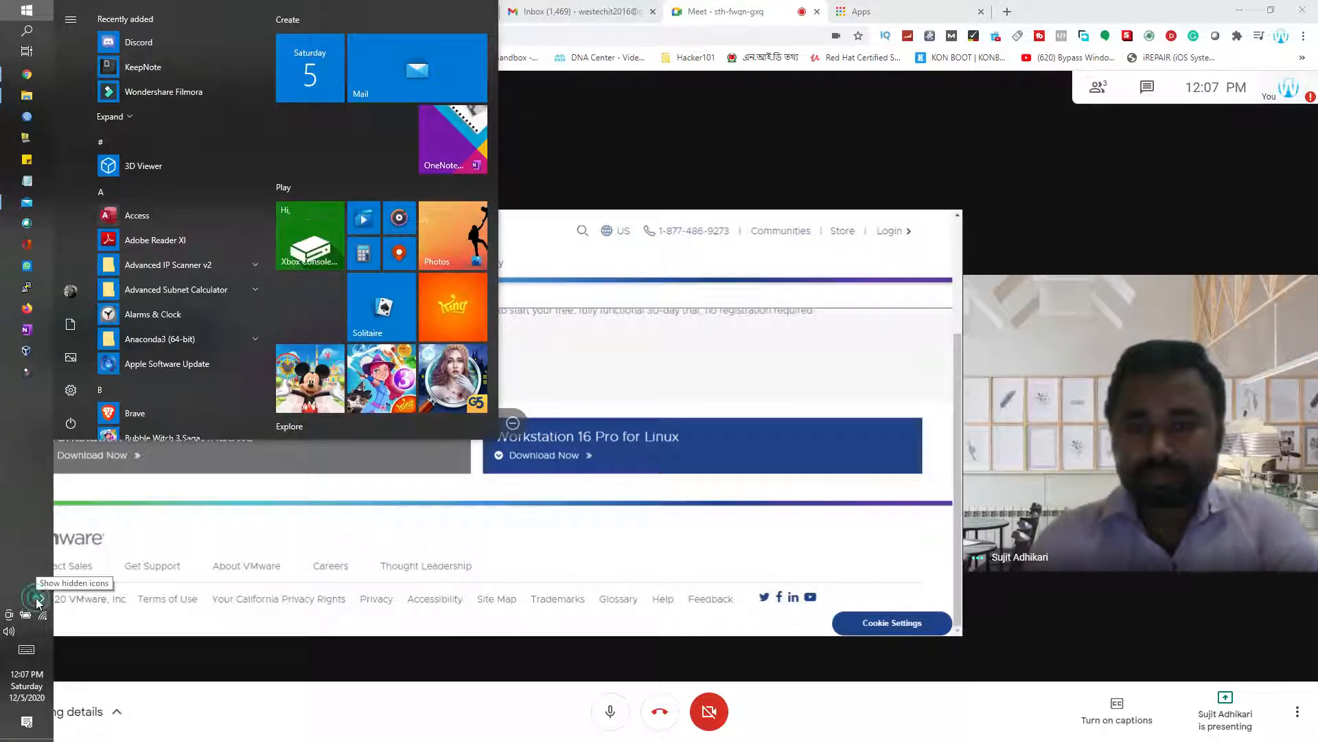
left_click(40, 598)
left_click(150, 611)
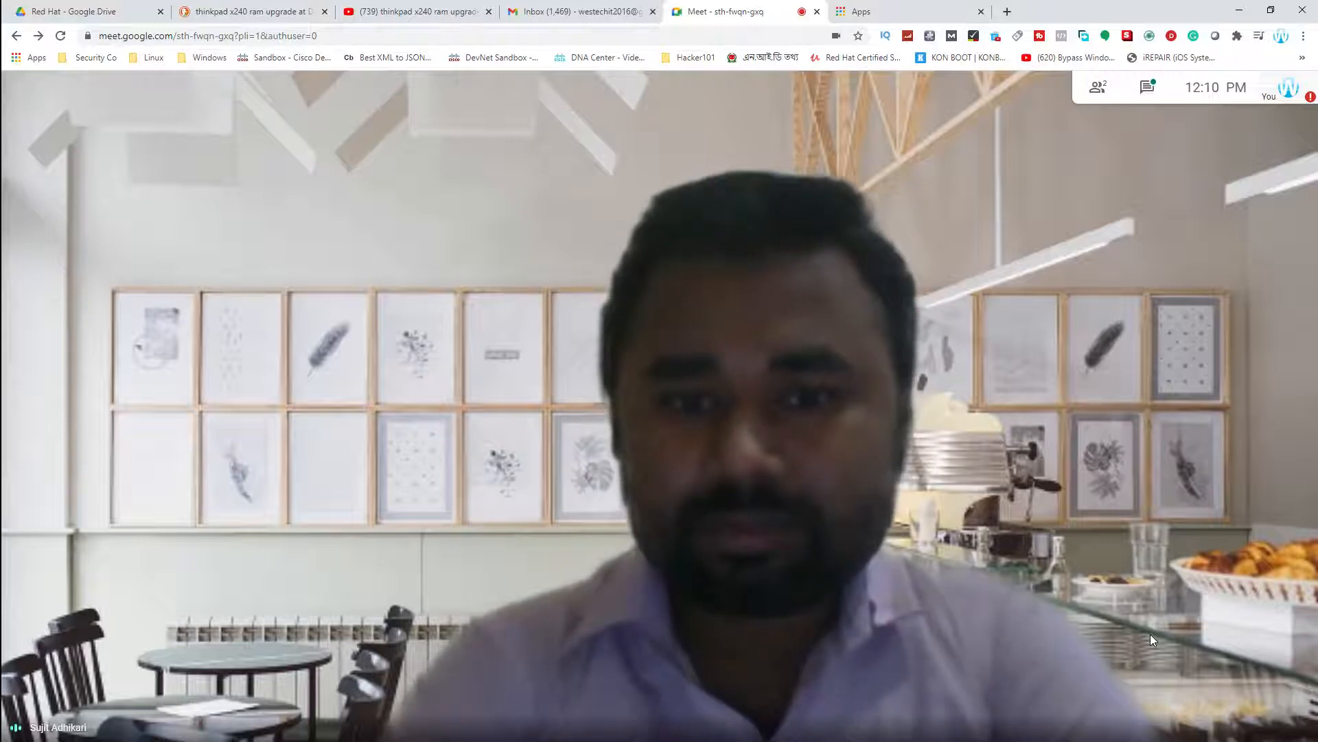
Step: Mute the microphone as the presenter resumes sharing the VMware Workstation 15.5 Pro page
mouse_move(559, 666)
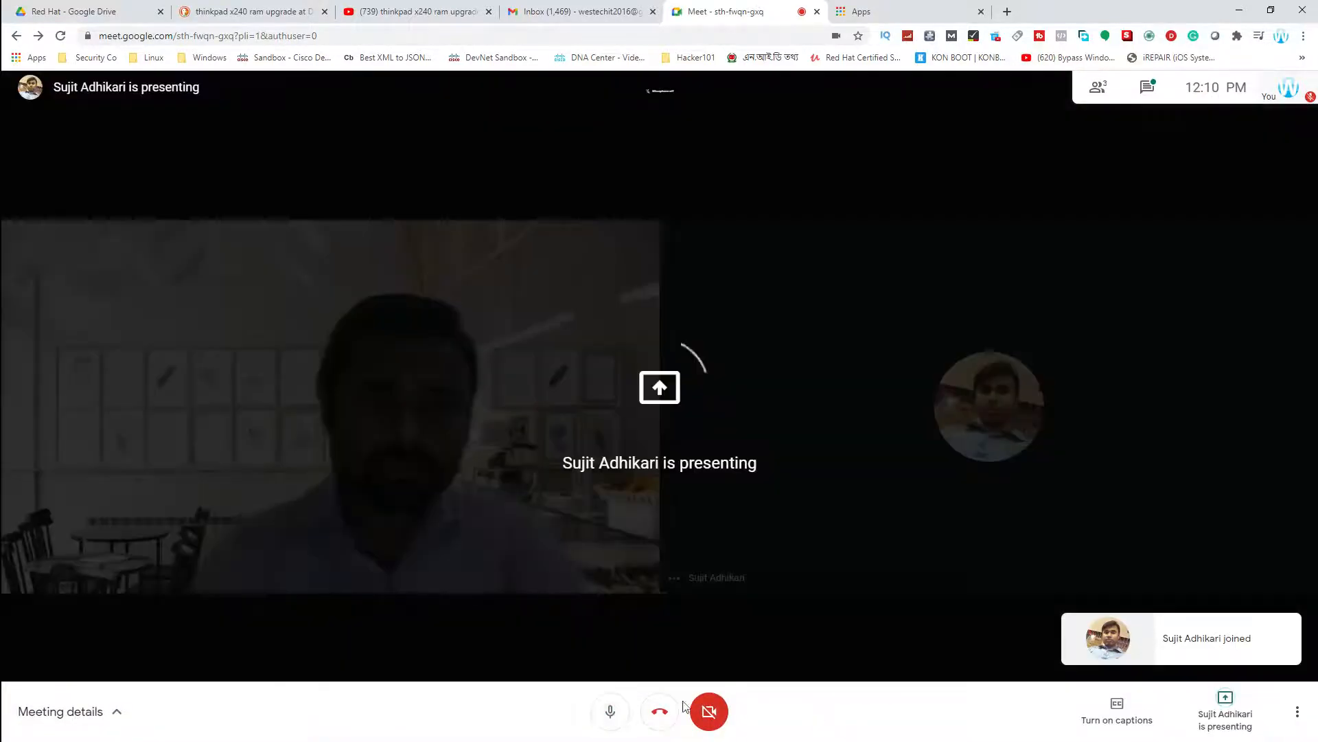
left_click(607, 714)
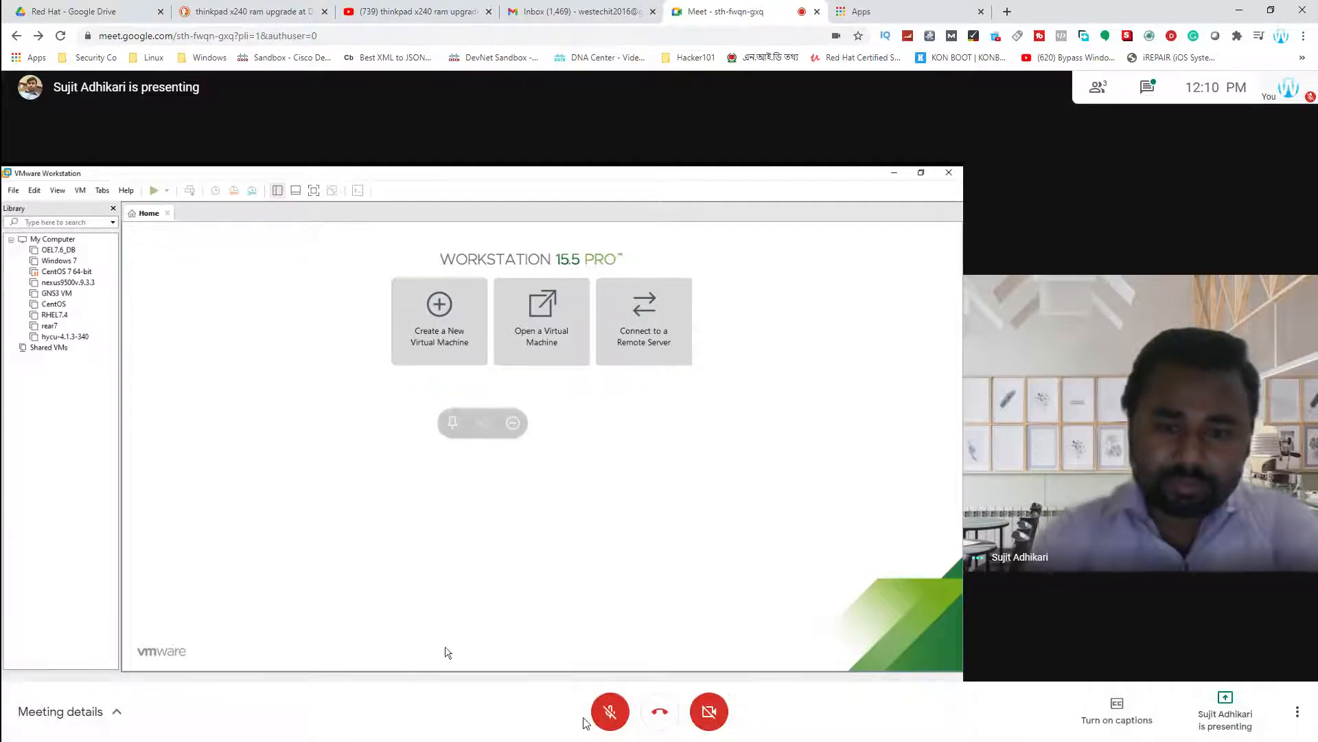
left_click(600, 715)
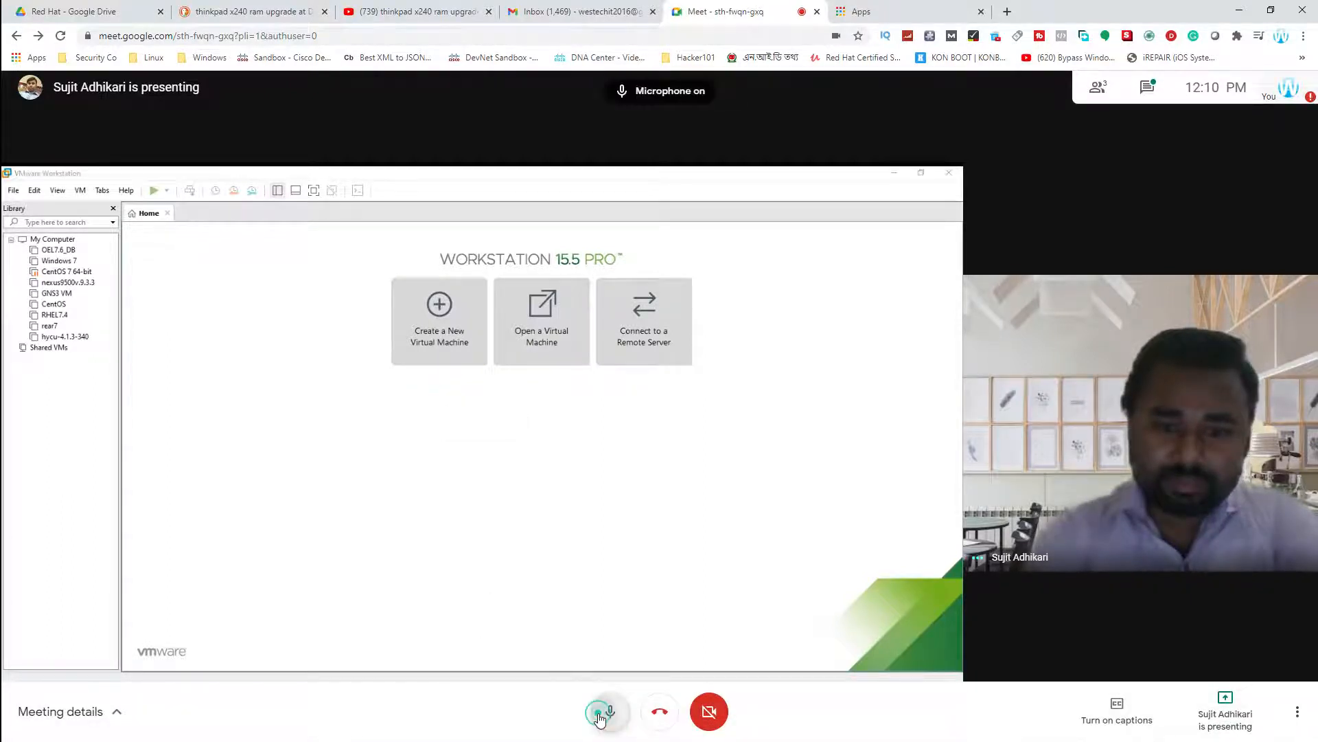
left_click(600, 716)
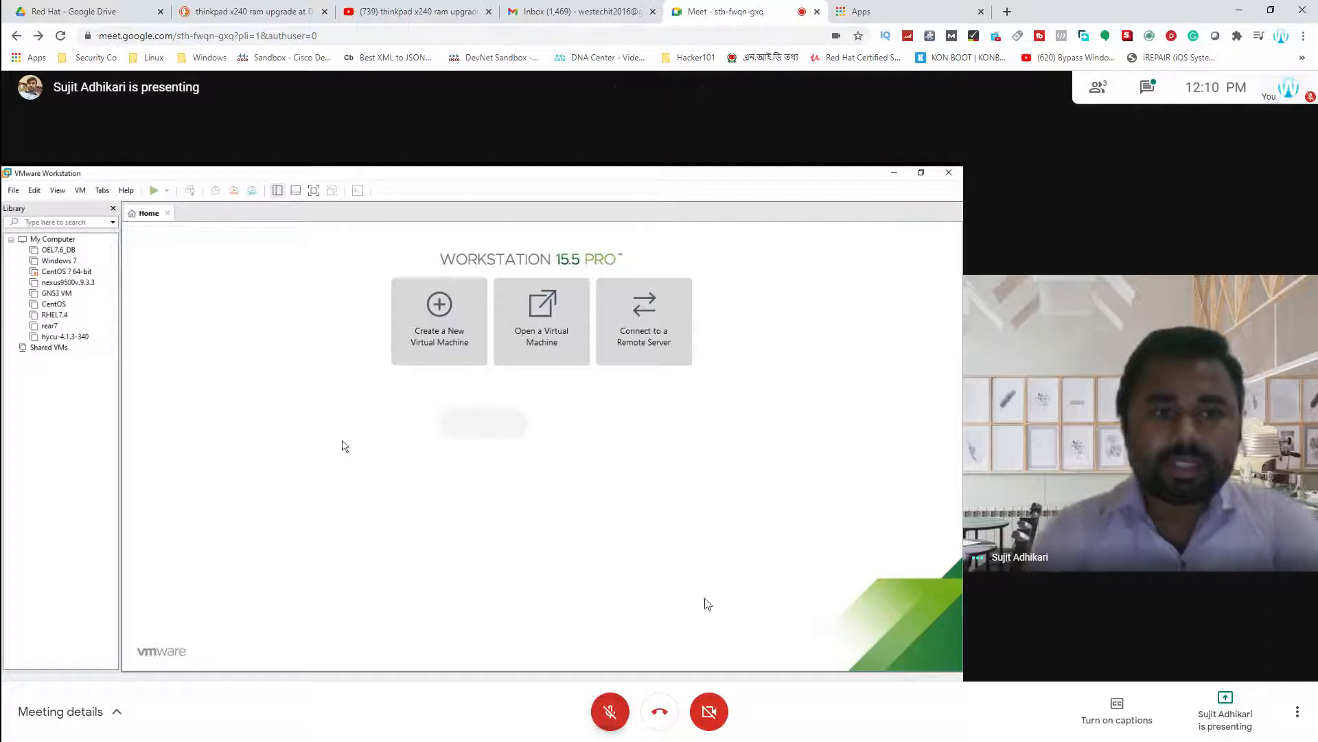
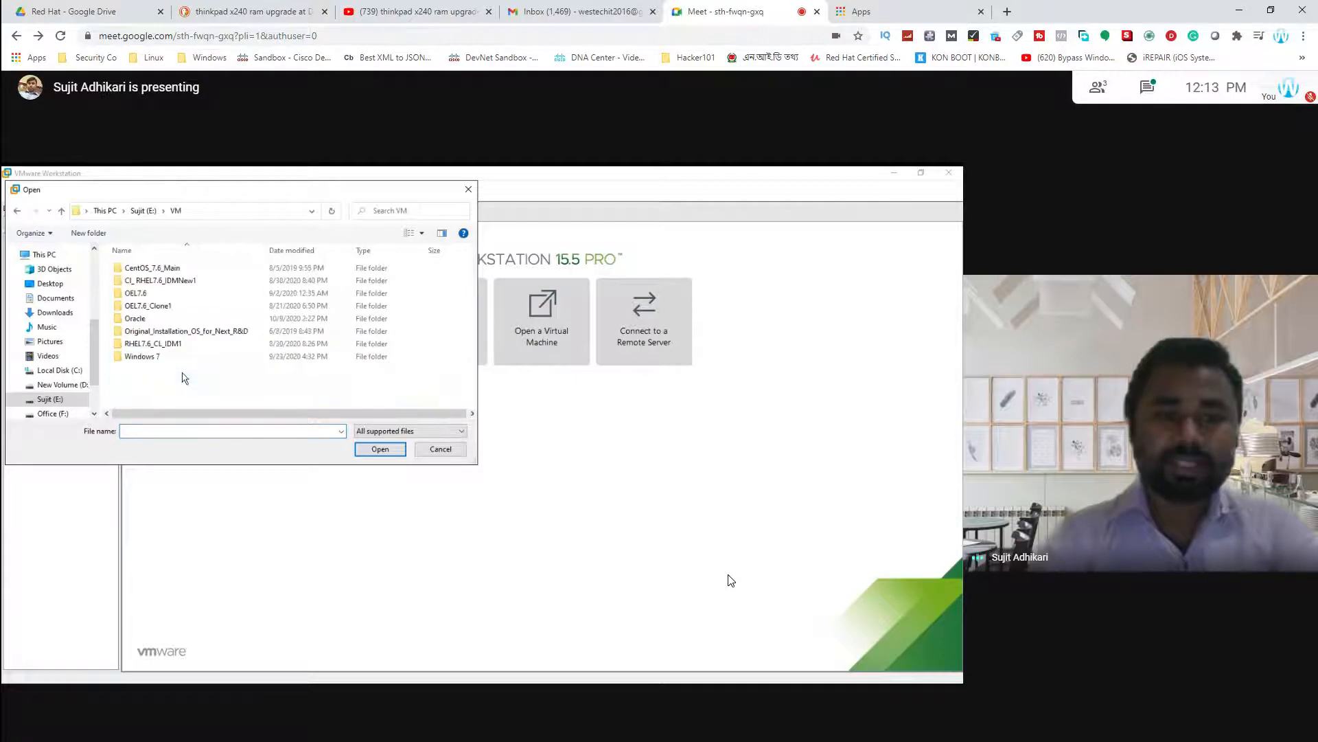
Step: Zoom the Chrome page in twice so the shared VMware Workstation screen appears larger
left_click(212, 280)
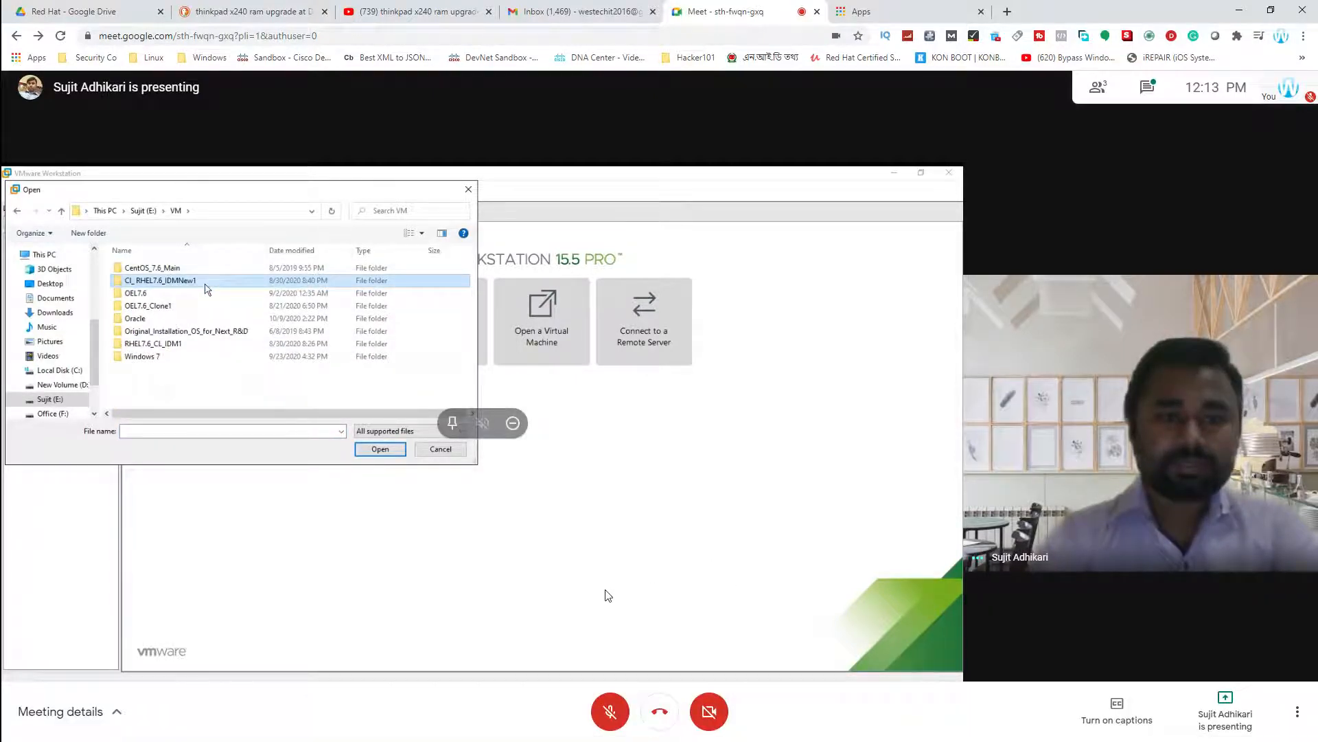
key("ctrl+plus")
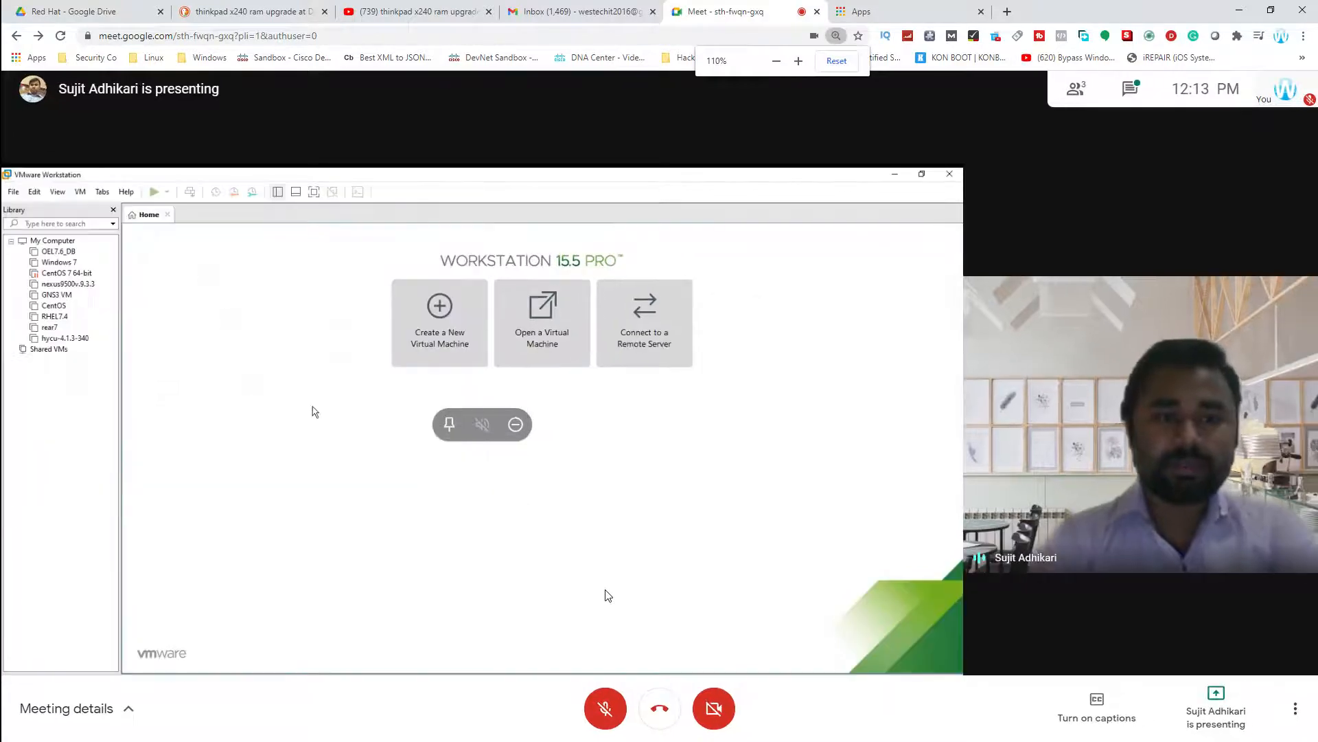
key("ctrl+plus")
key("ctrl+plus")
key("ctrl+plus")
key("ctrl+plus")
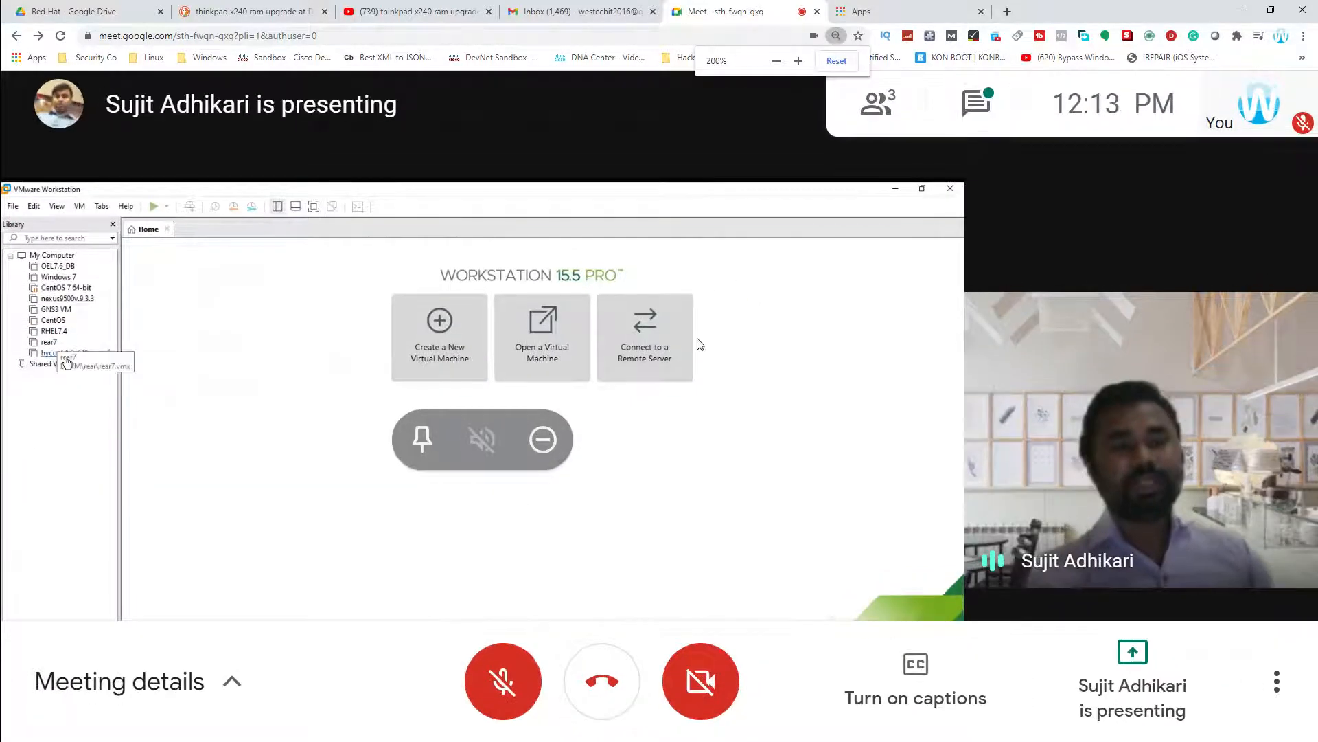
Step: Raise the browser zoom from 200% to 250% and close the zoom bubble
left_click(798, 61)
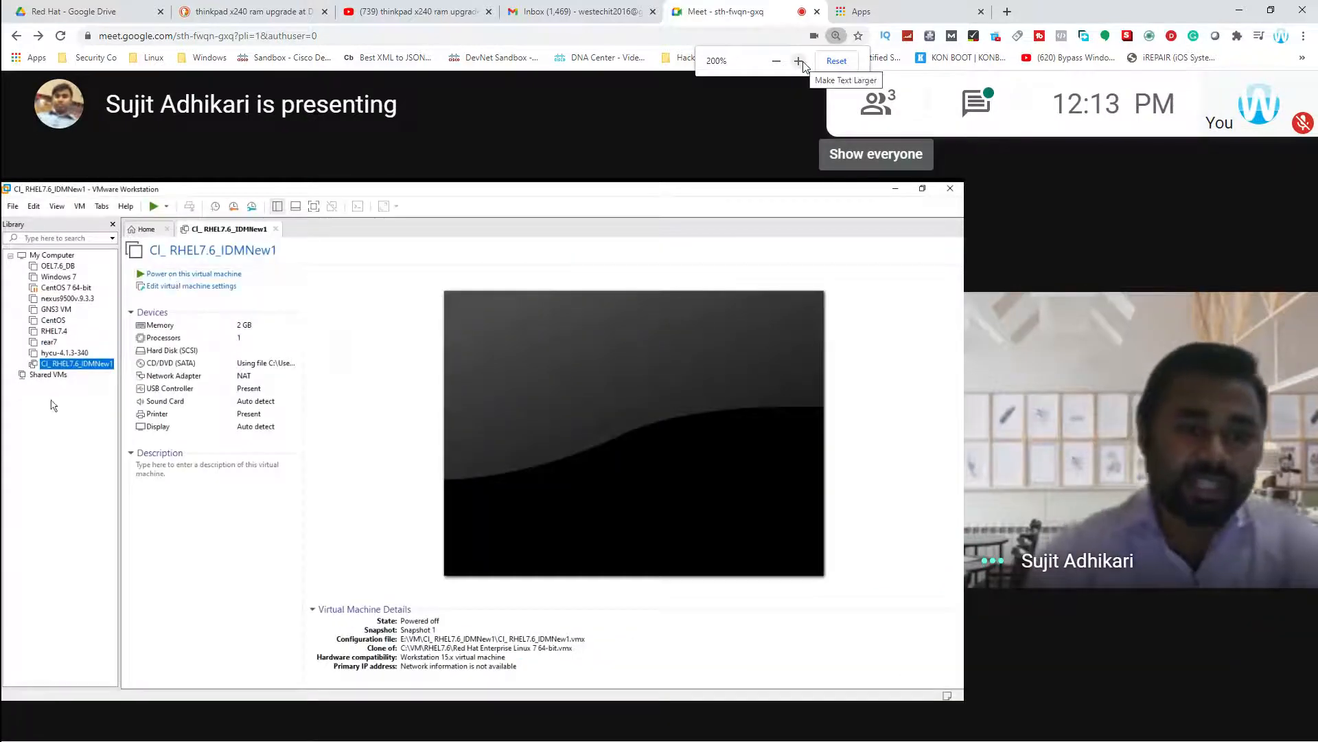
left_click(800, 62)
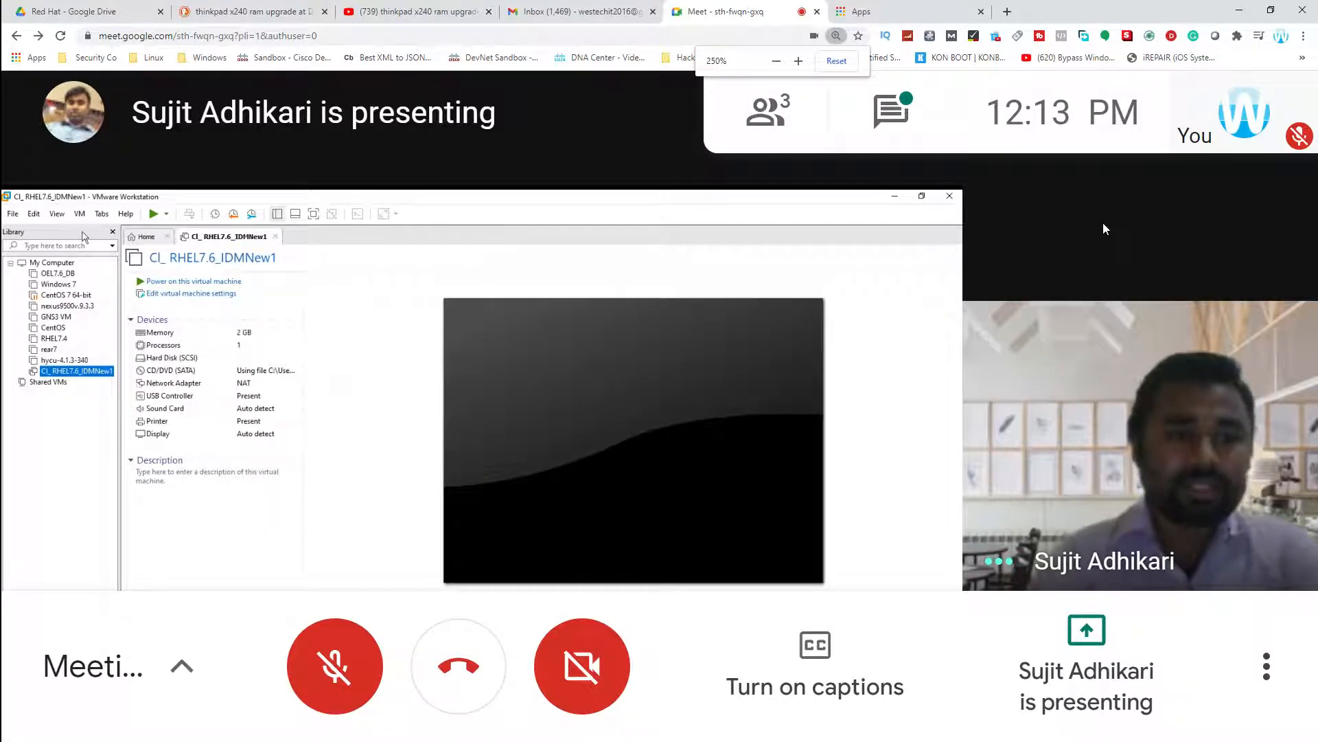
left_click(1103, 224)
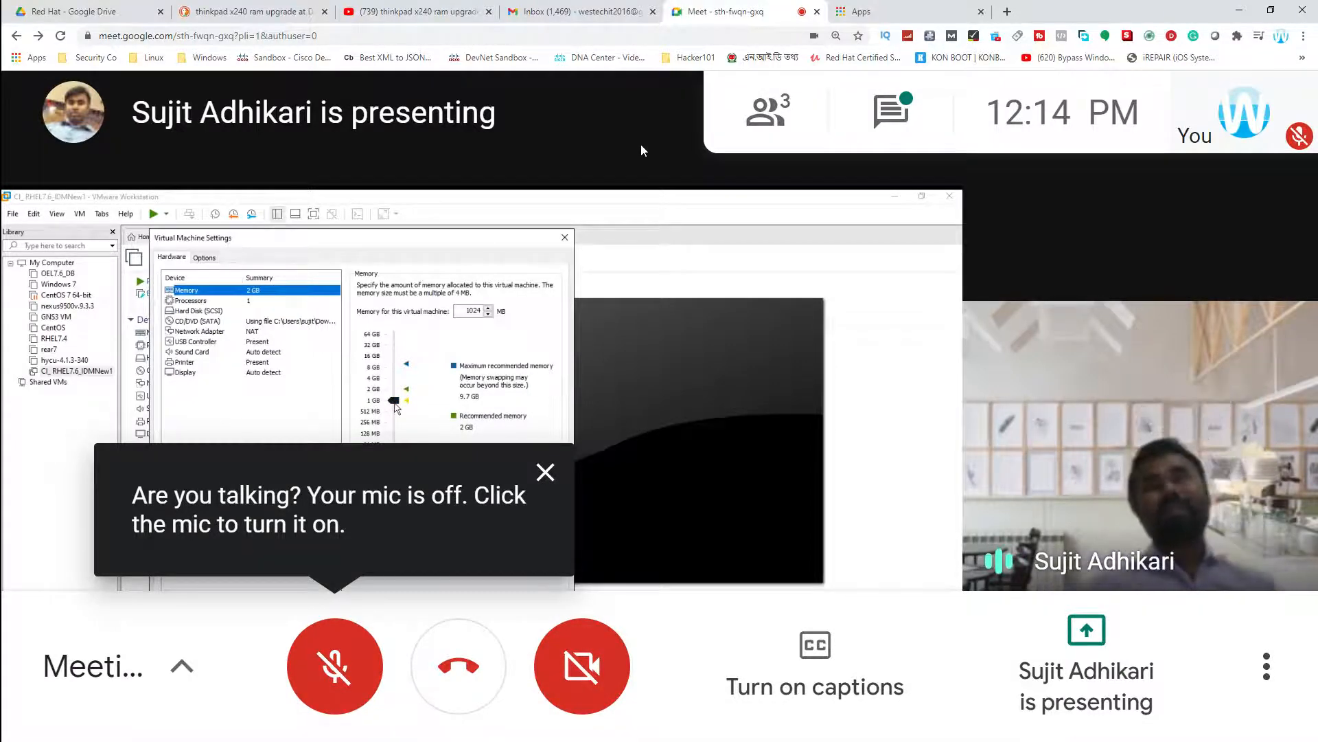
Step: Close the 'Are you talking?' reminder and cancel the presentation removal prompt to keep the share
left_click(546, 474)
left_click(554, 453)
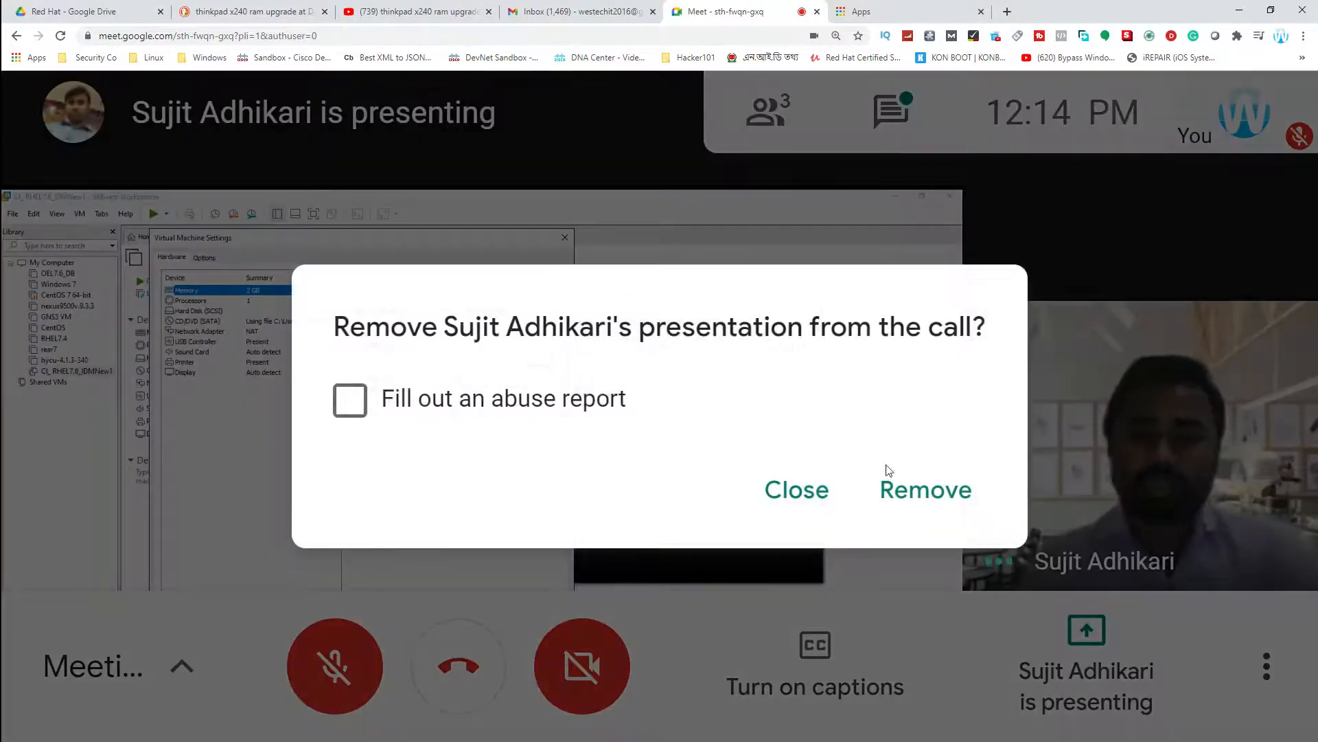
left_click(753, 493)
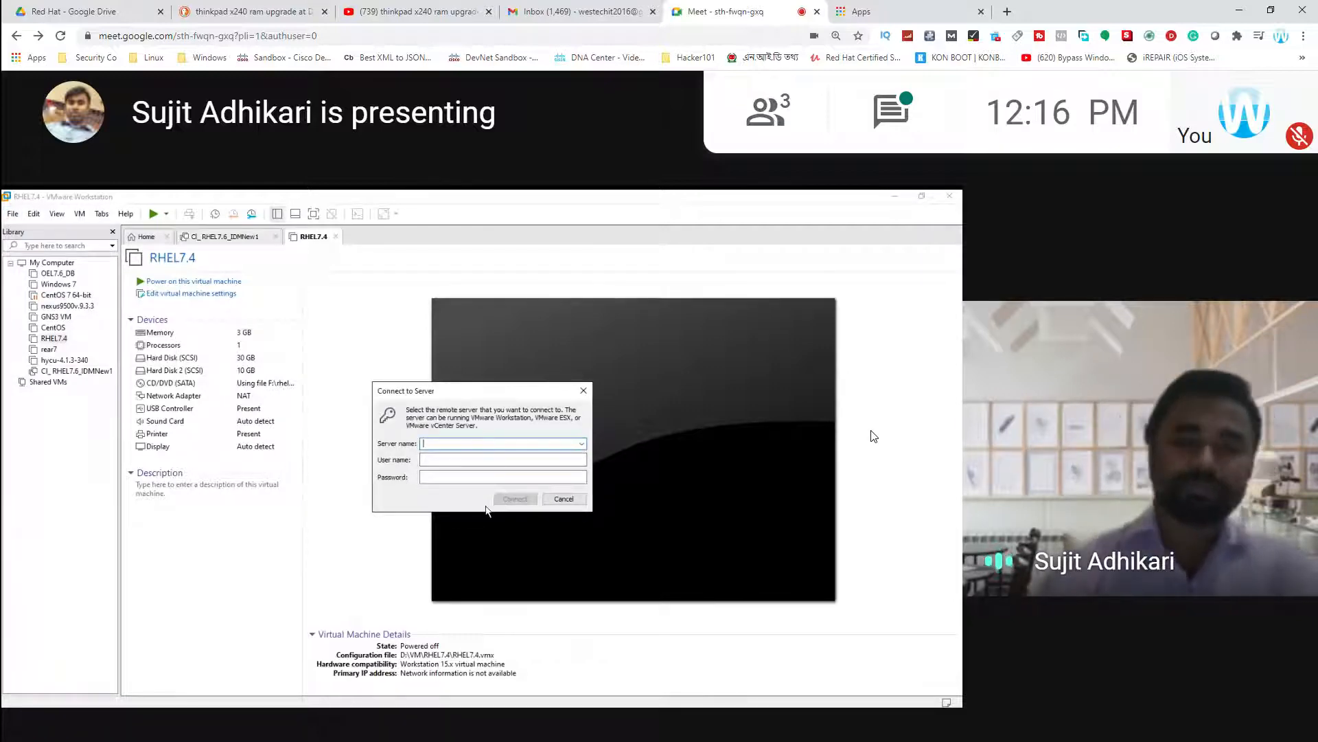
left_click(574, 501)
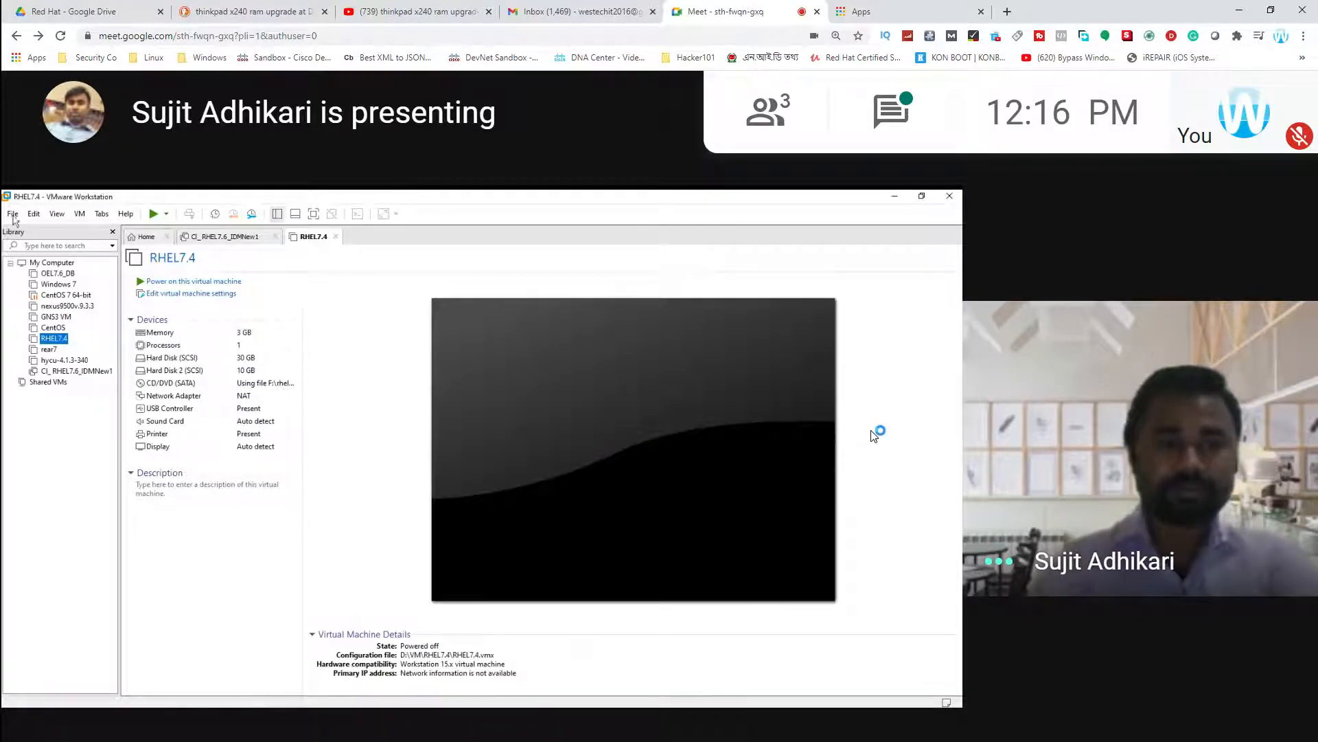
left_click(33, 214)
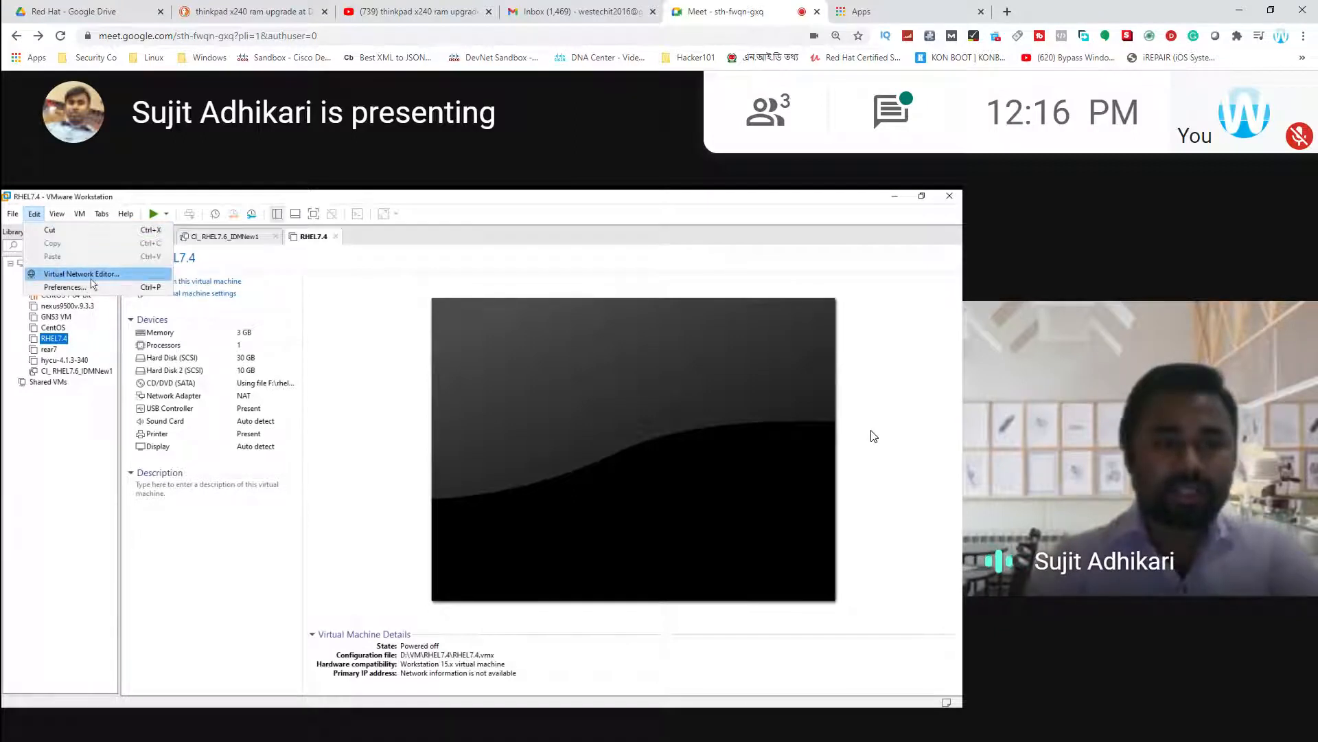
left_click(81, 276)
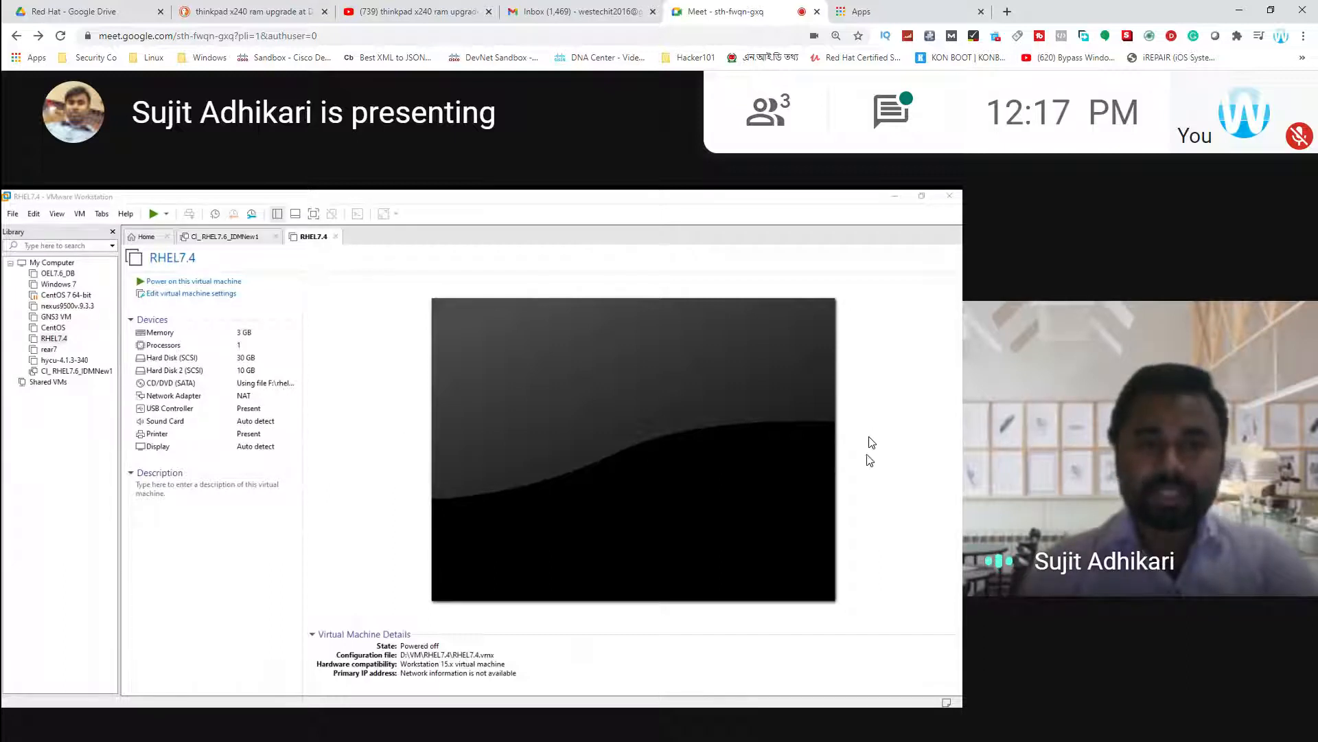
mouse_move(480, 446)
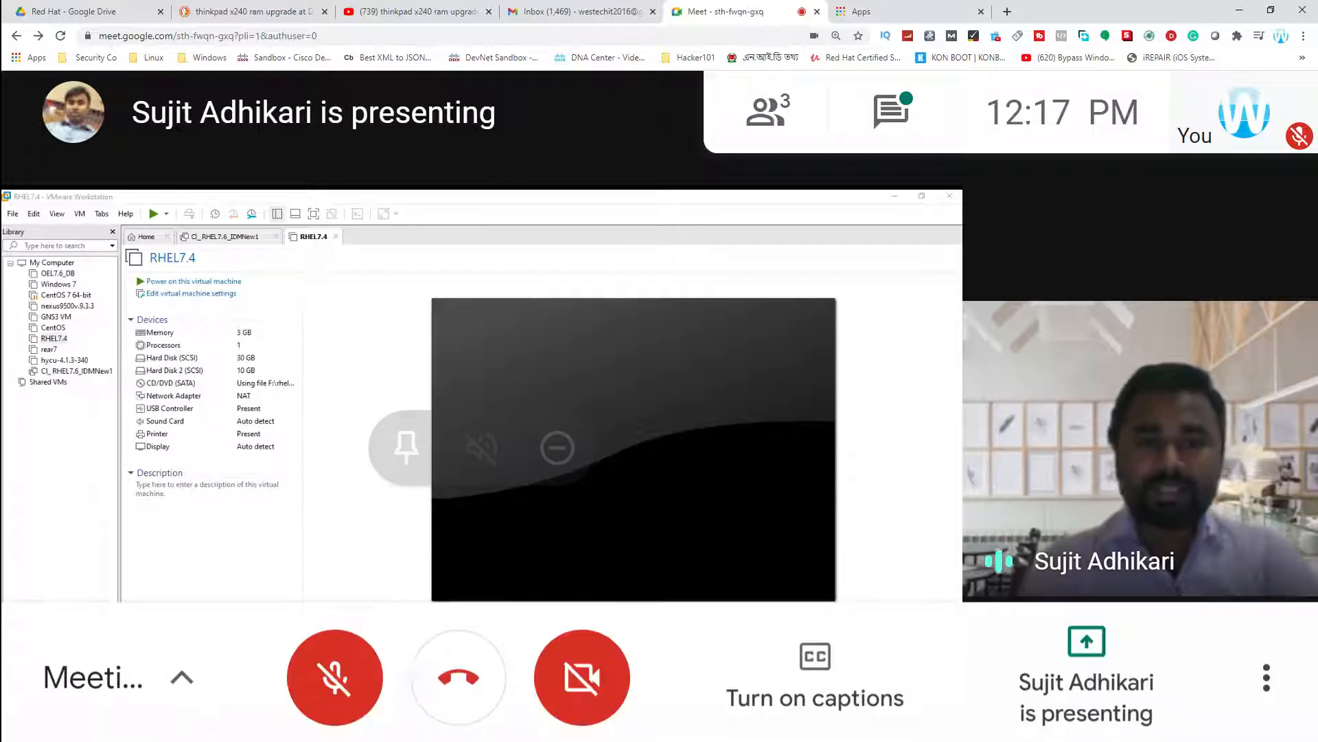
Step: Briefly unmute then re-mute the mic, close its reminder, and zoom the page out twice
left_click(347, 676)
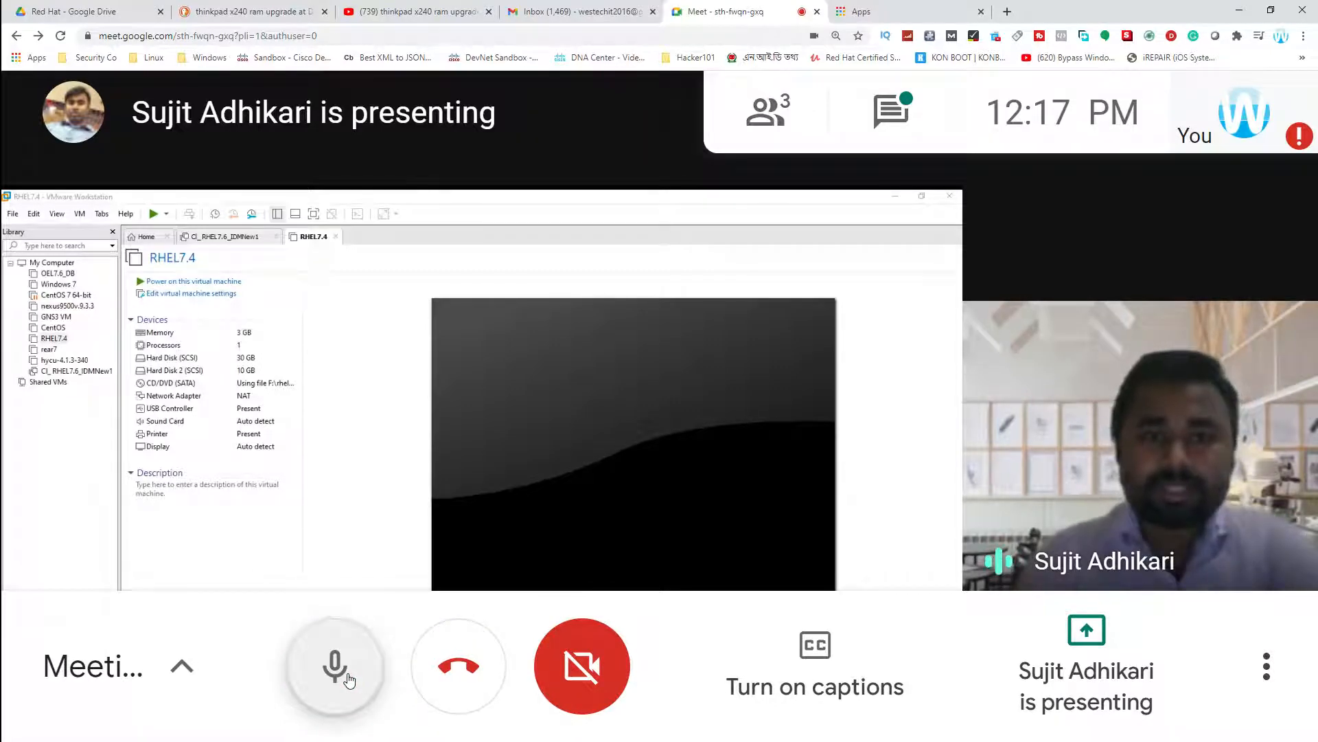
left_click(346, 675)
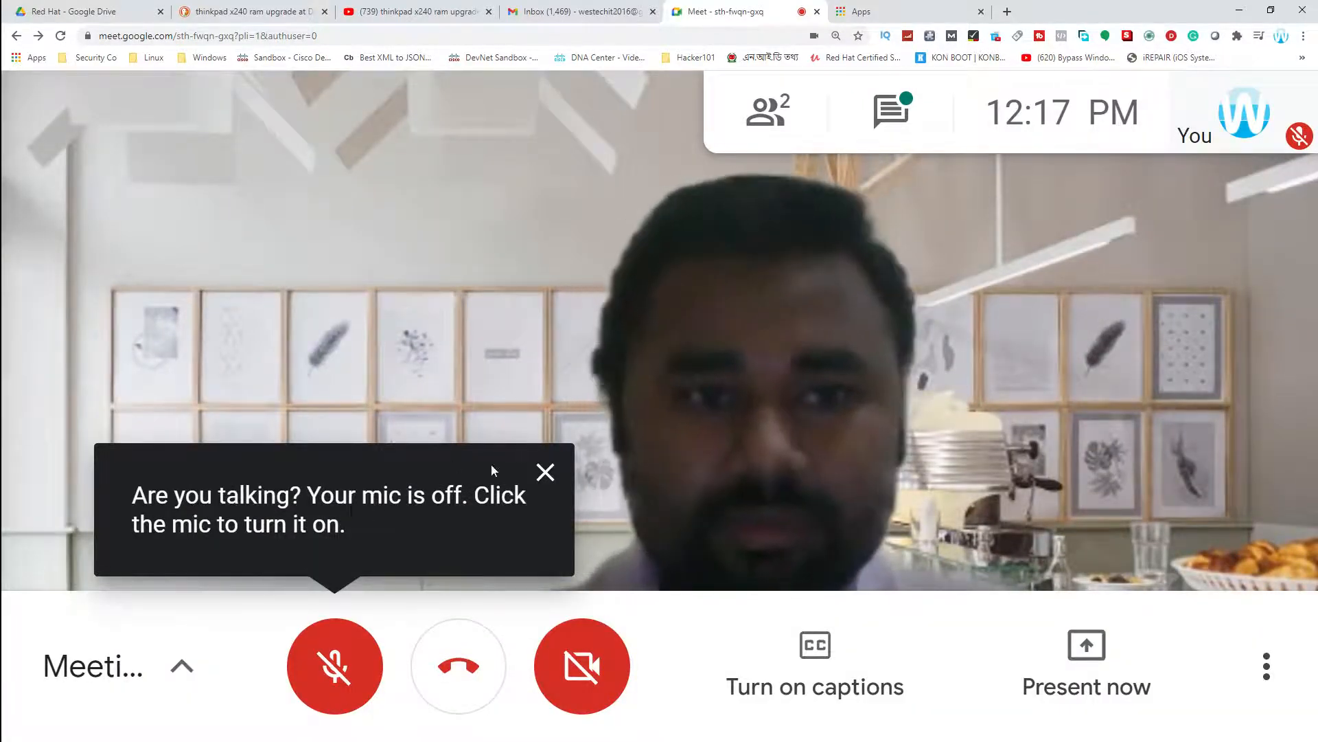
left_click(545, 471)
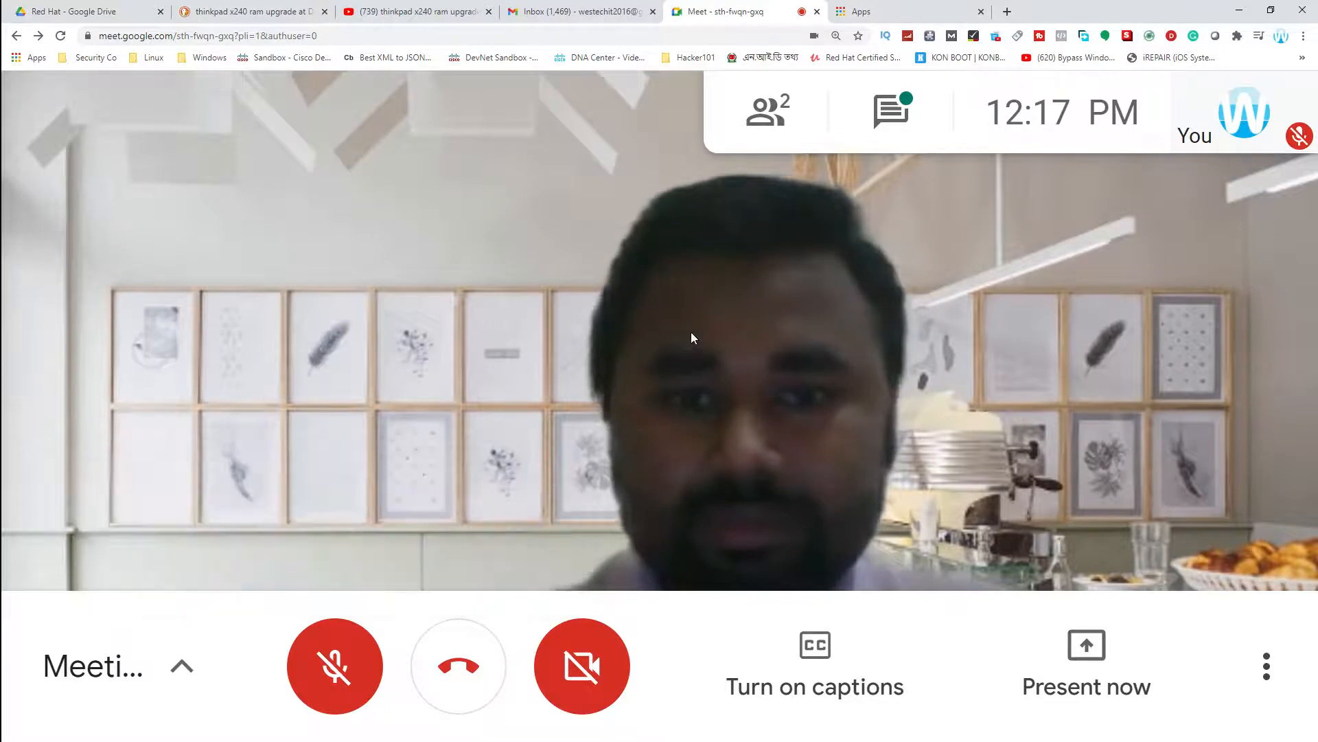
key("ctrl+minus")
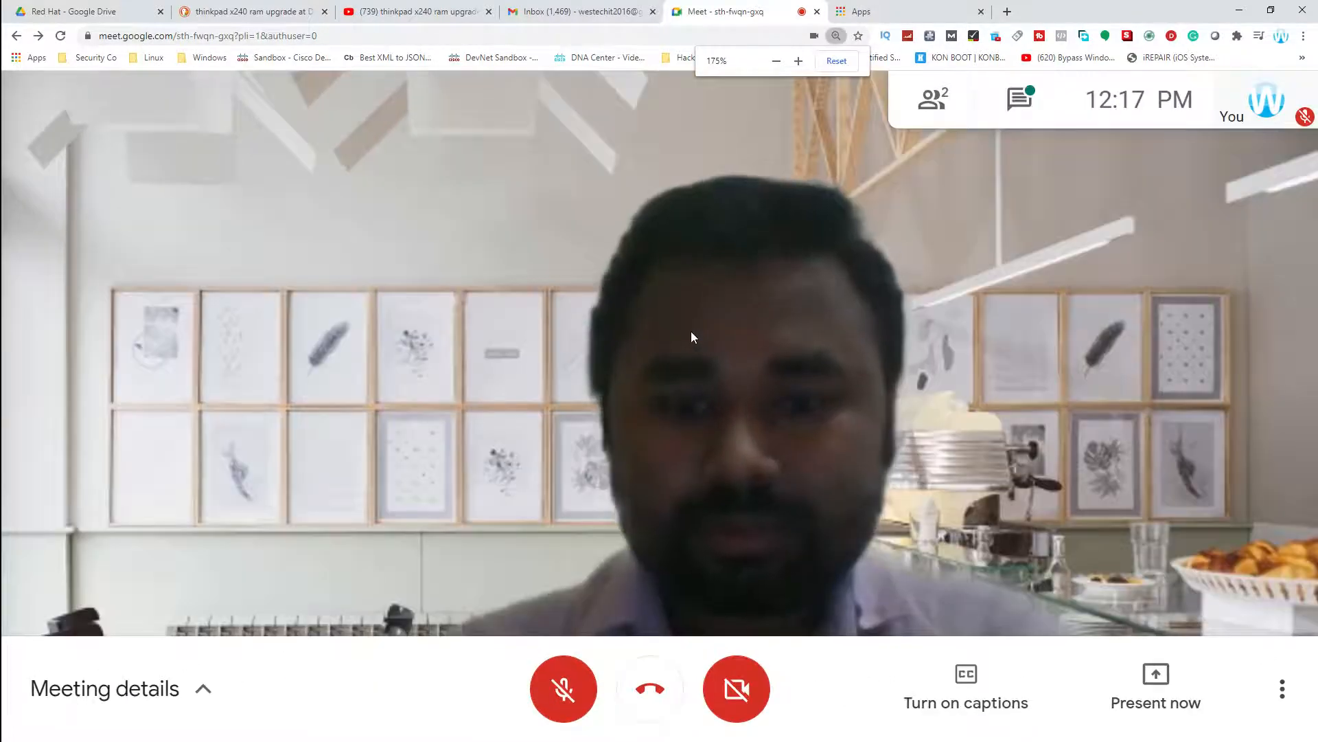
key("ctrl+minus")
key("ctrl+minus")
key("ctrl+minus")
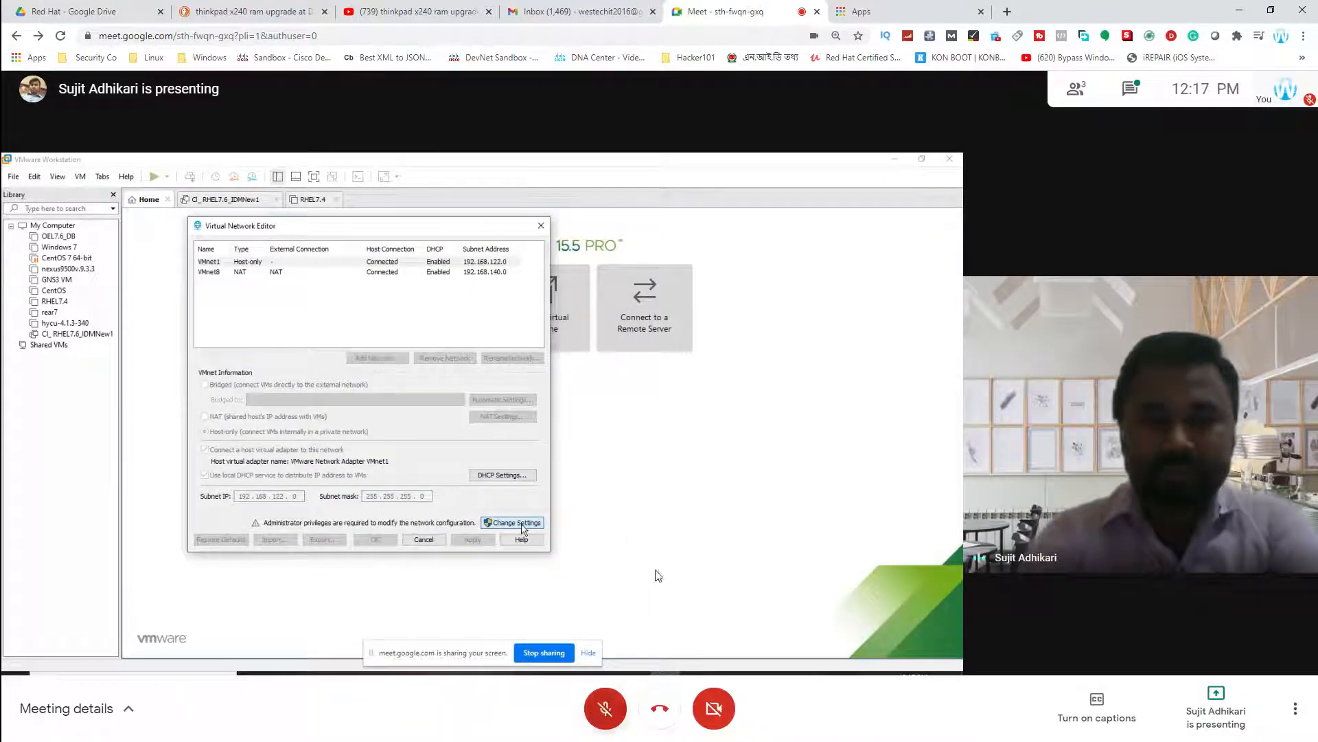
key("ctrl+plus")
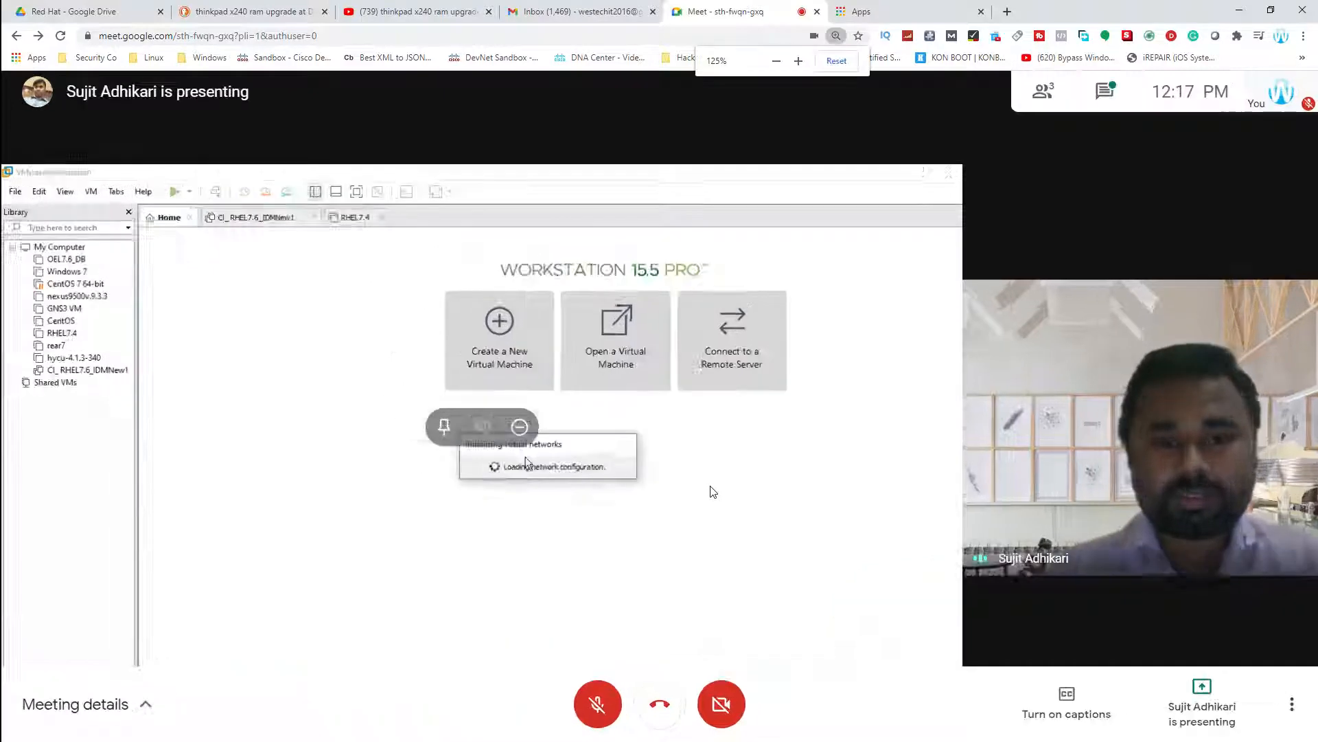
left_click(598, 707)
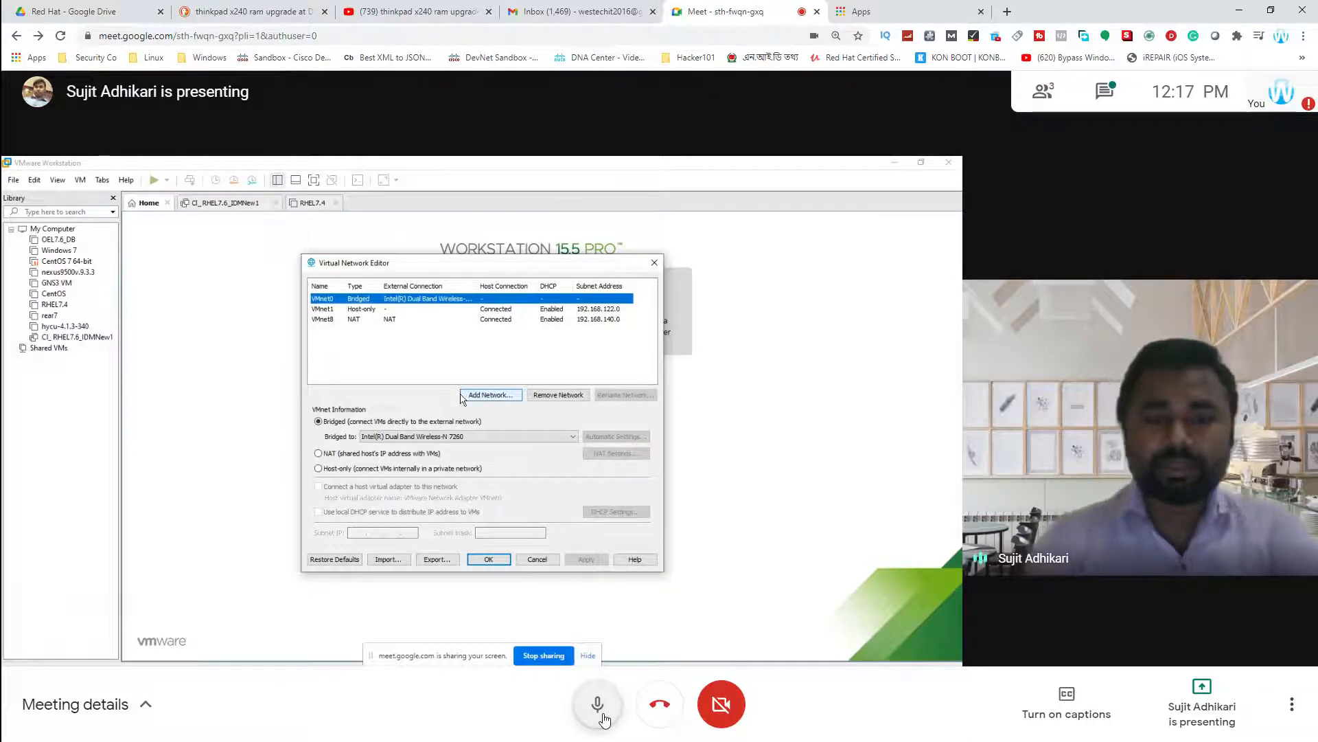
left_click(602, 714)
mouse_move(961, 540)
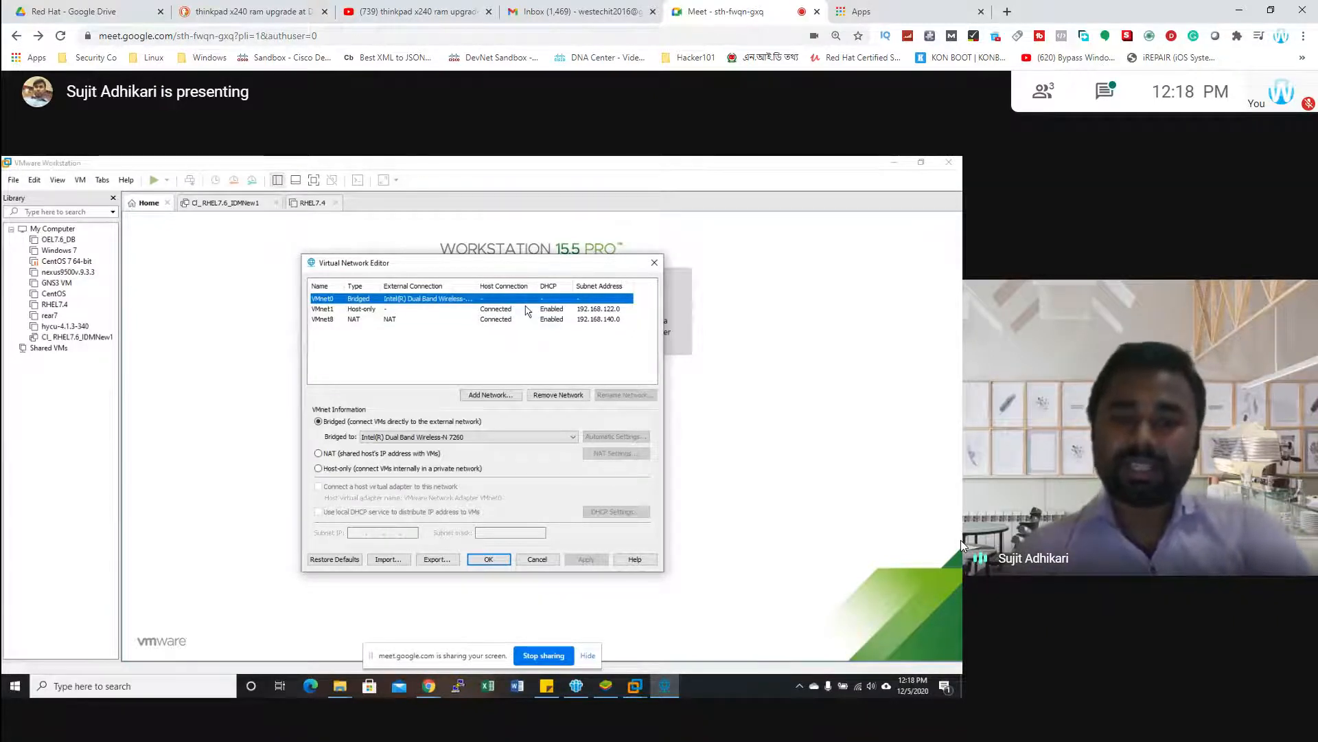
mouse_move(646, 663)
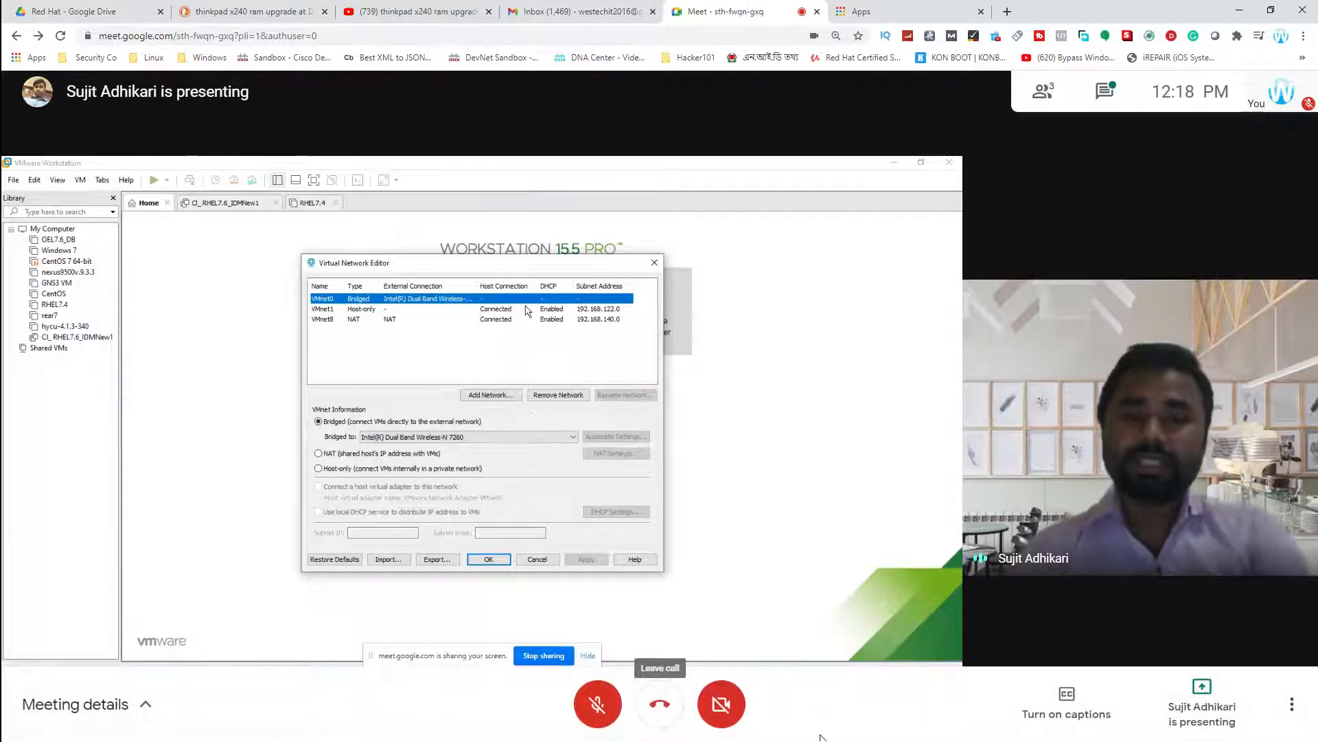
left_click(599, 704)
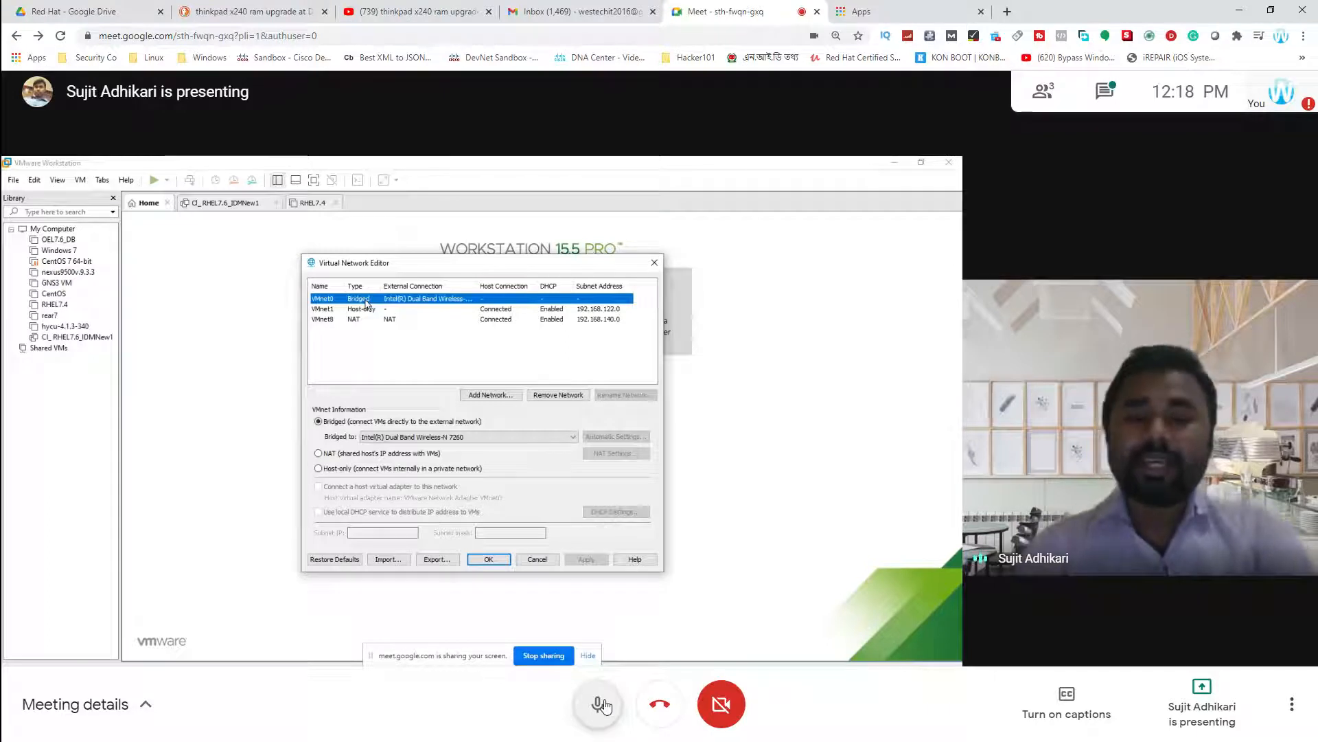
left_click(599, 704)
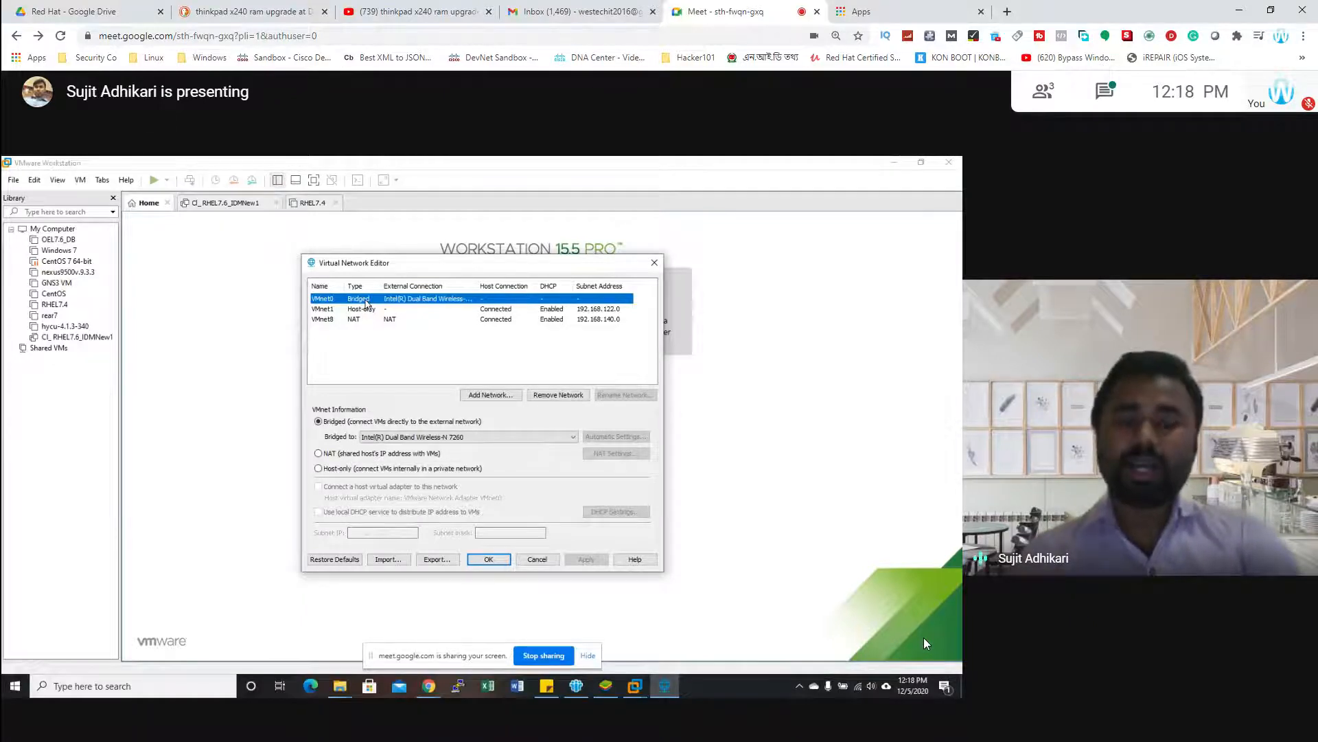
mouse_move(613, 707)
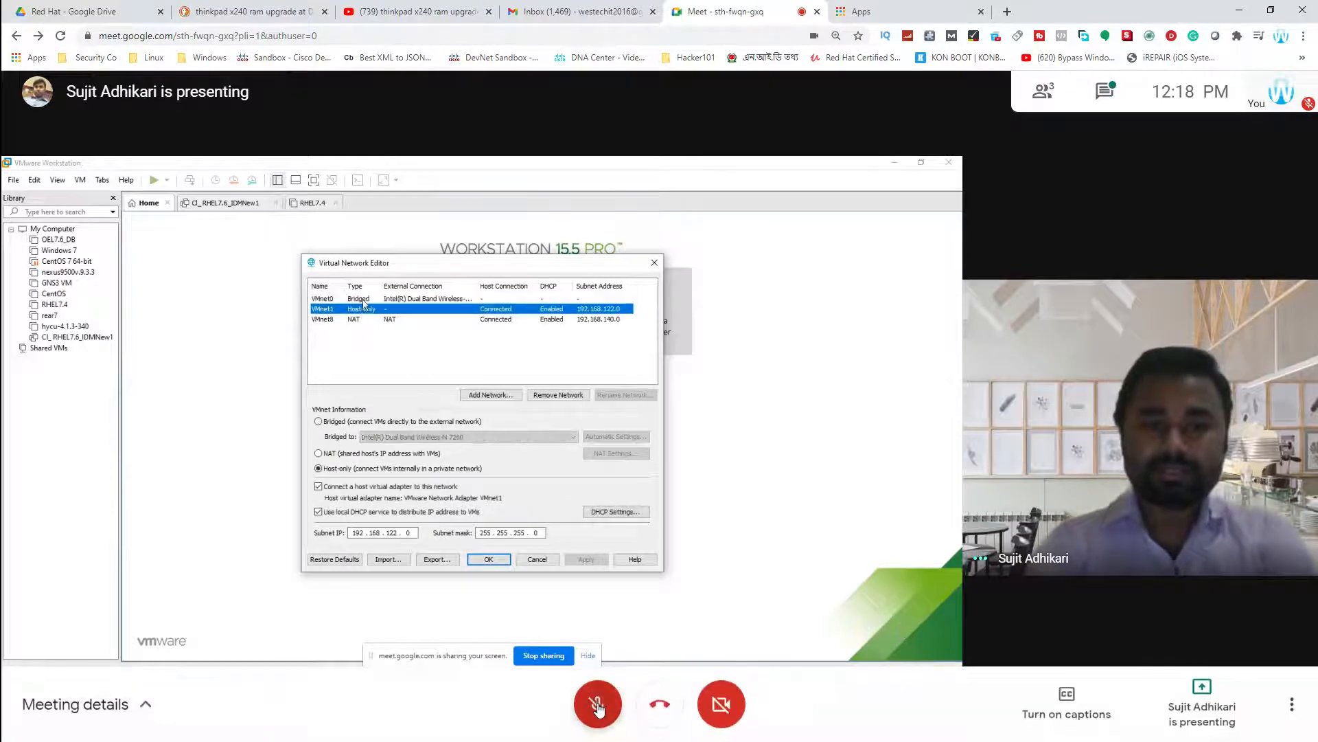
left_click(601, 706)
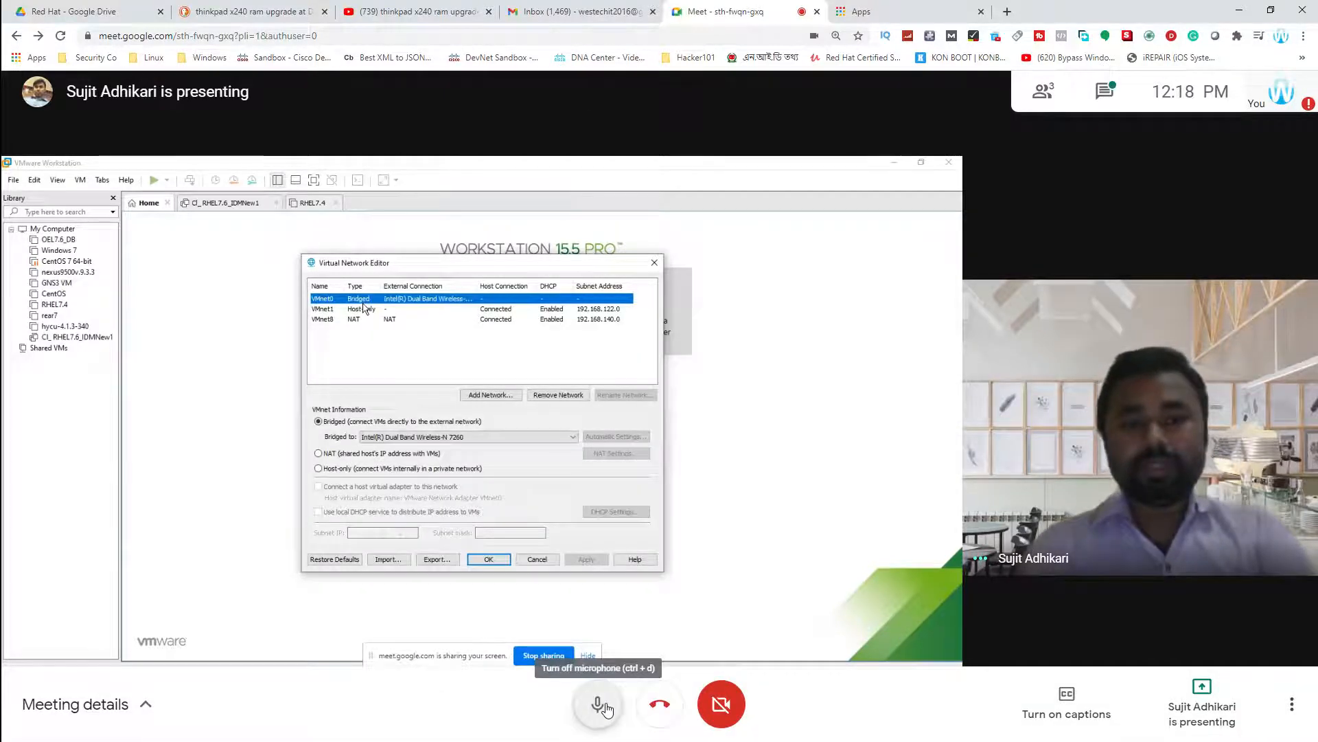
left_click(602, 706)
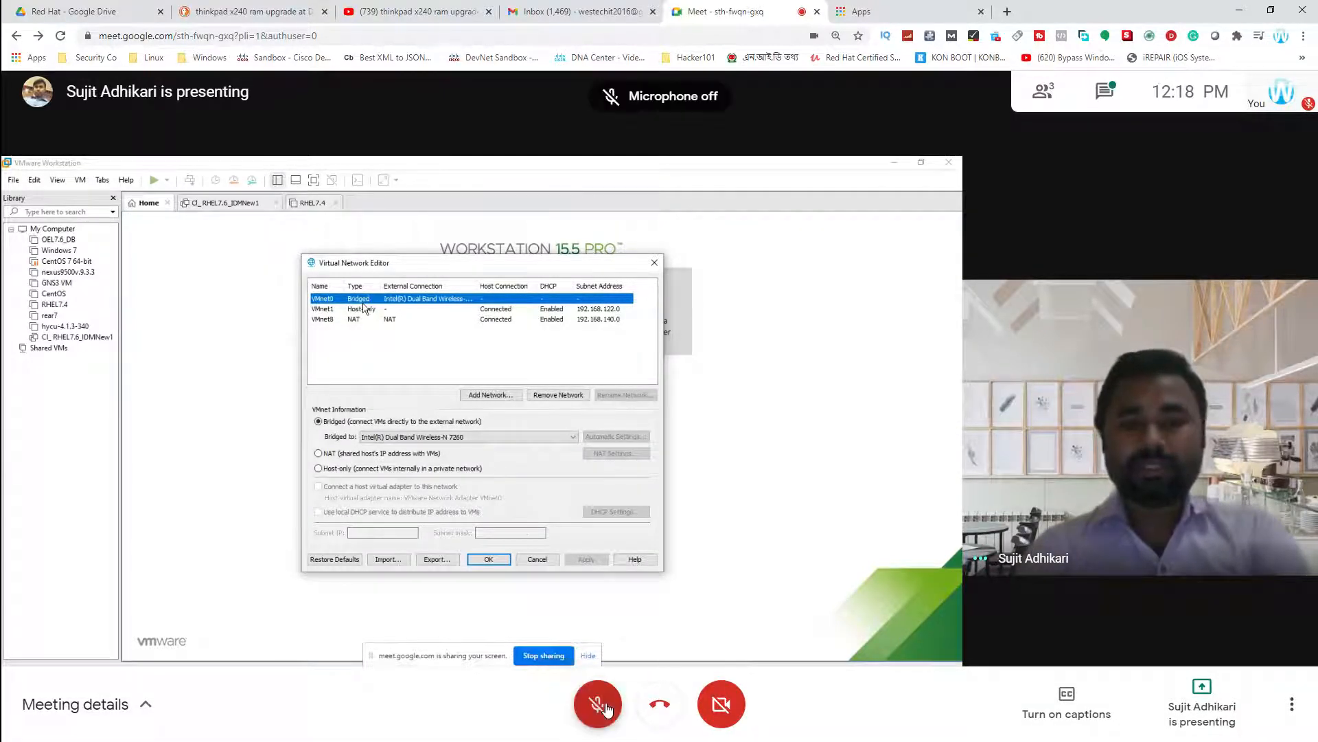
left_click(602, 706)
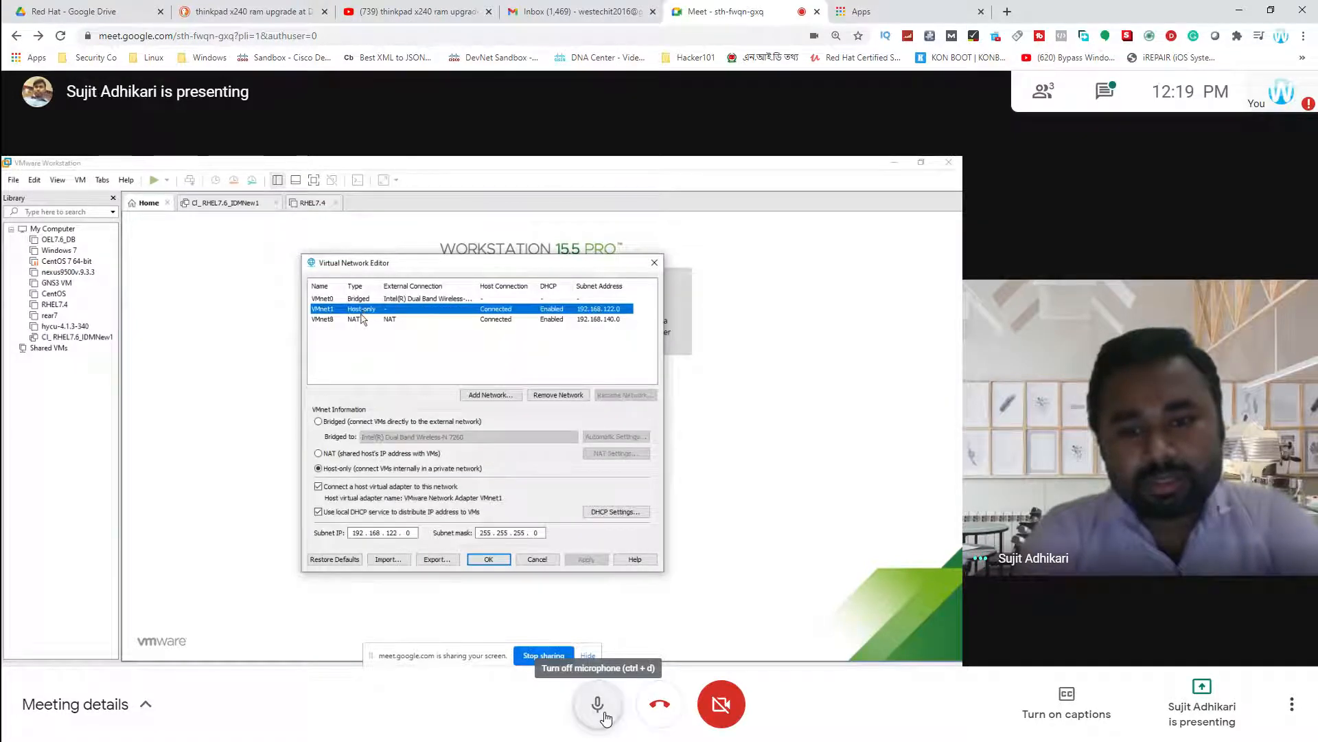
left_click(598, 705)
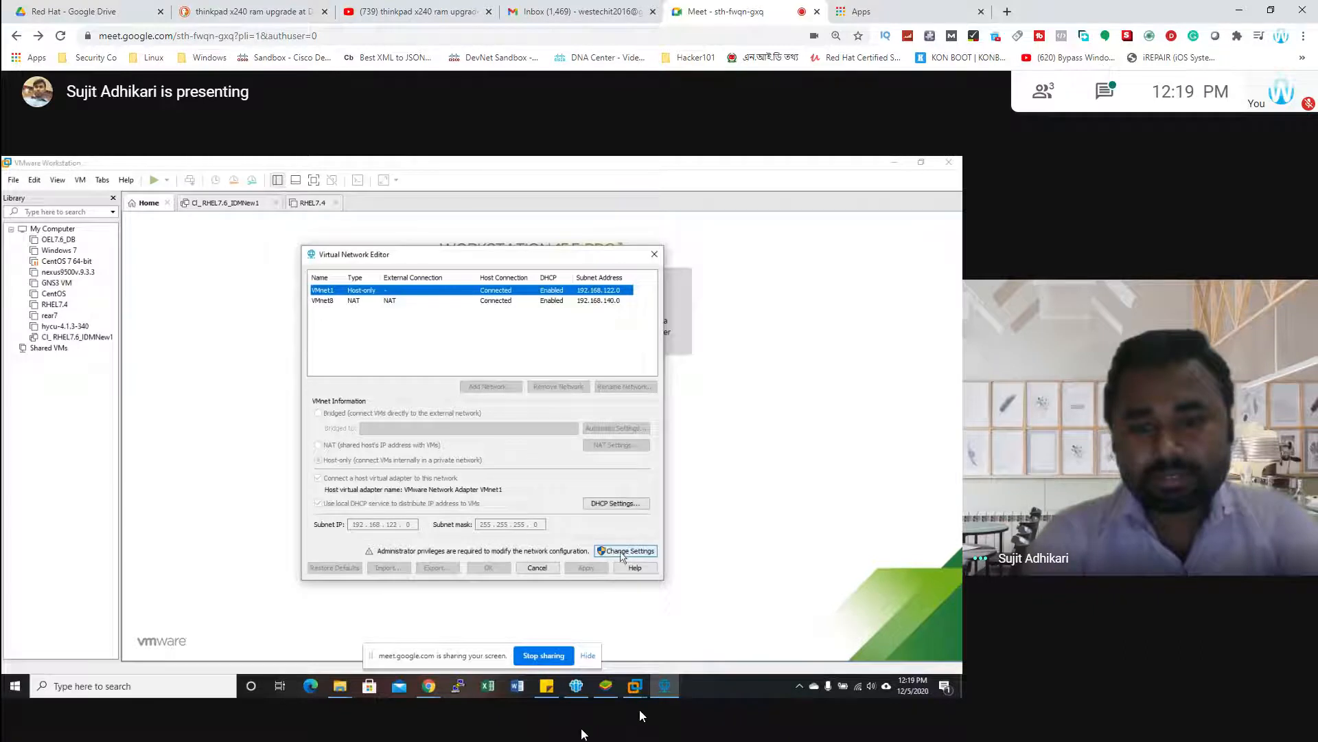
Step: Unmute the mic, mute it briefly, then unmute again so it stays on
left_click(602, 714)
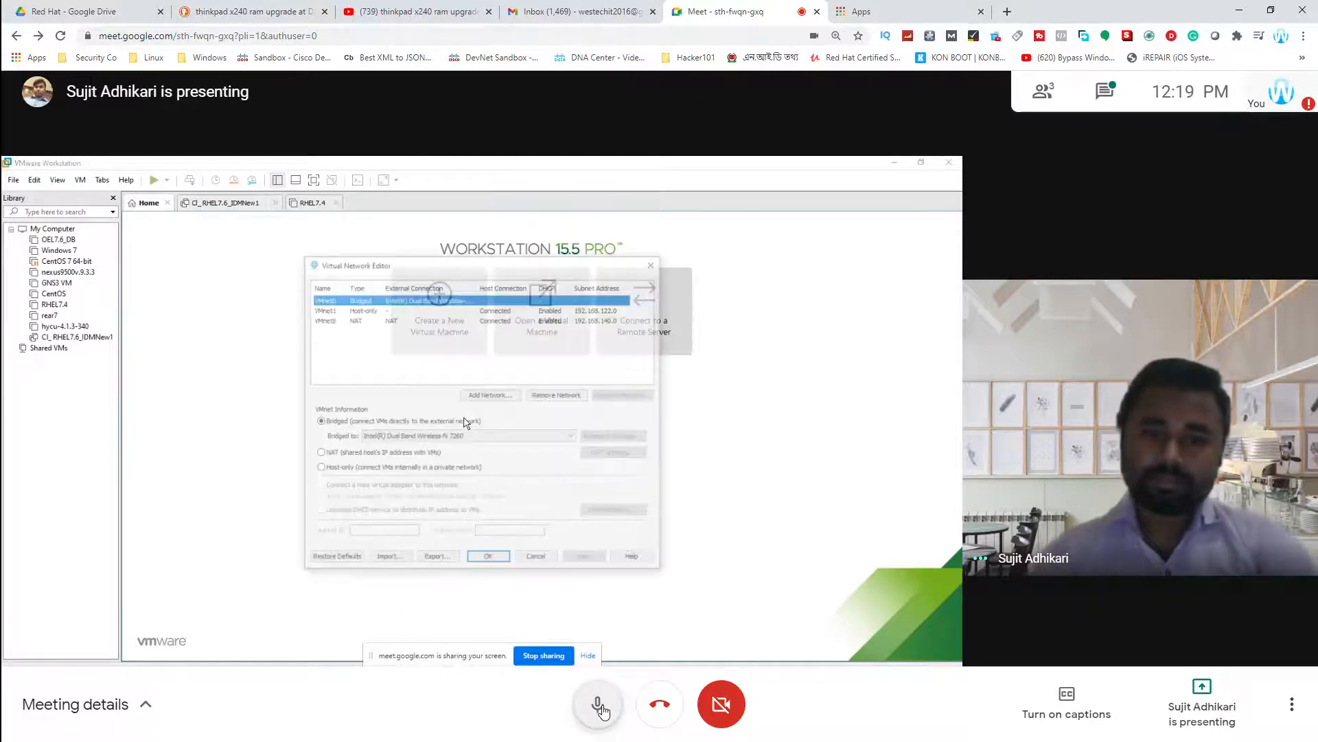
left_click(600, 707)
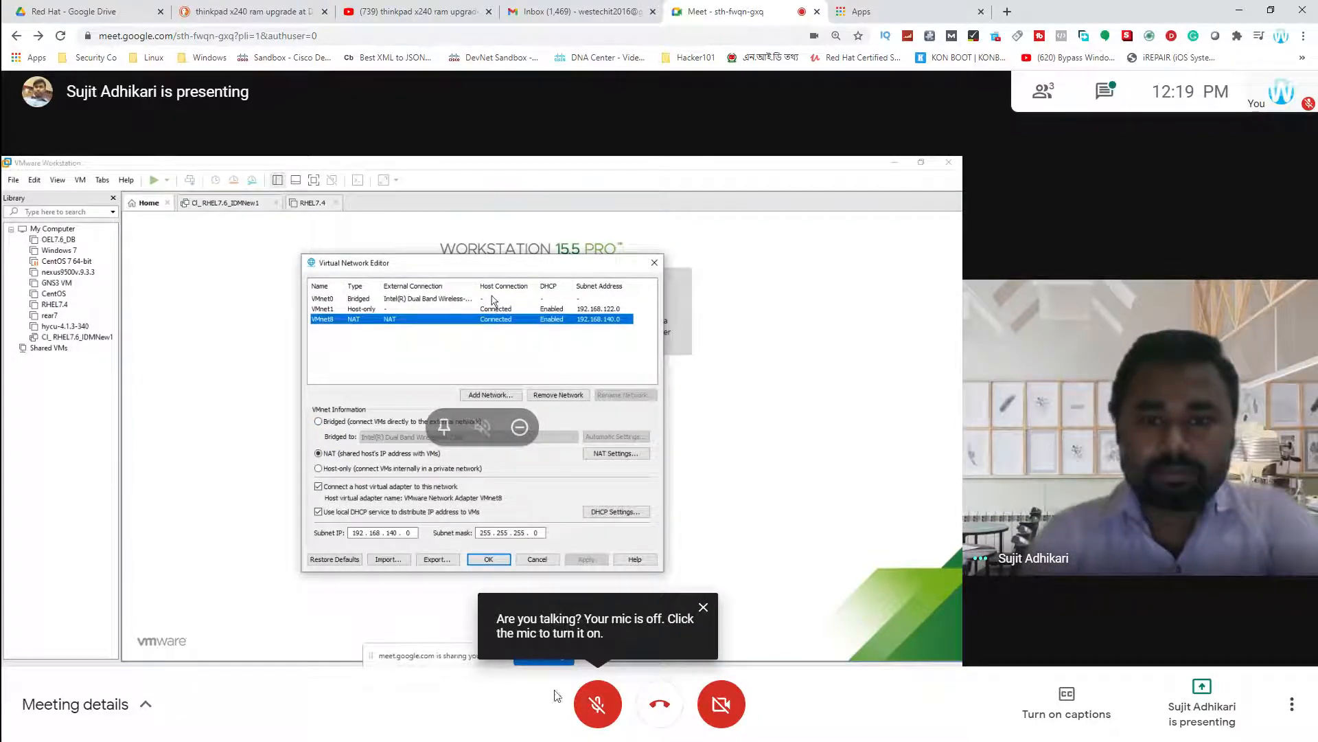
left_click(599, 707)
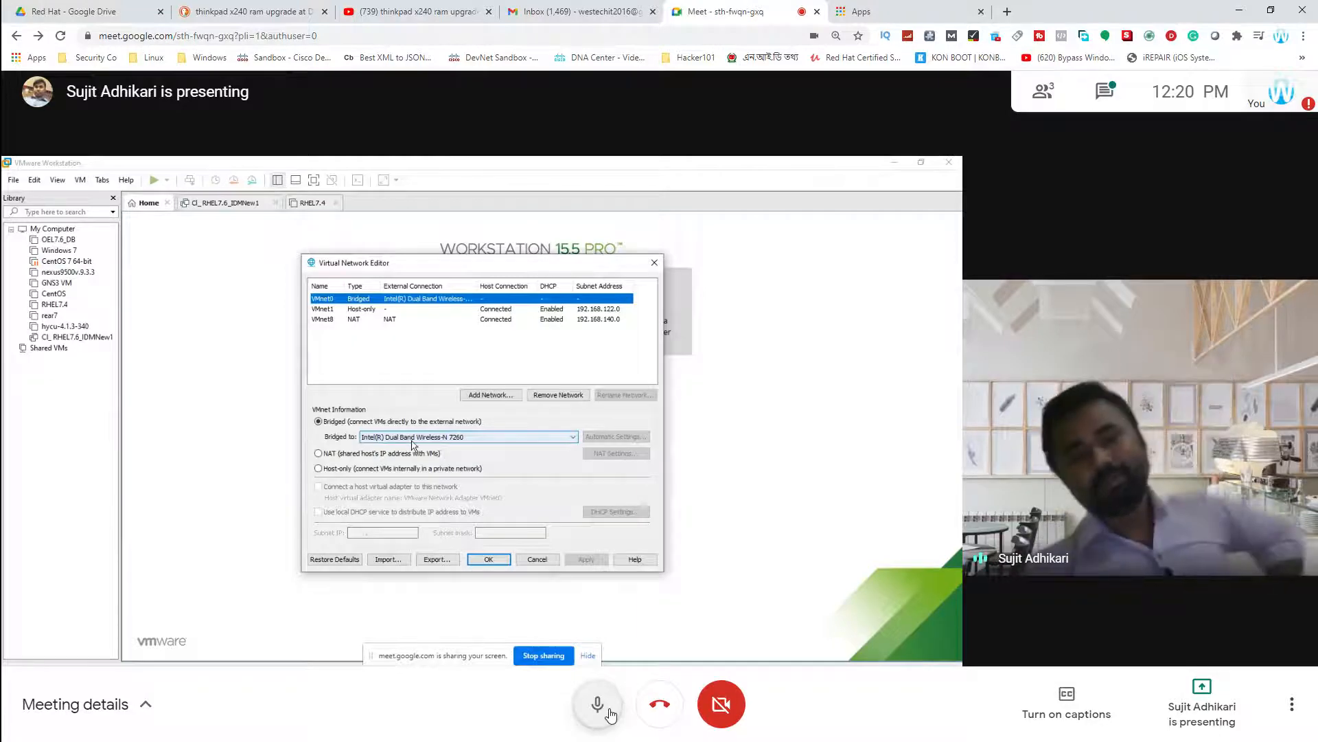
Step: Mute the mic, unmute it briefly, then mute it again so it ends muted
left_click(609, 713)
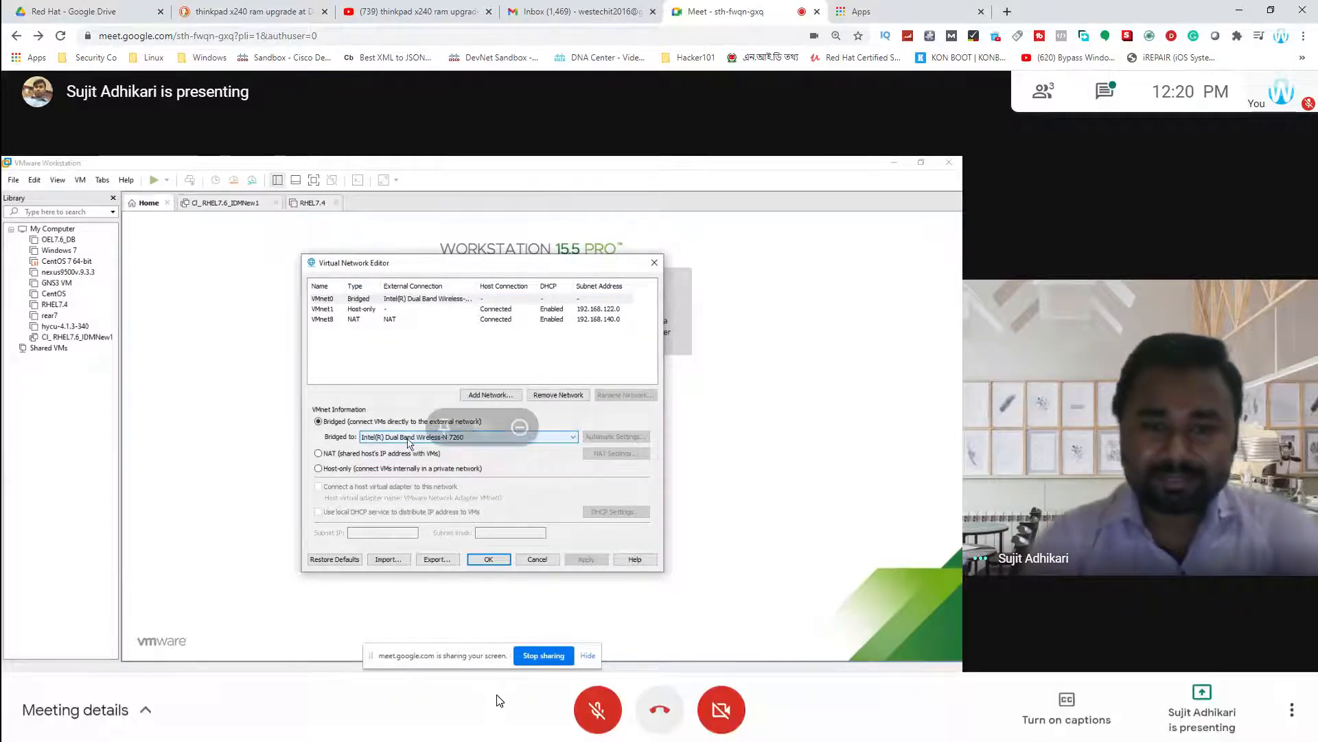
left_click(604, 707)
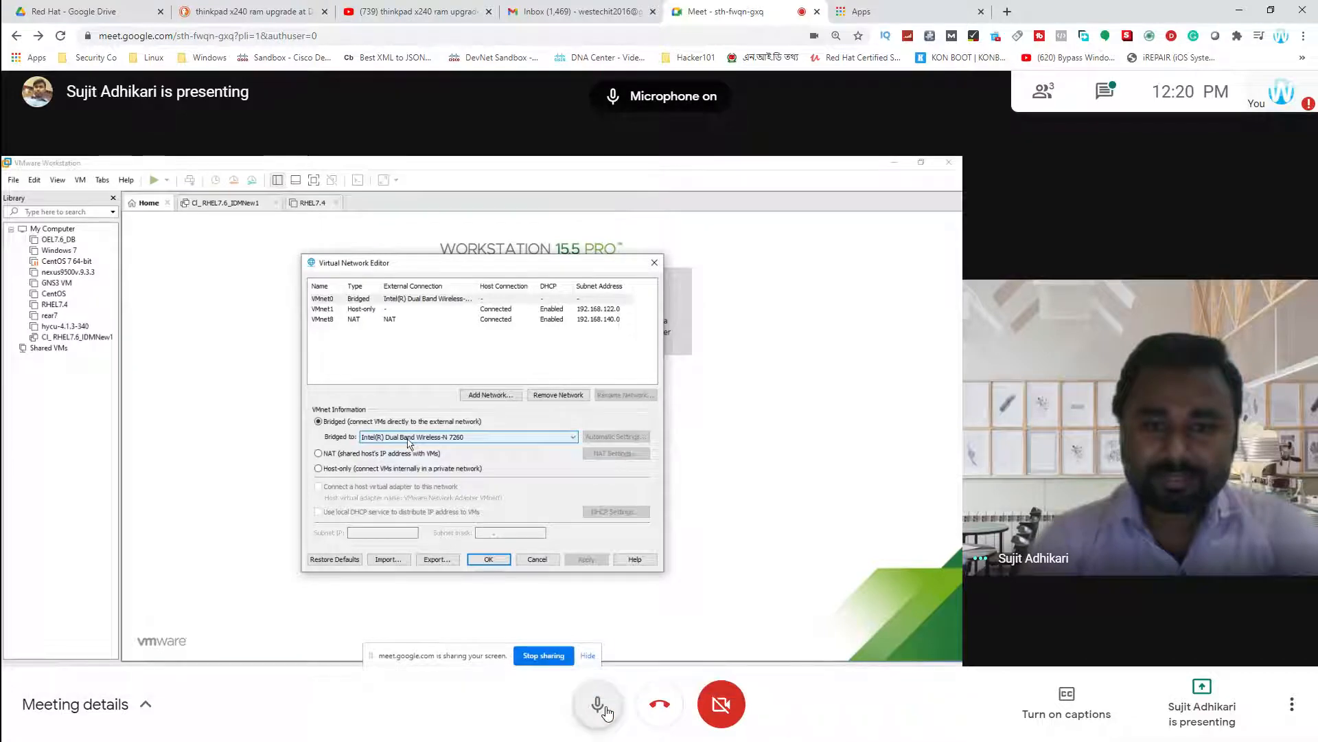
left_click(607, 711)
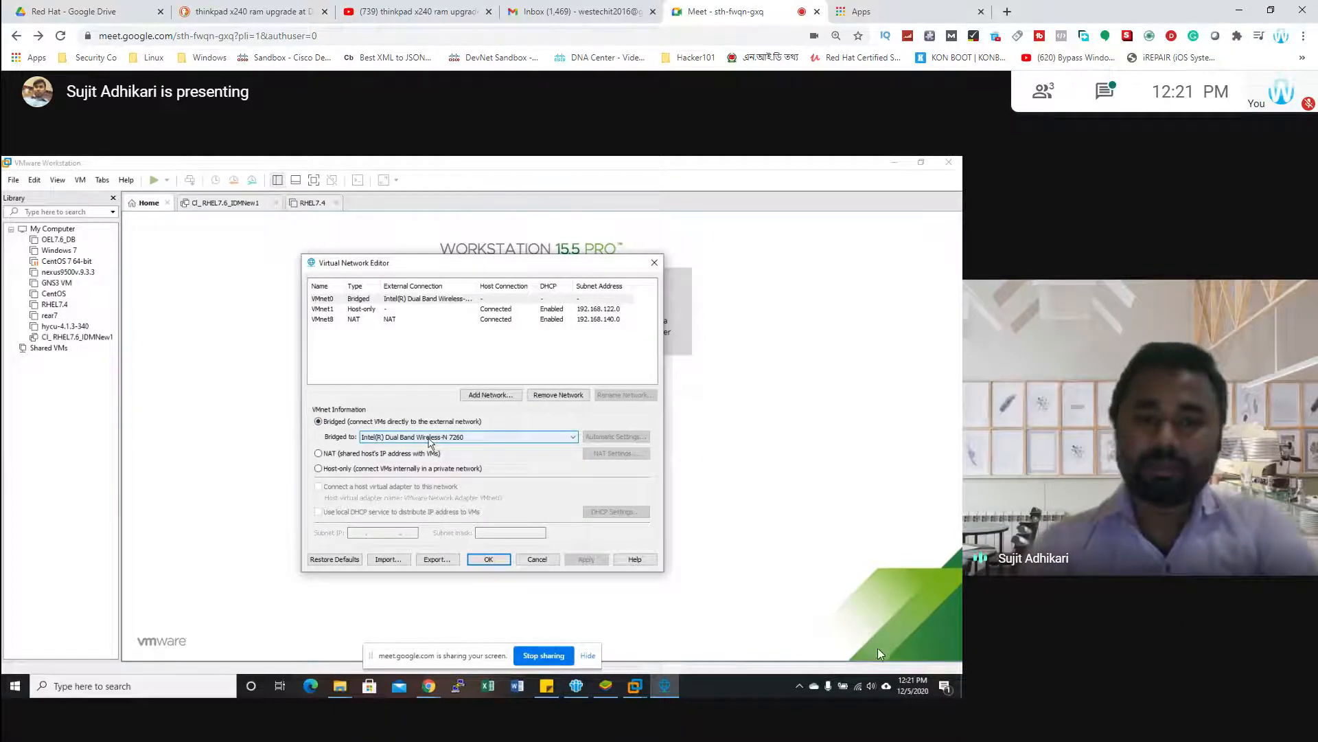
mouse_move(877, 645)
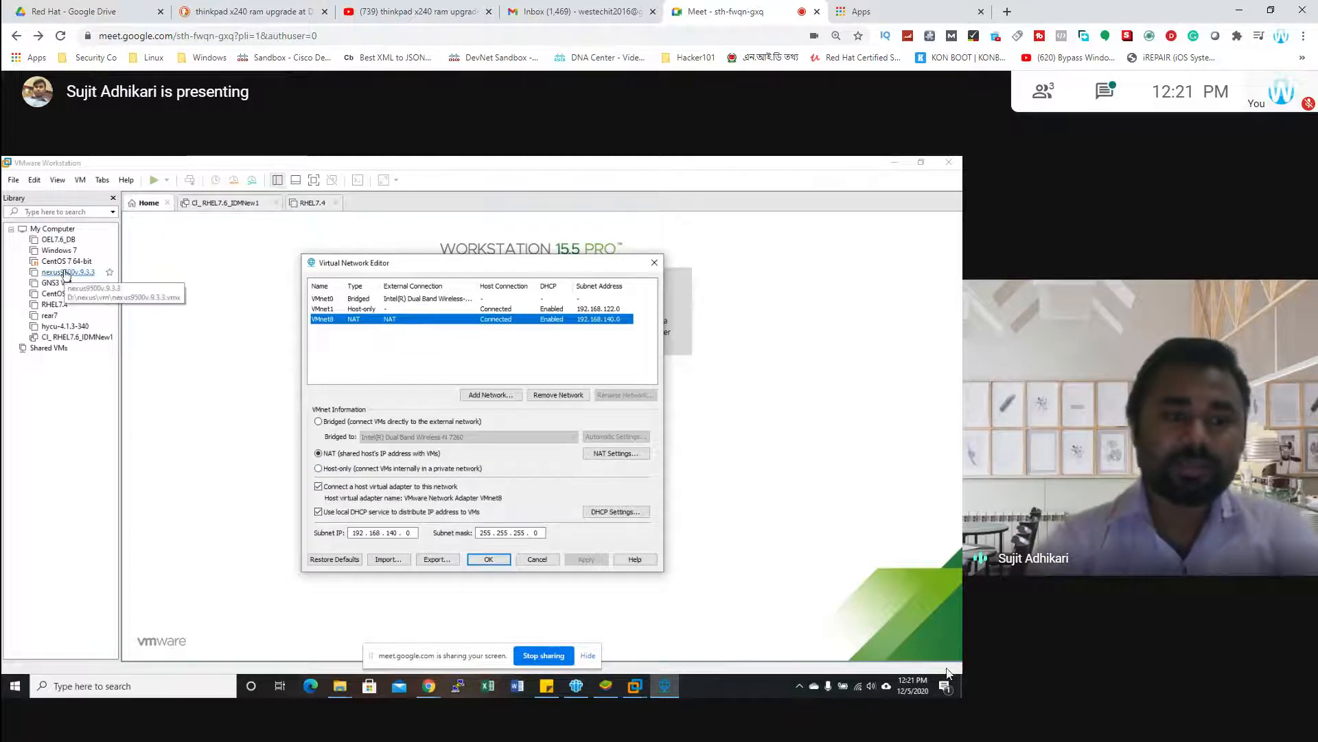
Step: Unmute the mic, mute it, then turn it back on to keep talking
mouse_move(982, 545)
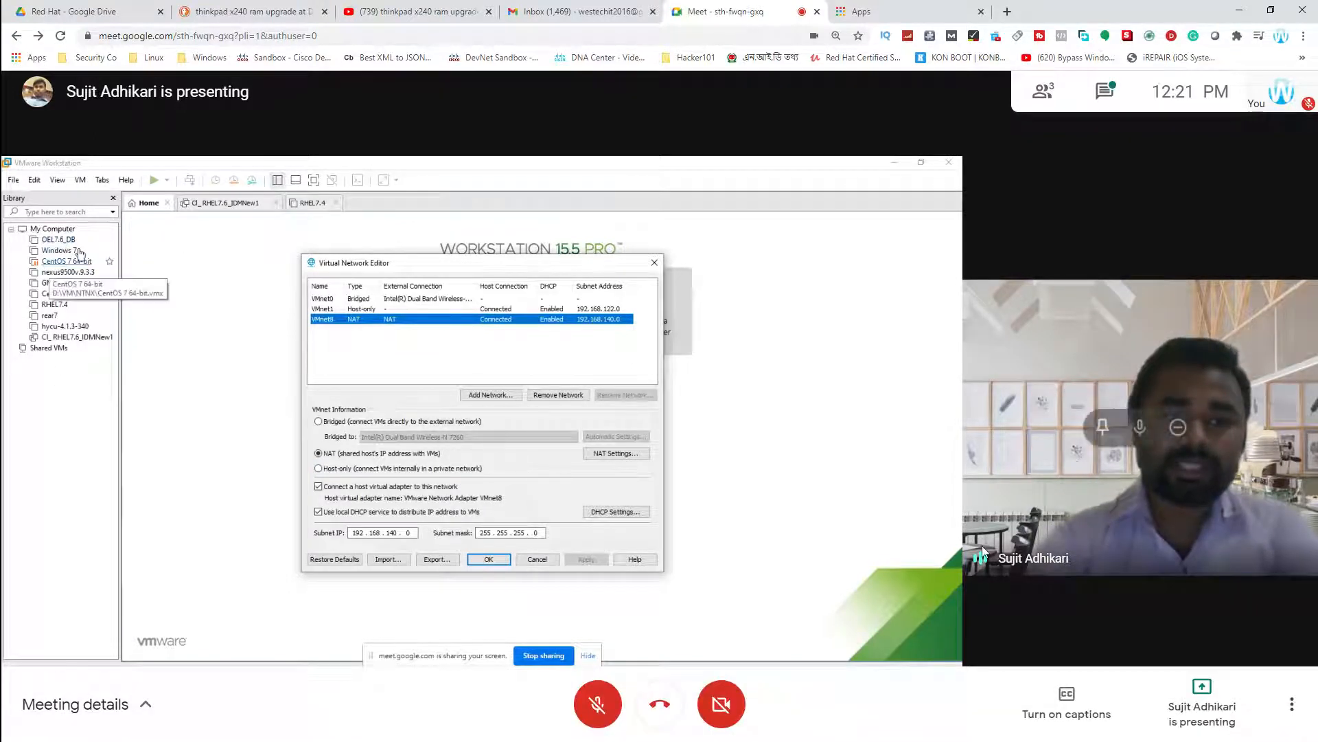
mouse_move(879, 596)
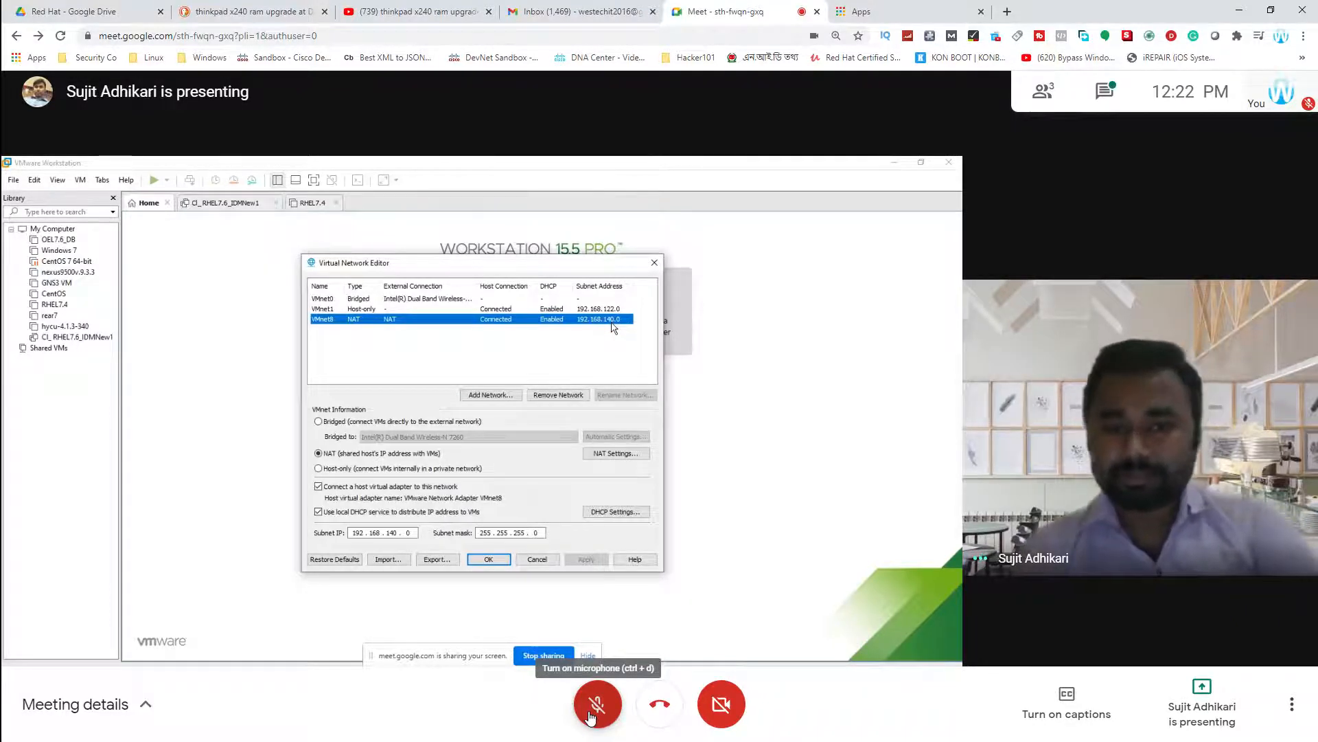
left_click(597, 704)
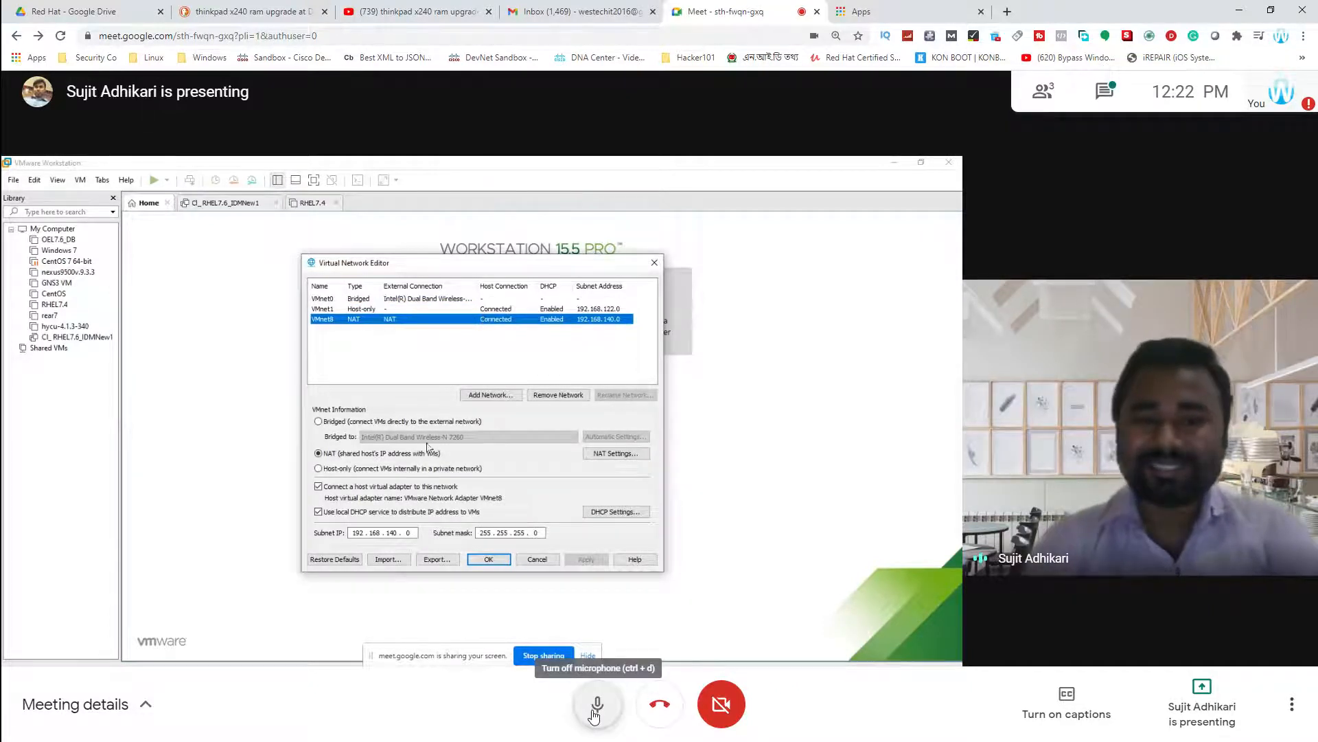
left_click(595, 714)
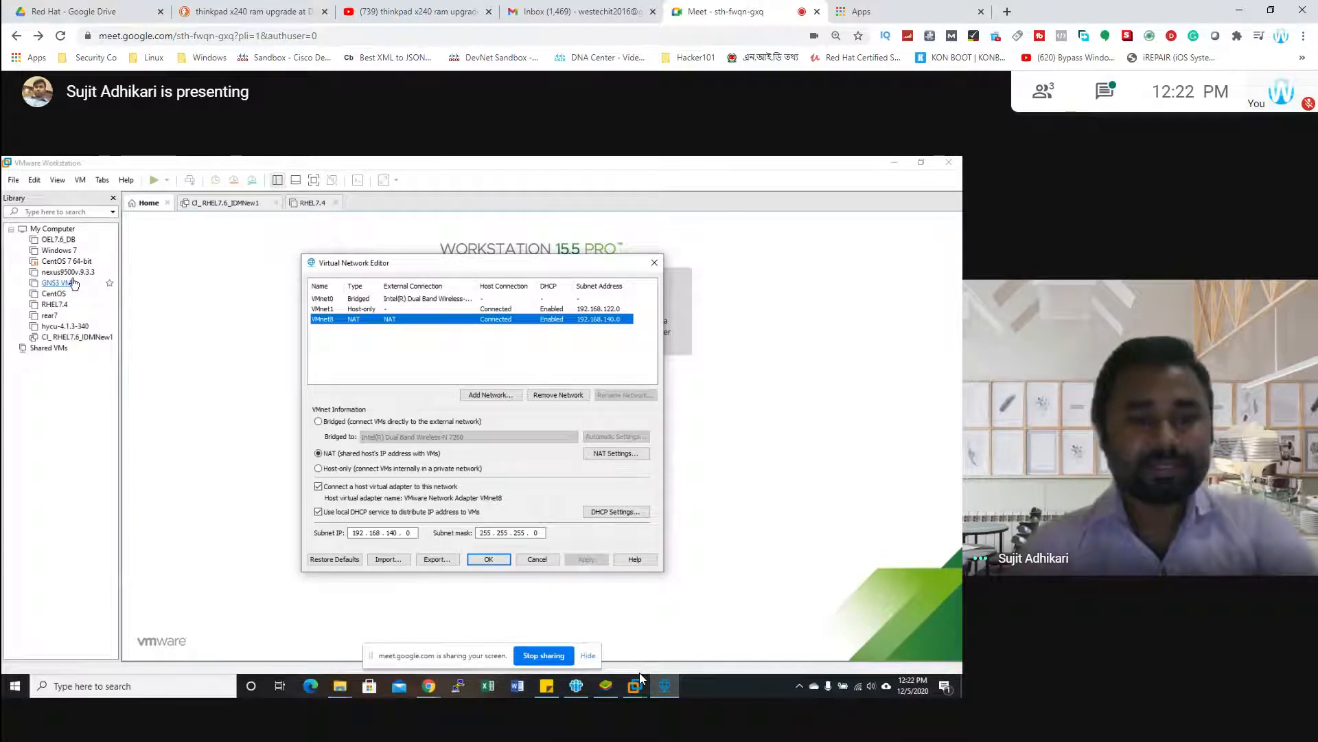
left_click(597, 714)
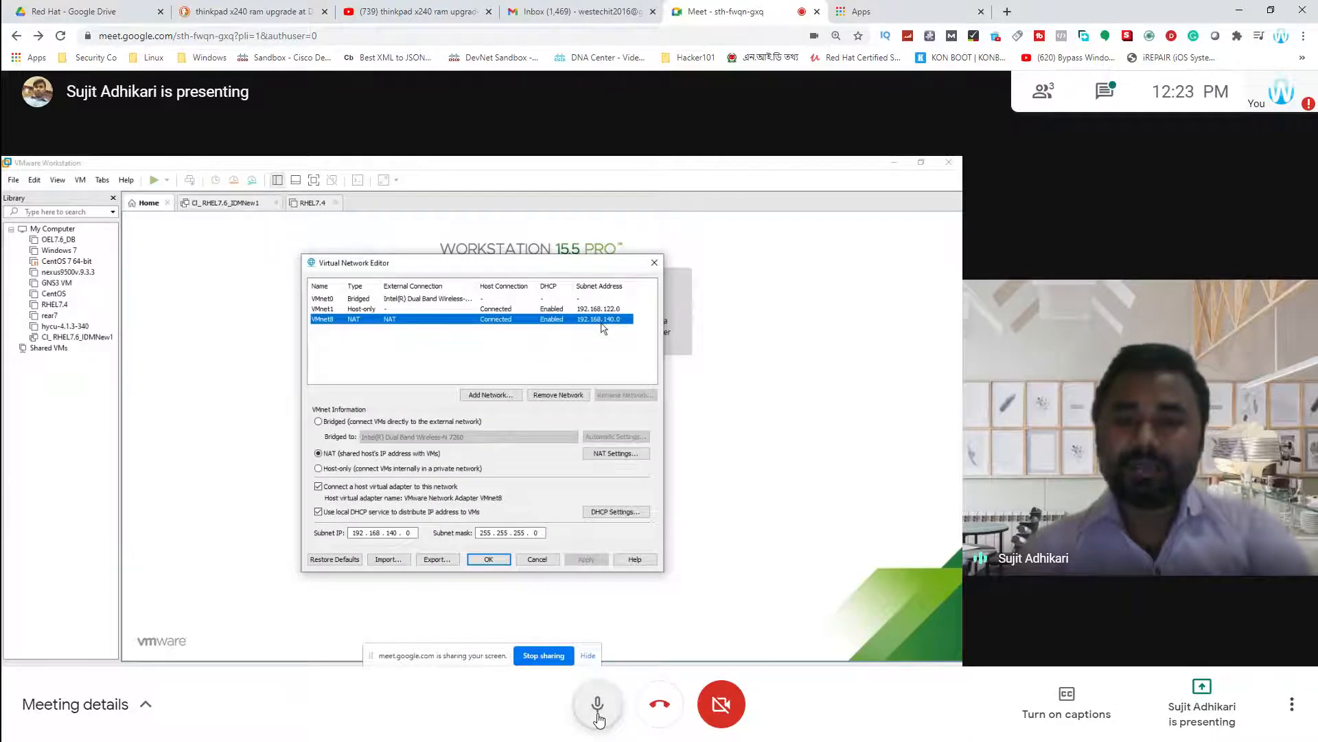
Step: Mute the microphone from the Meet bottom bar while VMnet8 NAT settings are shown
left_click(598, 704)
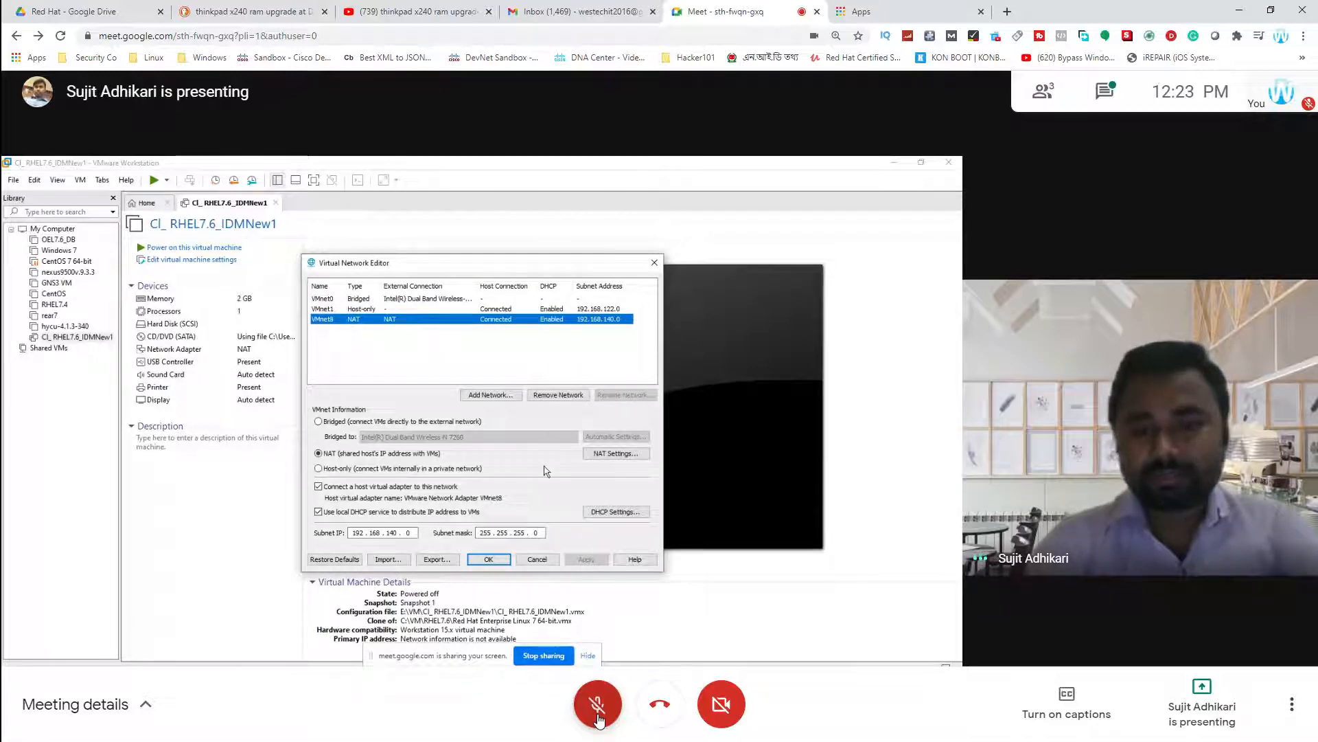
Step: Unmute using the red microphone button in the Meet bottom bar
left_click(598, 718)
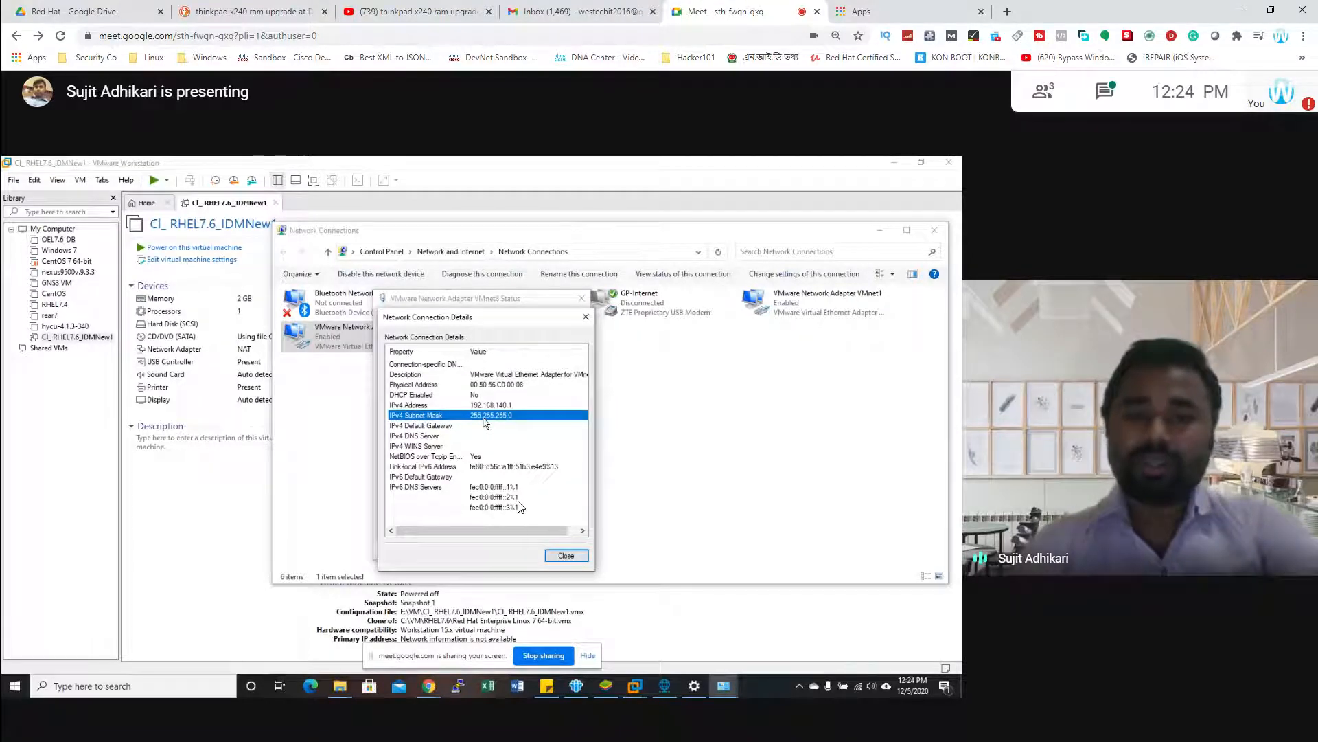
left_click(583, 316)
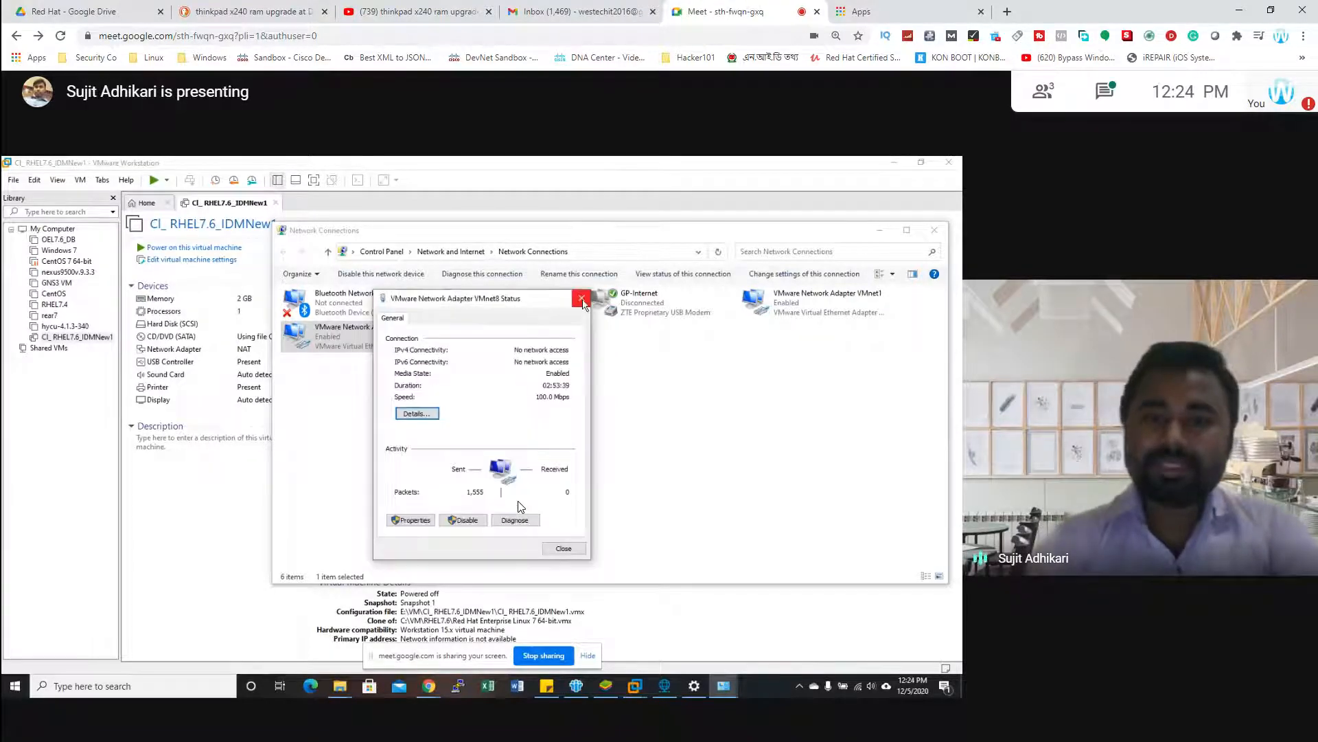
left_click(581, 298)
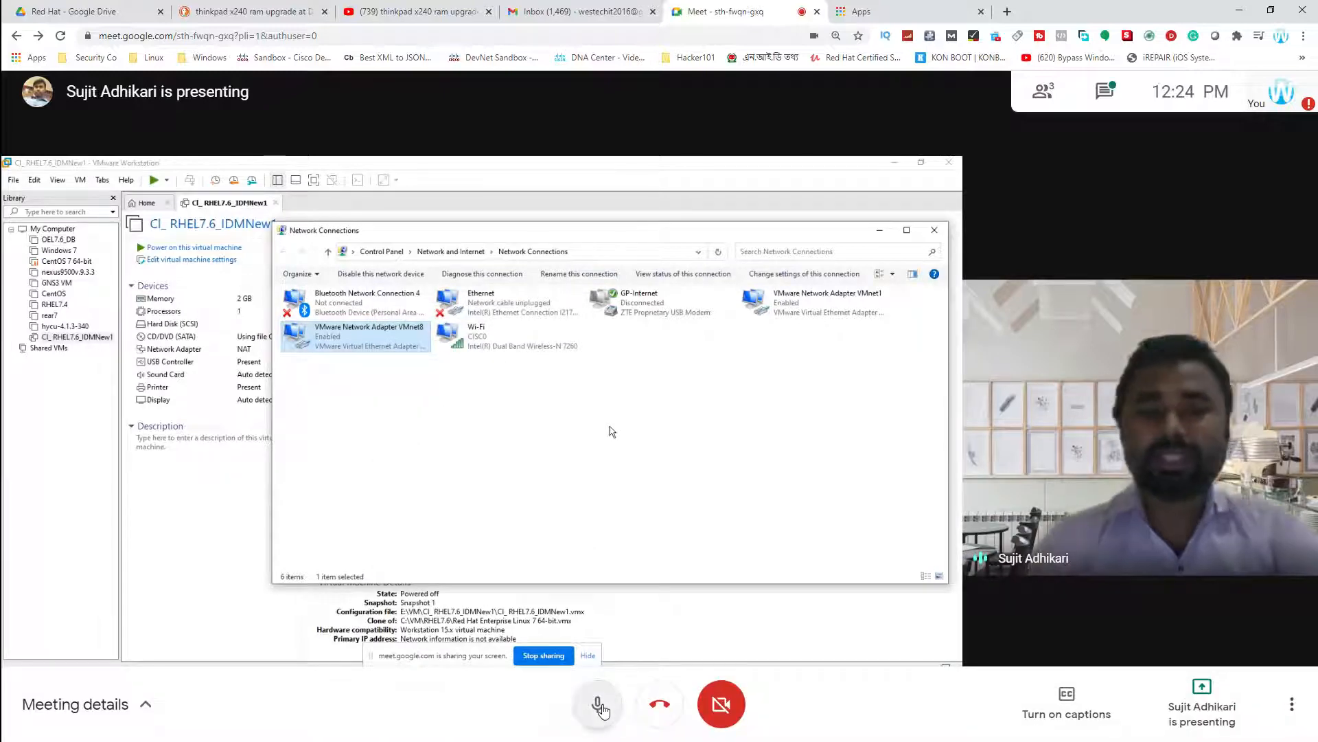
left_click(599, 705)
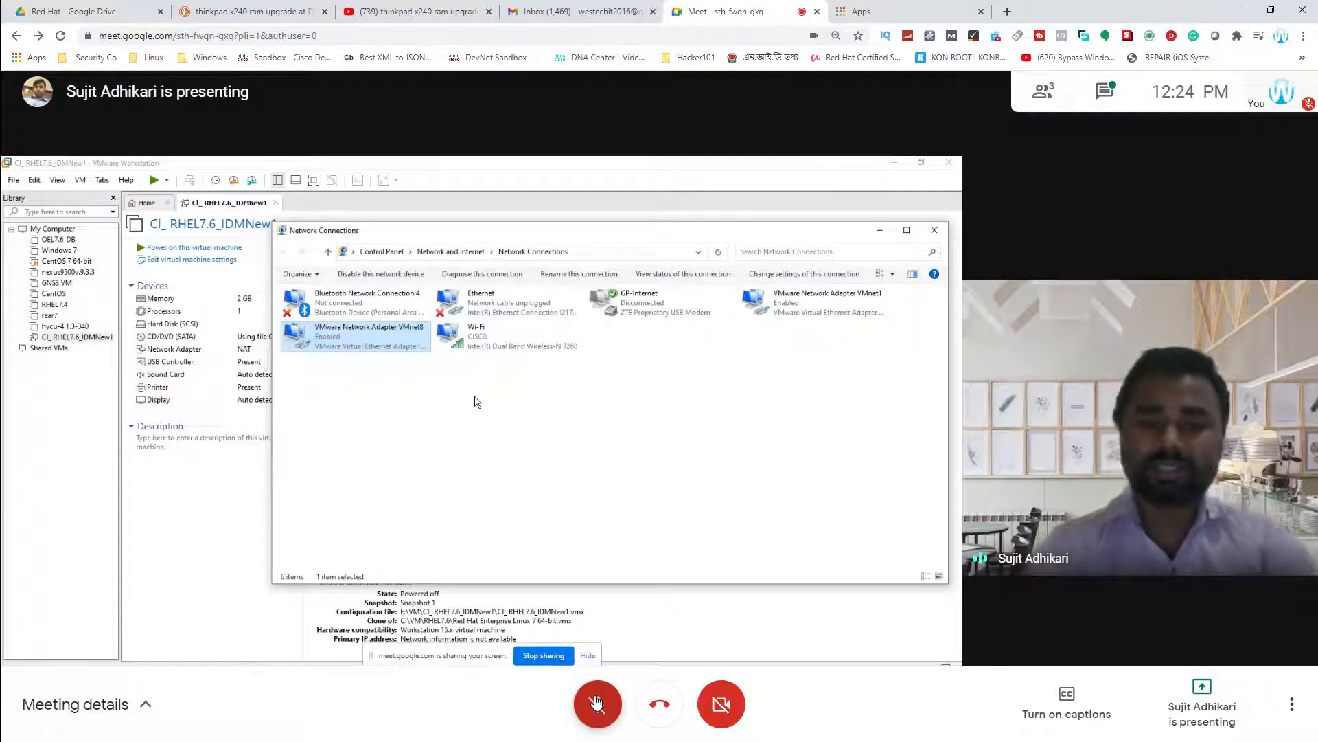
left_click(598, 702)
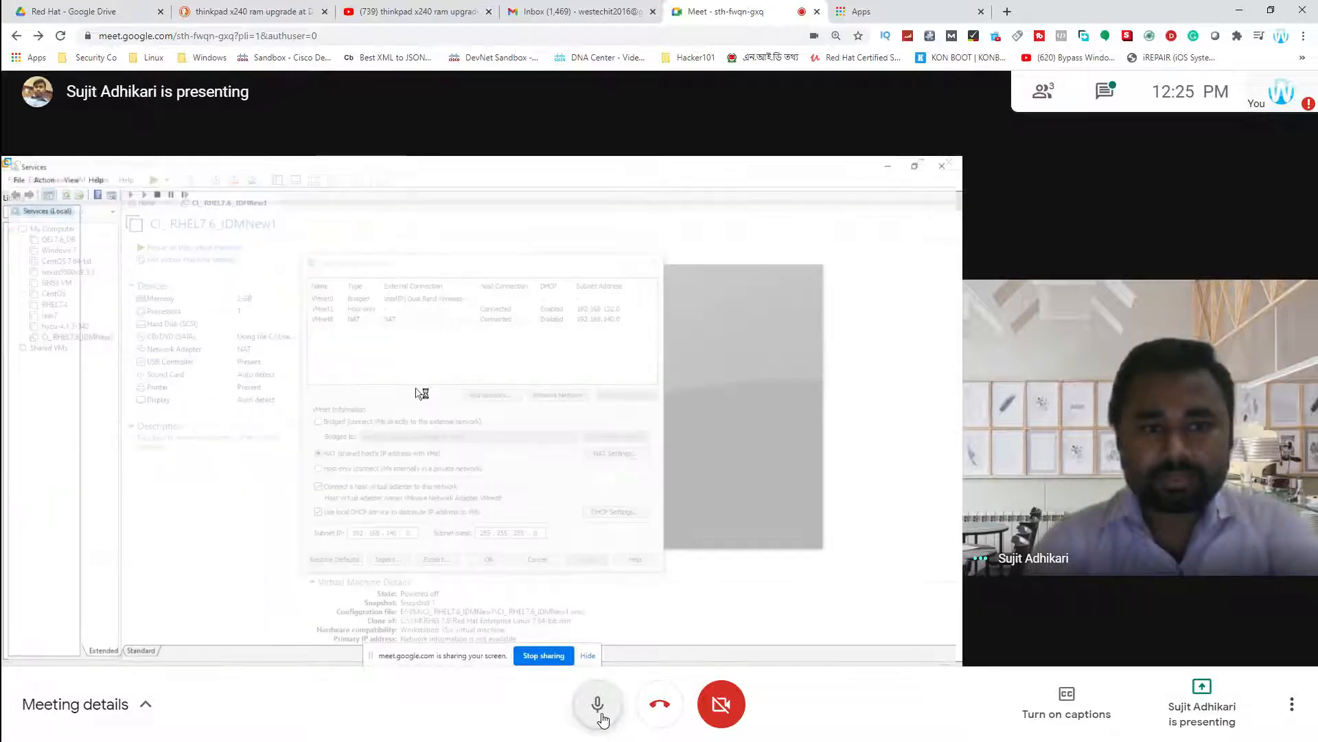
Step: Mute your microphone from the Meet toolbar as the Services list is shown
left_click(601, 718)
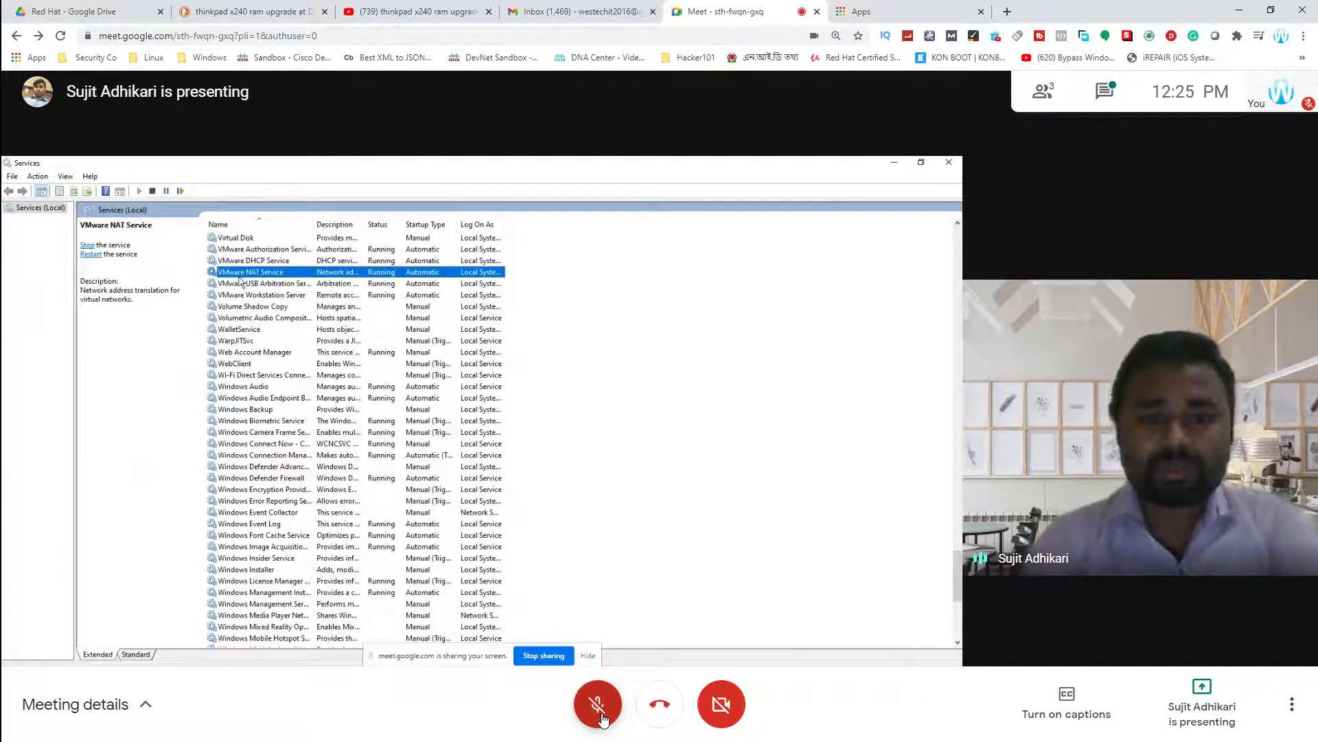
Step: Unmute to speak to the presenter three times, muting again after each, ending muted
left_click(598, 704)
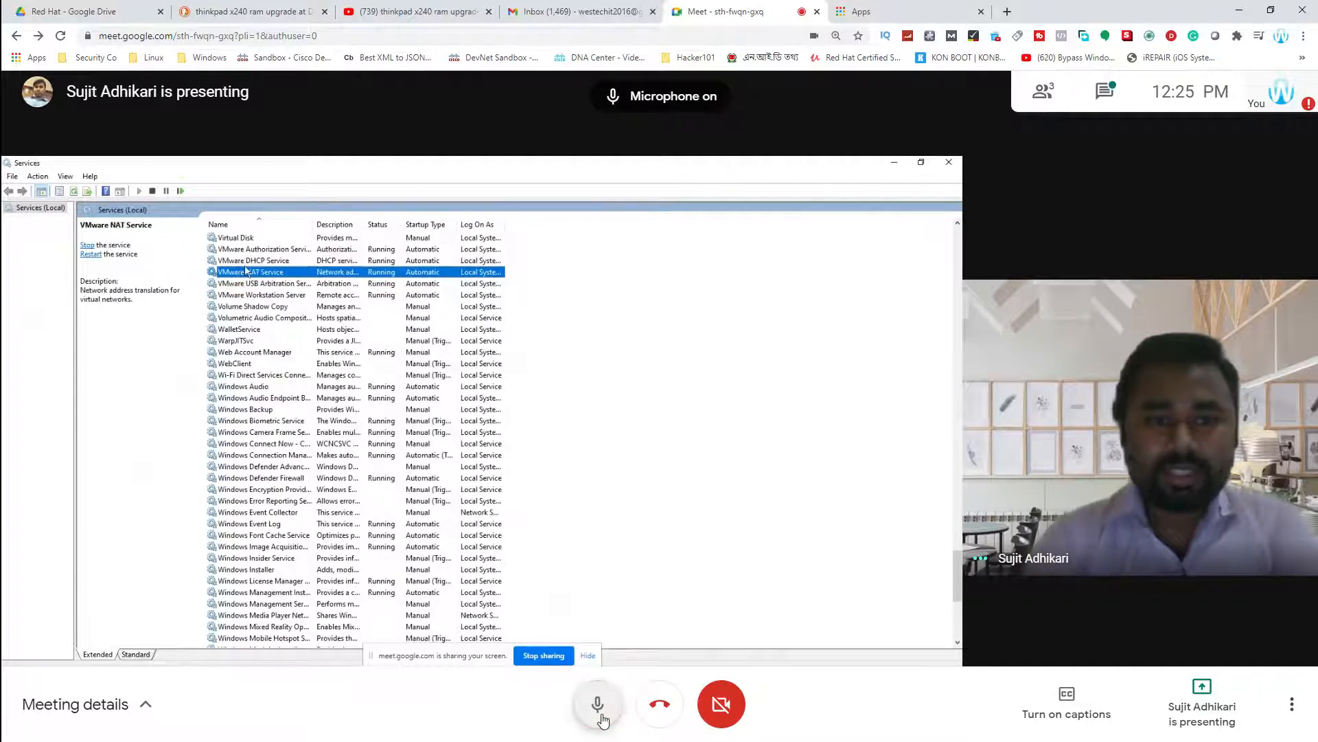
left_click(601, 716)
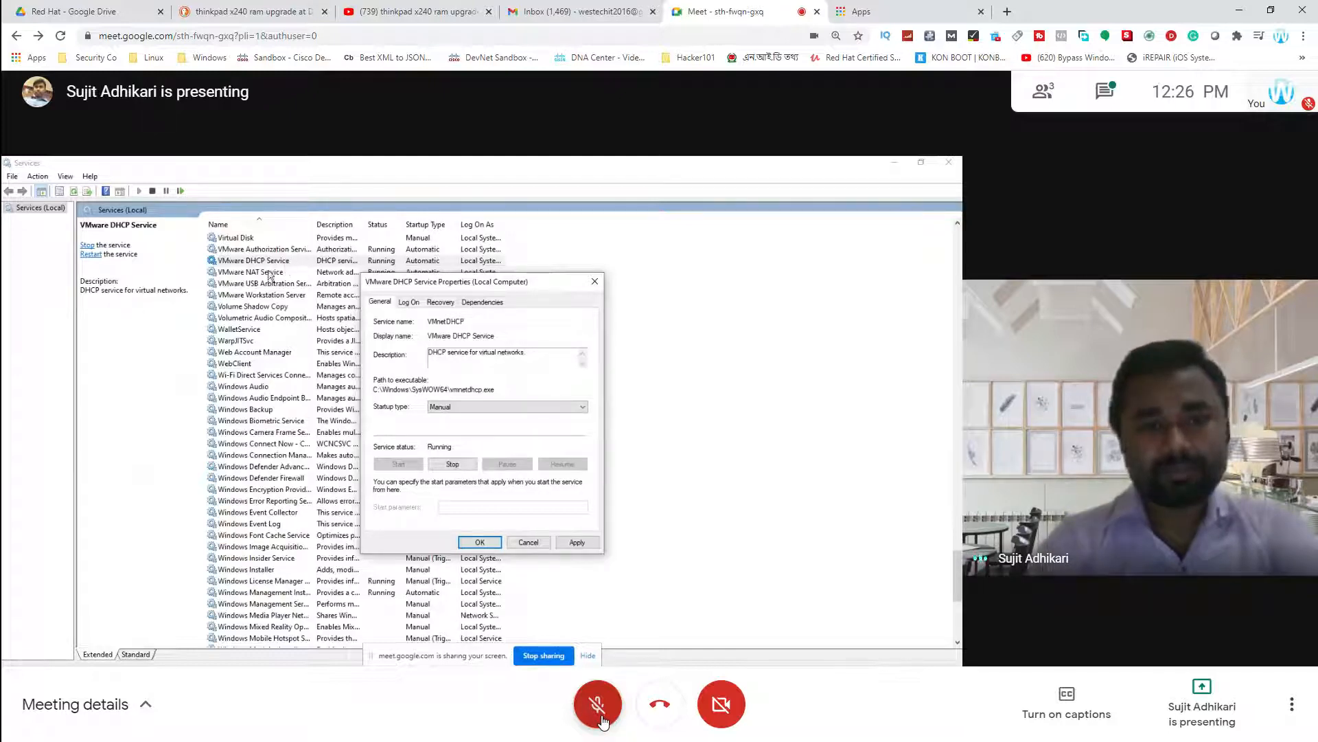
left_click(602, 719)
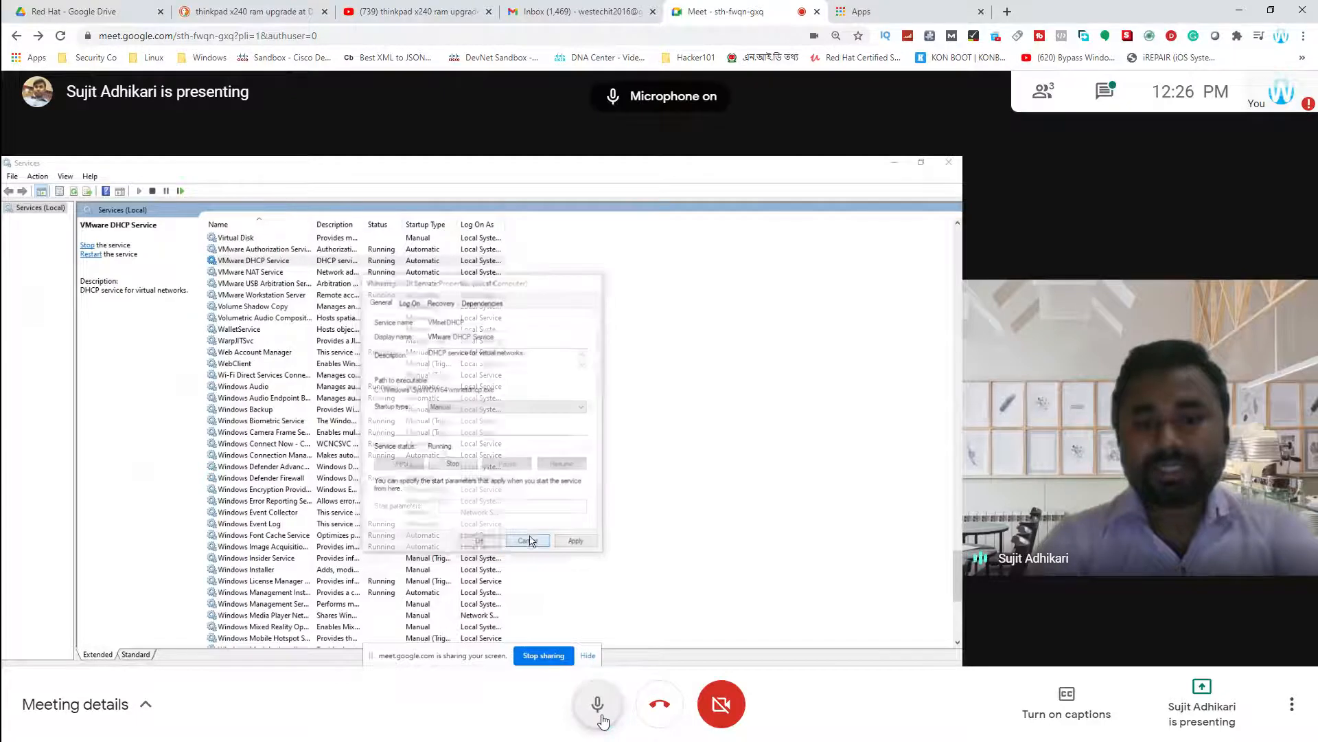
left_click(598, 704)
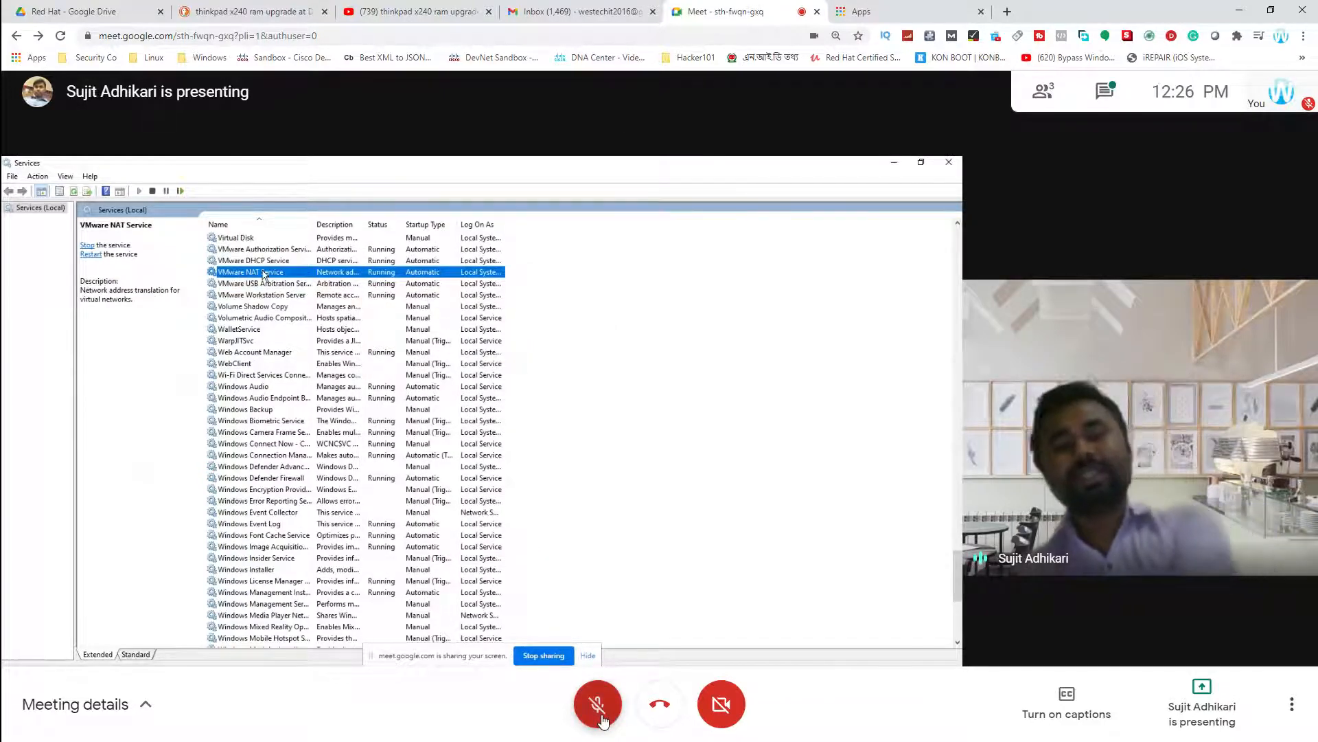
left_click(602, 720)
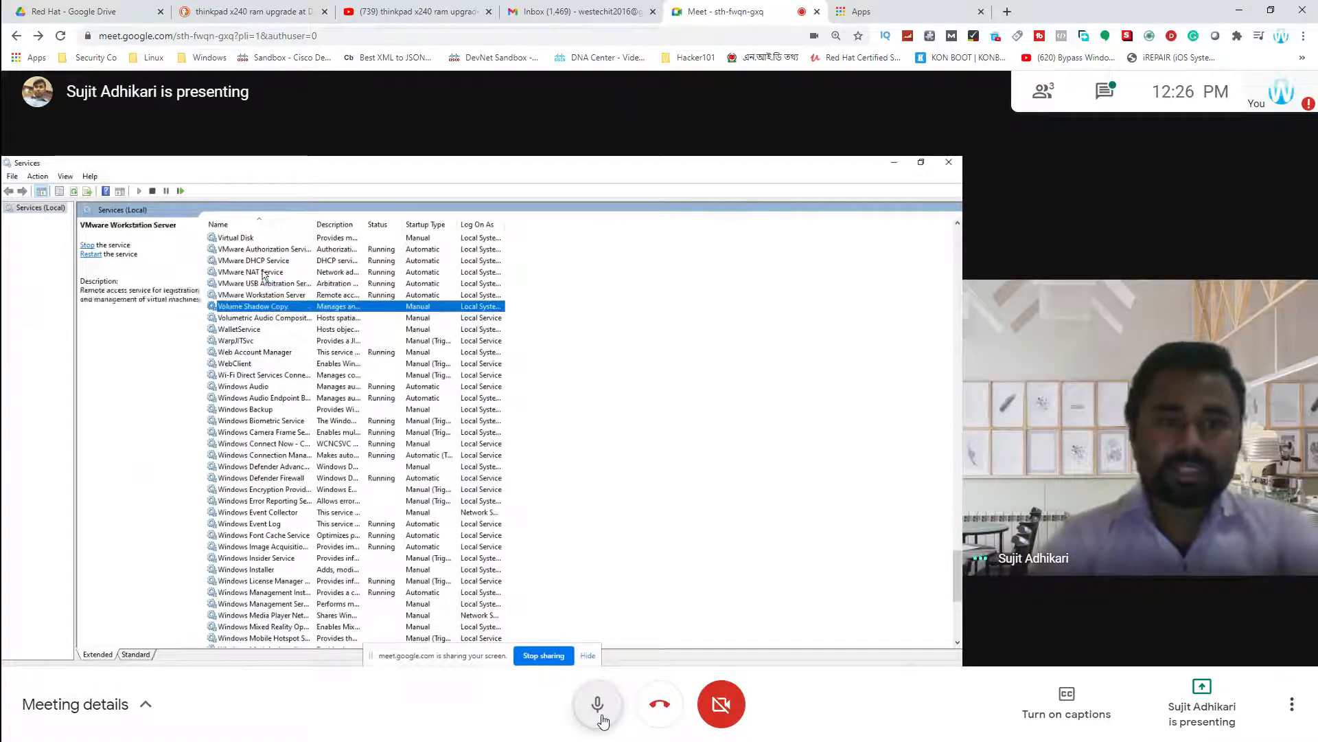
left_click(598, 705)
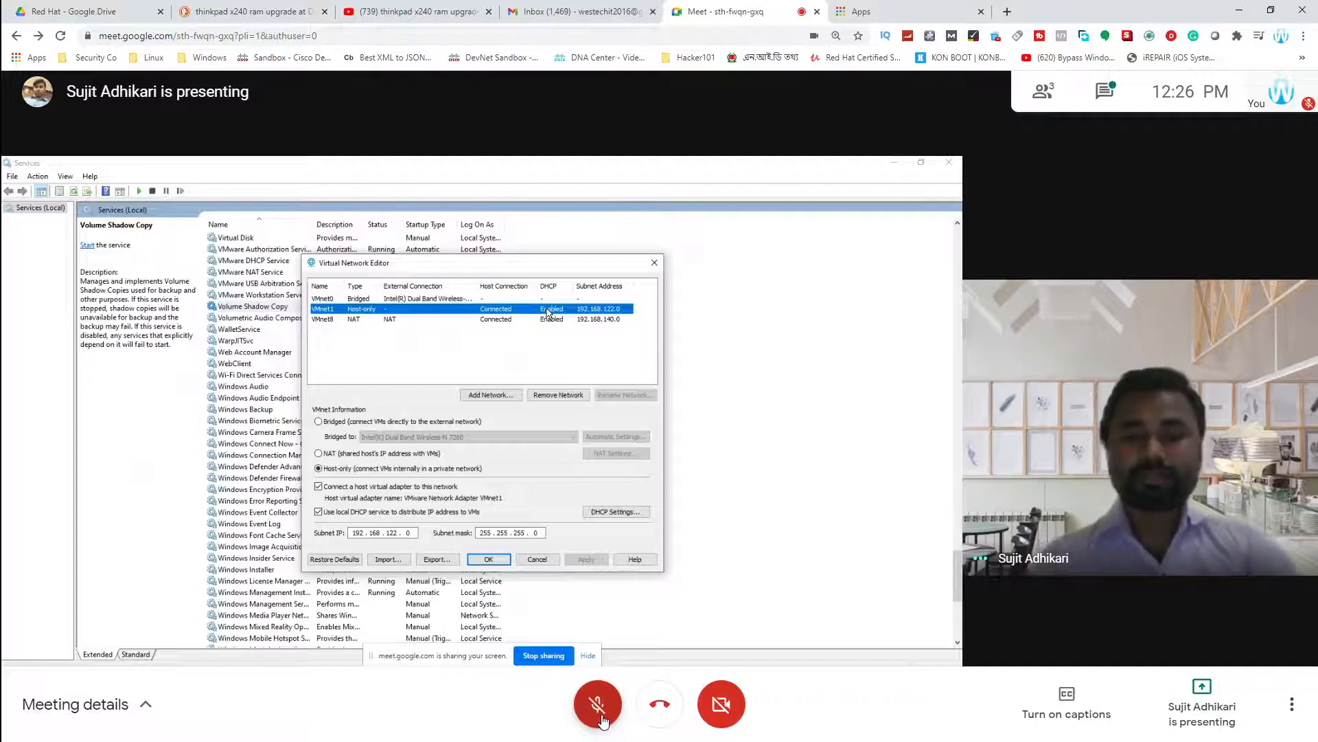
Step: Unmute twice to talk about the network editor, muting after each, leaving the mic off
left_click(602, 719)
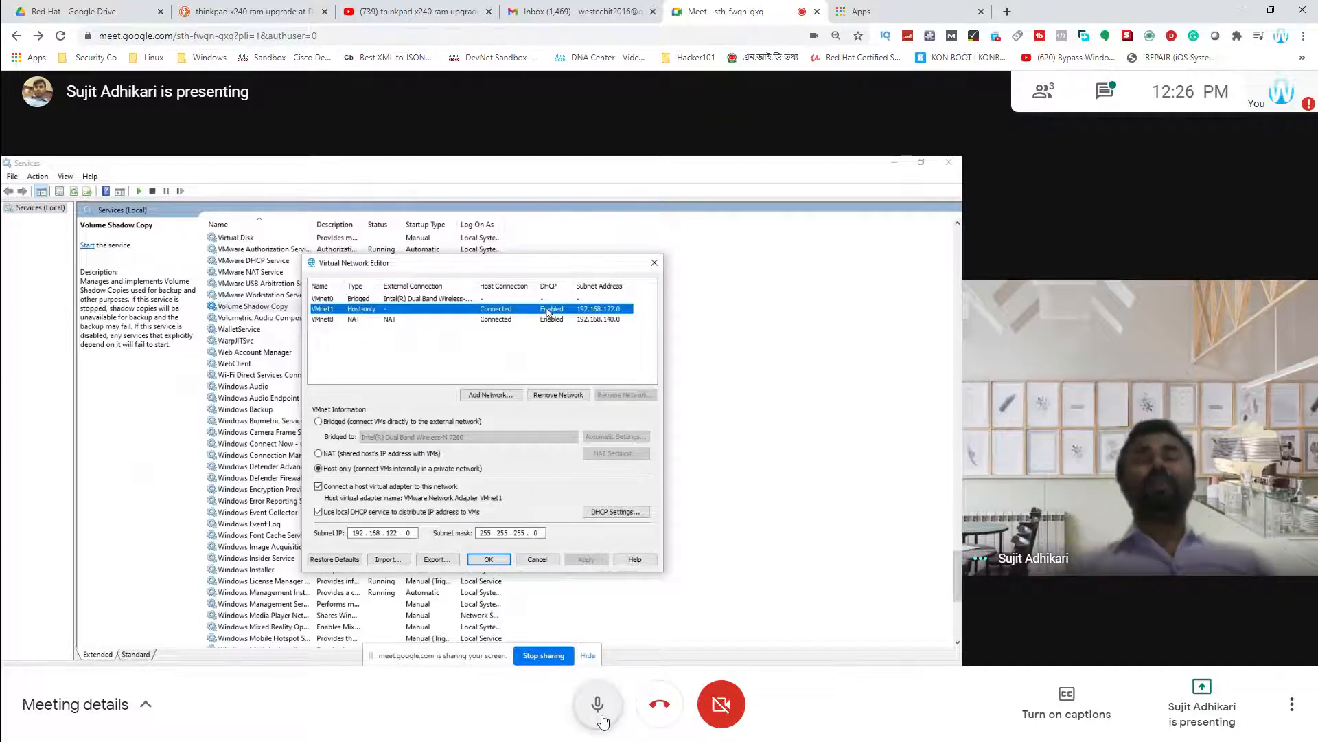
left_click(598, 703)
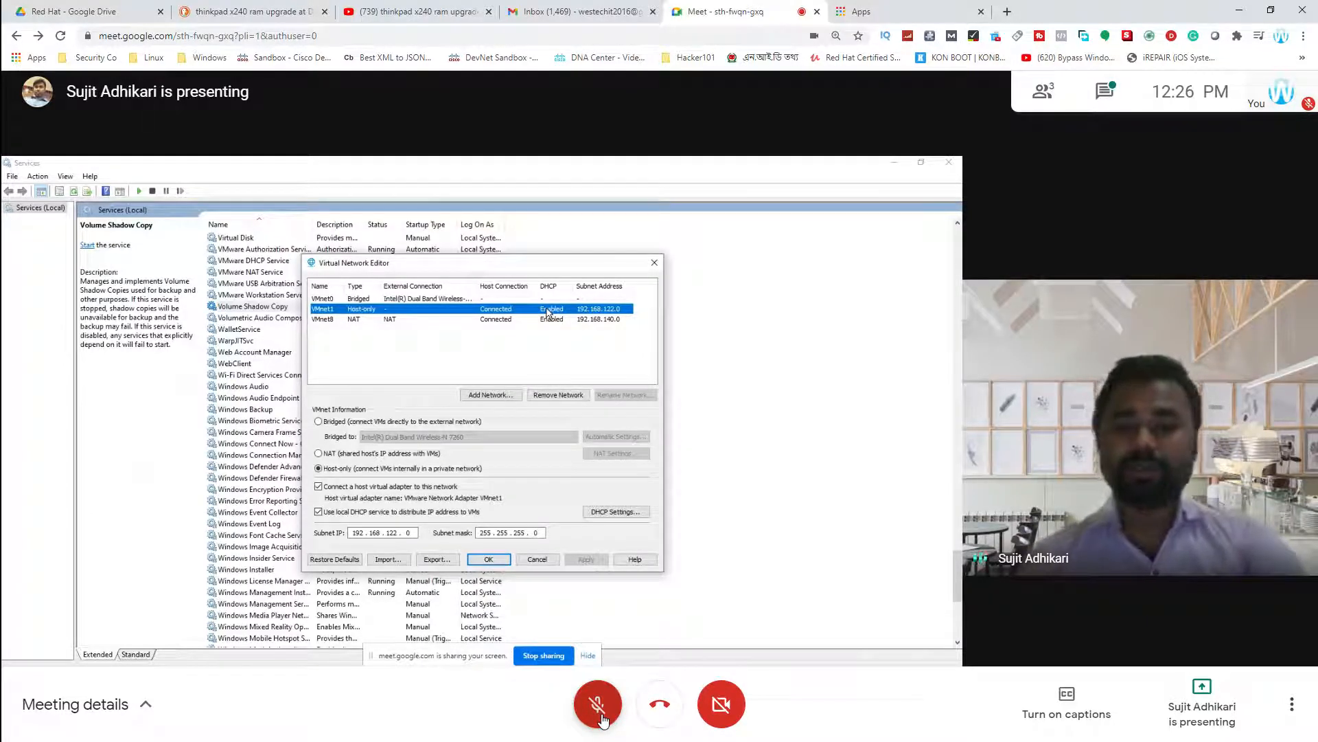
left_click(602, 720)
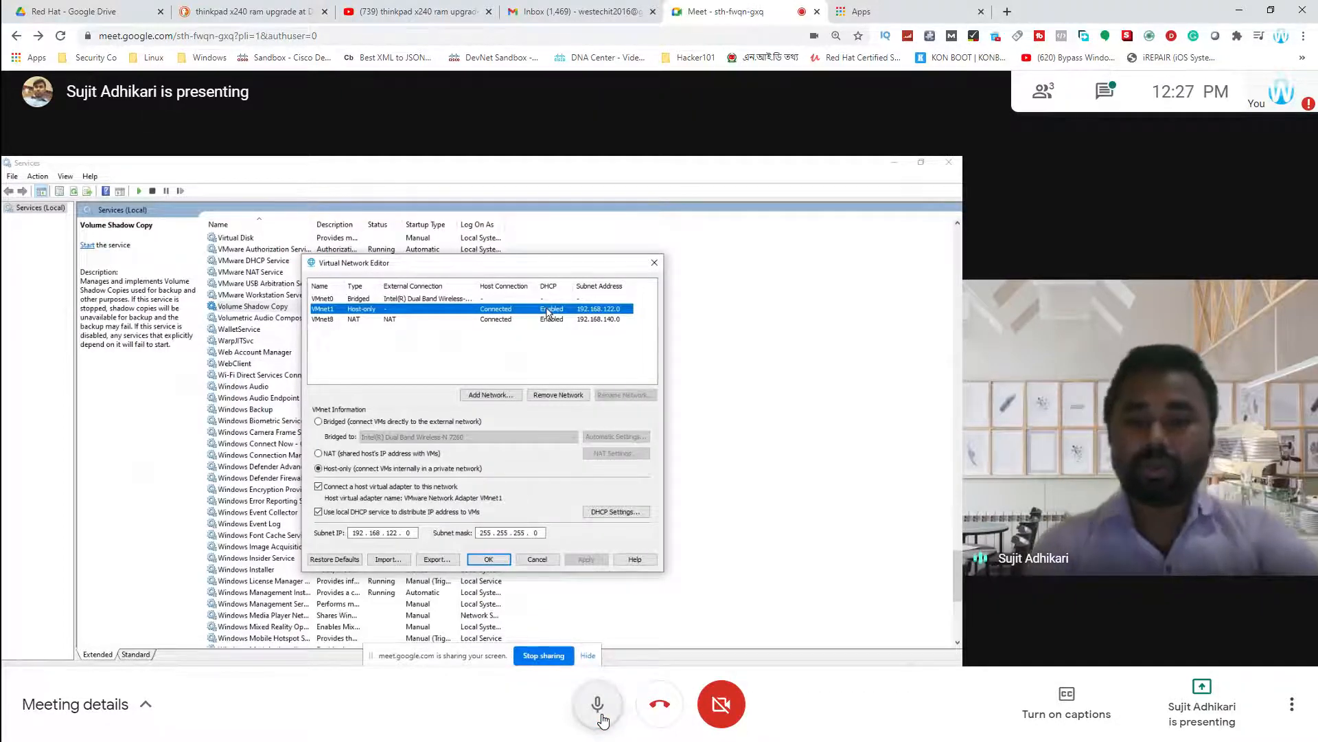
left_click(602, 720)
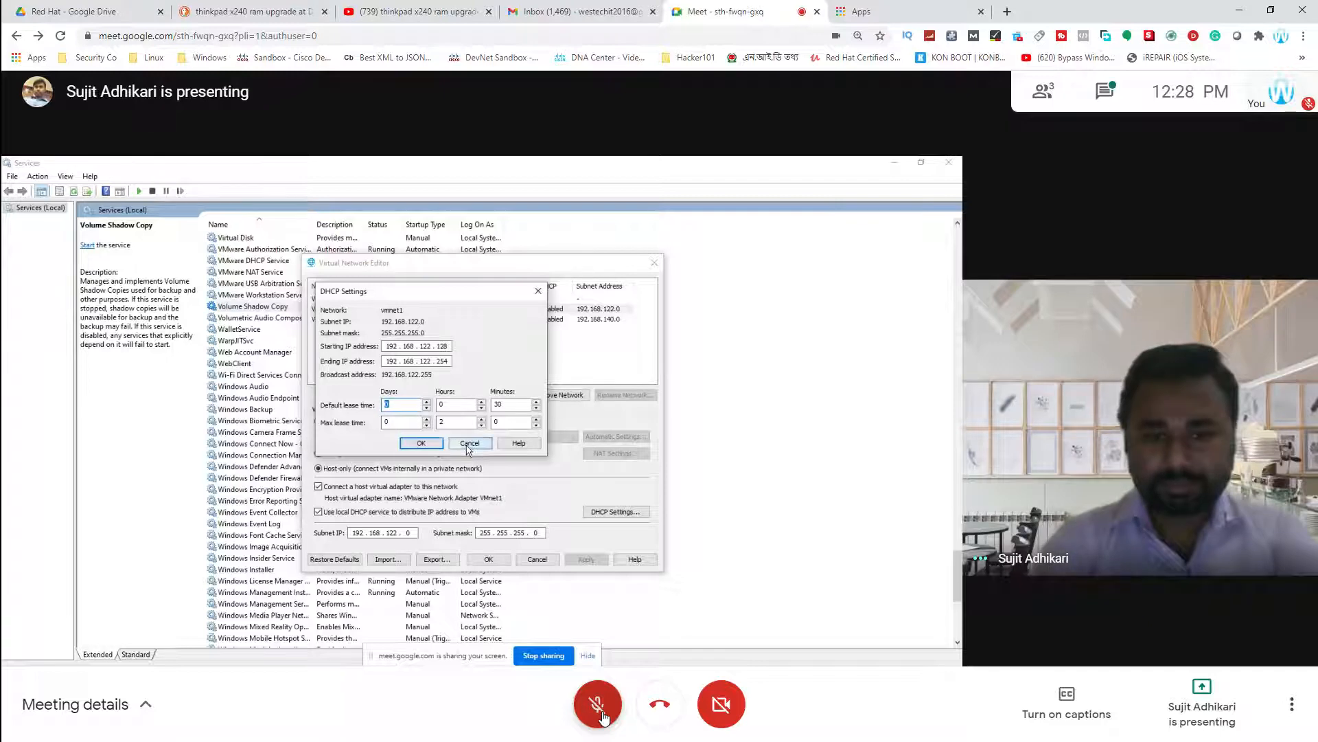
Step: Unmute yourself with the red microphone button in the Meet bottom bar
left_click(598, 704)
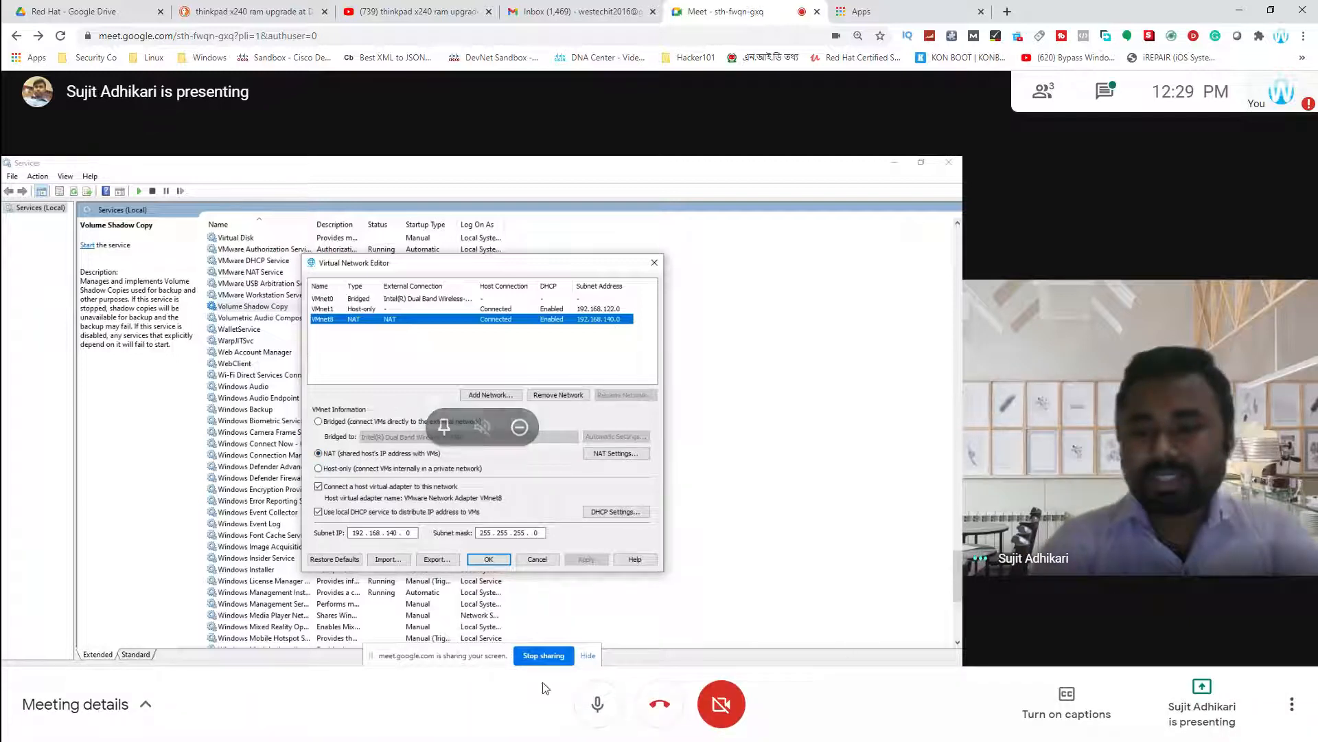
Step: Mute, unmute to ask a question, mute again, then leave the microphone on
left_click(597, 704)
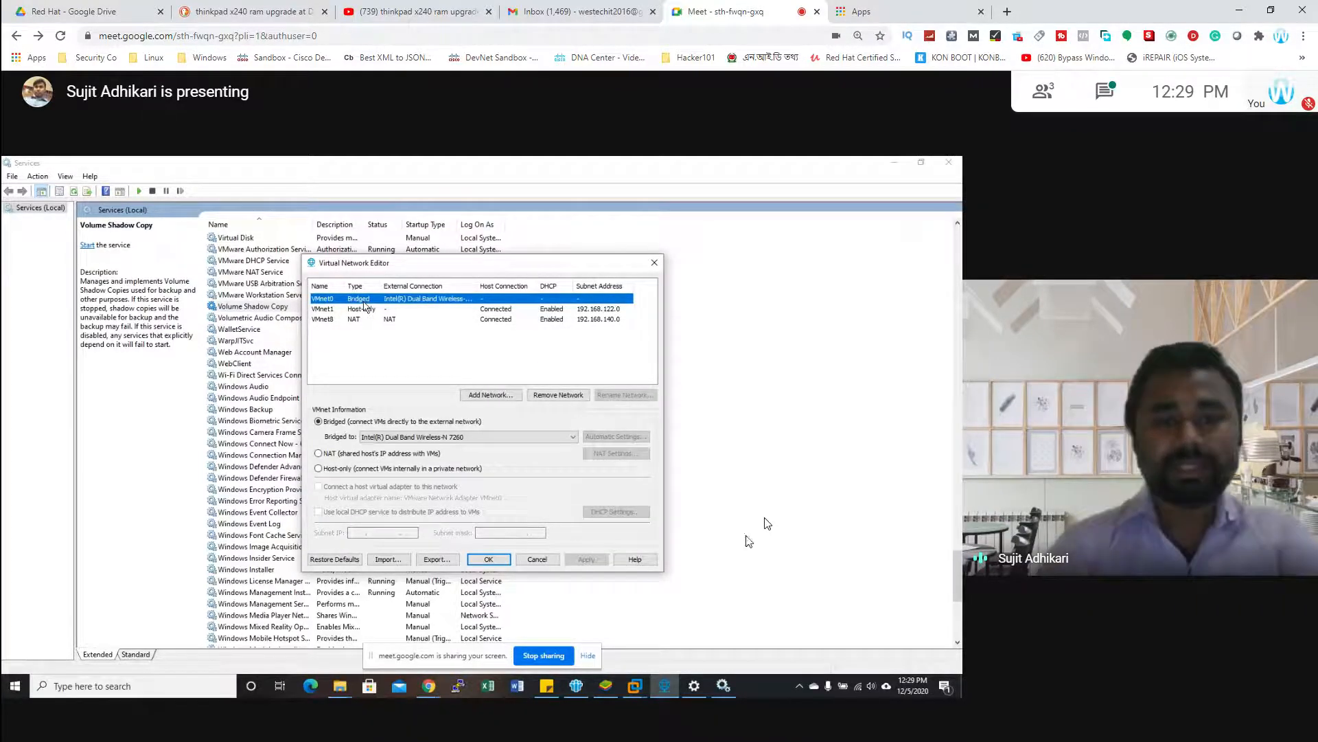
left_click(602, 708)
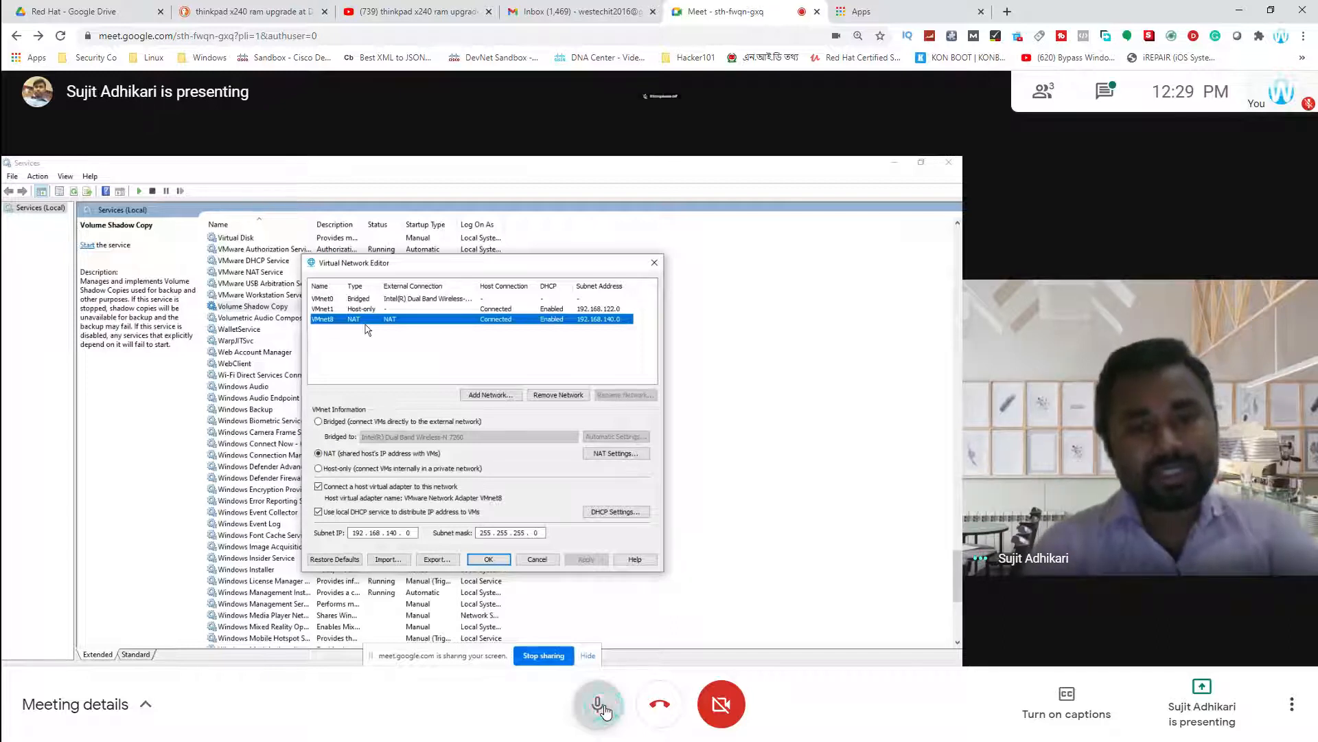
left_click(603, 709)
left_click(607, 714)
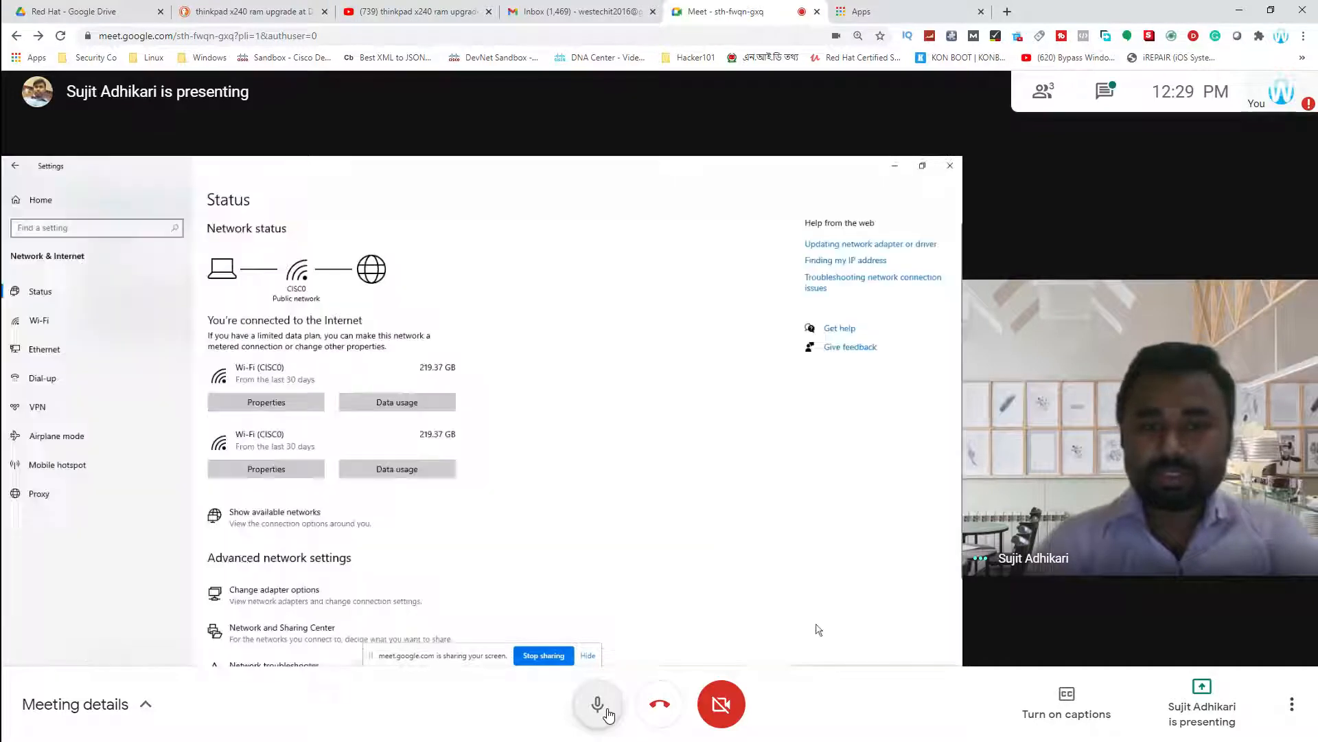
left_click(279, 595)
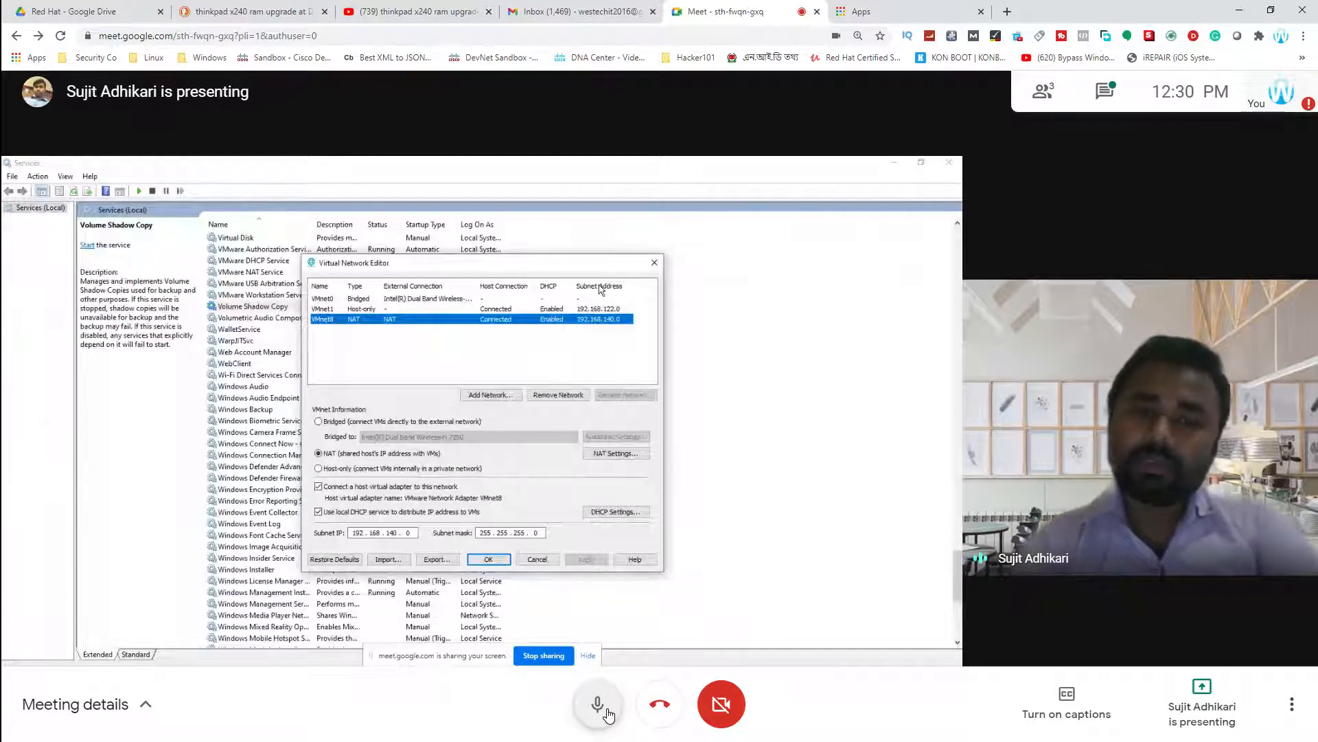
Step: Toggle the mic through two brief replies, finishing muted while listening to the NAT explanation
left_click(597, 703)
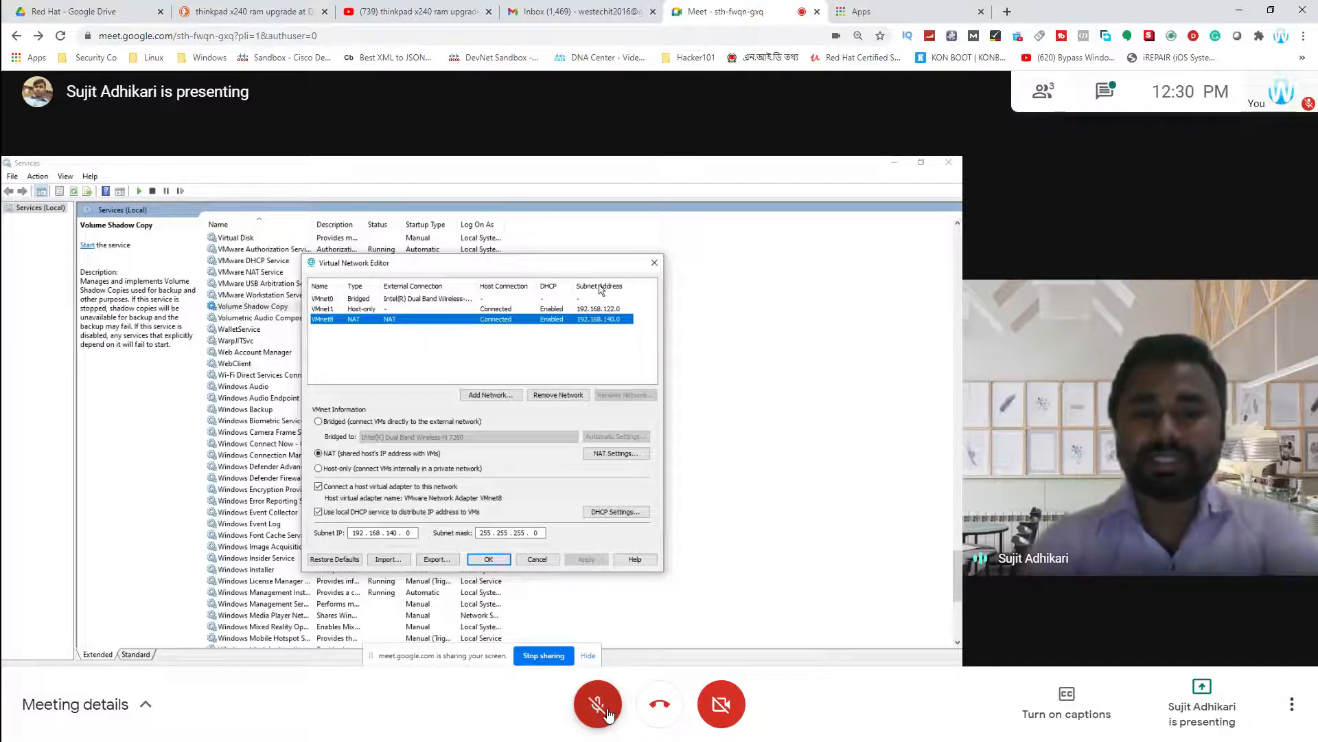
left_click(607, 712)
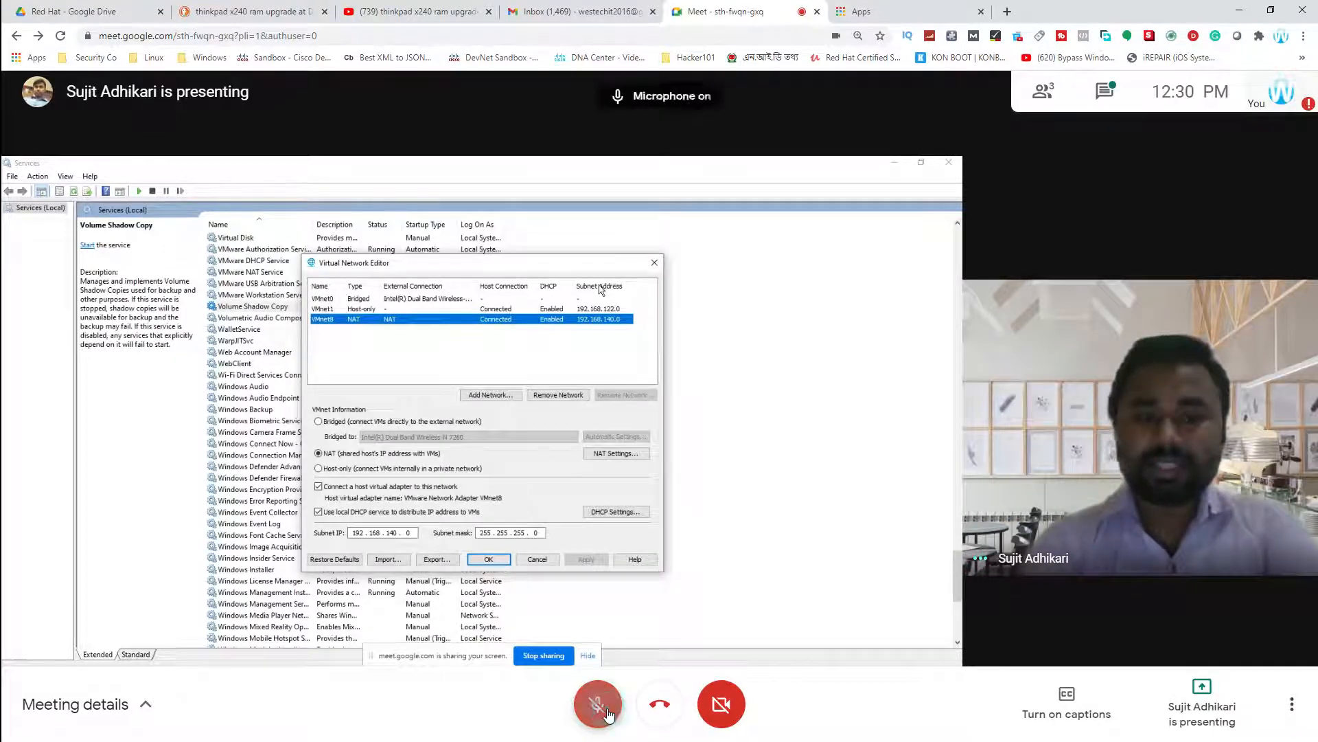
left_click(607, 712)
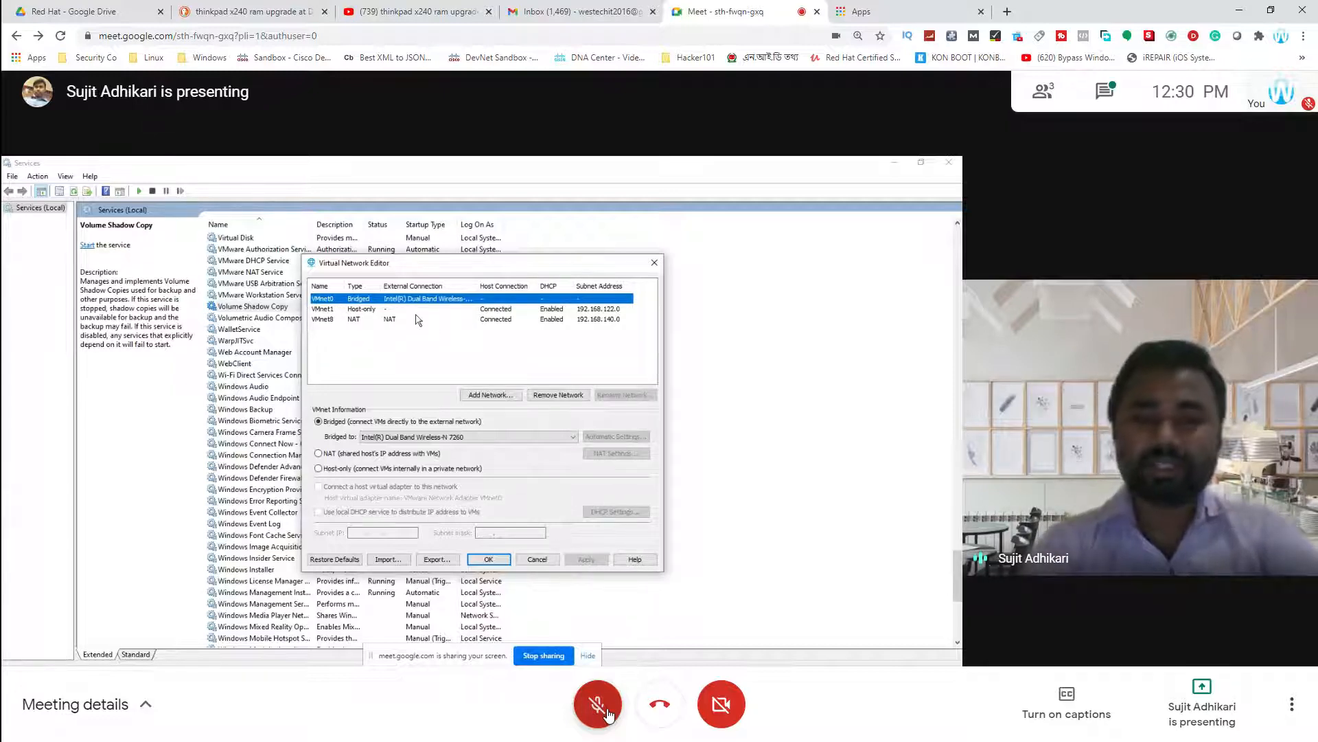
left_click(608, 714)
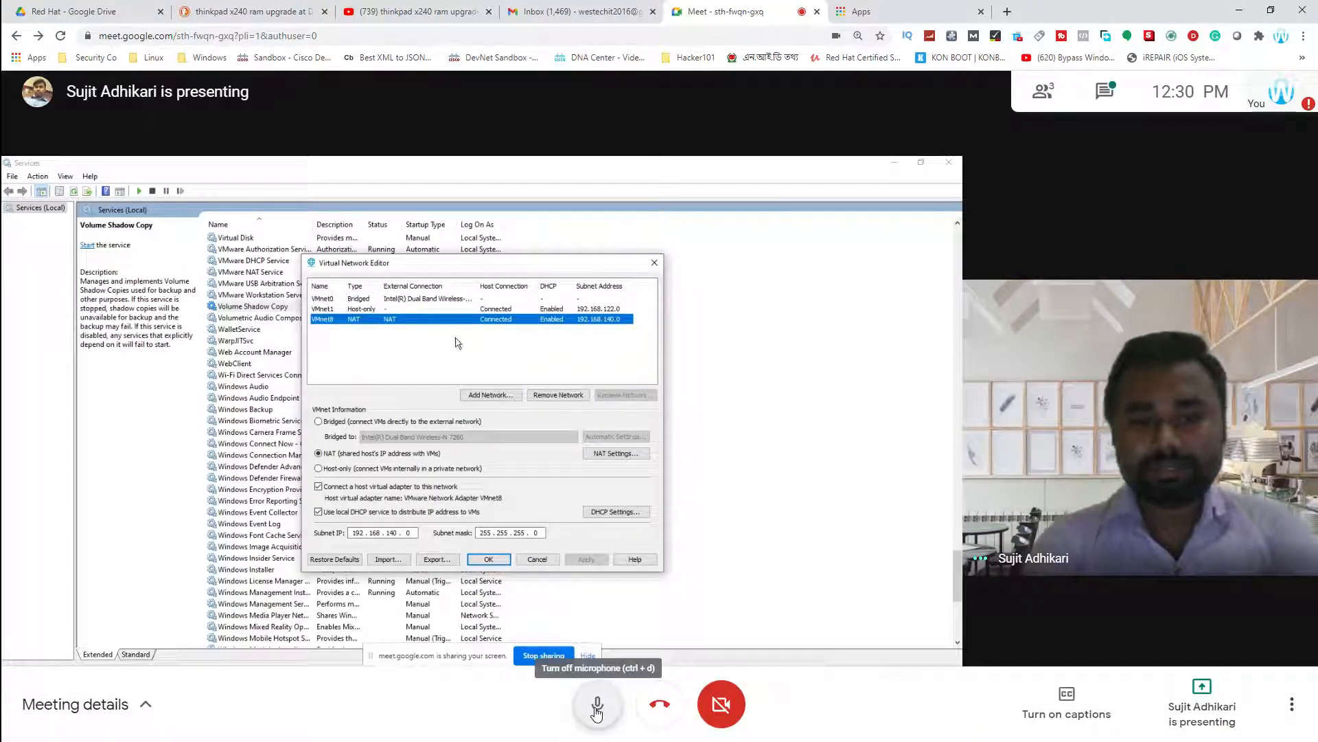
left_click(597, 707)
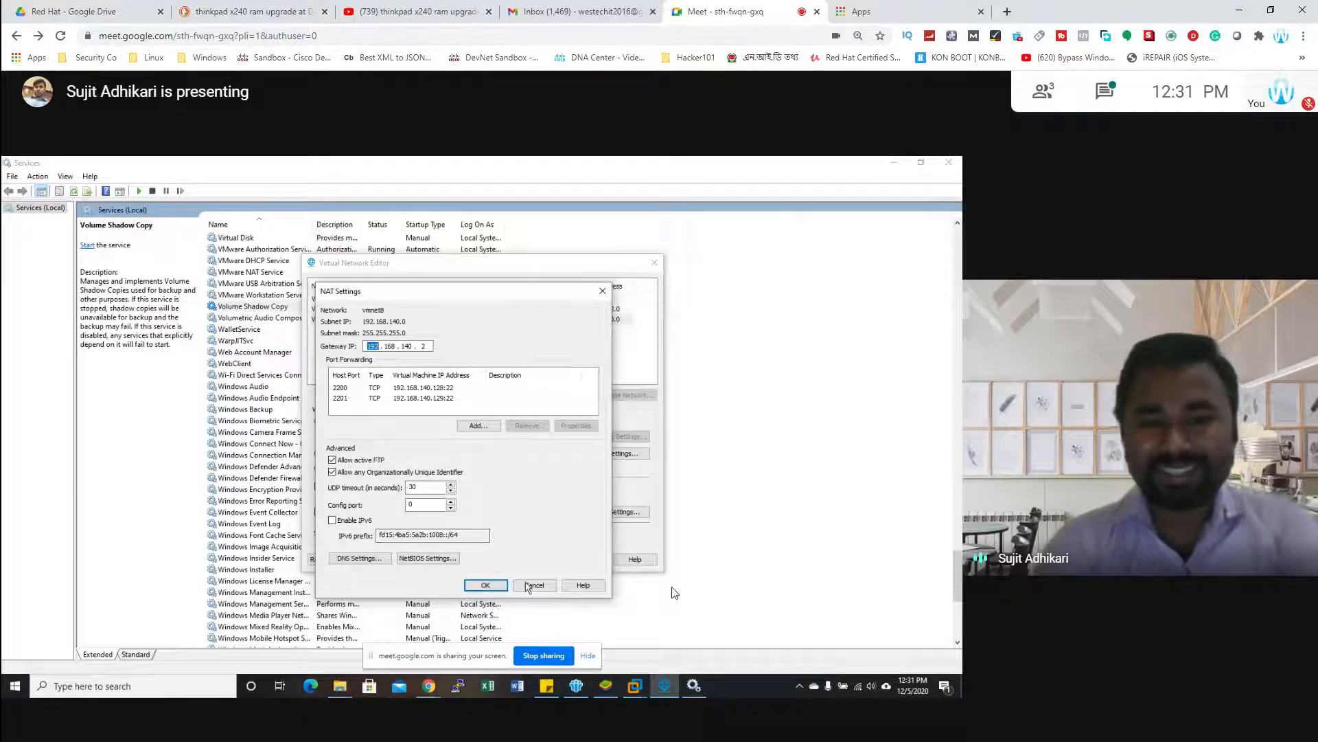
Step: Unmute to ask about the NAT settings, mute afterward, then unmute again to answer
mouse_move(532, 676)
left_click(599, 711)
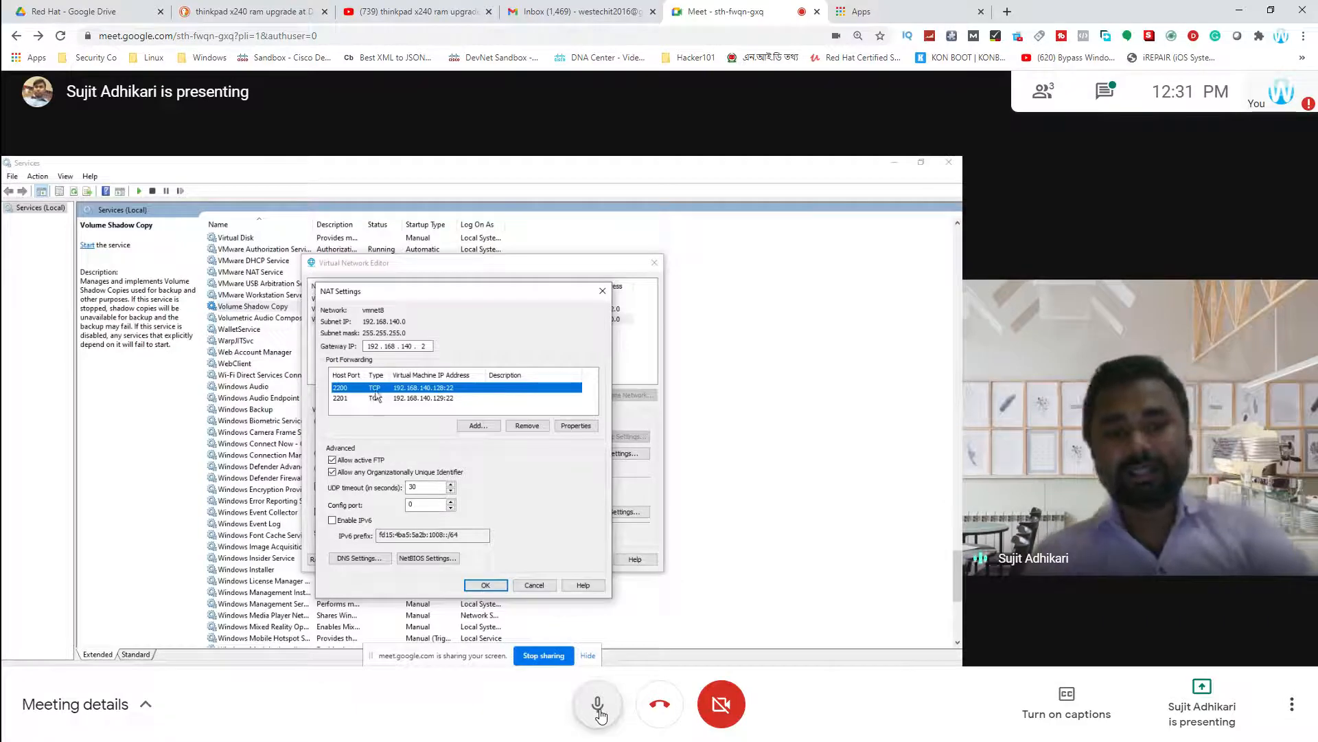
left_click(599, 707)
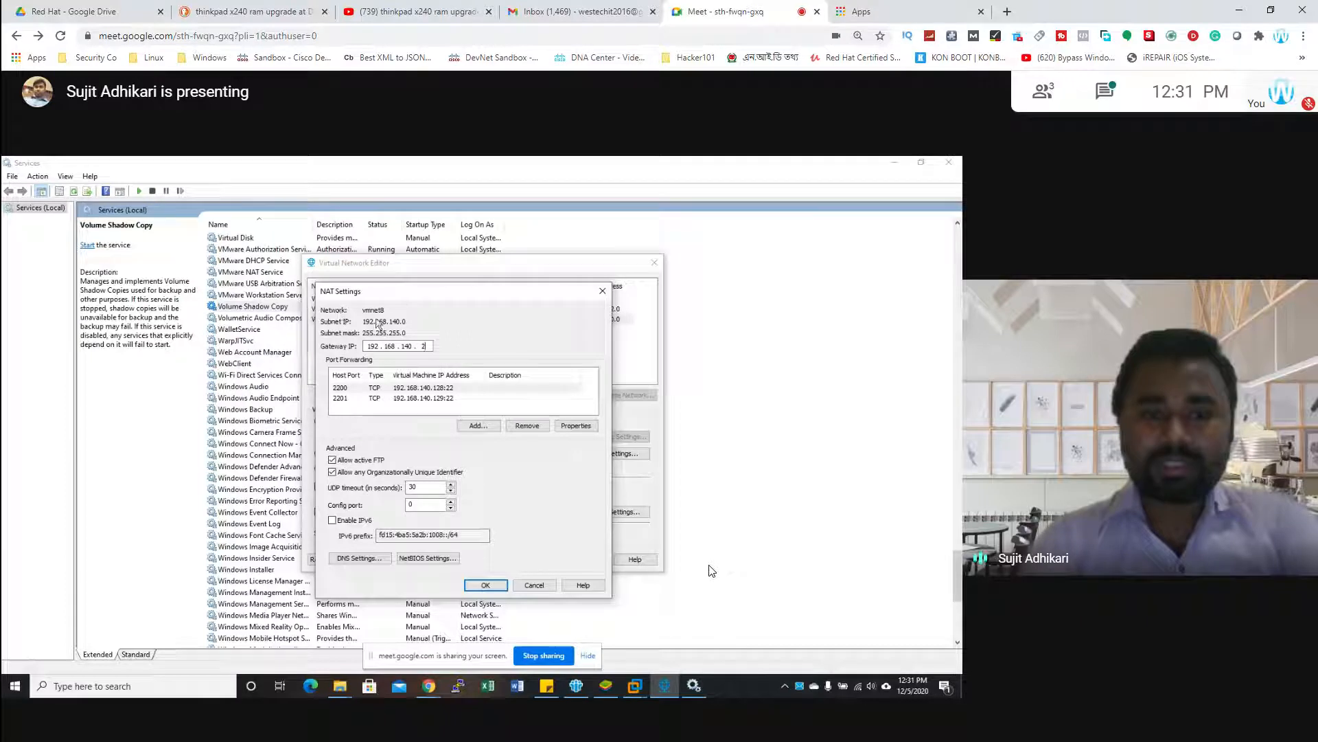
mouse_move(595, 714)
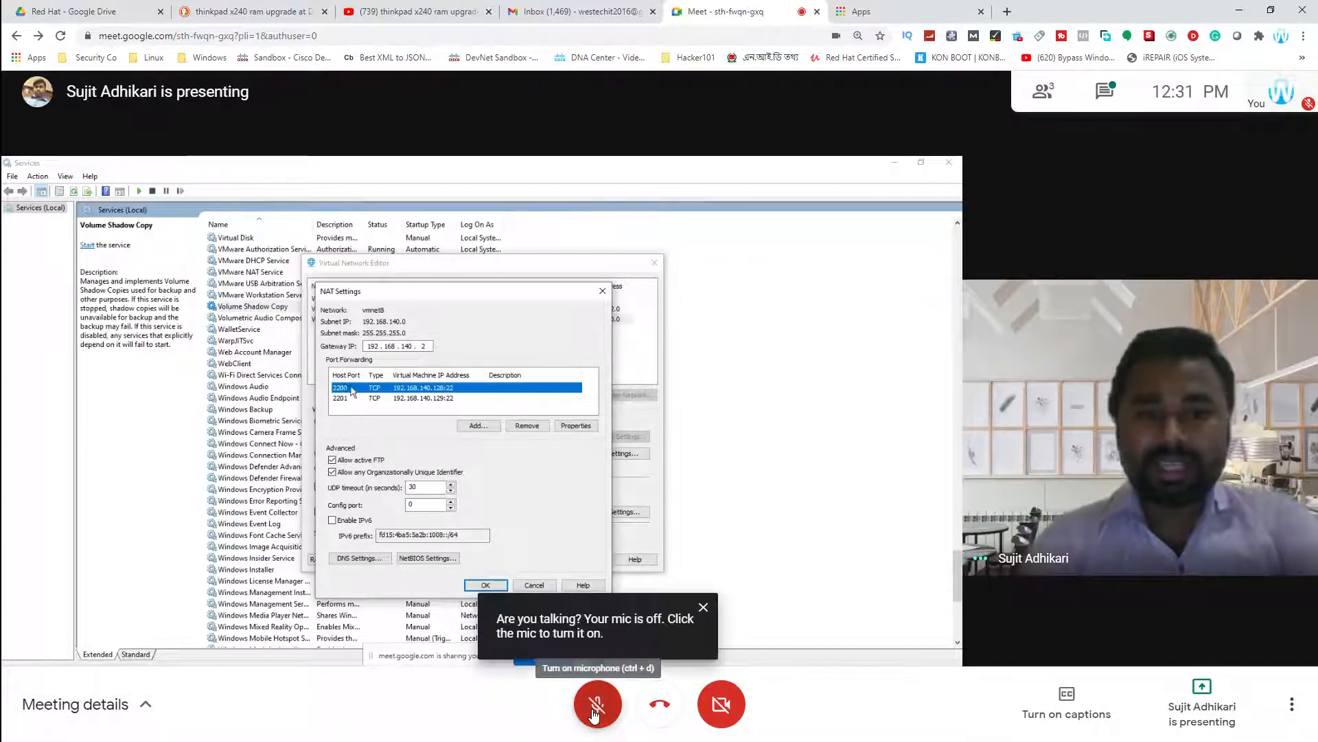
left_click(595, 714)
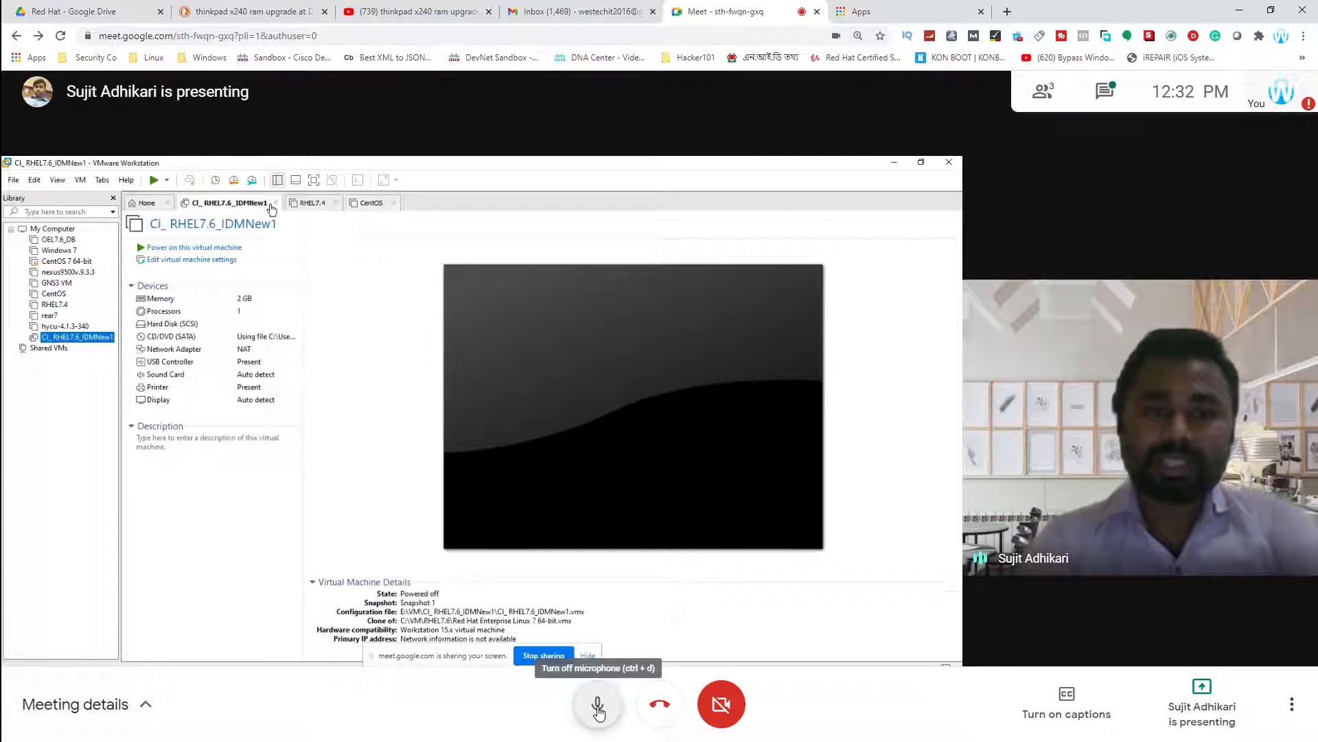
Step: Mute your own microphone from the Meet toolbar while watching the VMware screen
left_click(598, 712)
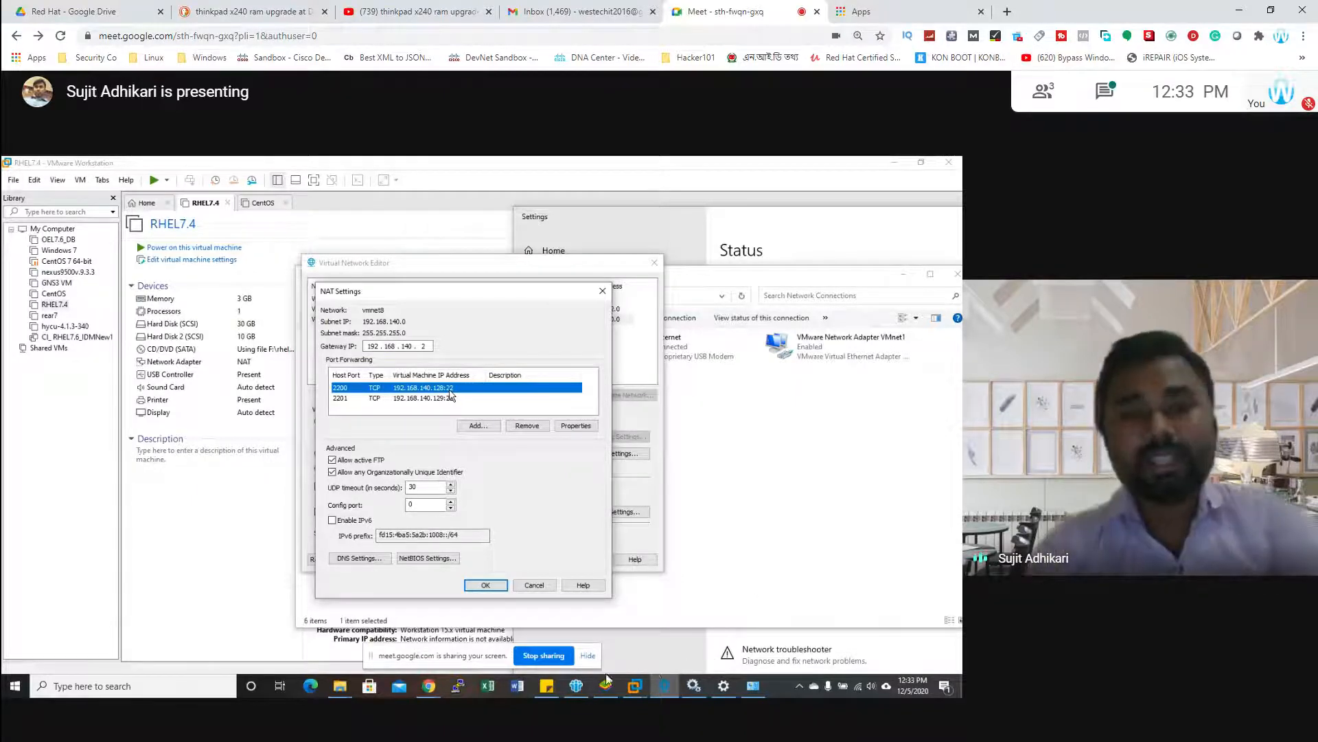
Step: Watch the shared screen move from NAT port forwarding to PuTTY at 192.168.140.128 port 2200
mouse_move(583, 704)
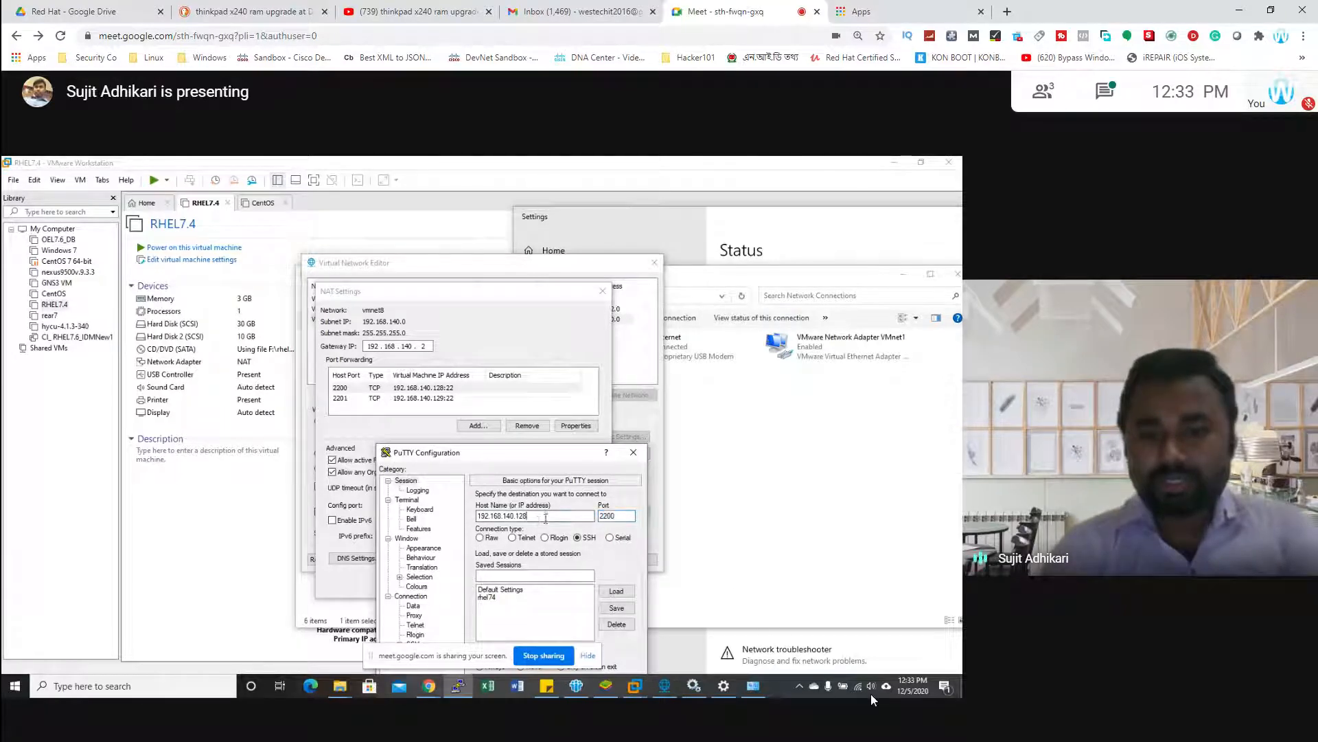
Step: Turn the microphone on, then briefly open and dismiss the Start menu app list
left_click(876, 606)
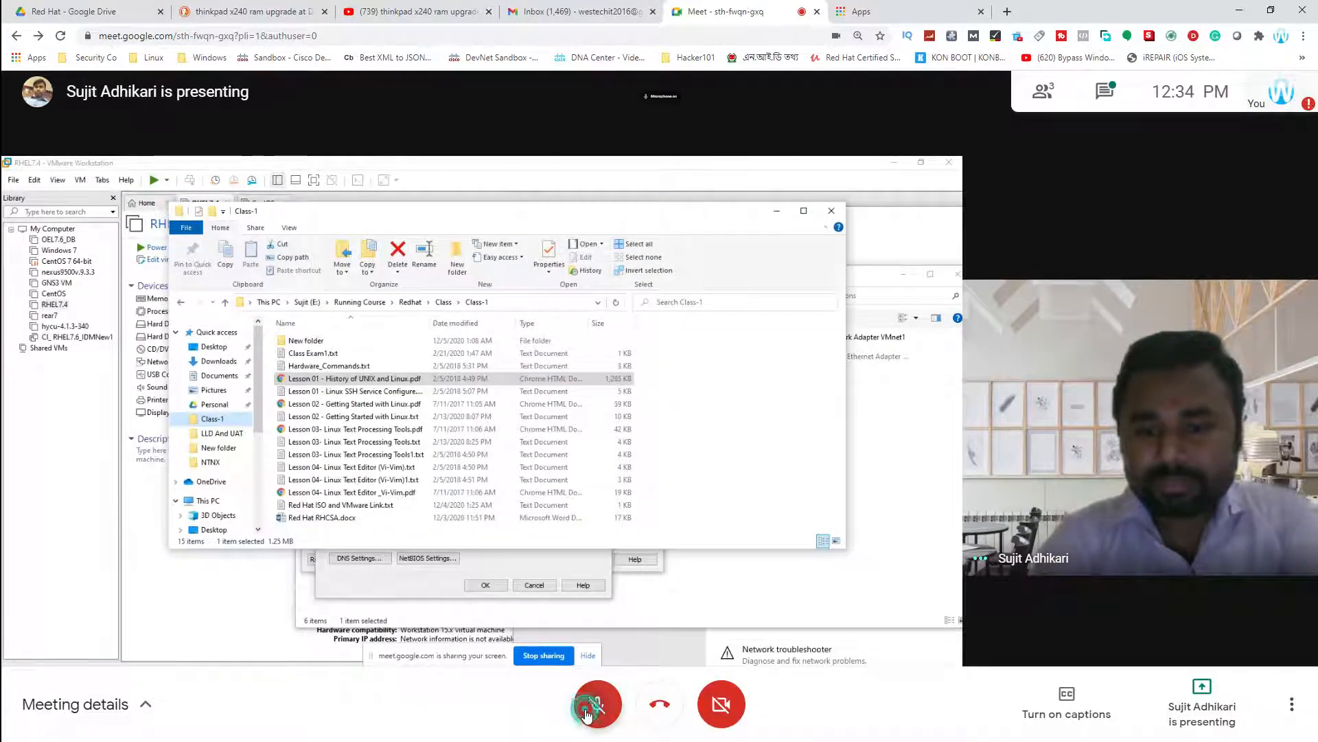
left_click(591, 706)
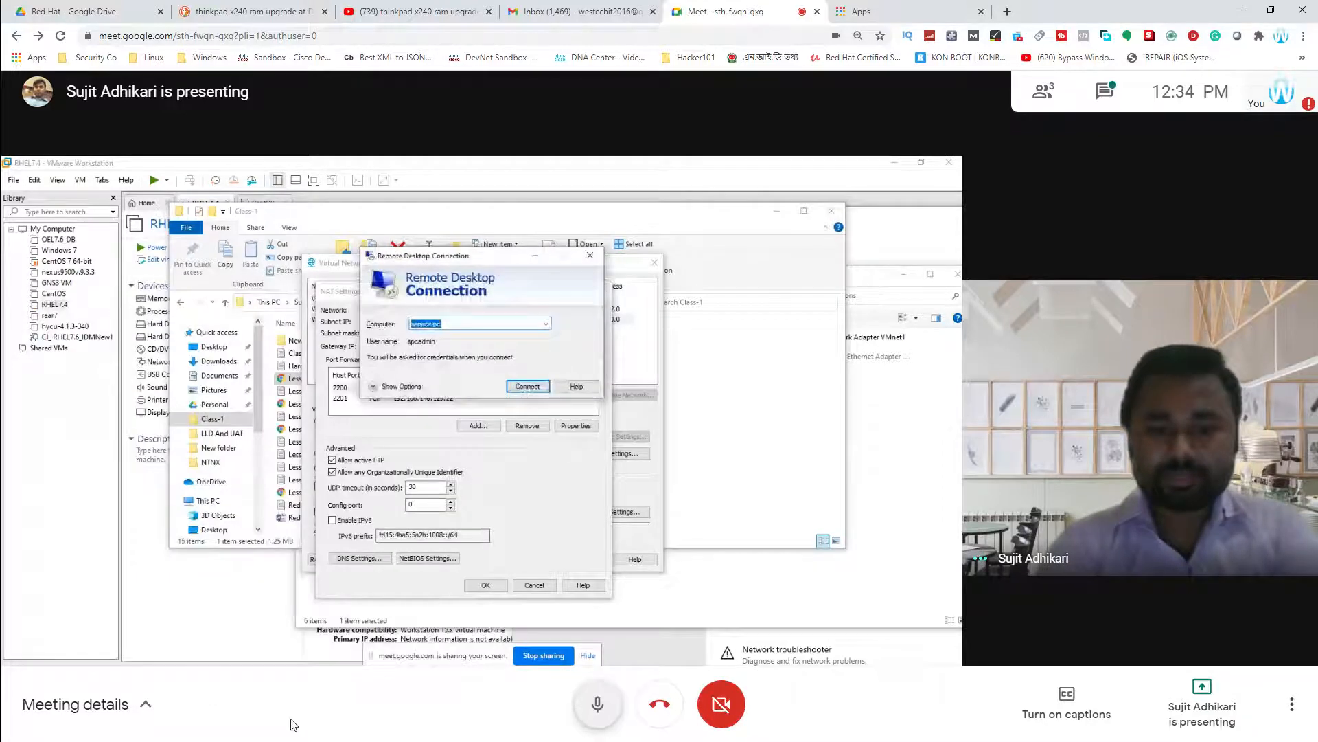
left_click(3, 6)
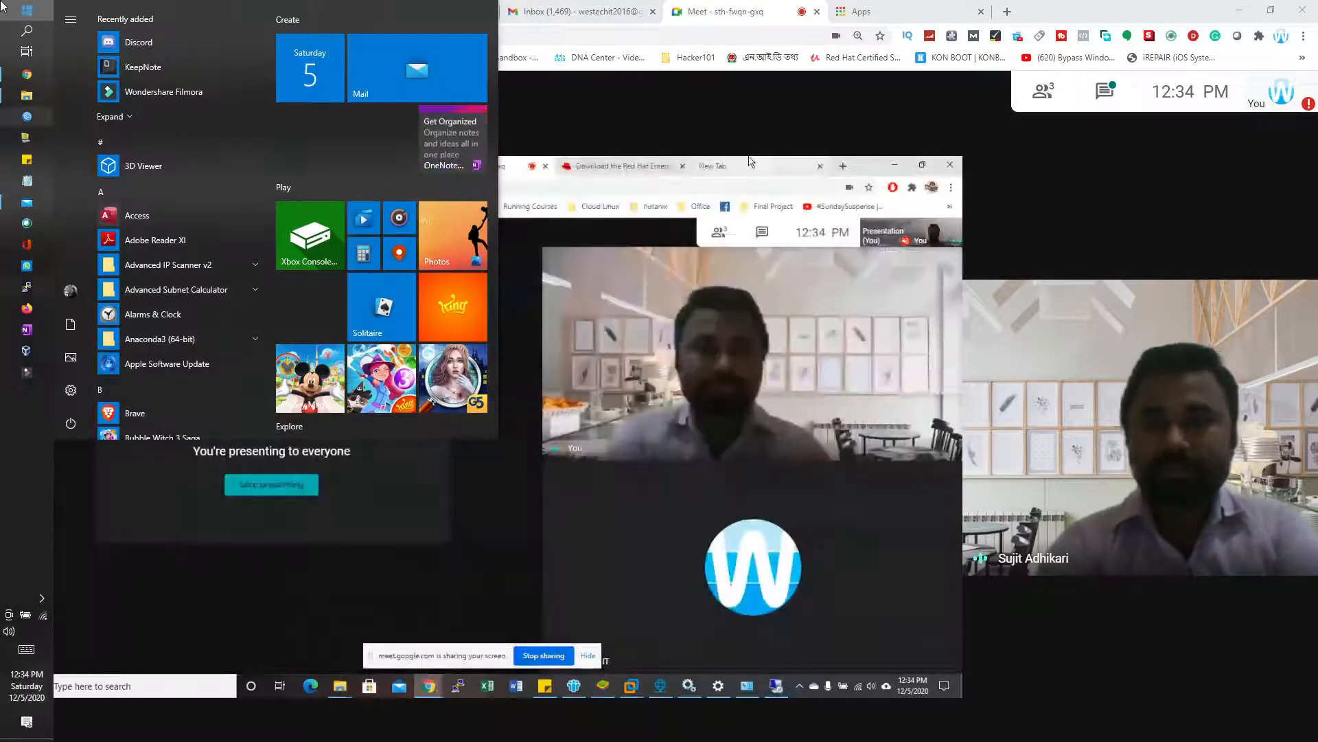
left_click(138, 613)
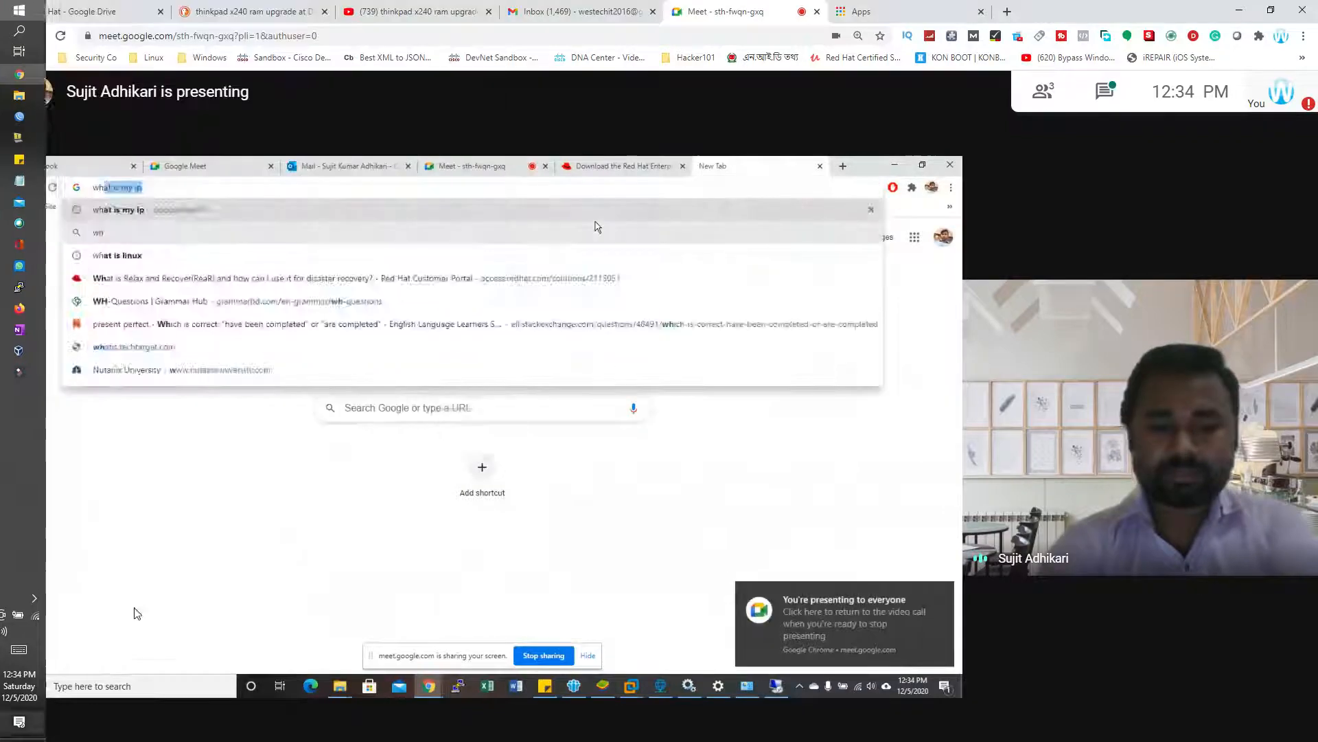
Step: Check This PC's Remote settings to confirm remote connections are allowed, then close System properties
left_click(1240, 8)
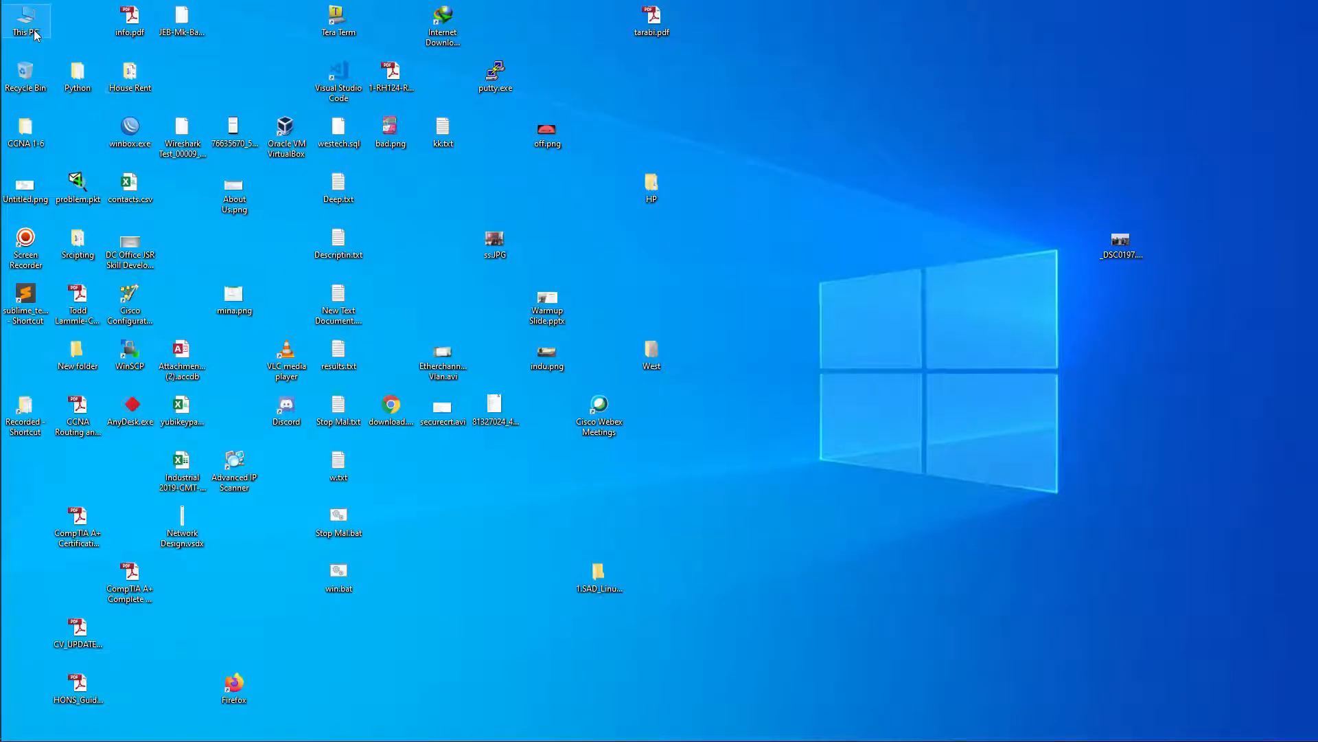
right_click(34, 31)
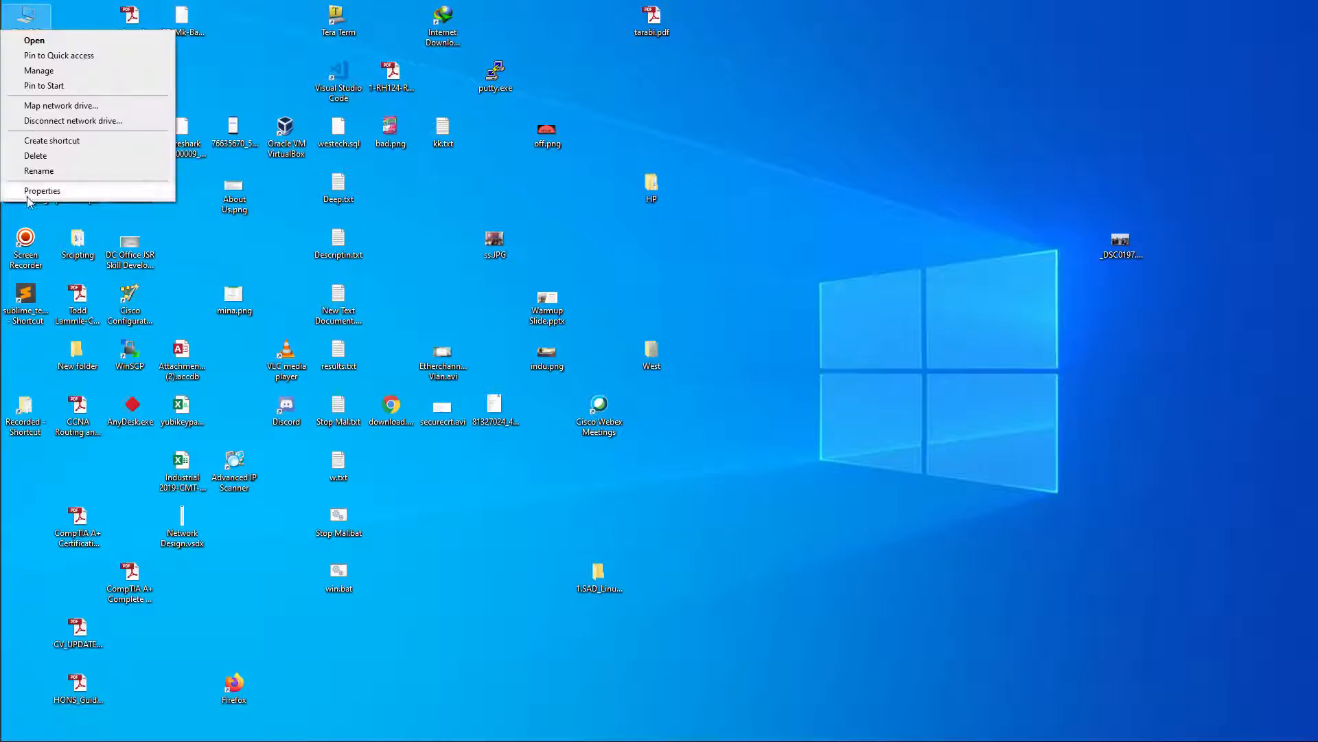
left_click(29, 195)
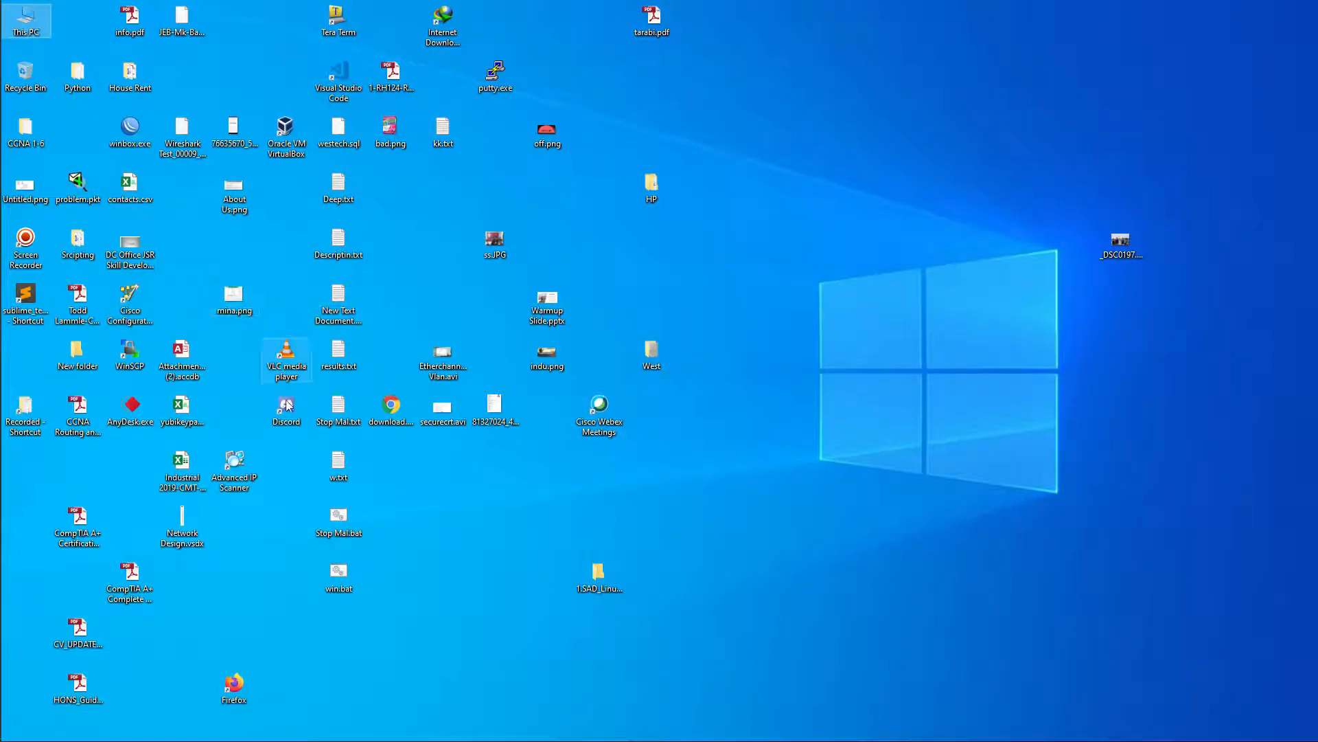
mouse_move(2, 458)
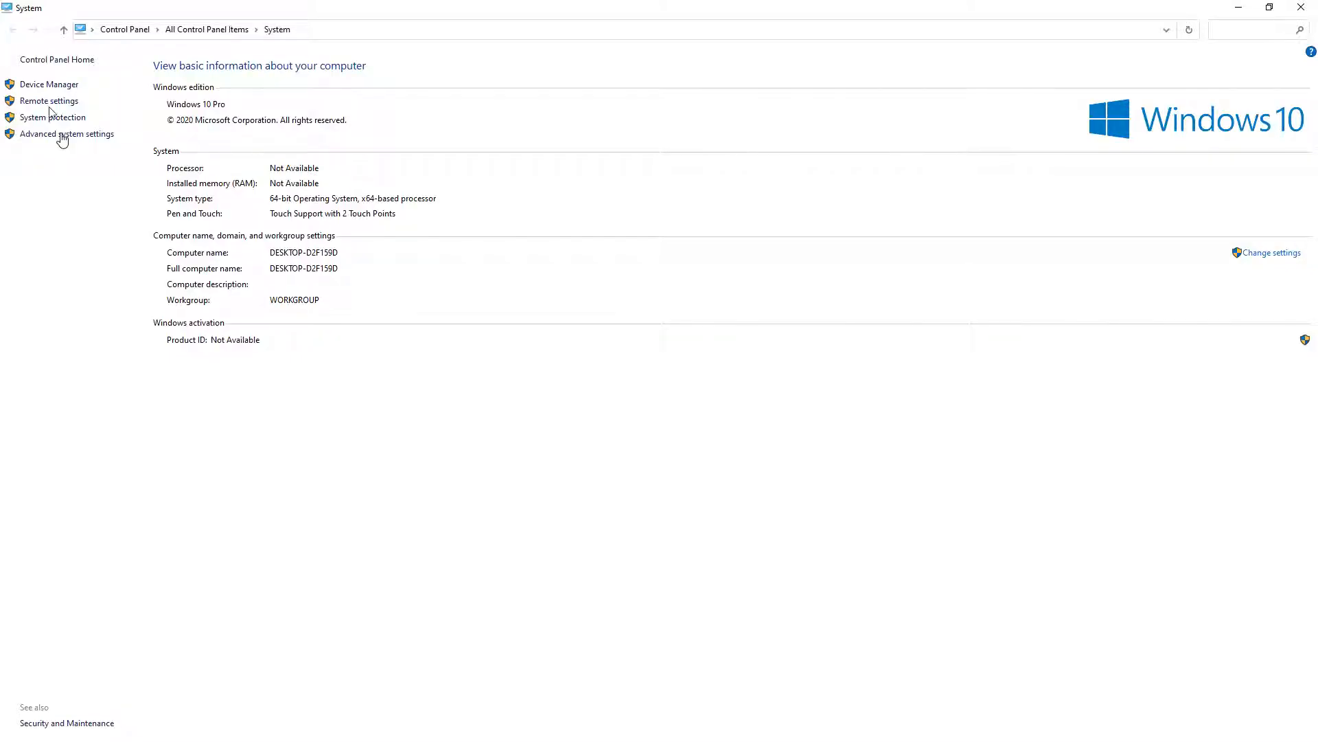
left_click(49, 102)
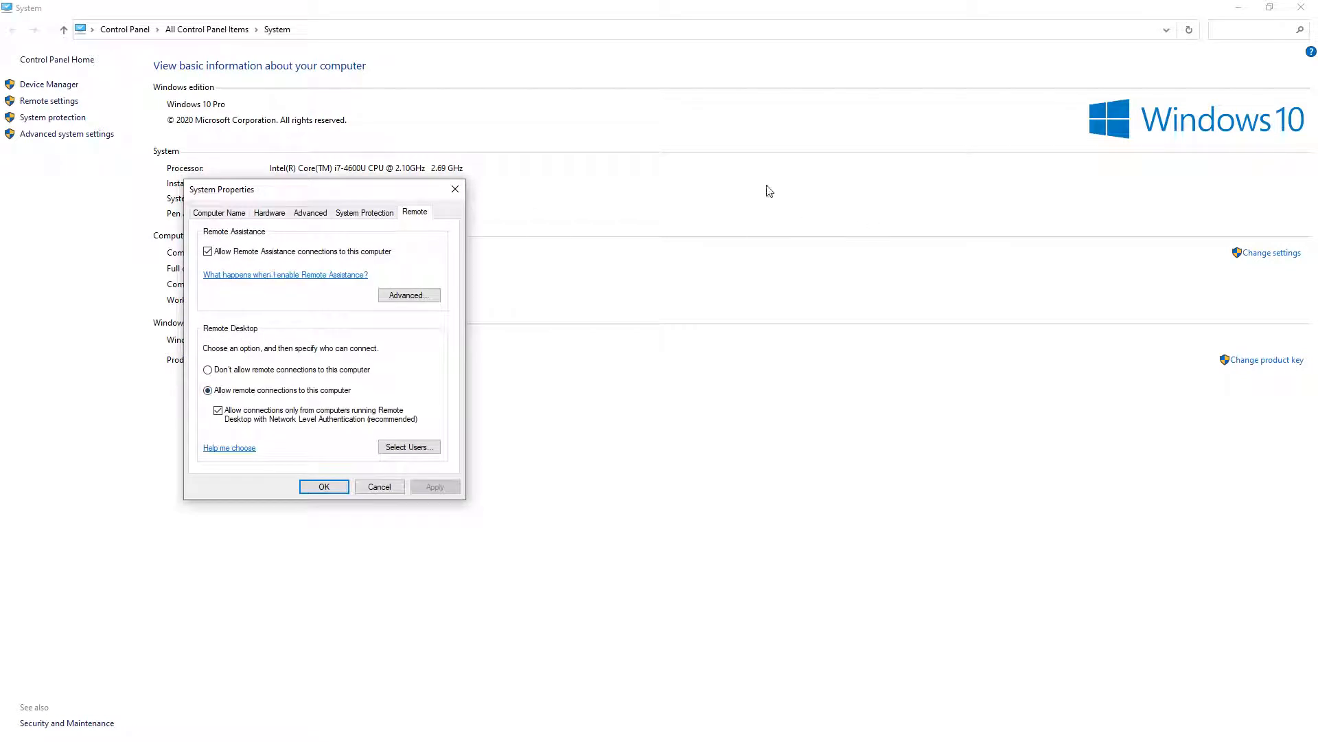
left_click(460, 188)
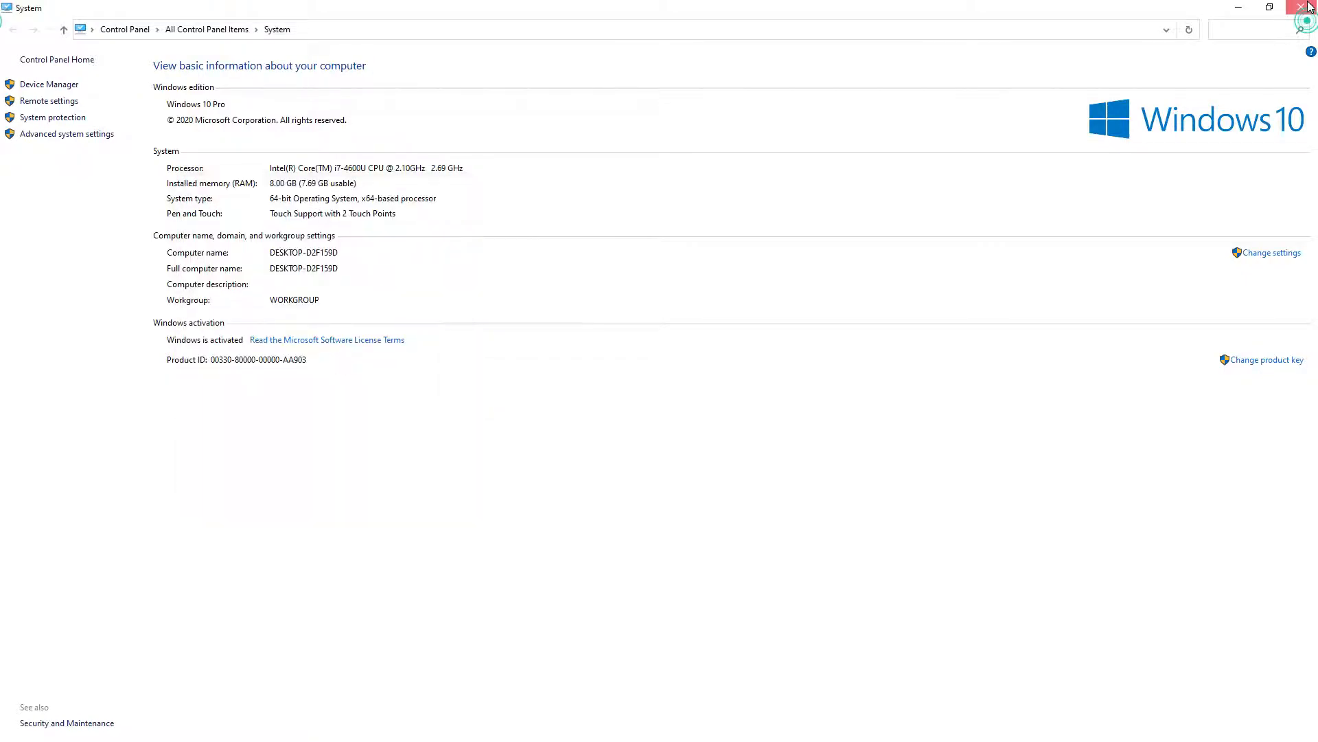
left_click(1301, 7)
Step: Launch Remote Desktop Connection by running mstsc from the Run box
key("super+r")
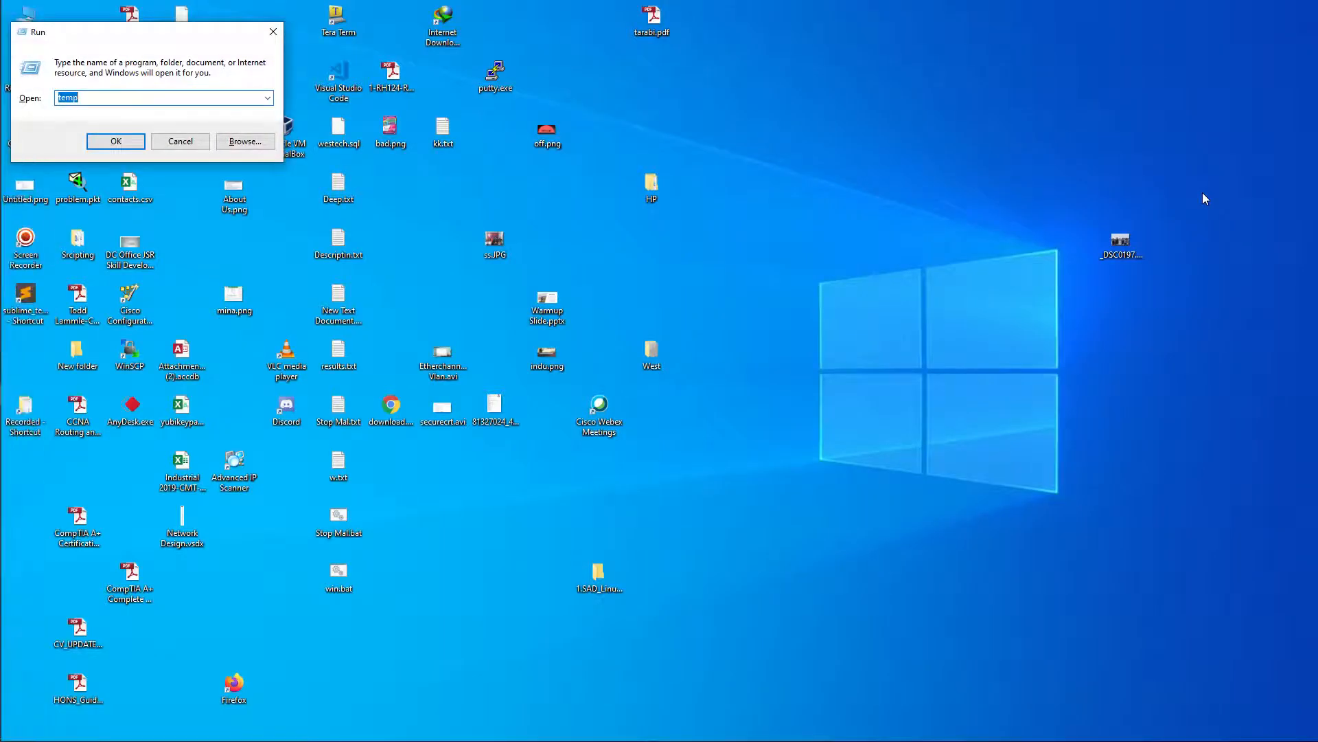
type("mstsc")
key("Return")
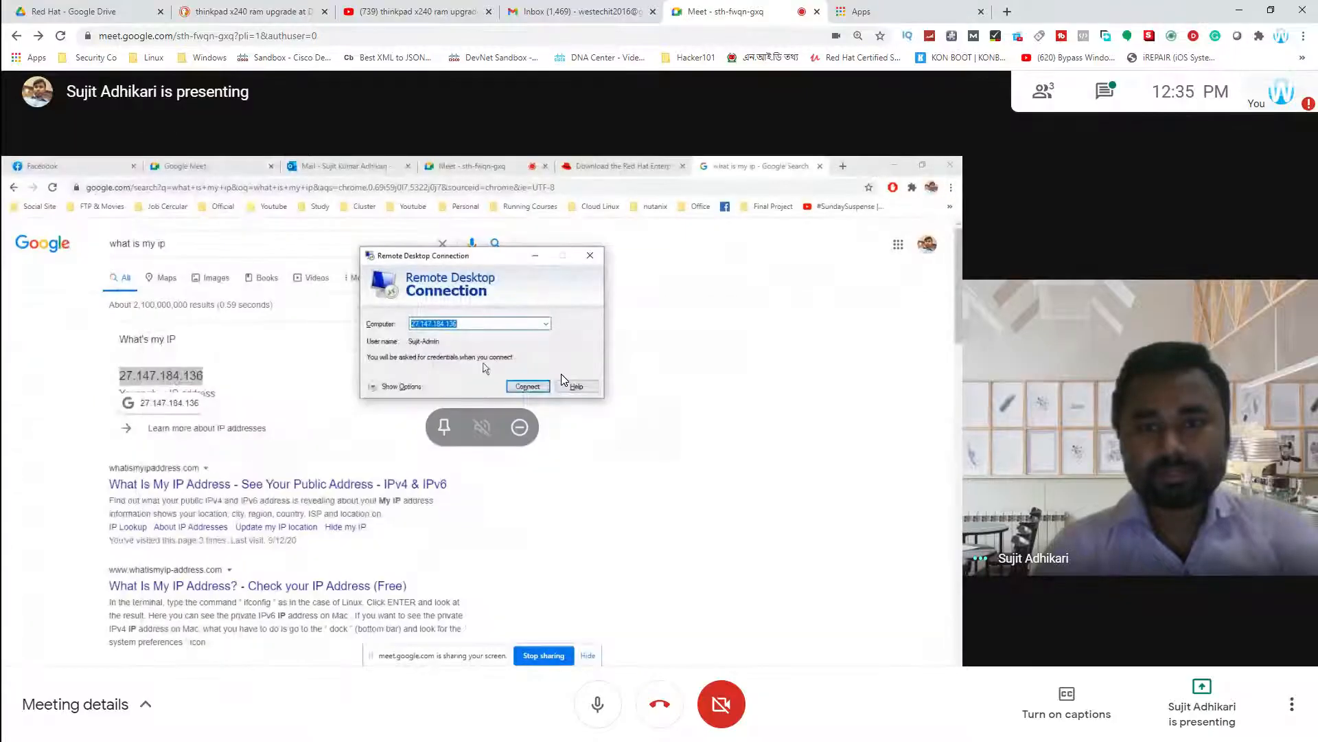
key("alt+Tab")
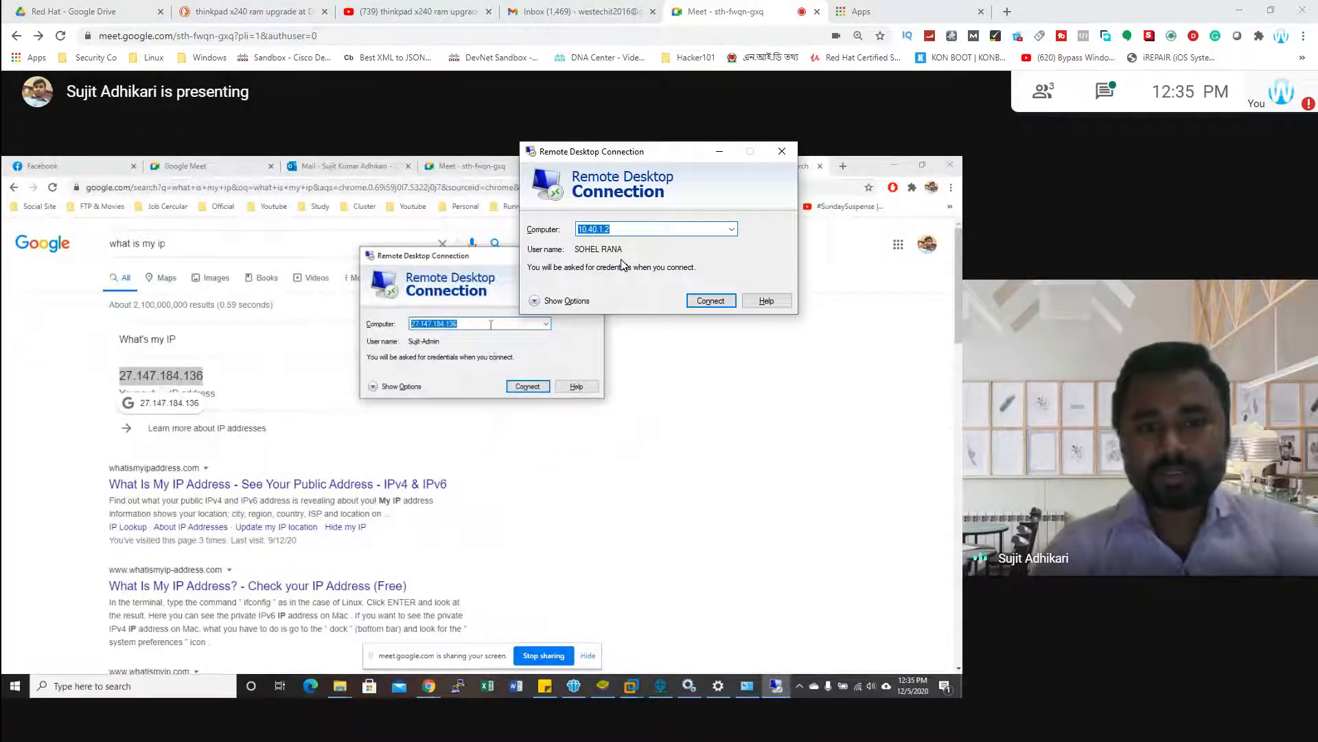
type("27.147")
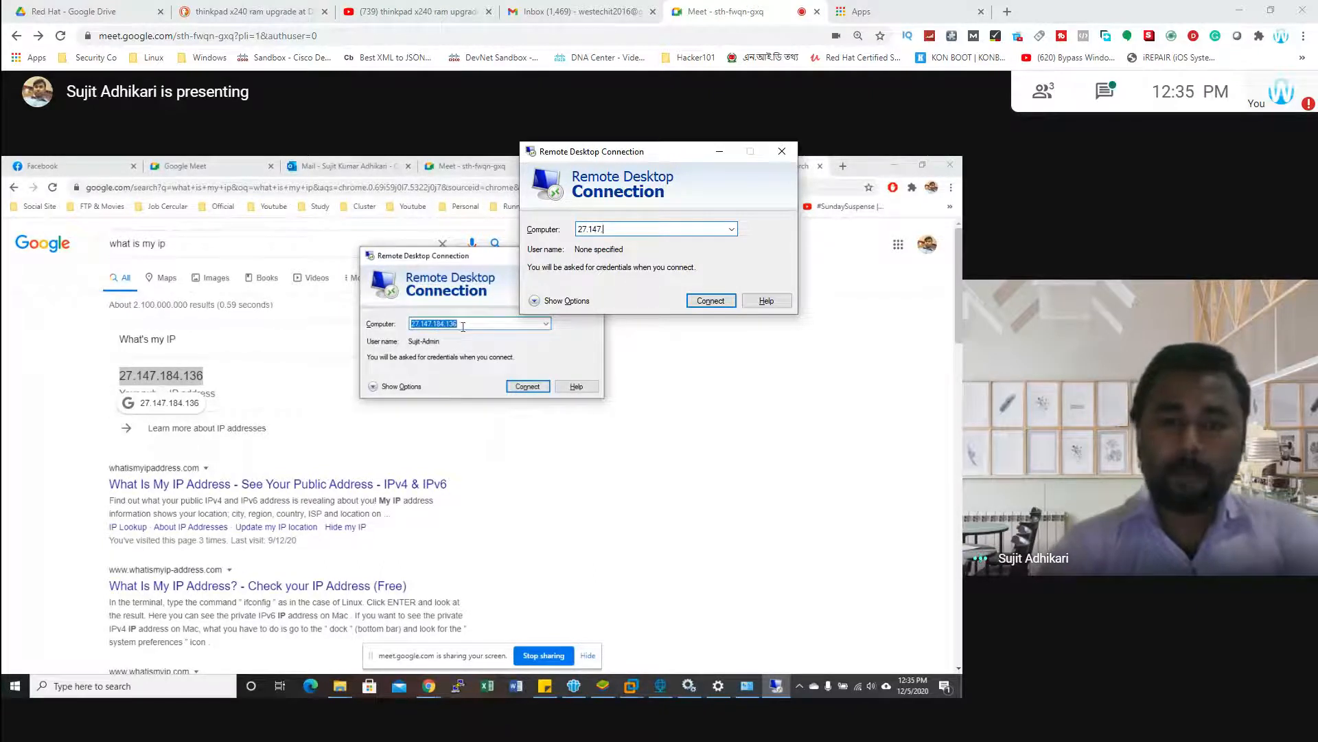
type(".184.136")
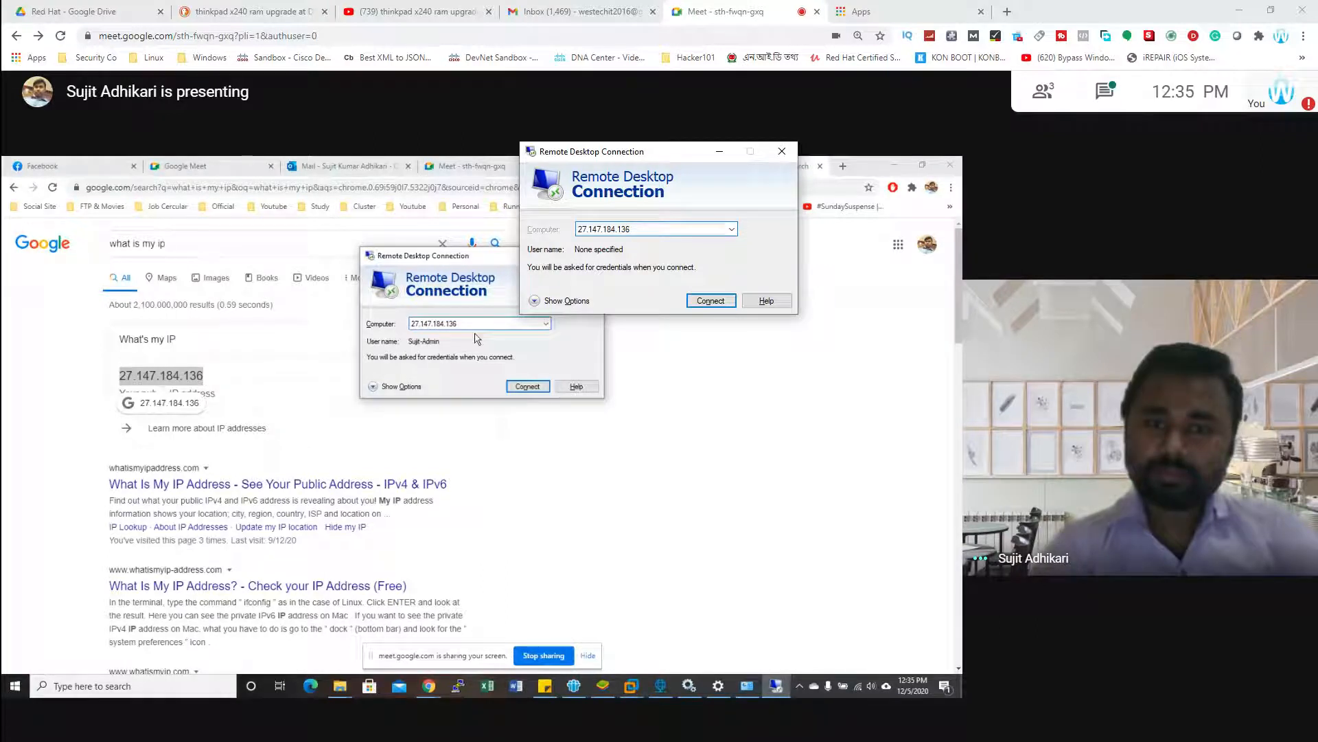
key("Return")
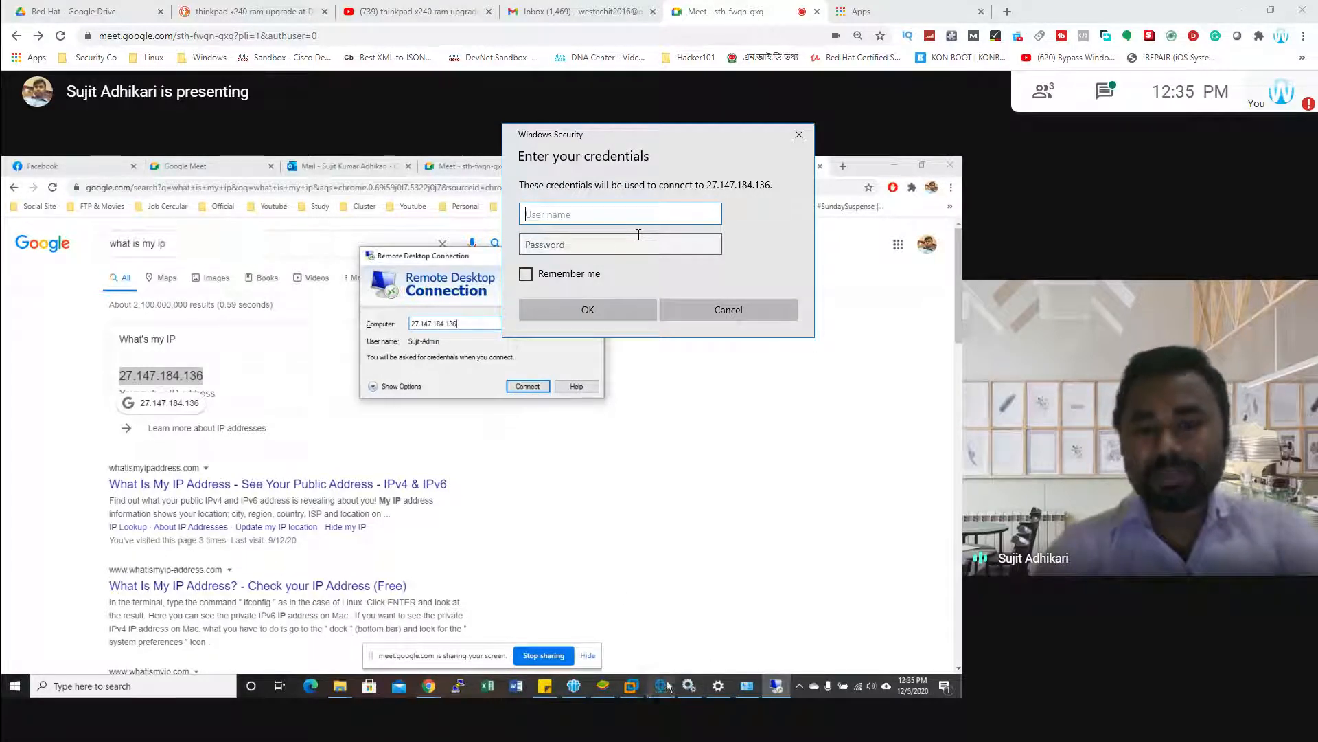
Step: Move the Windows Security credentials prompt to the right, beside the router login page
mouse_move(665, 690)
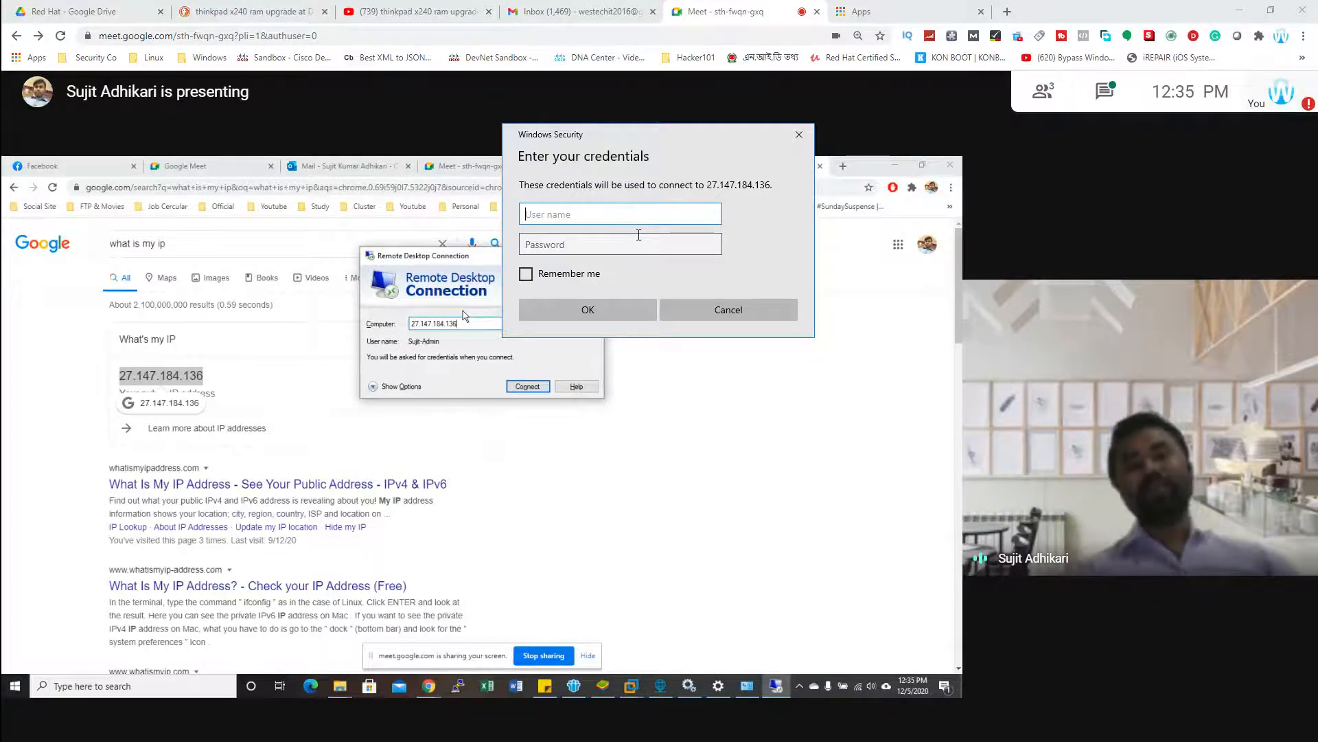
mouse_move(595, 690)
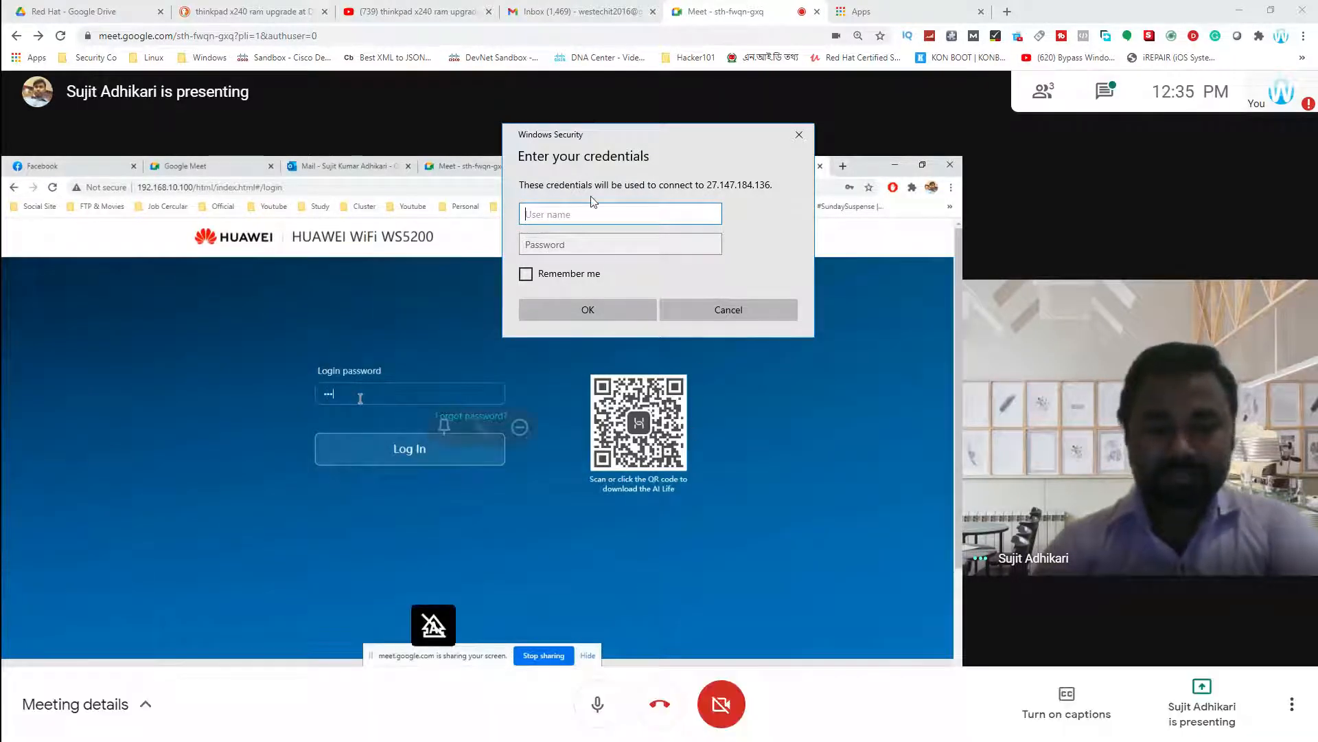
left_click_drag(628, 140, 962, 135)
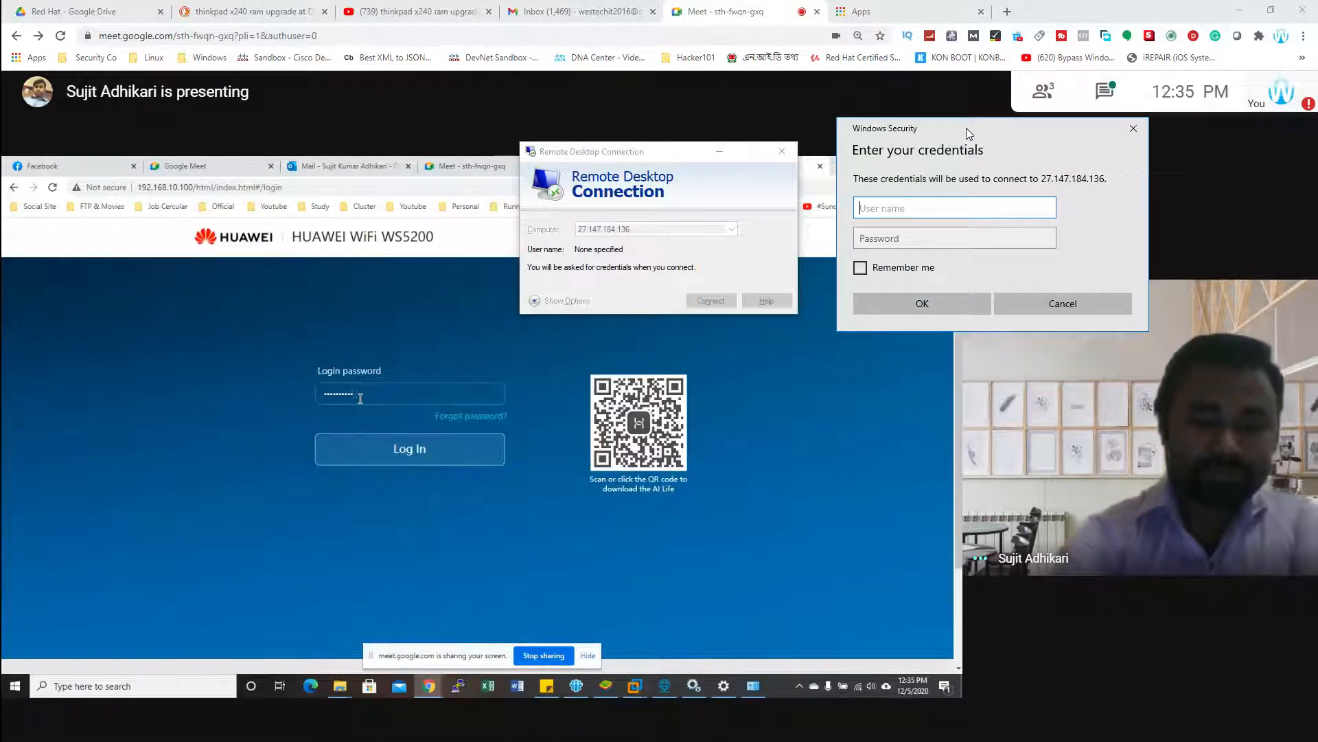
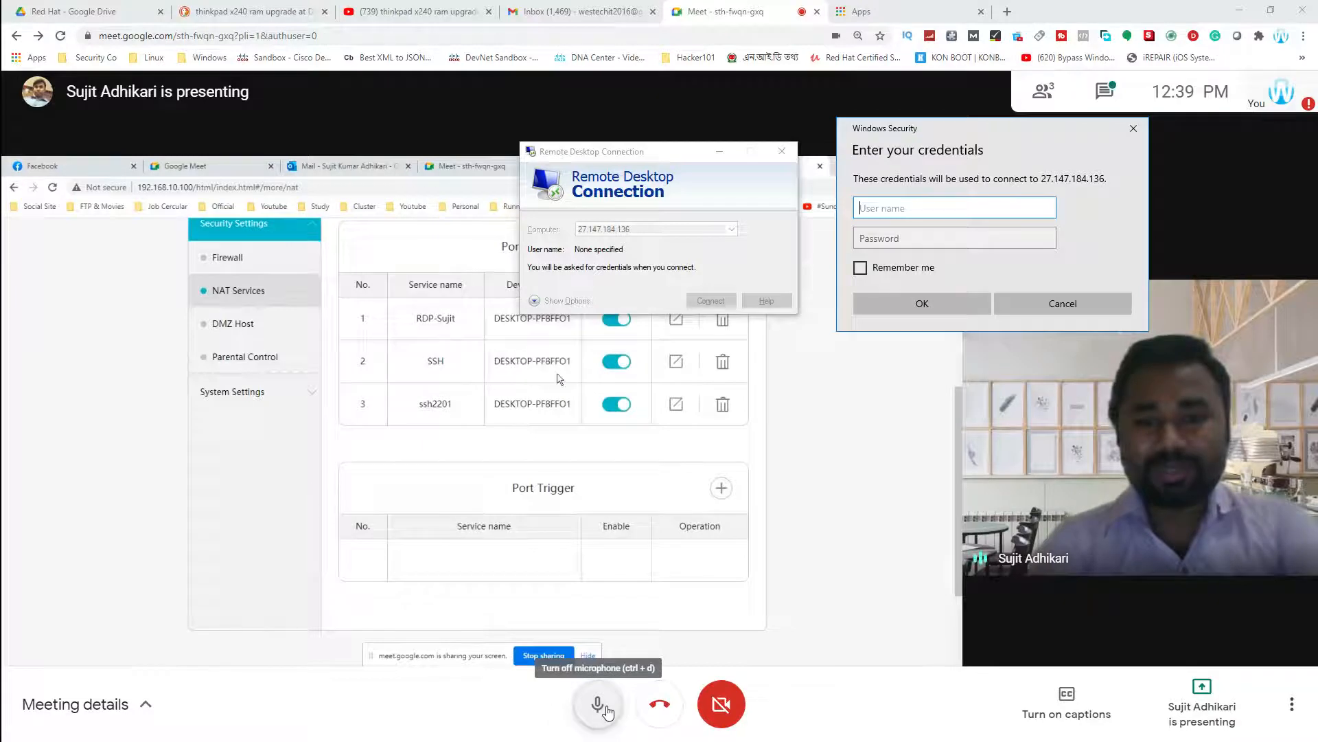
Step: Mute your Meet microphone while the presenter shows NAT forwarding of ports 2200 and 2201
left_click(598, 704)
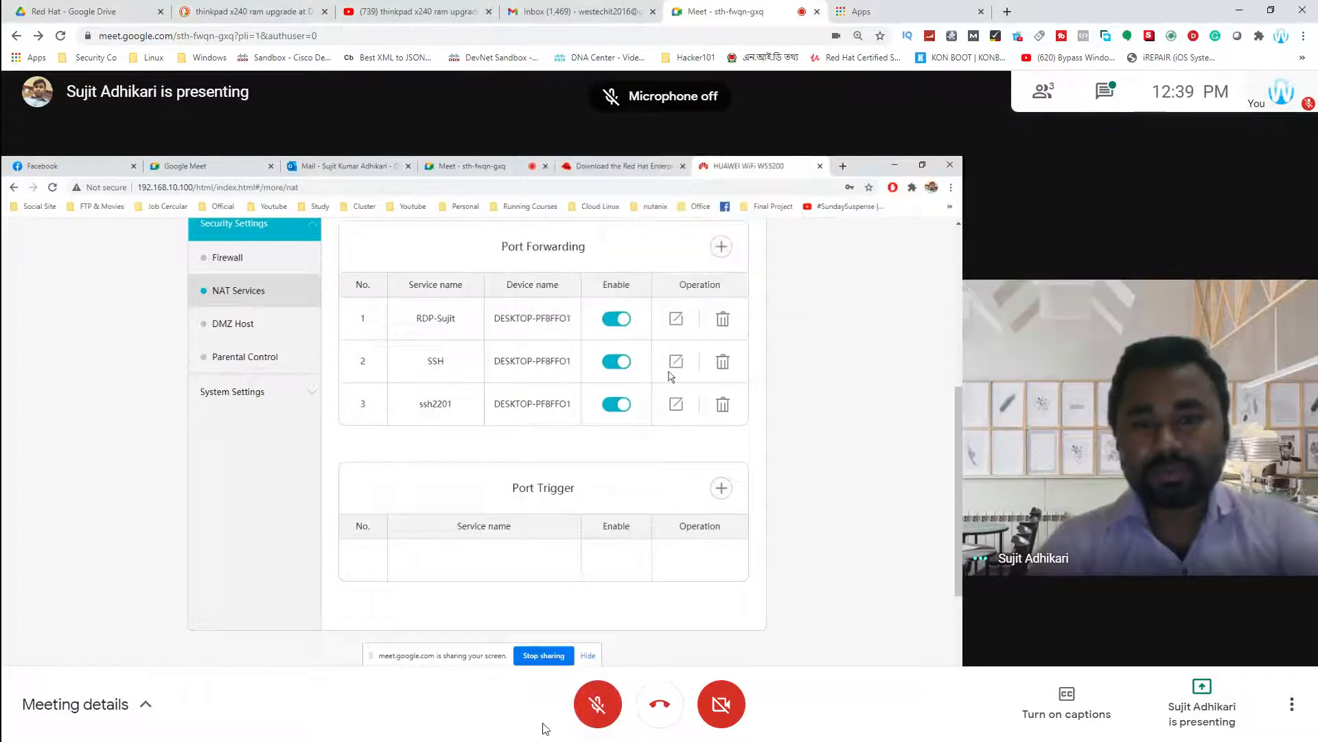
mouse_move(918, 613)
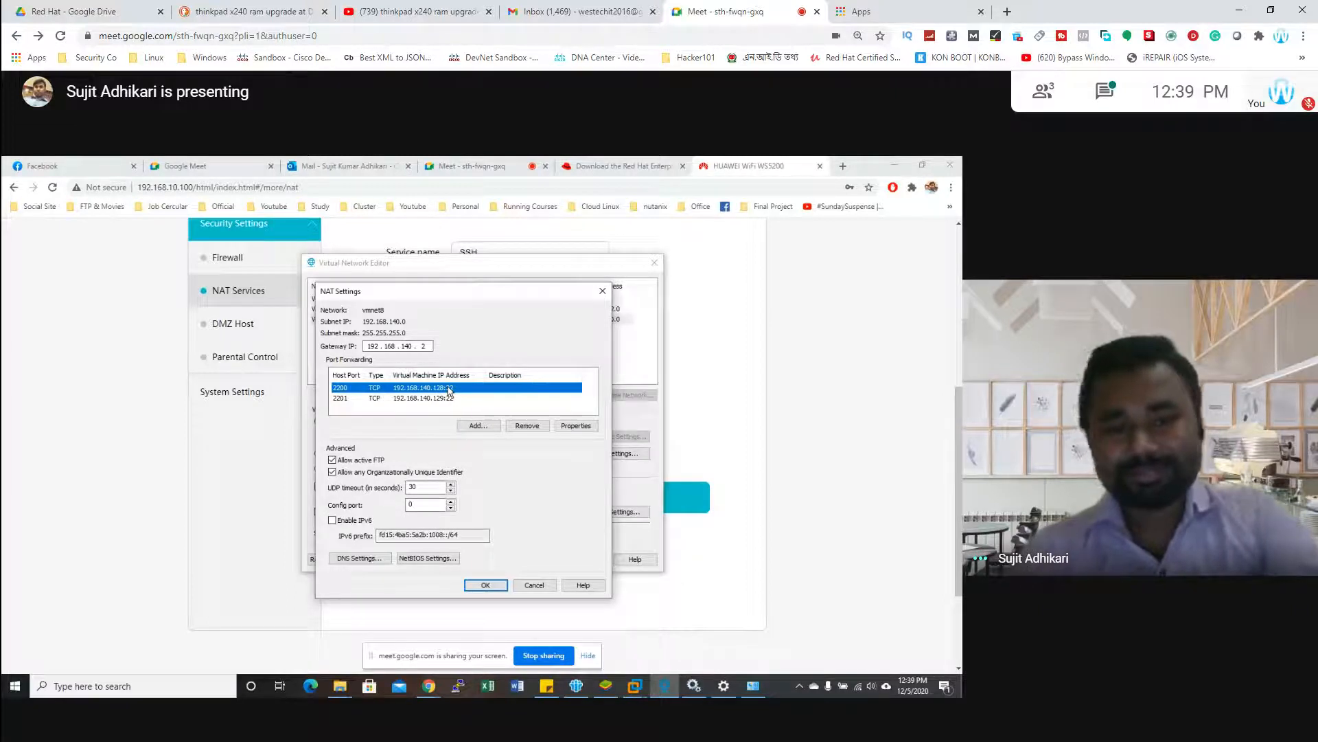
left_click(598, 704)
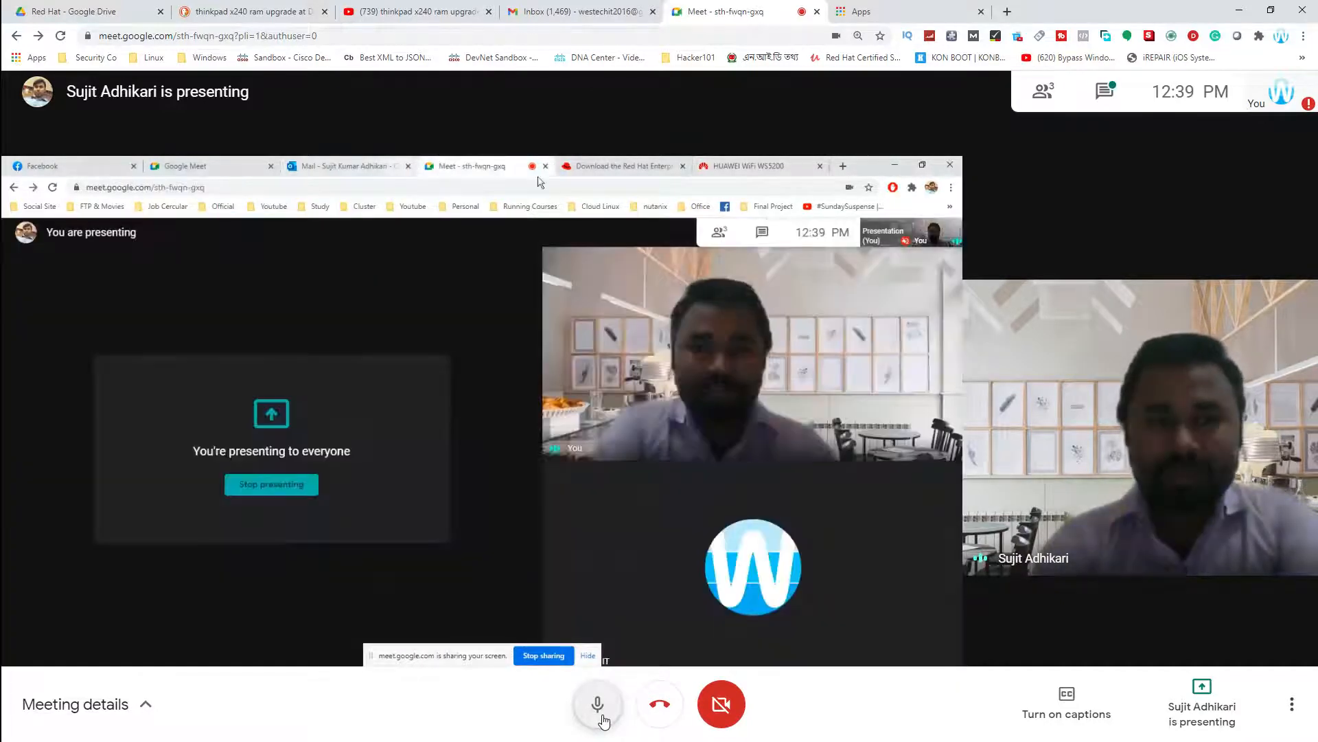
left_click(598, 704)
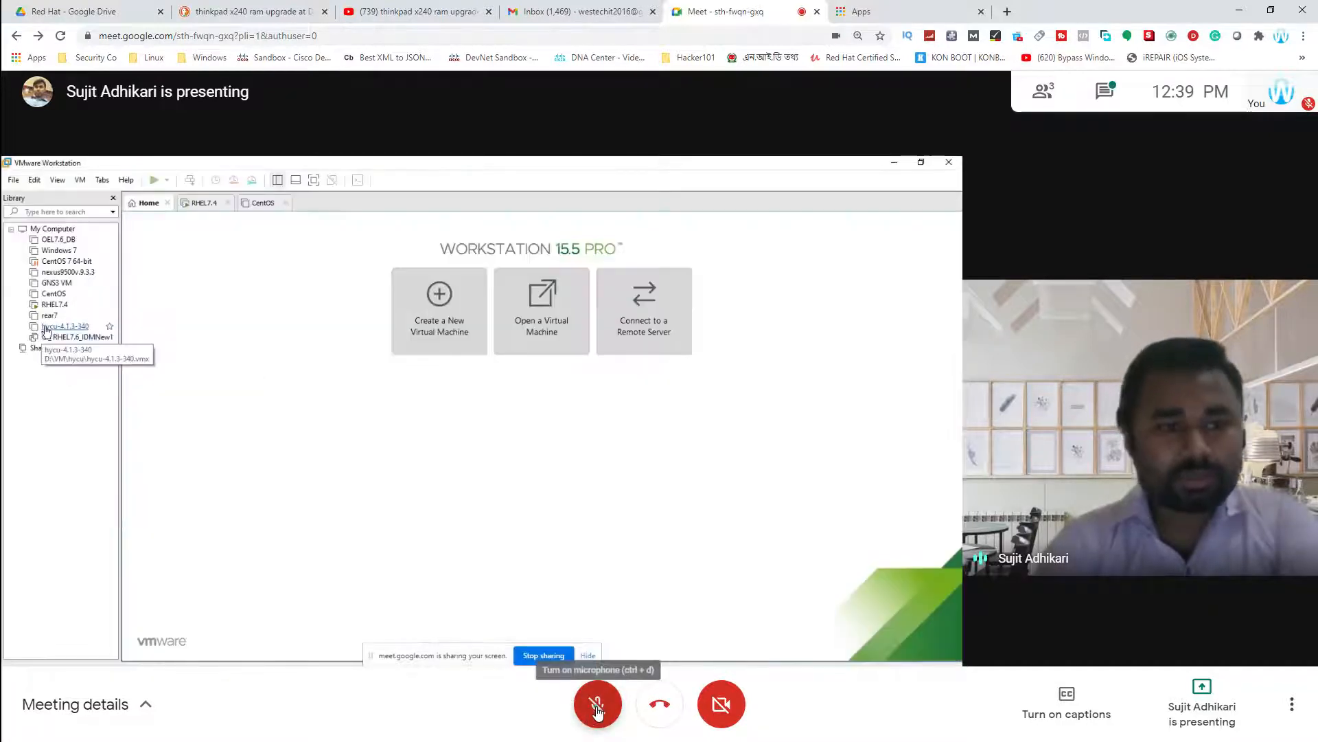
left_click(597, 707)
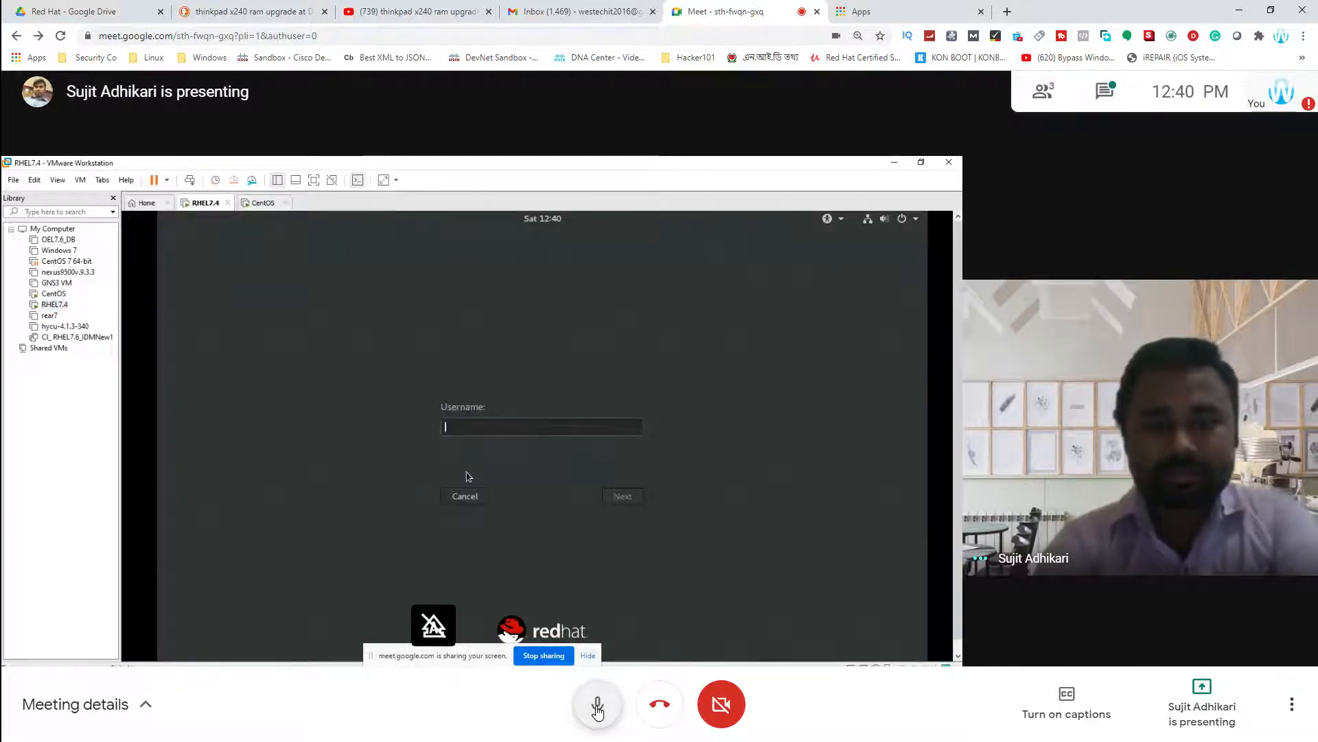
left_click(598, 707)
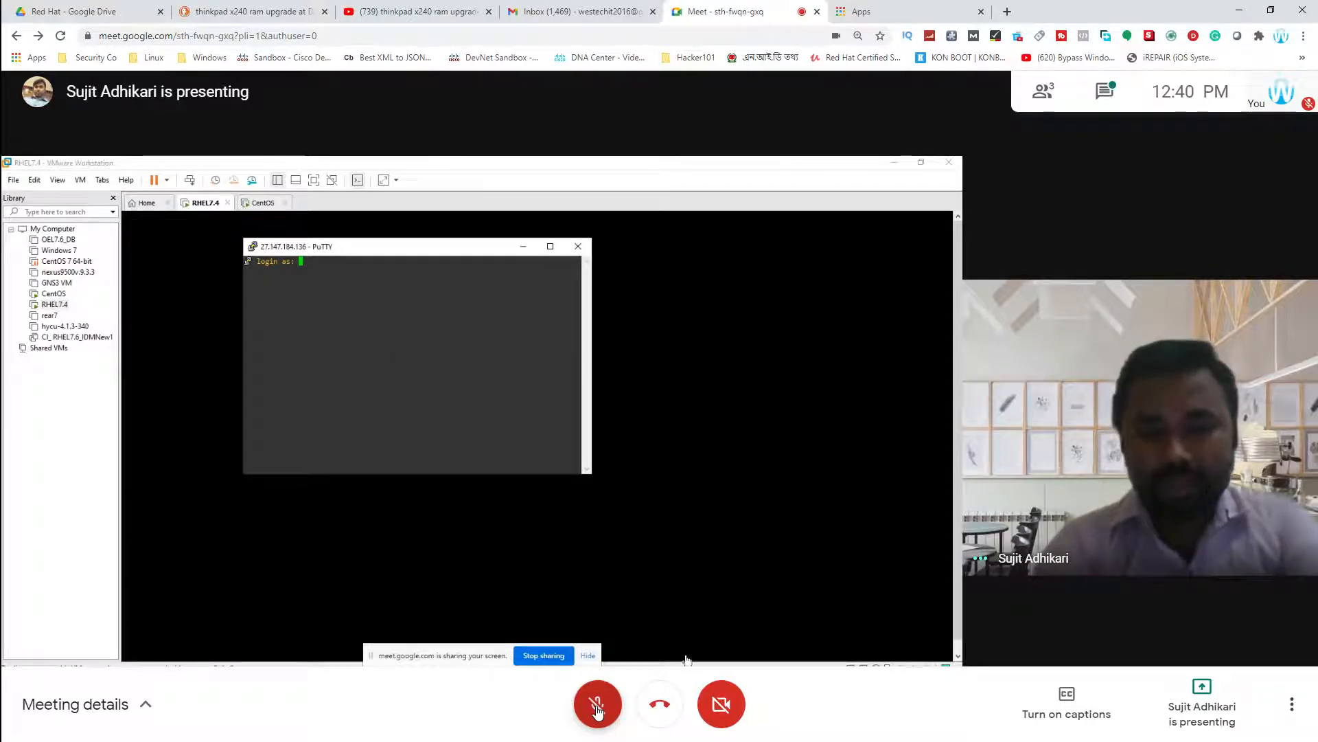
Step: Unmute your Meet microphone while the RHEL 7.4 VM desktop is shown
left_click(598, 705)
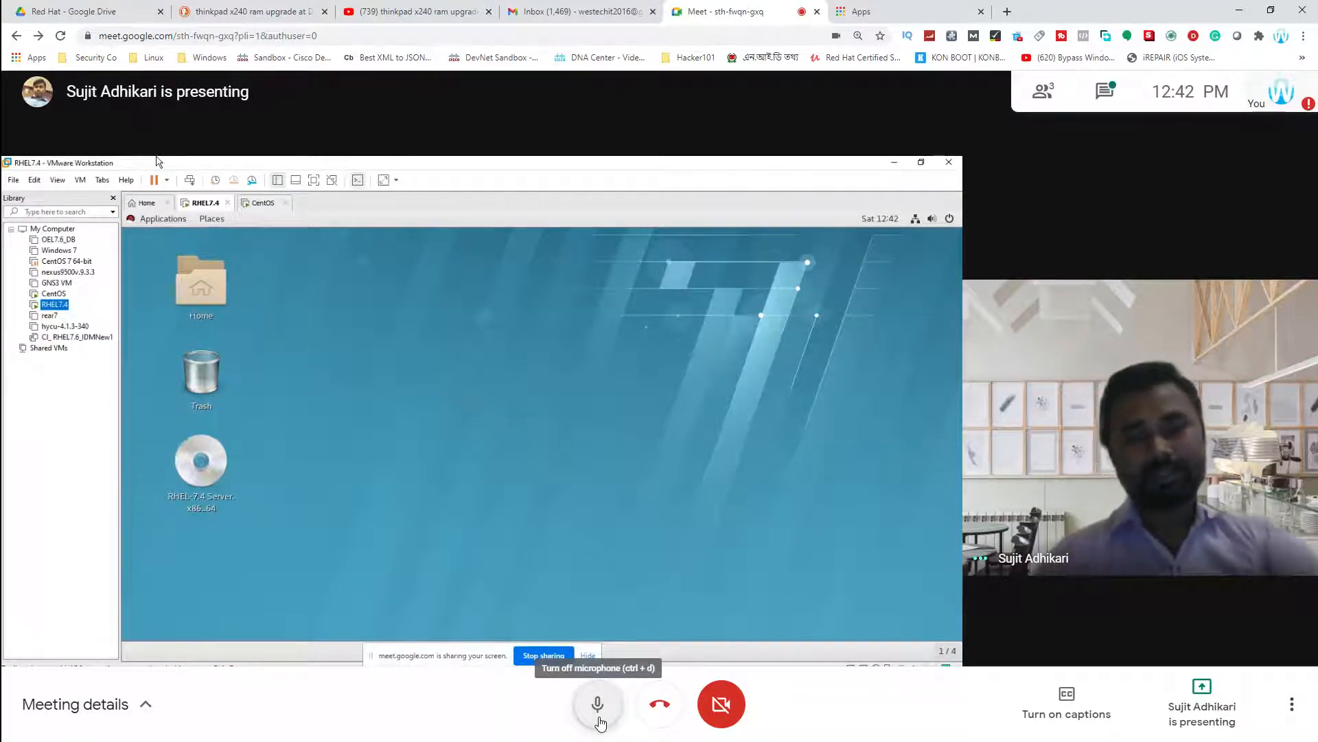
Step: Mute your microphone again, then open and dismiss the browser's context menu
left_click(597, 708)
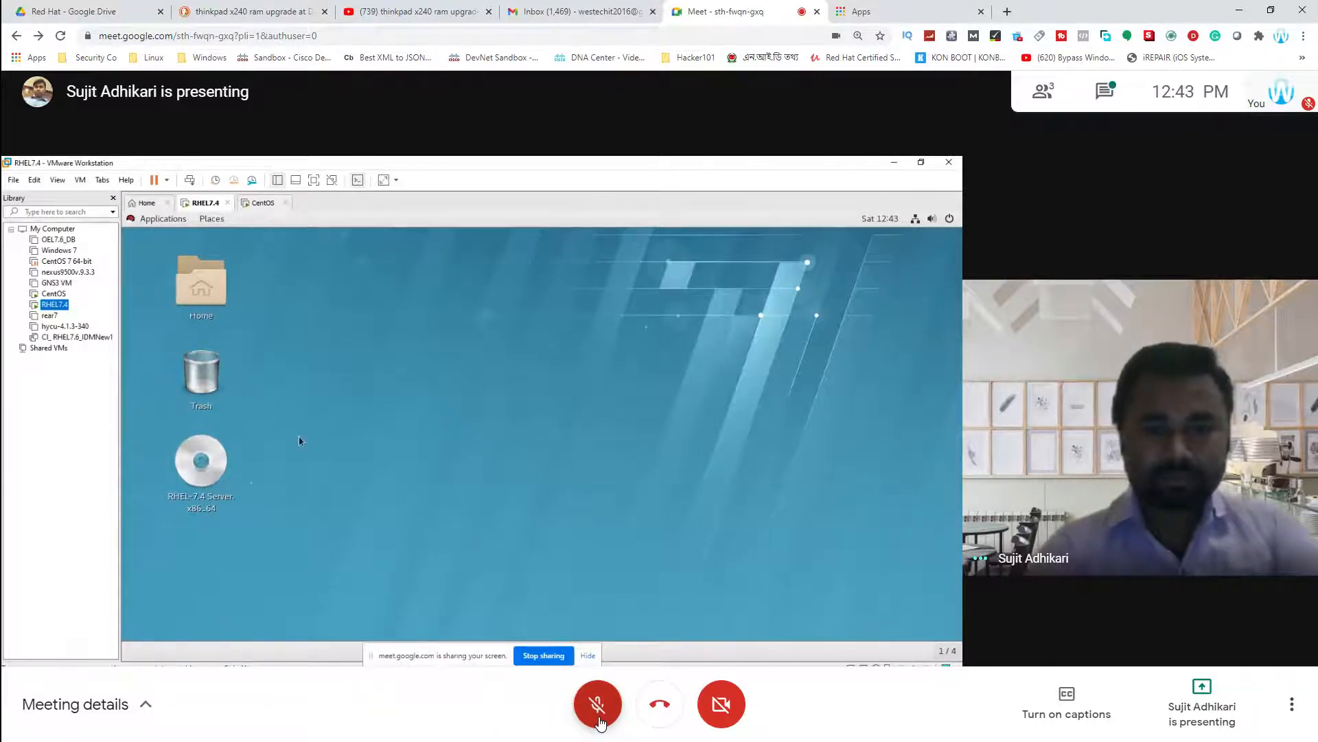
right_click(537, 728)
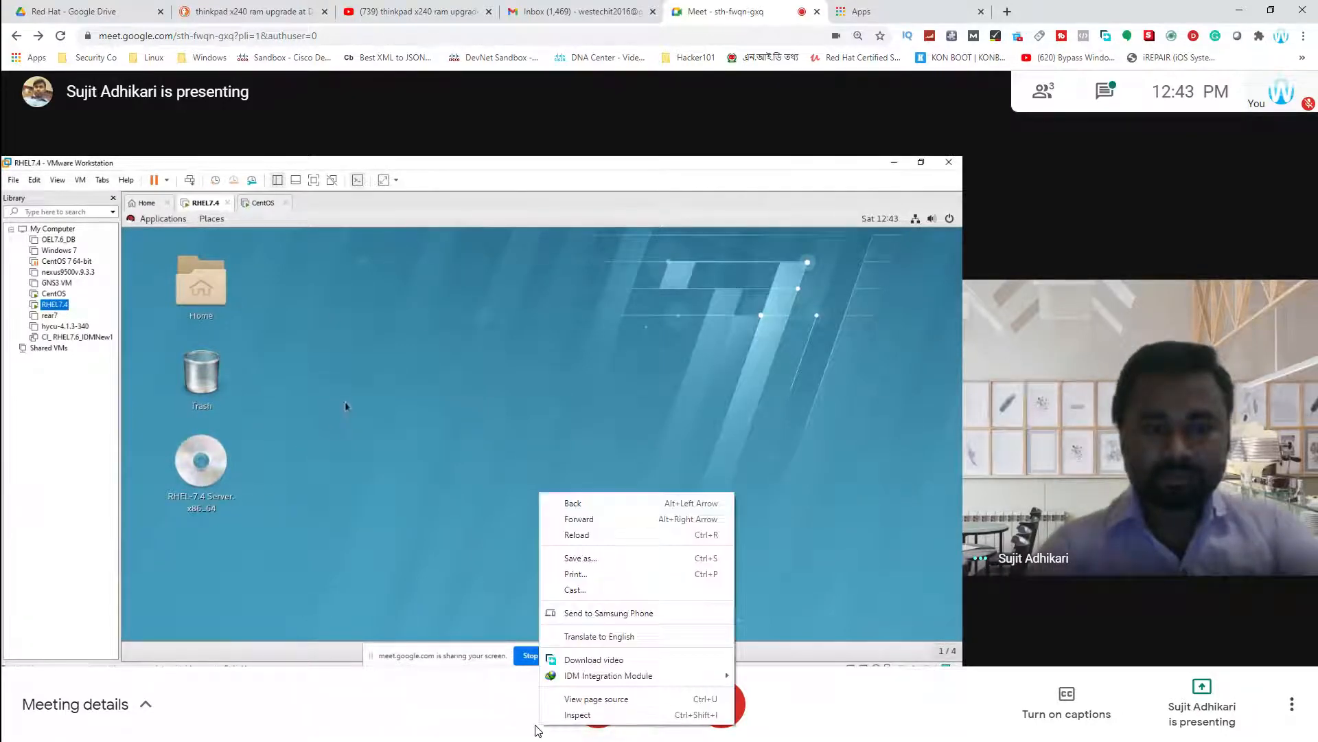
left_click(412, 702)
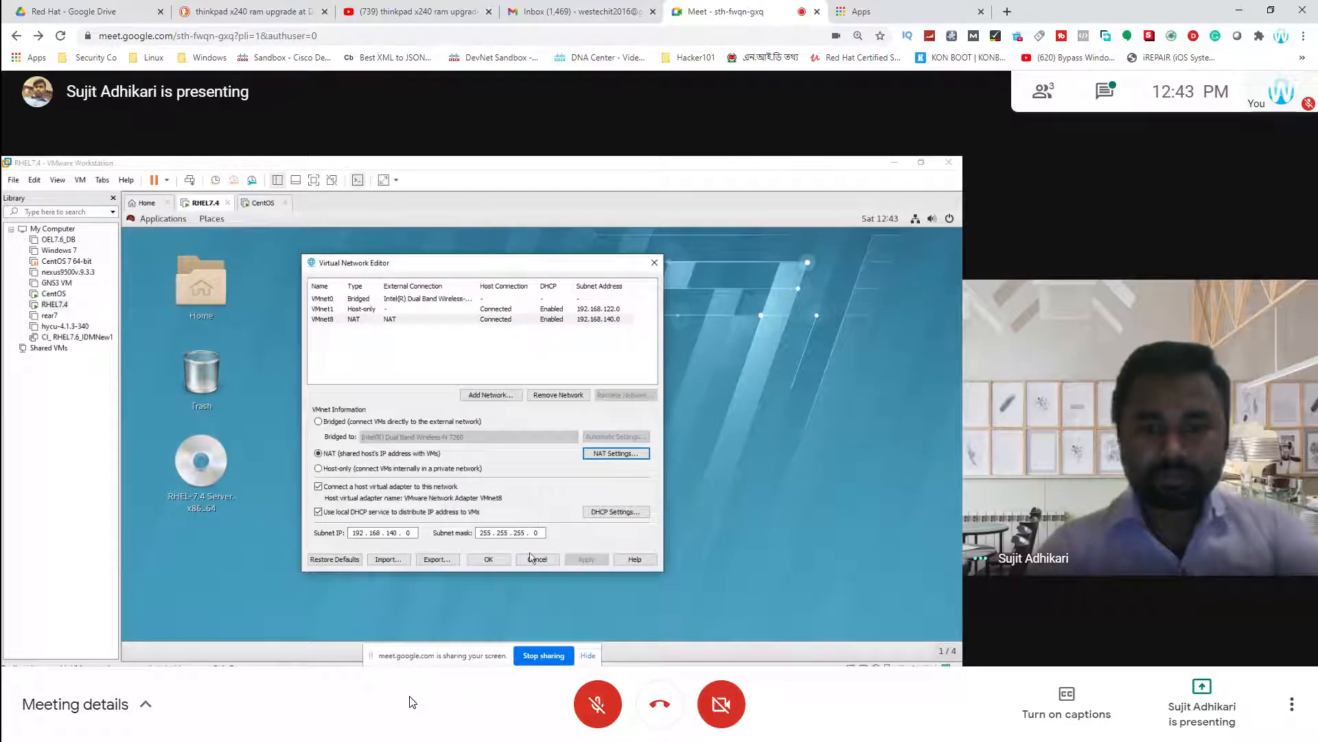
left_click(531, 559)
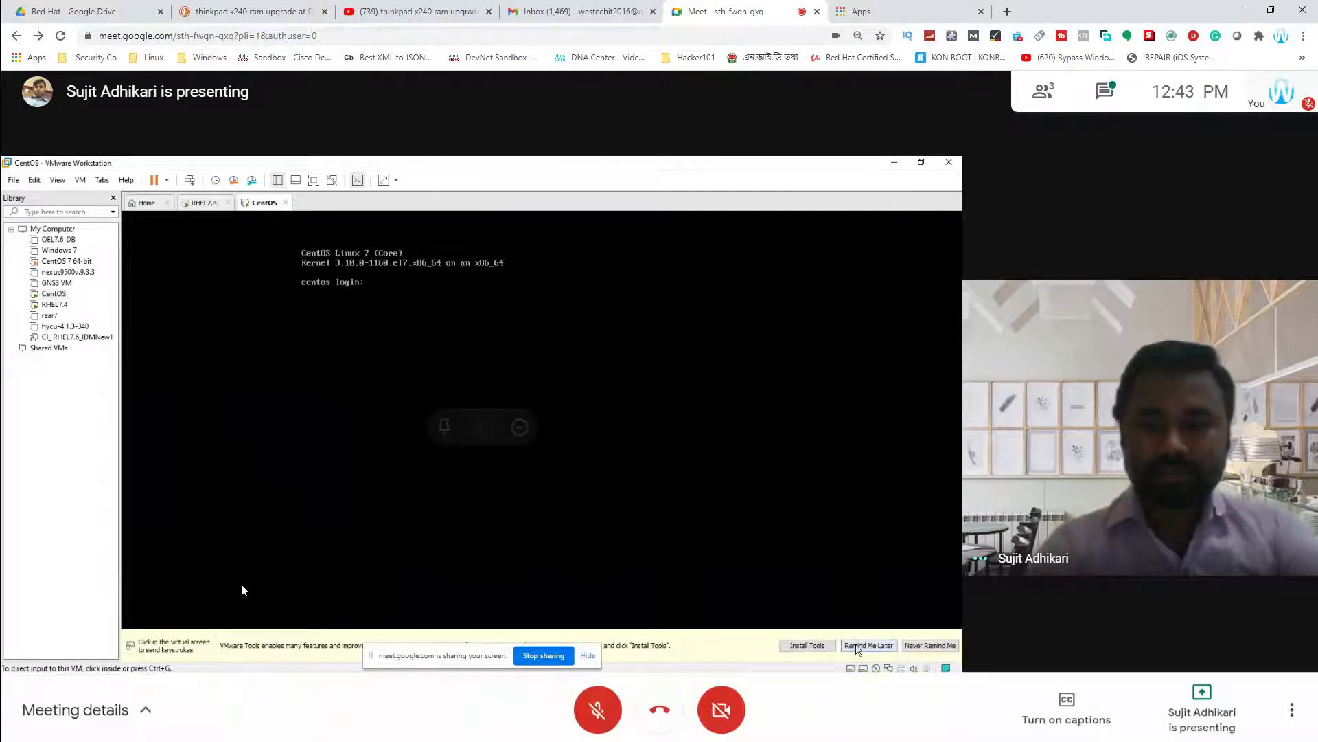
Step: Switch from the Meet window to the File Explorer This PC window
mouse_move(241, 590)
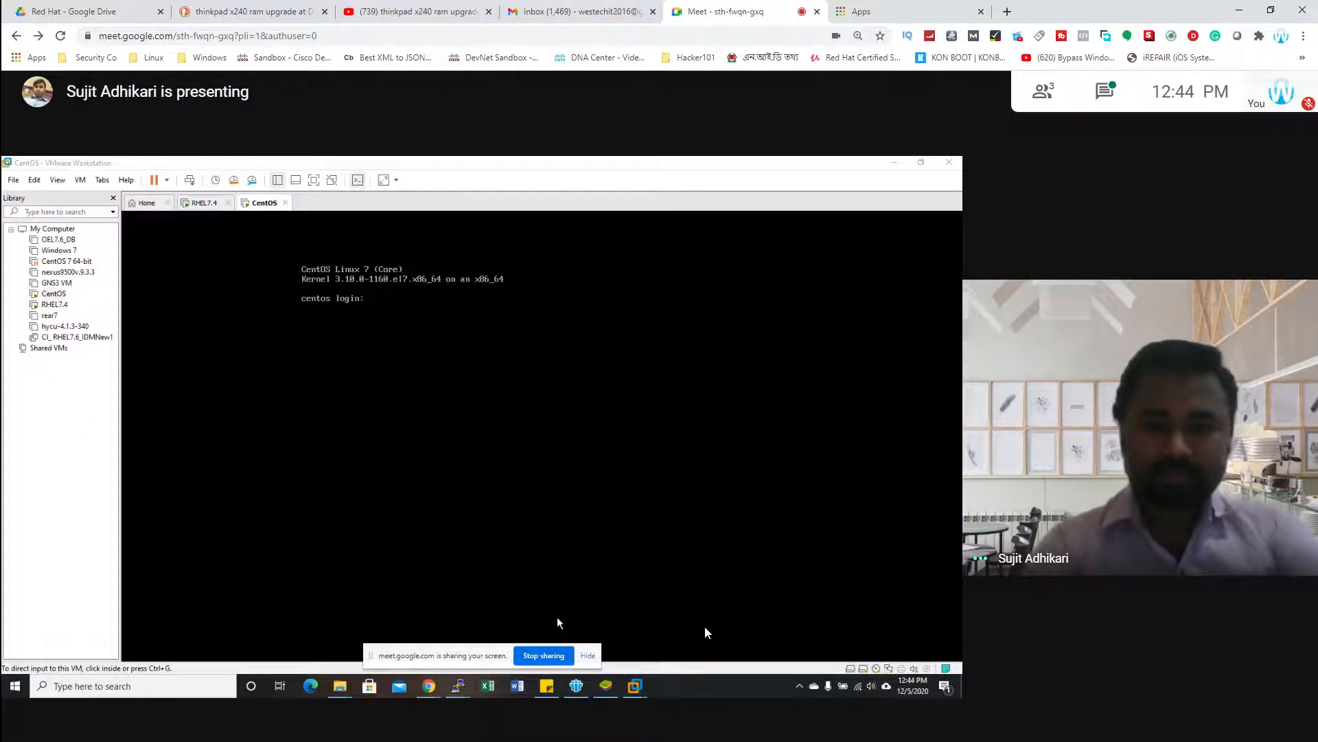
Step: Minimize File Explorer to bring the Meet call back with your microphone on
left_click(597, 704)
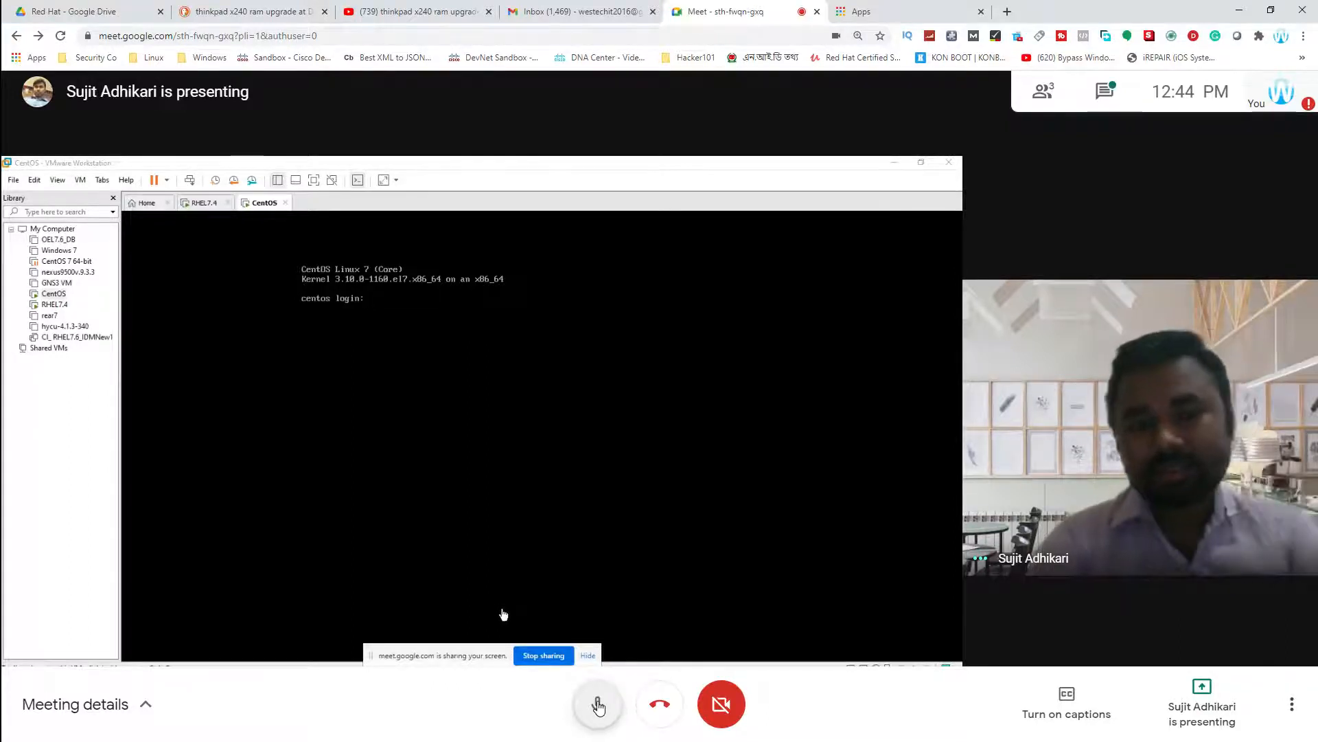
Step: Mute your microphone and open the screen recorder's controls from the hidden tray icons
left_click(598, 704)
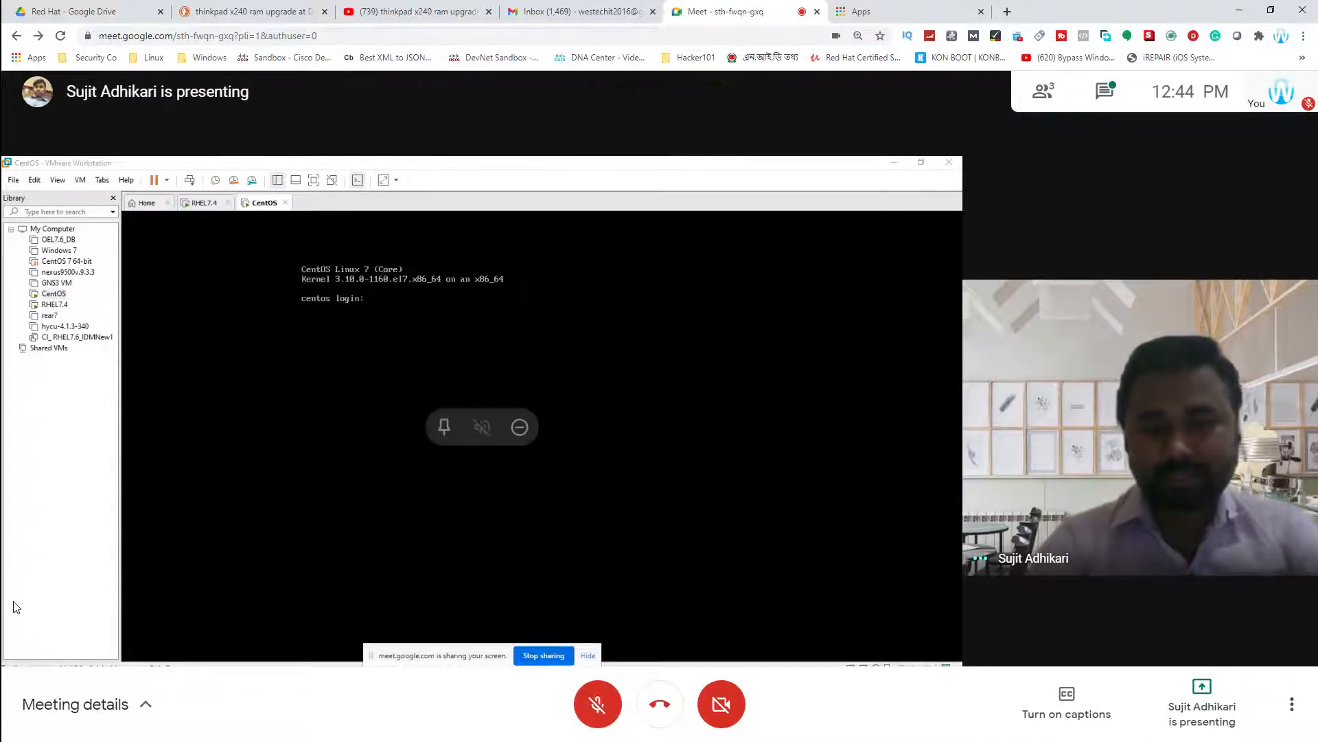
key("super")
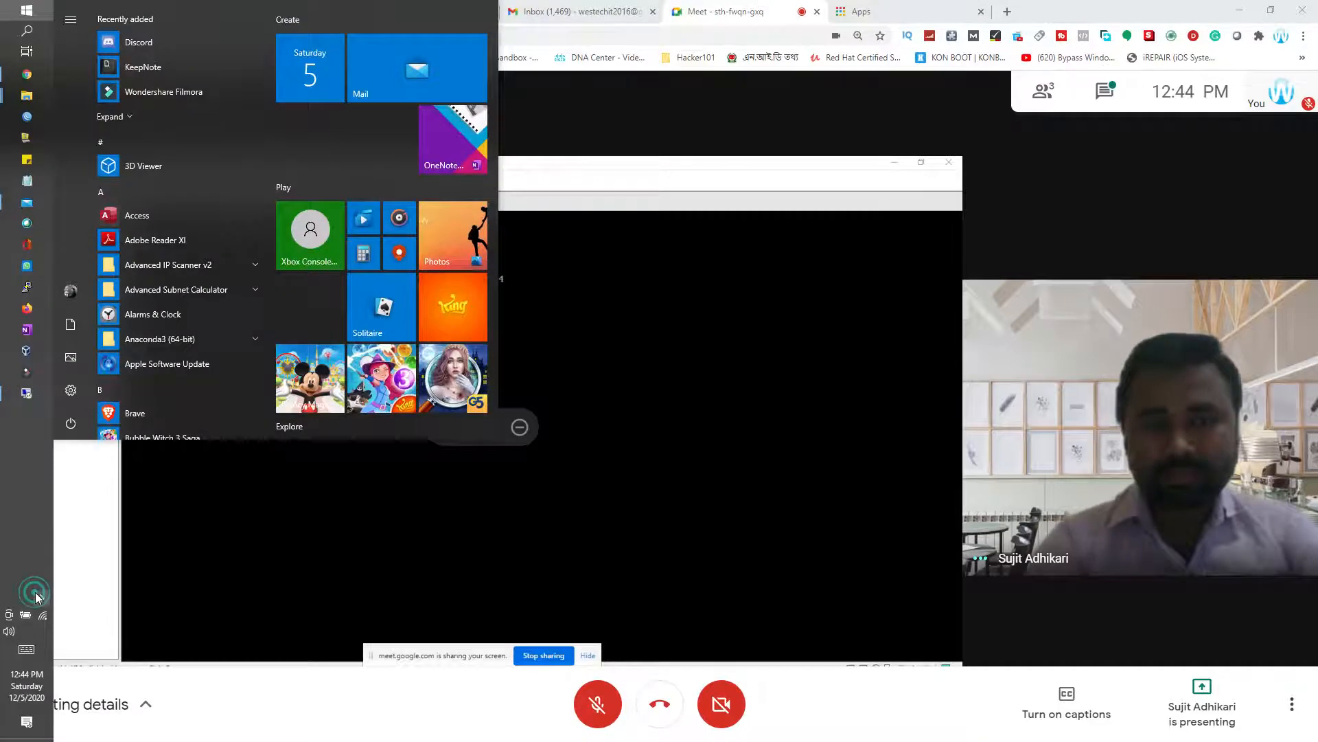
left_click(42, 598)
right_click(162, 600)
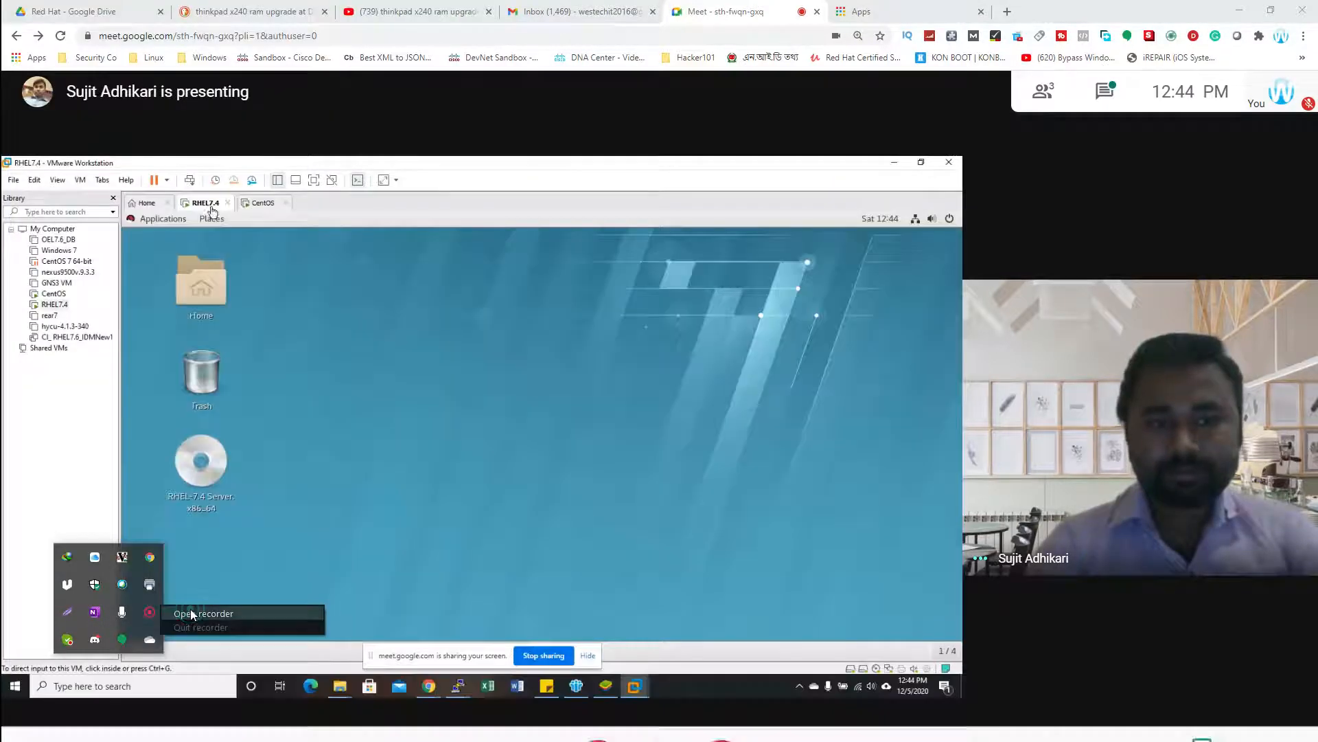
left_click(190, 612)
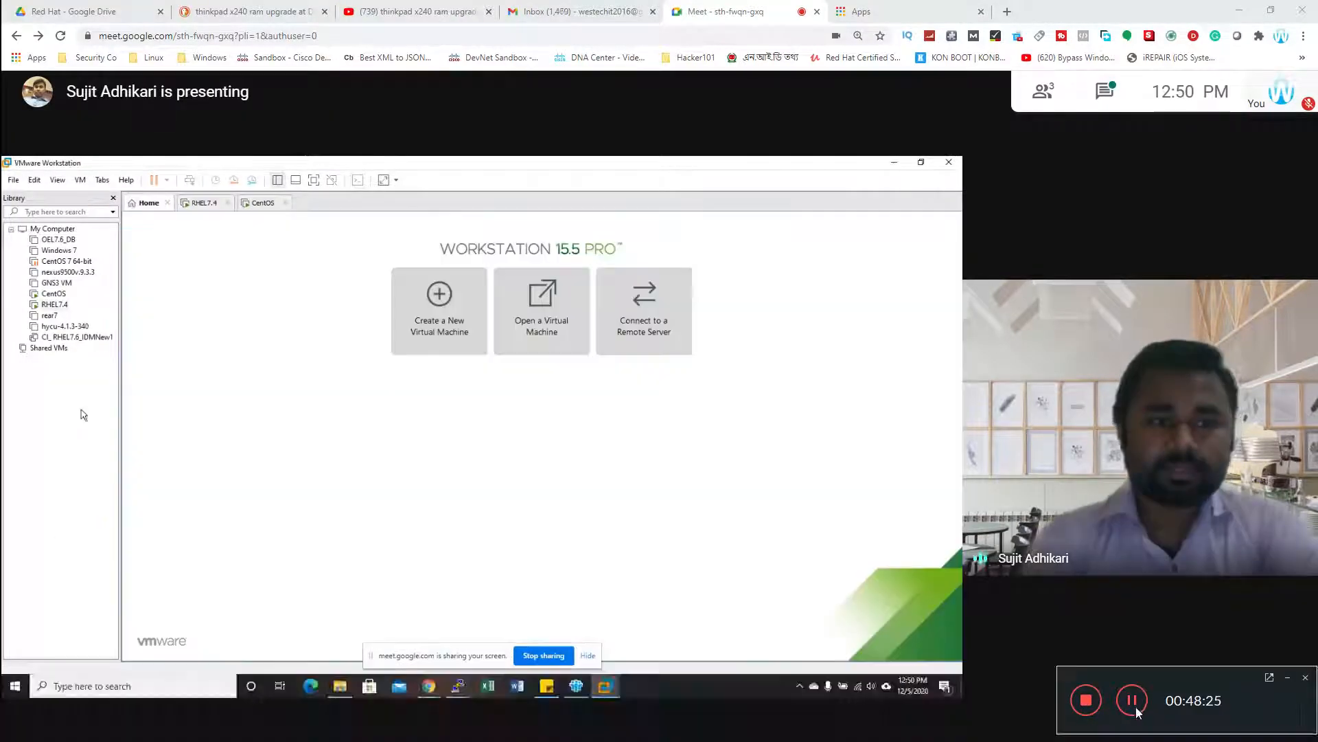
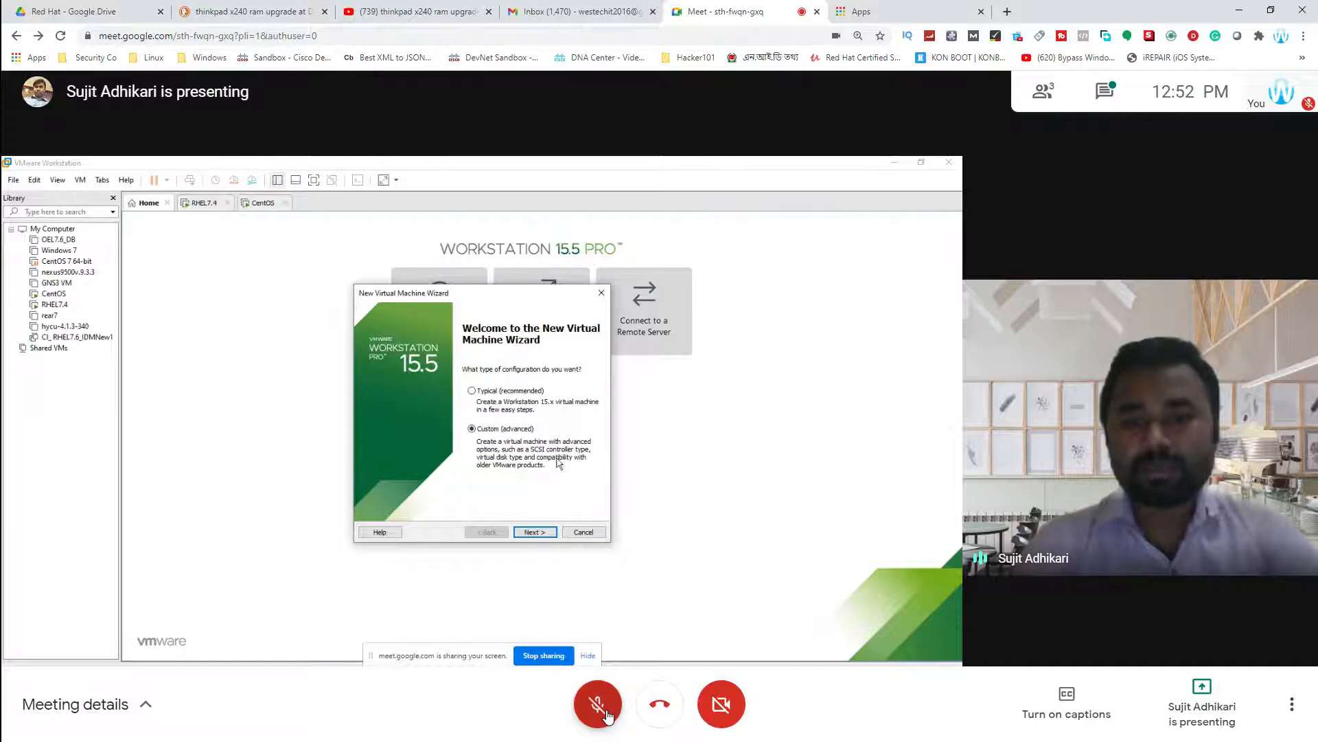
Step: Stay muted while the shared wizard reaches guest OS selection, showing Other, MS-DOS
left_click(473, 391)
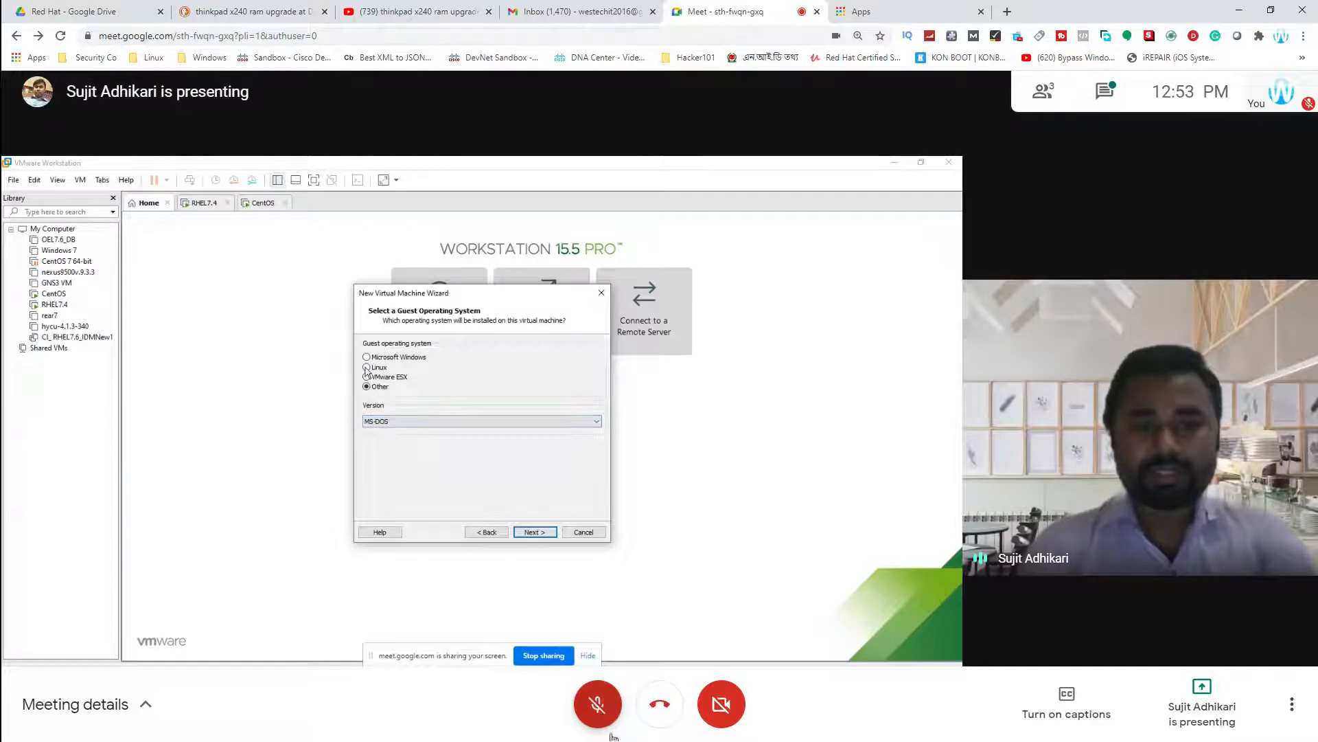
Step: Unmute briefly twice, ending muted as the presenter picks Red Hat Enterprise Linux 8 64-bit
left_click(607, 713)
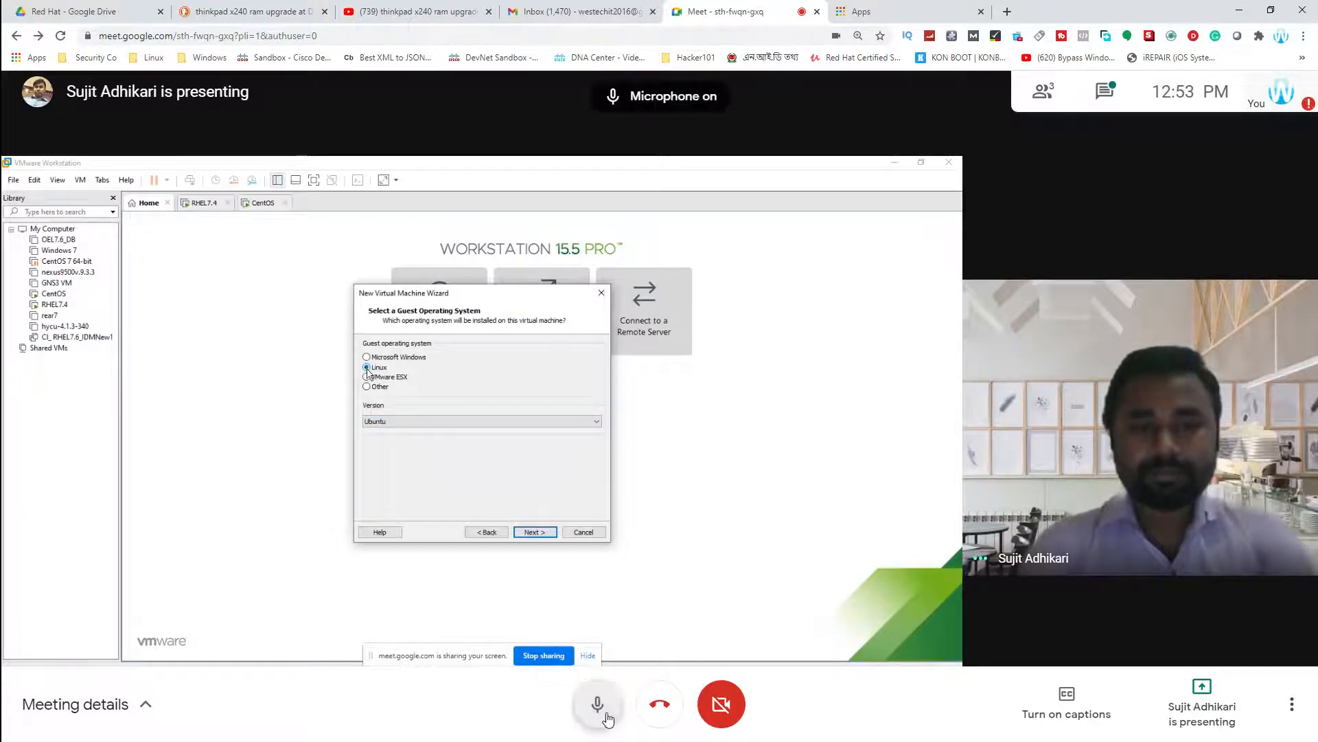
left_click(607, 715)
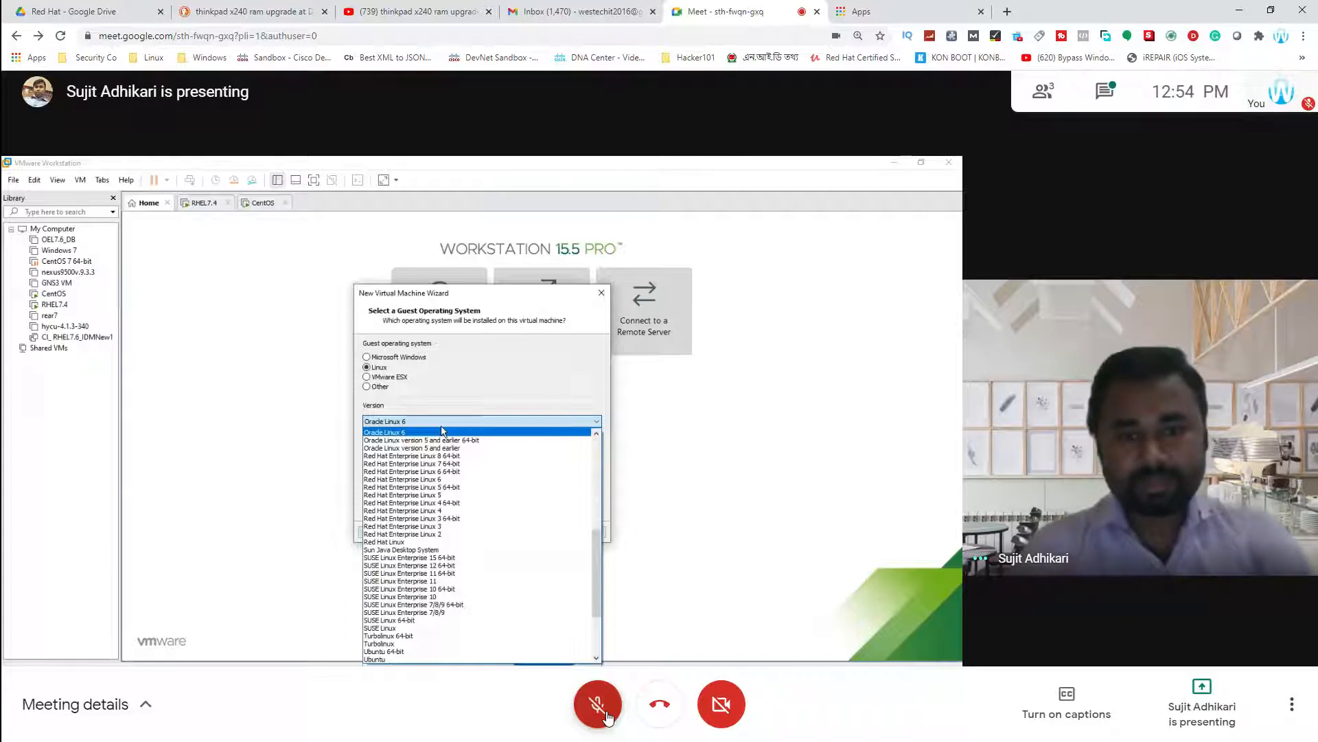
left_click(598, 712)
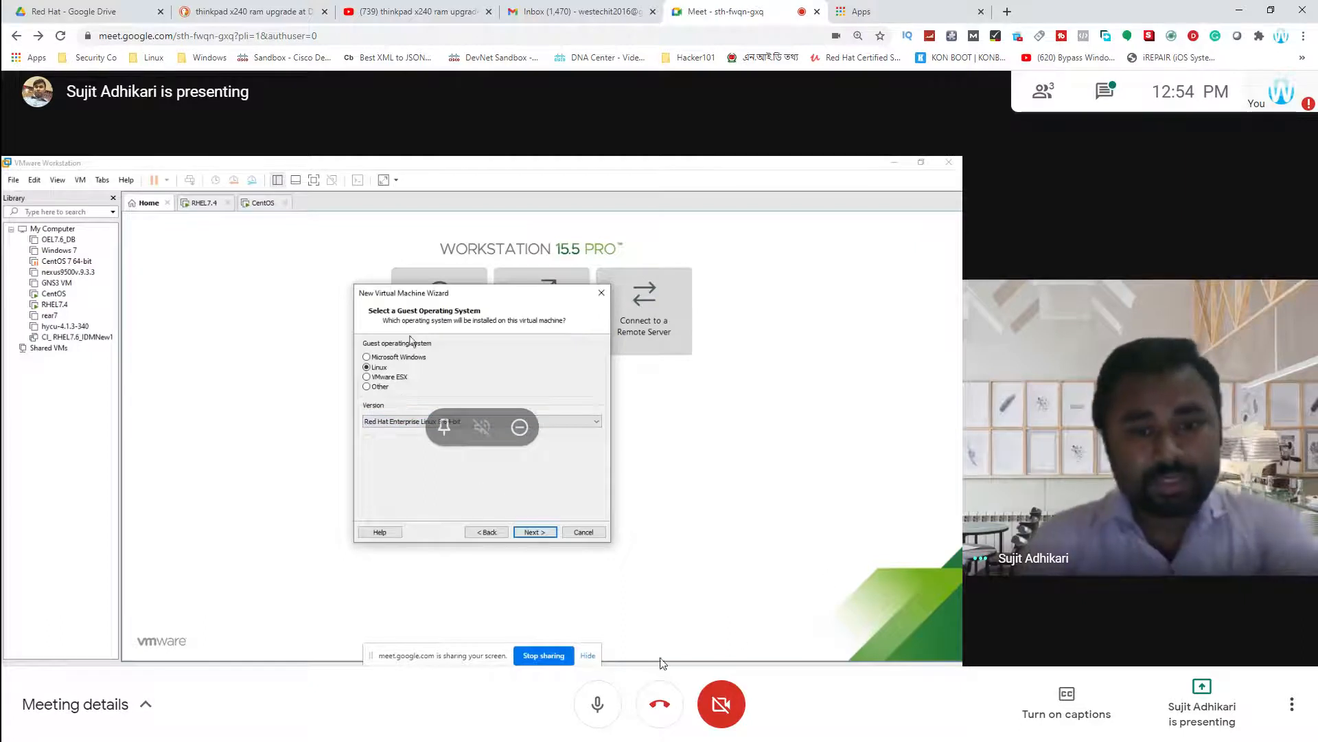
left_click(583, 699)
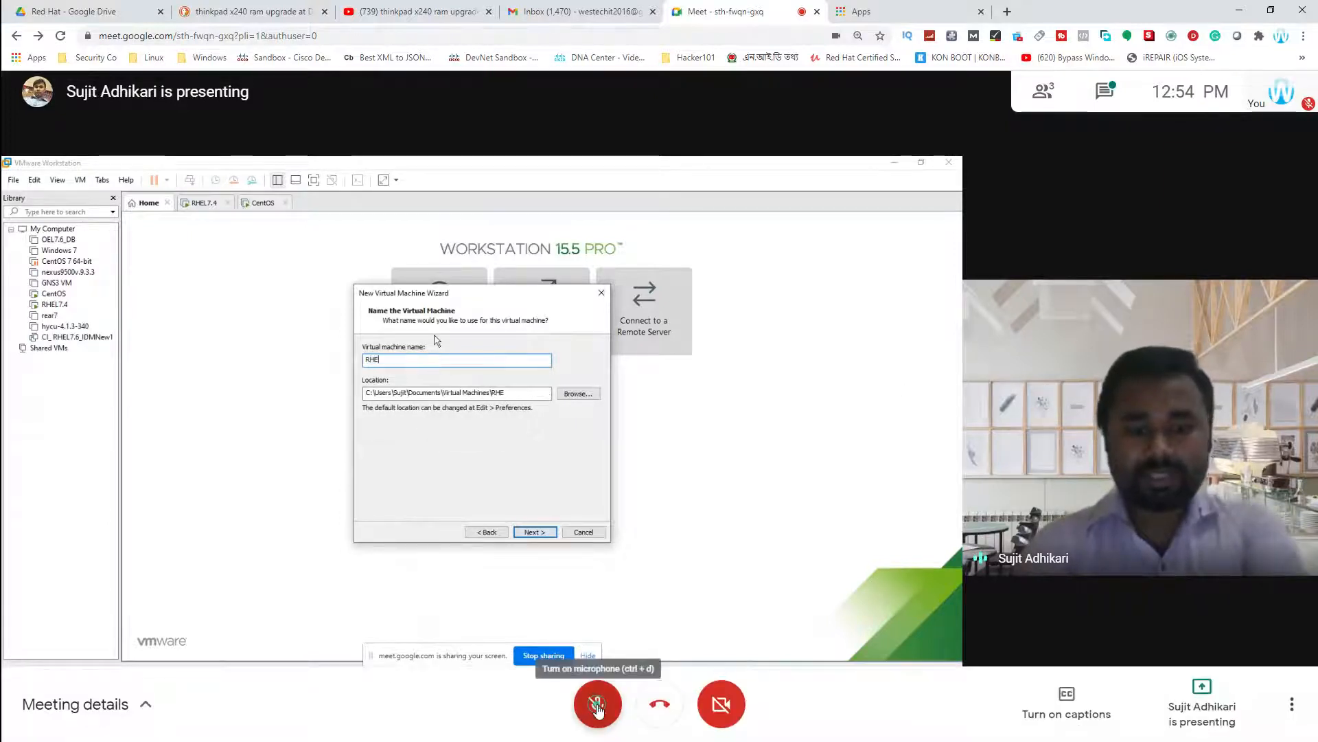
Step: Toggle the microphone on, off, and on again, leaving it unmuted to talk
left_click(596, 708)
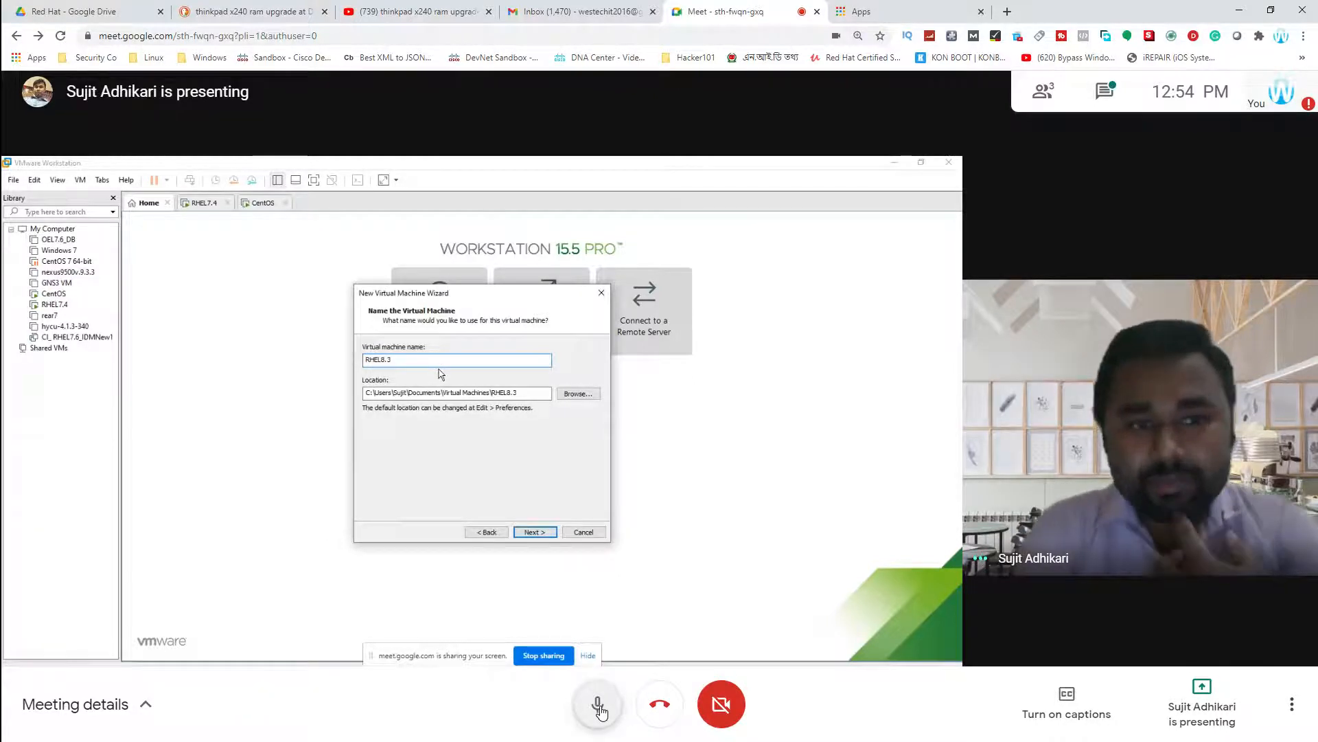
left_click(598, 707)
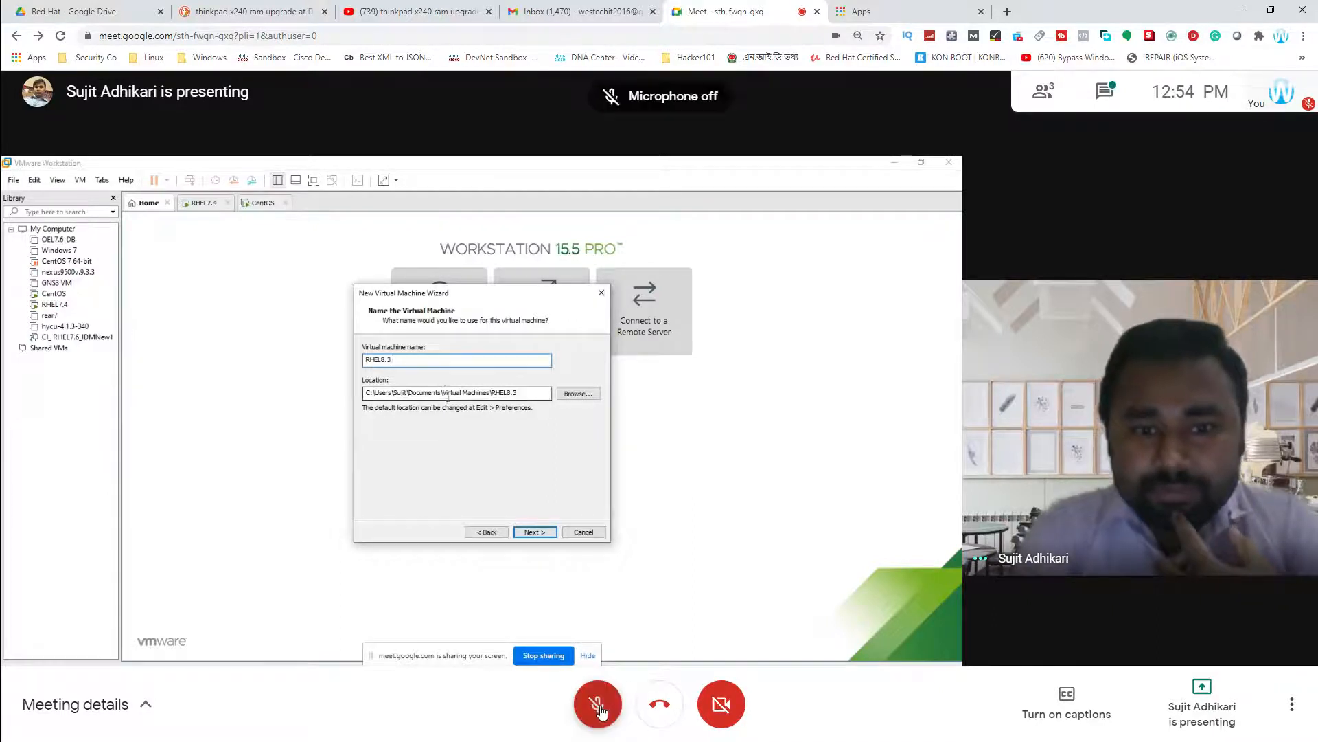
left_click(602, 707)
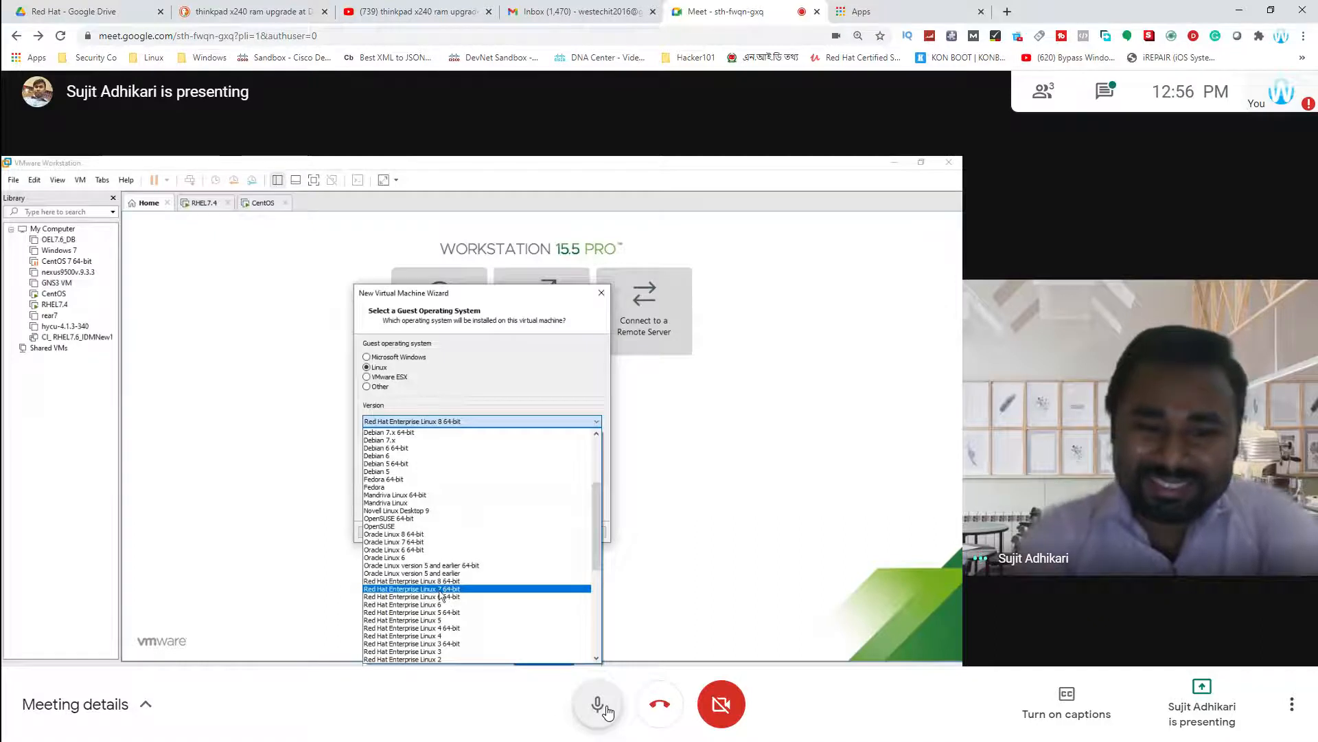
Step: Mute, unmute, then mute again while the presenter names the VM RHEL8.3
left_click(602, 709)
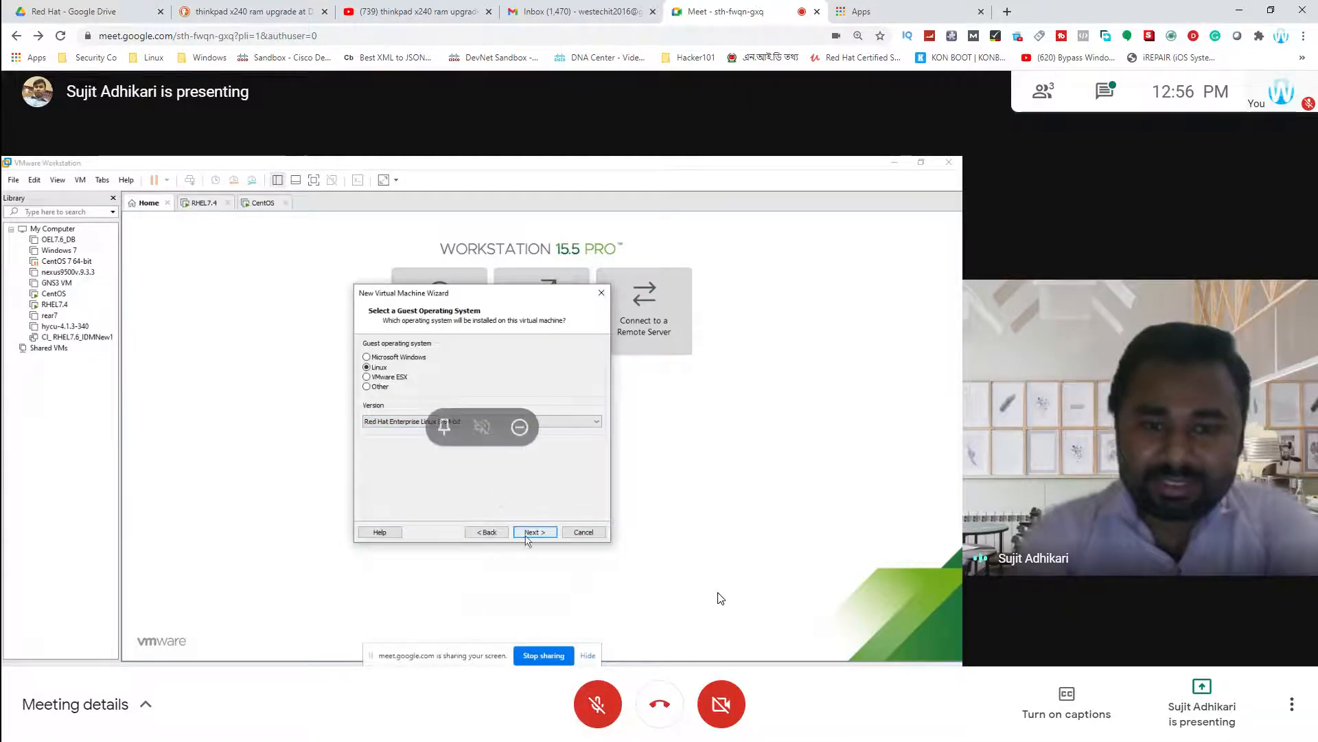
left_click(534, 531)
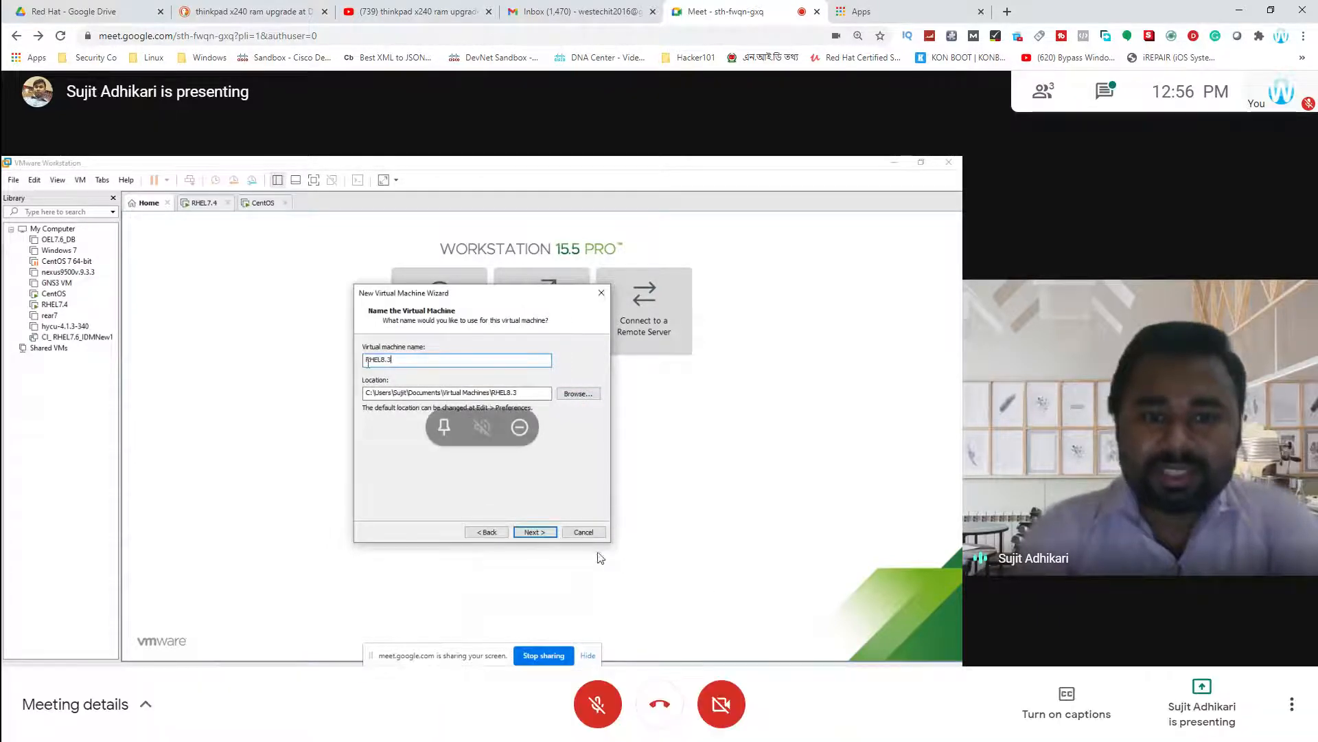
left_click(604, 718)
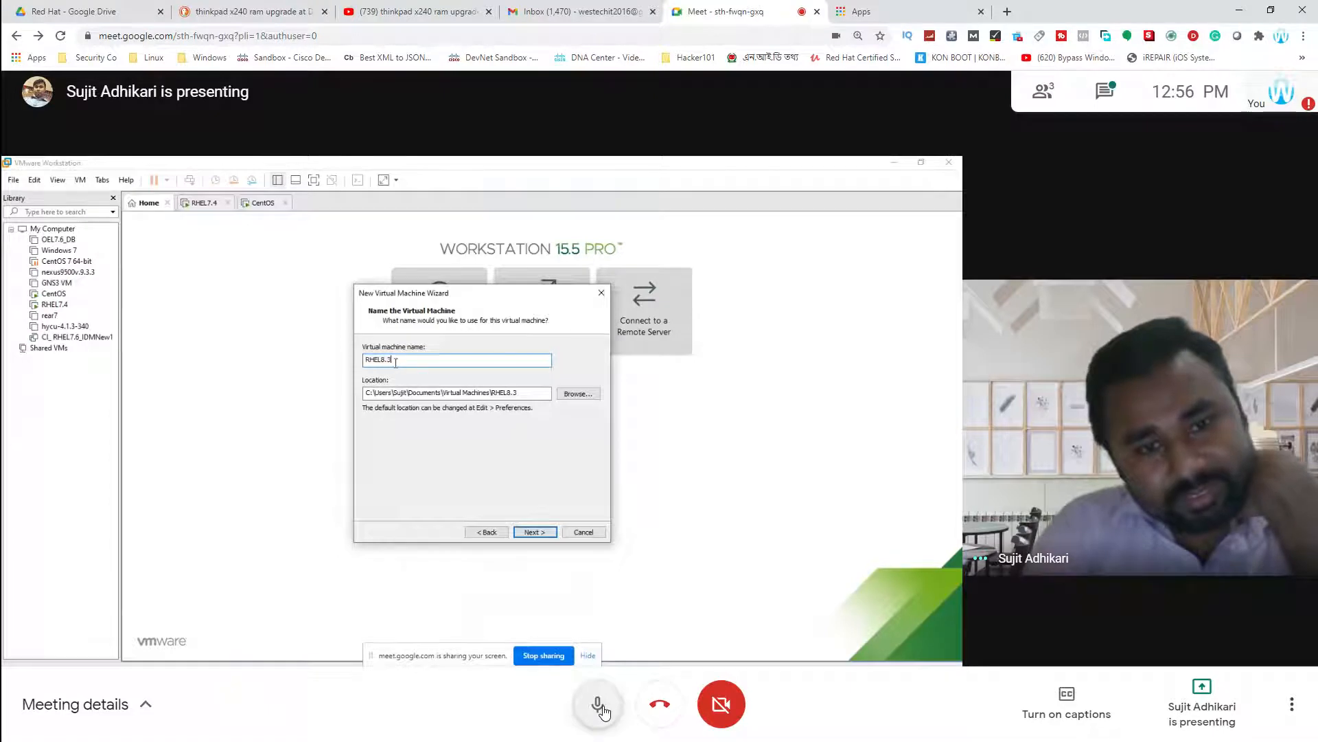
left_click(599, 707)
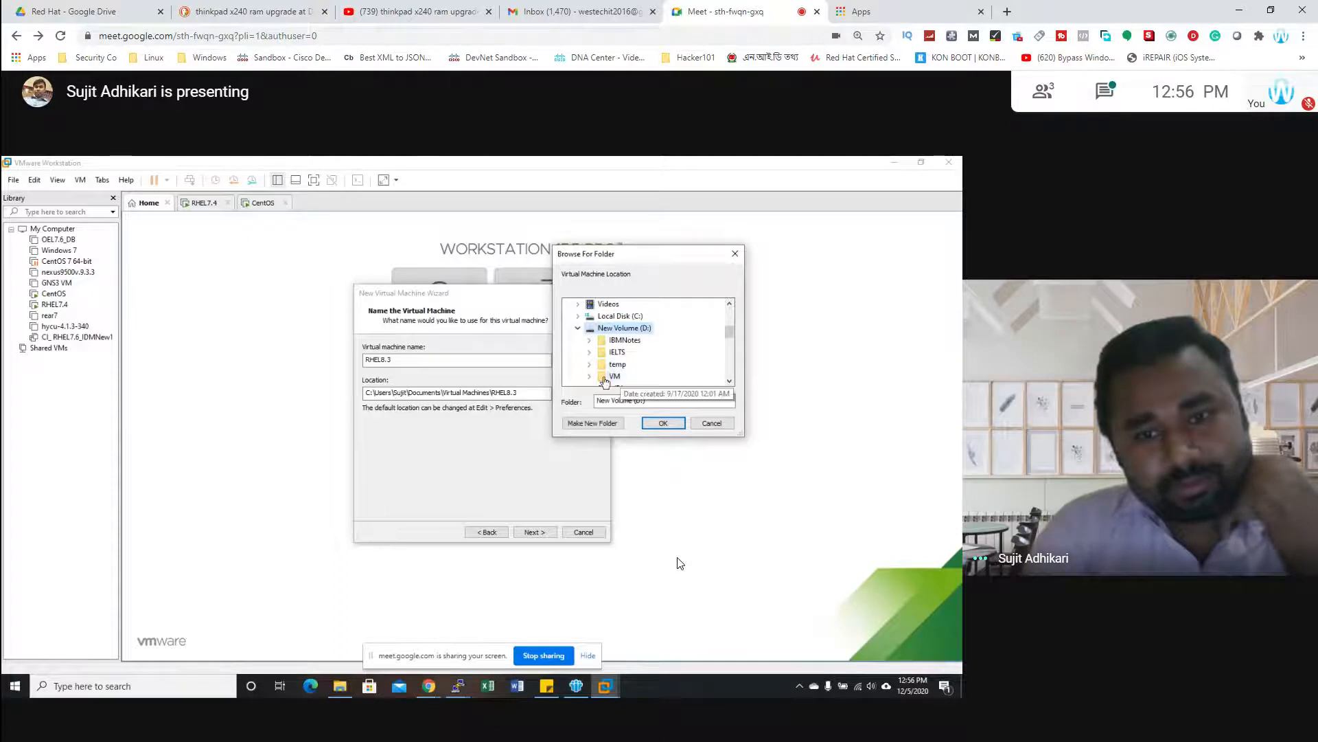
left_click(597, 703)
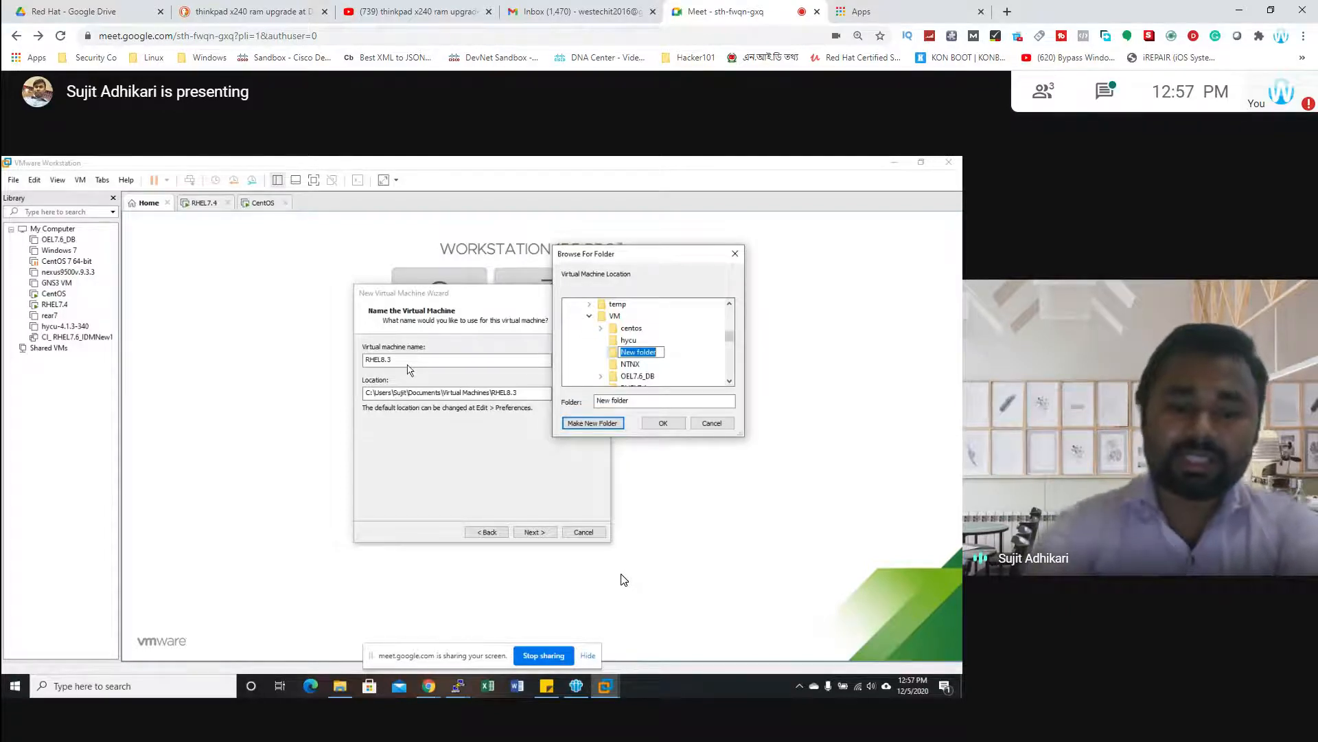
type("RHEL")
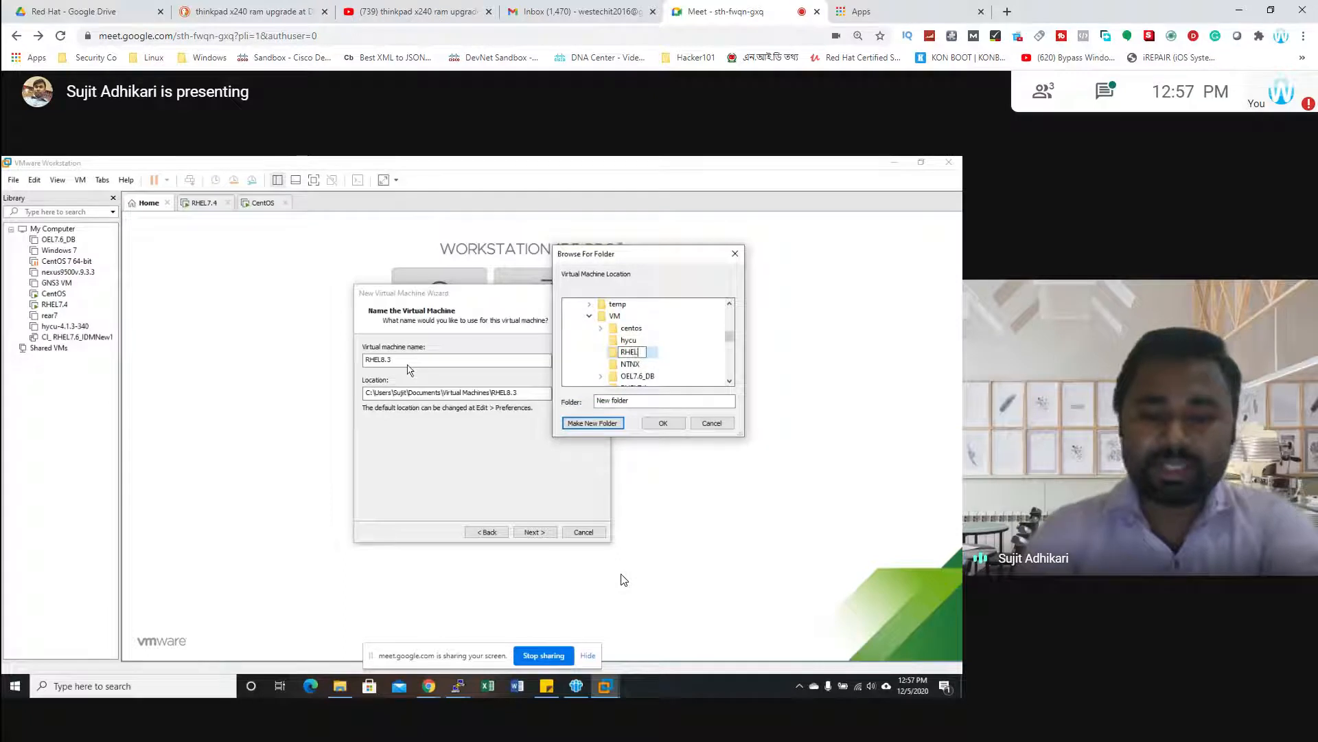
type("8.3")
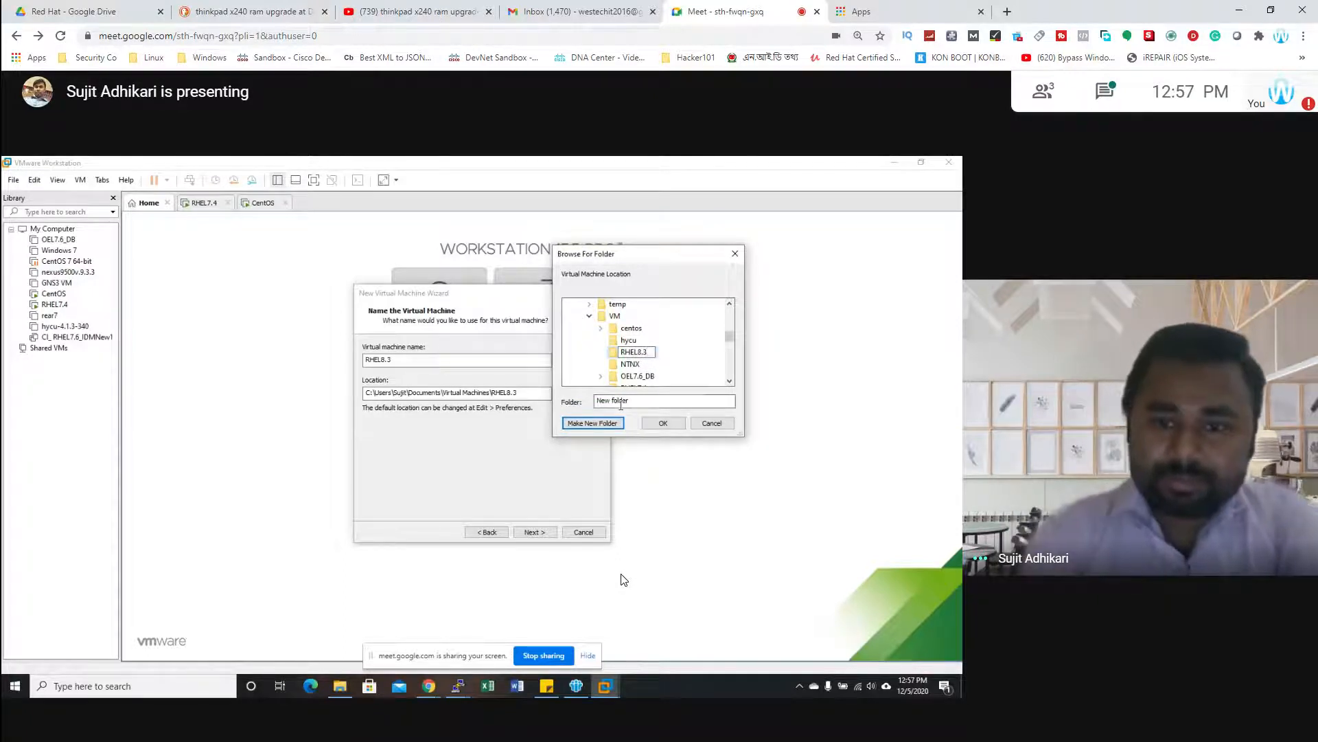
key("Return")
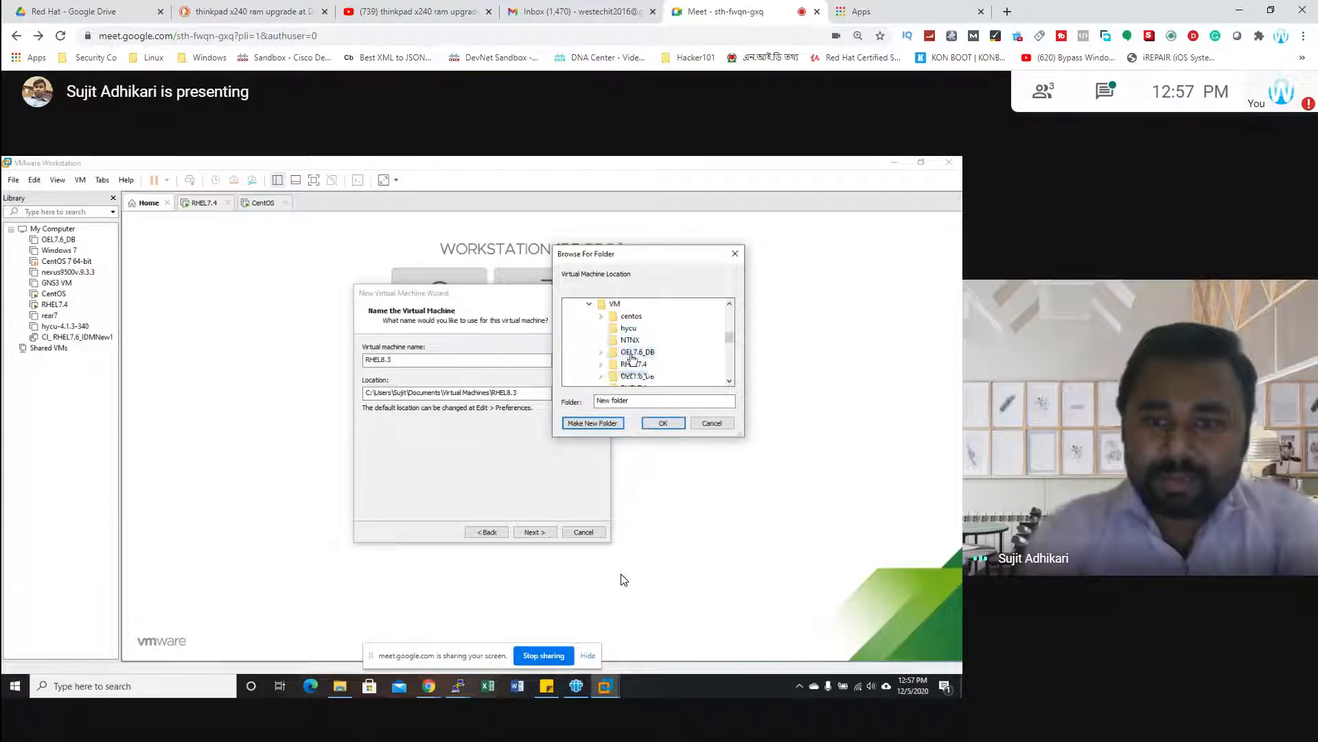
left_click(729, 382)
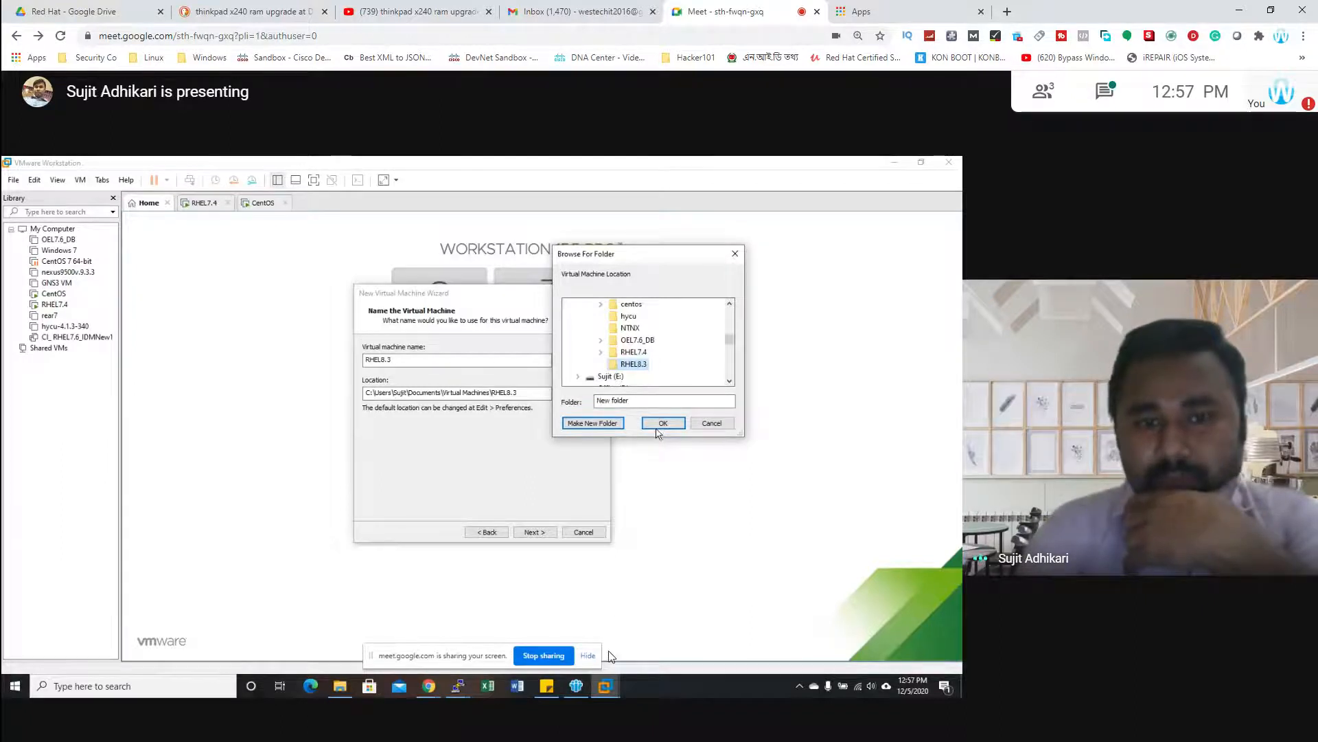
left_click(604, 706)
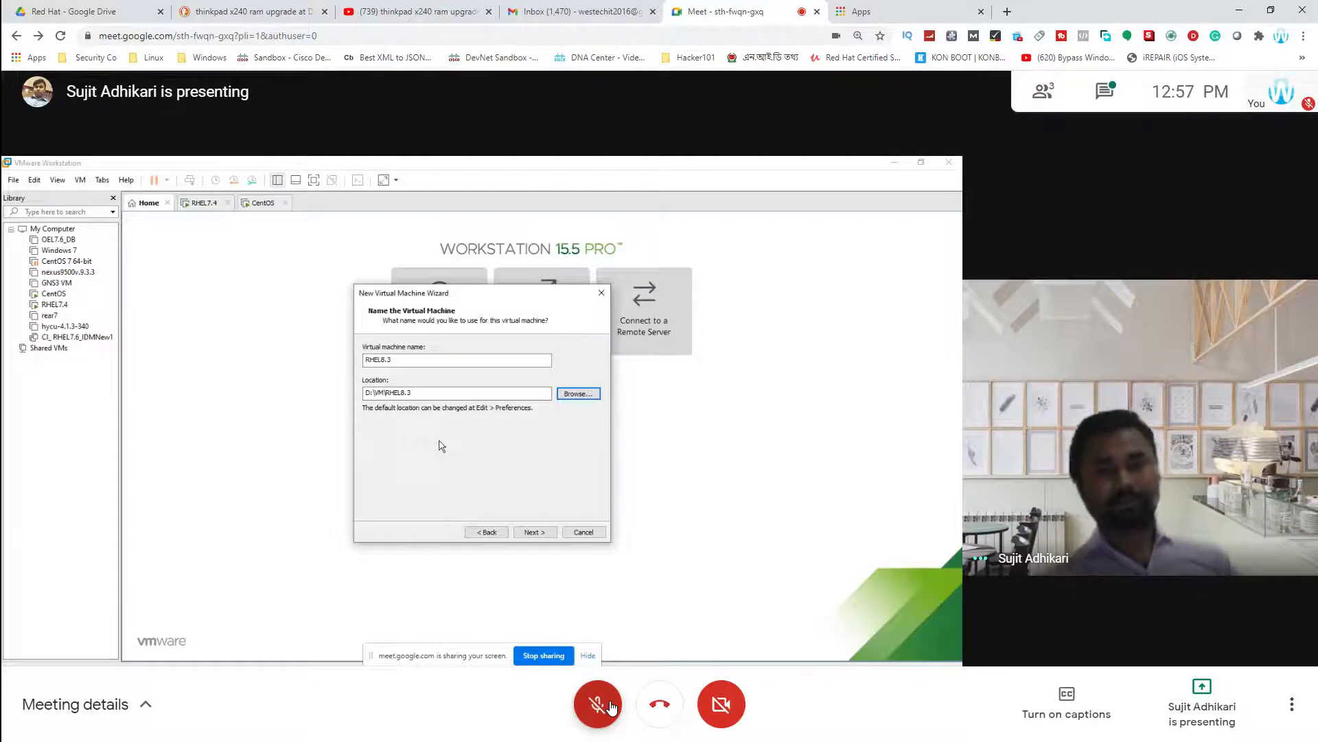
left_click(612, 709)
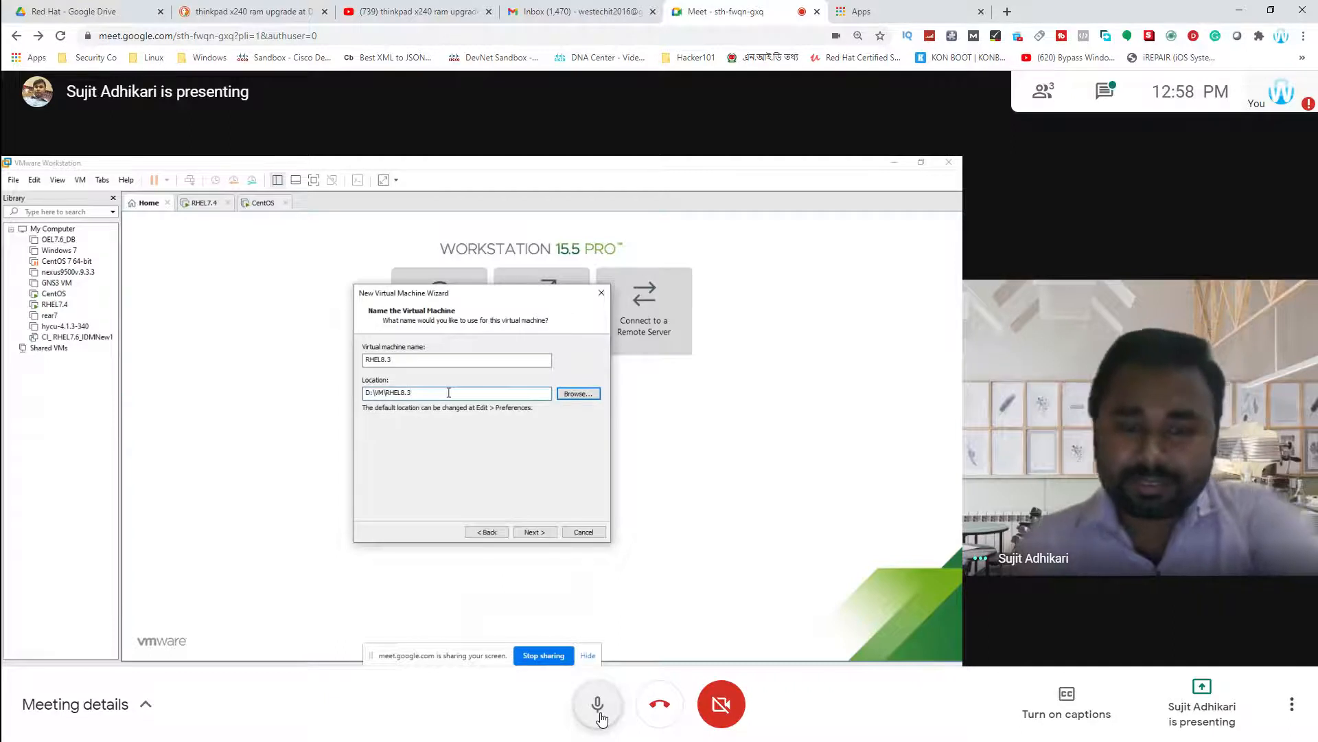
left_click(600, 714)
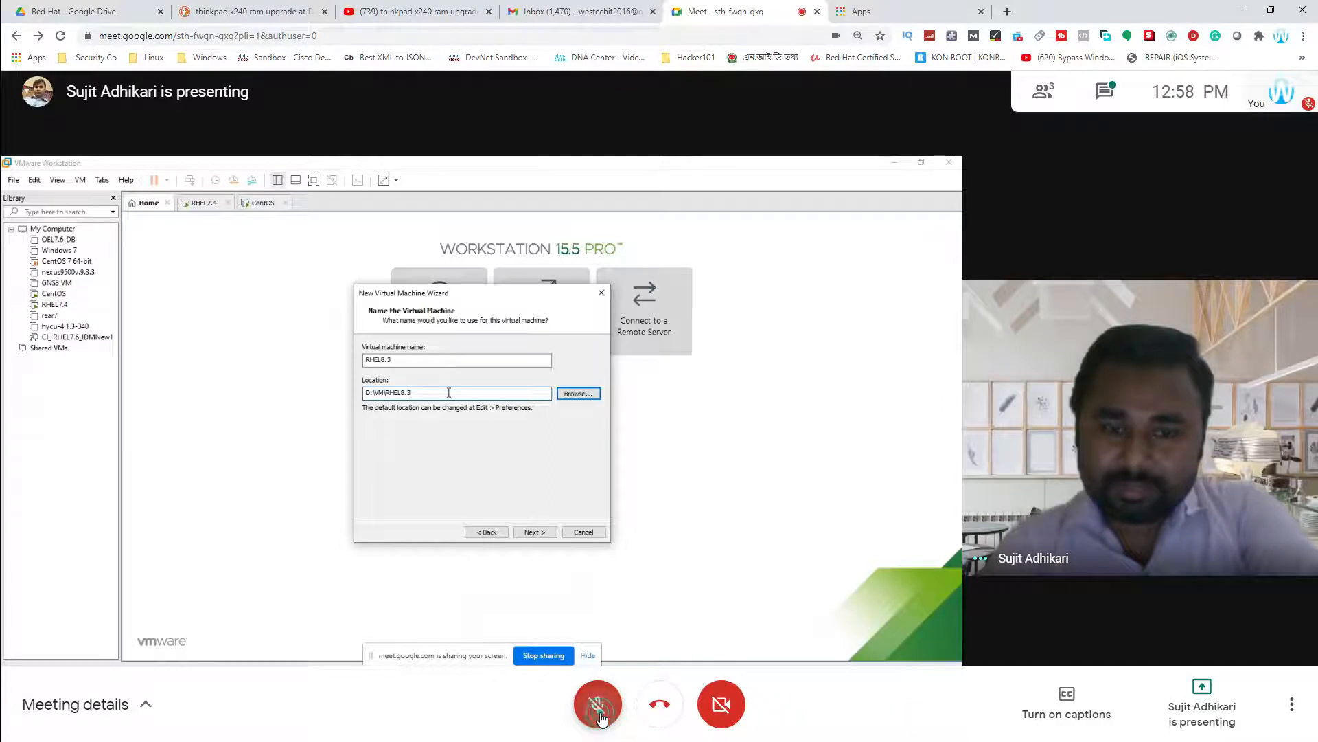
left_click(600, 715)
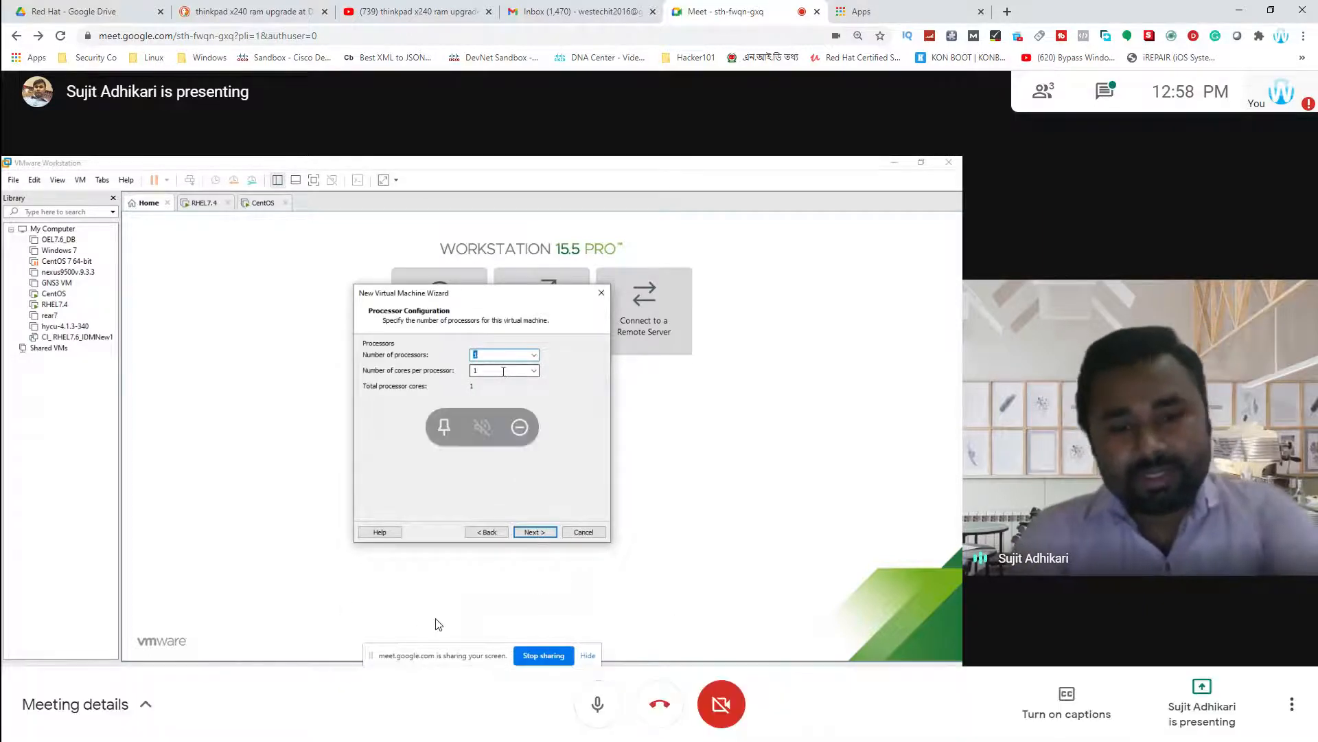
left_click(608, 716)
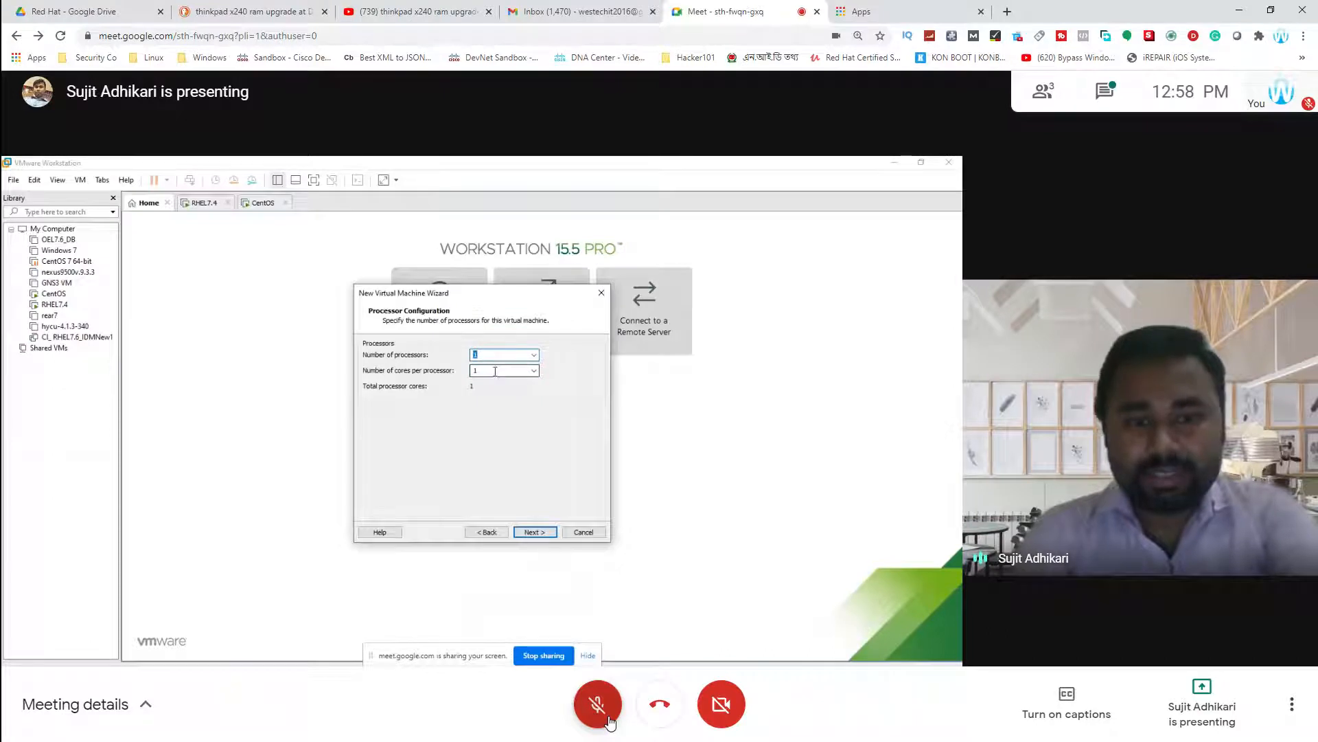
left_click(607, 719)
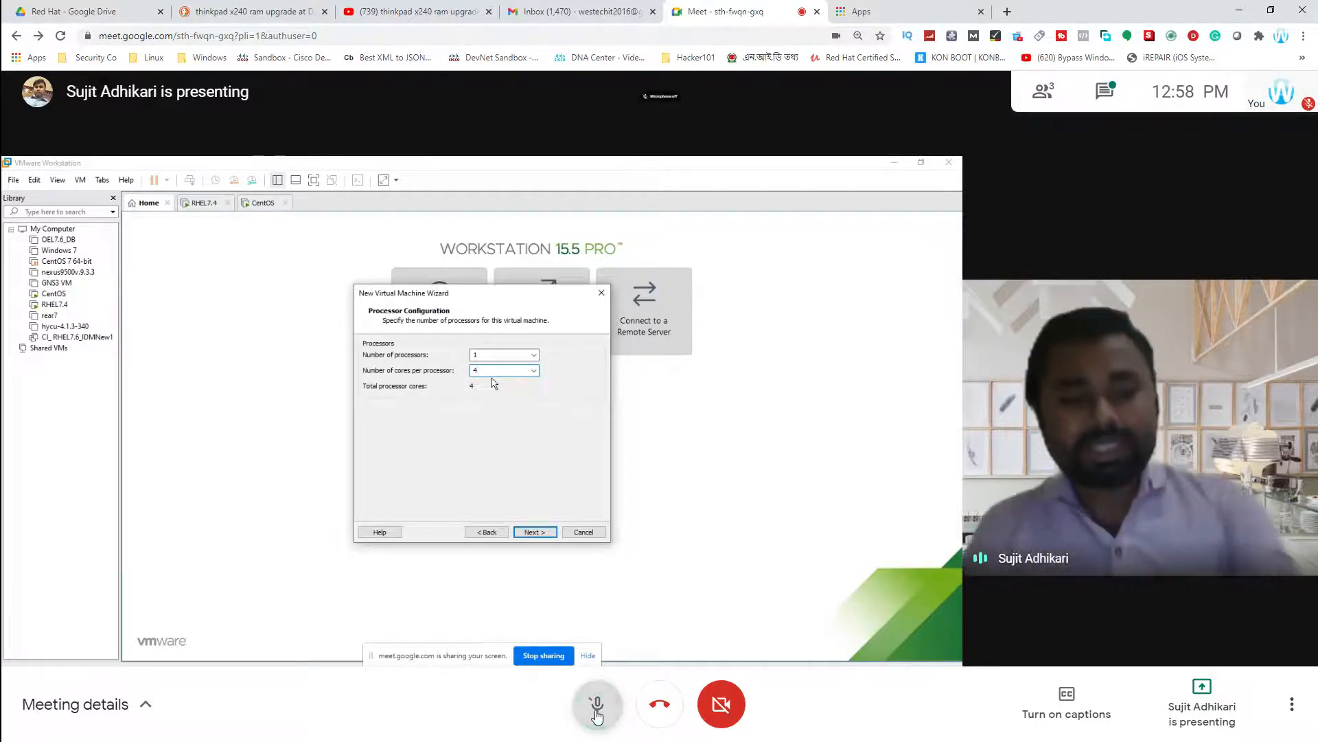
left_click(597, 707)
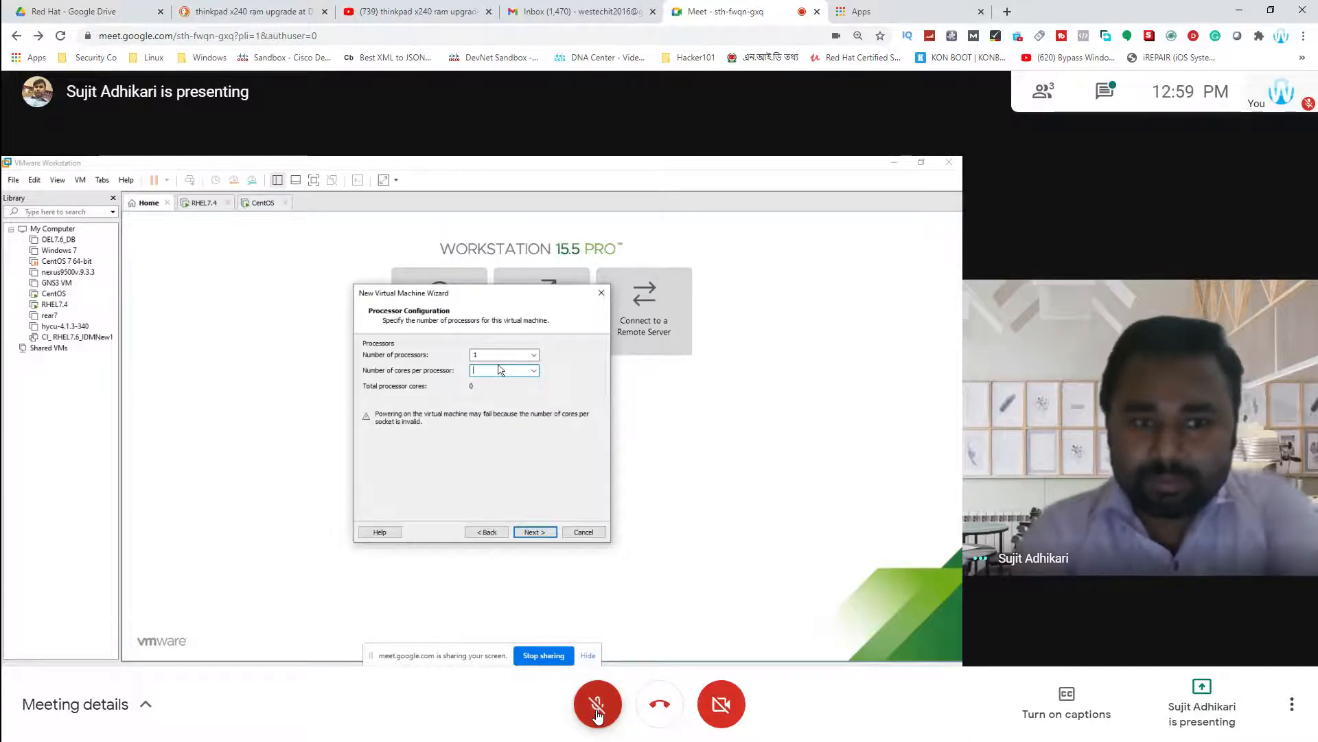
left_click(596, 712)
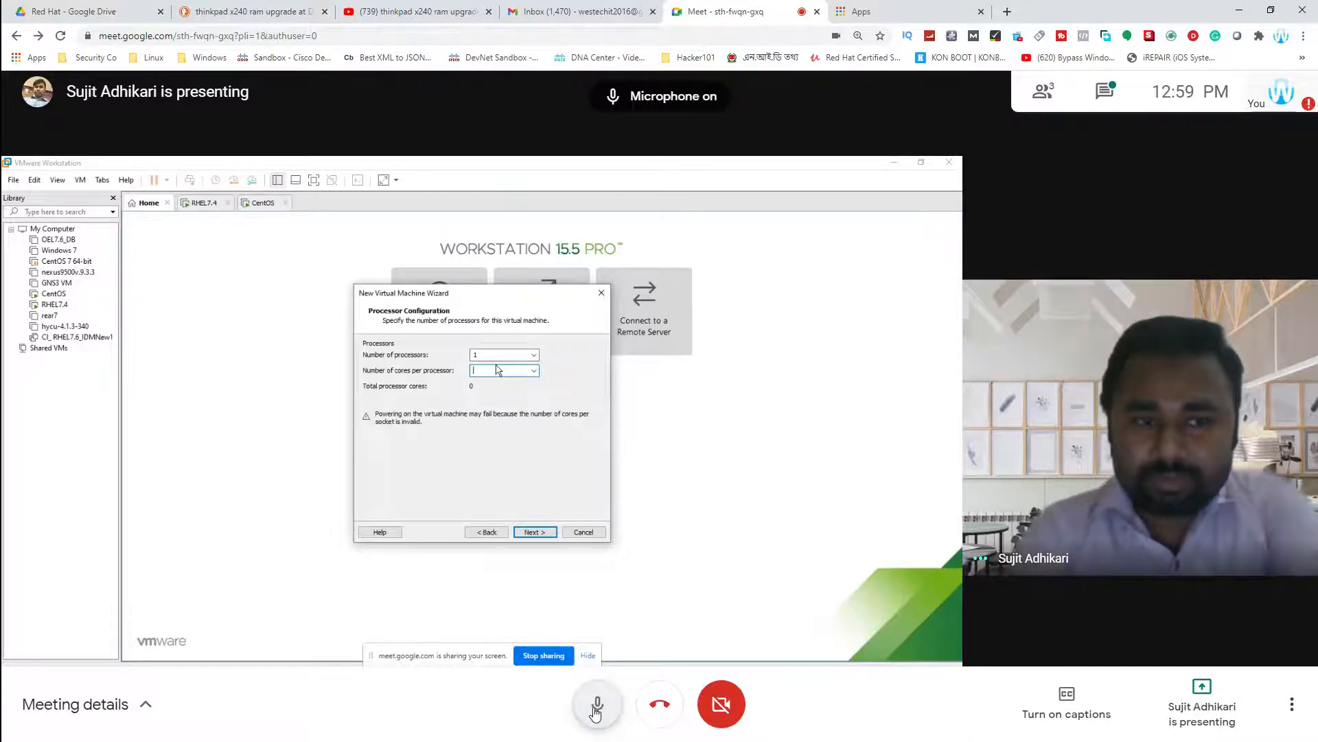
left_click(596, 713)
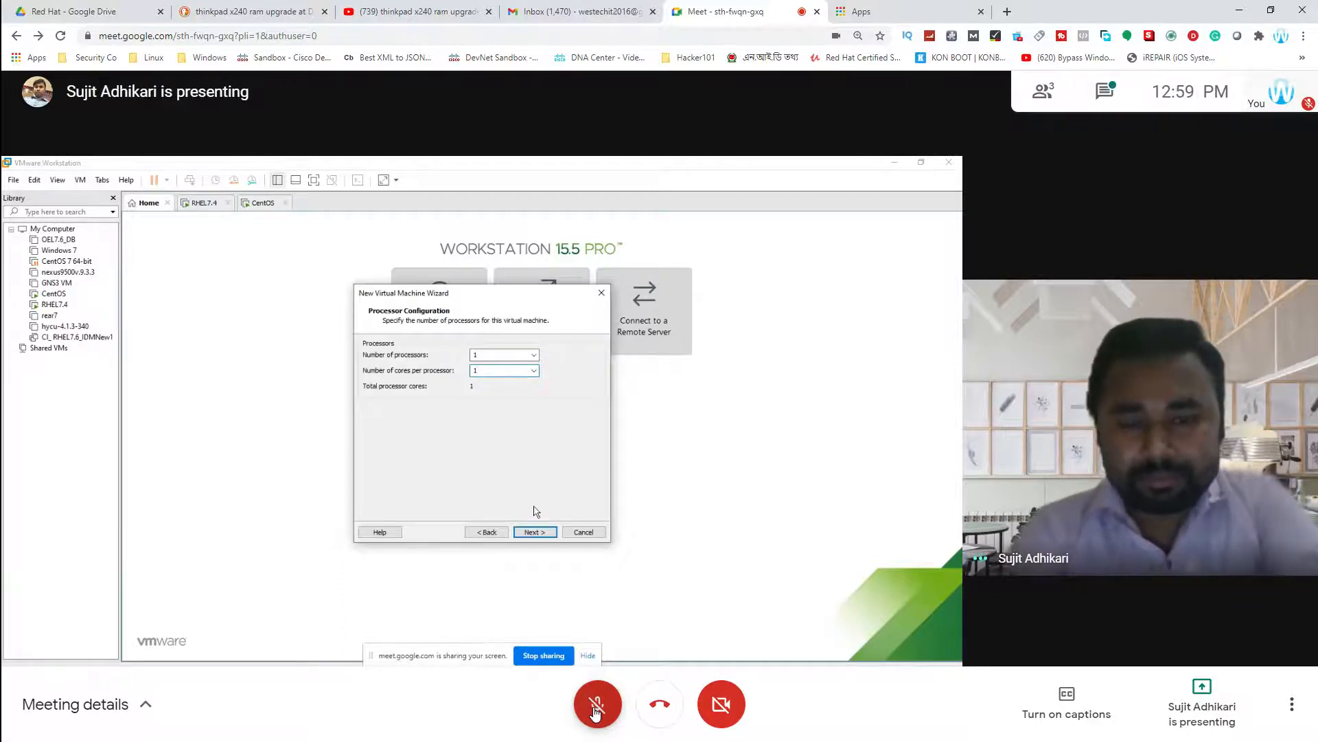
left_click(596, 709)
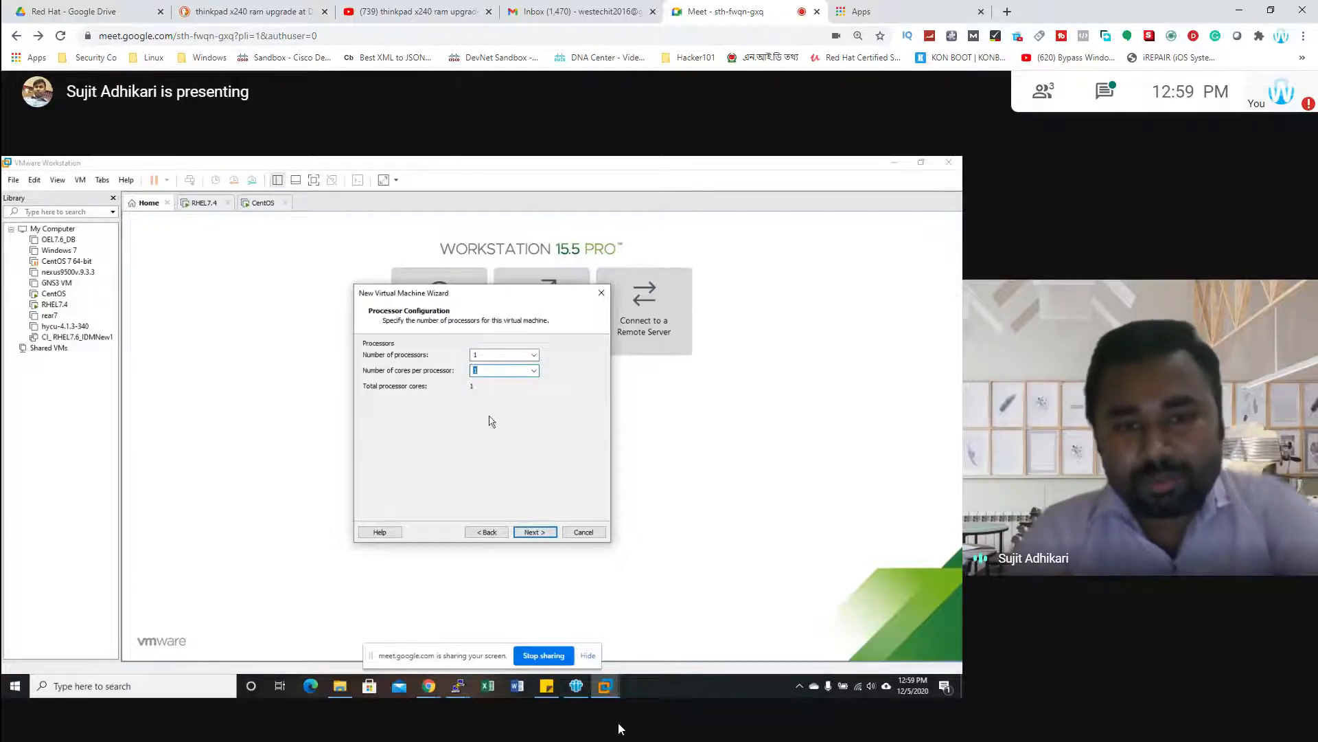
Step: Mute your microphone from the bottom call bar during the Task Manager share
mouse_move(591, 665)
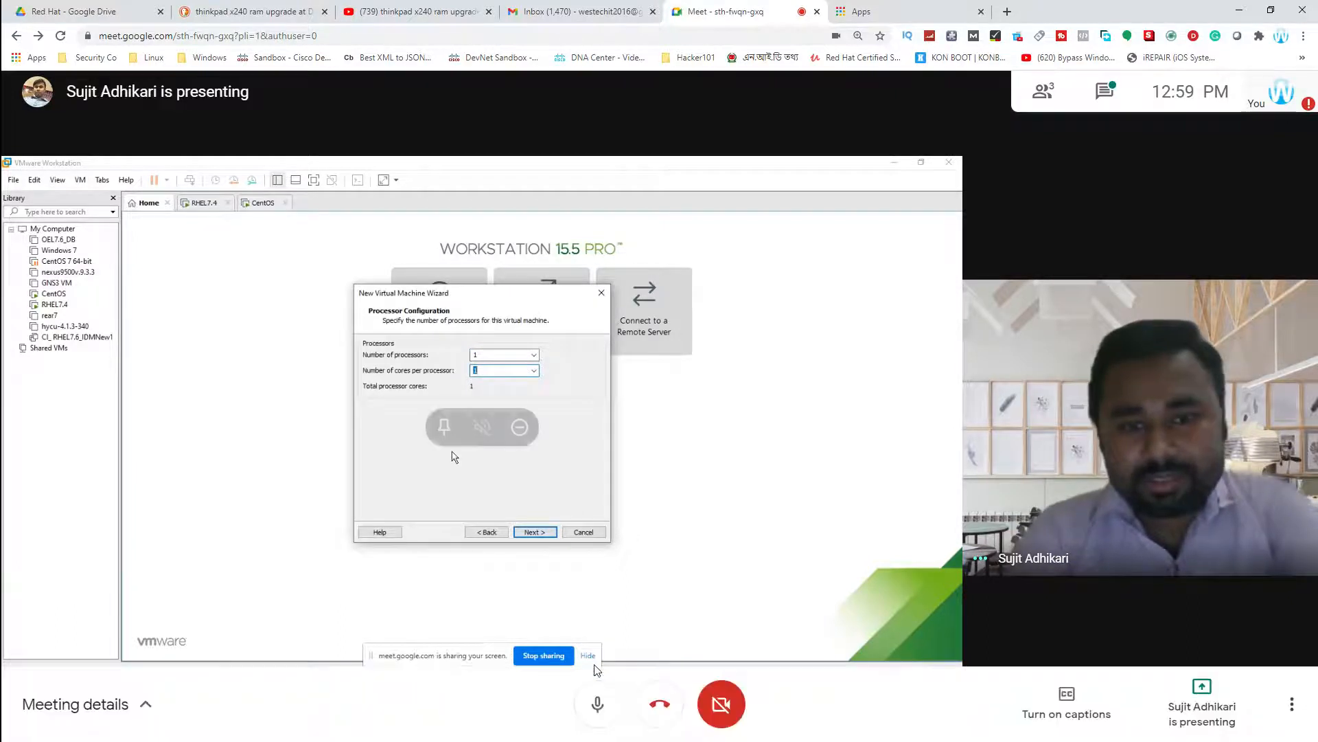
left_click(601, 702)
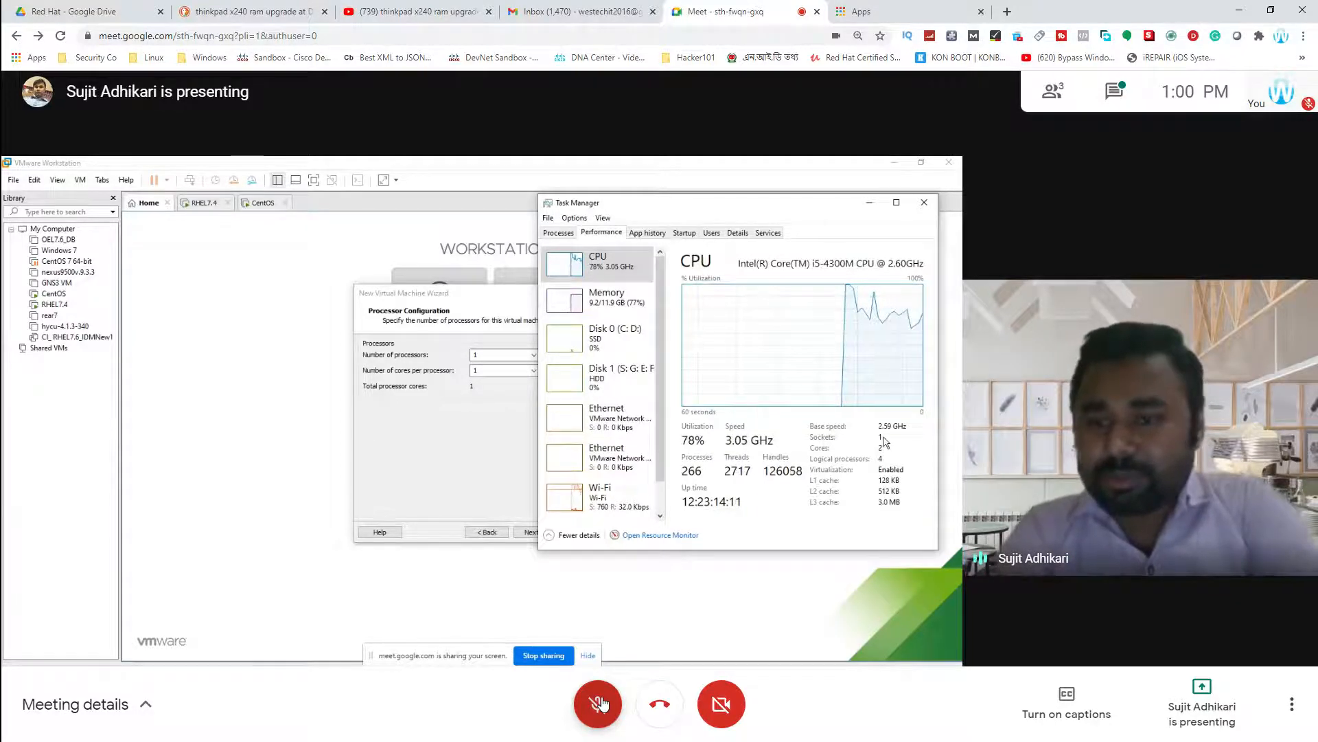
left_click(598, 704)
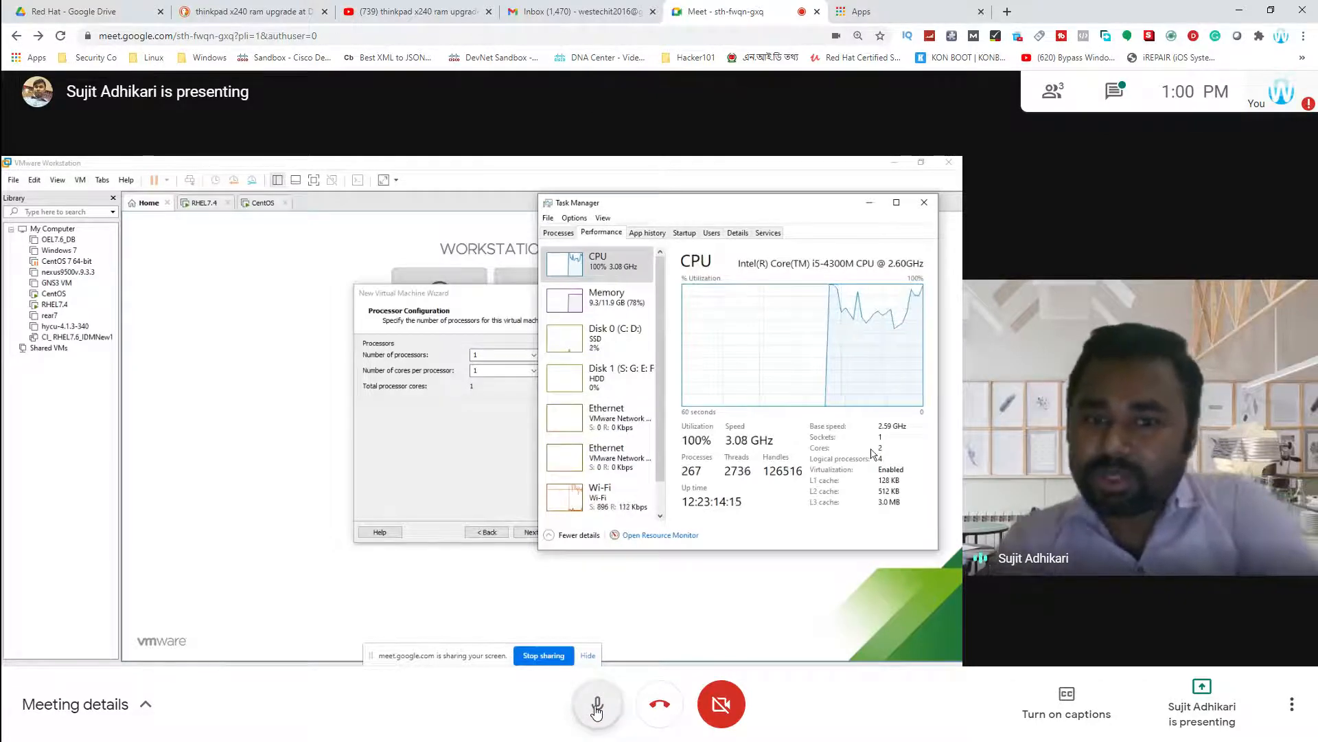
left_click(598, 707)
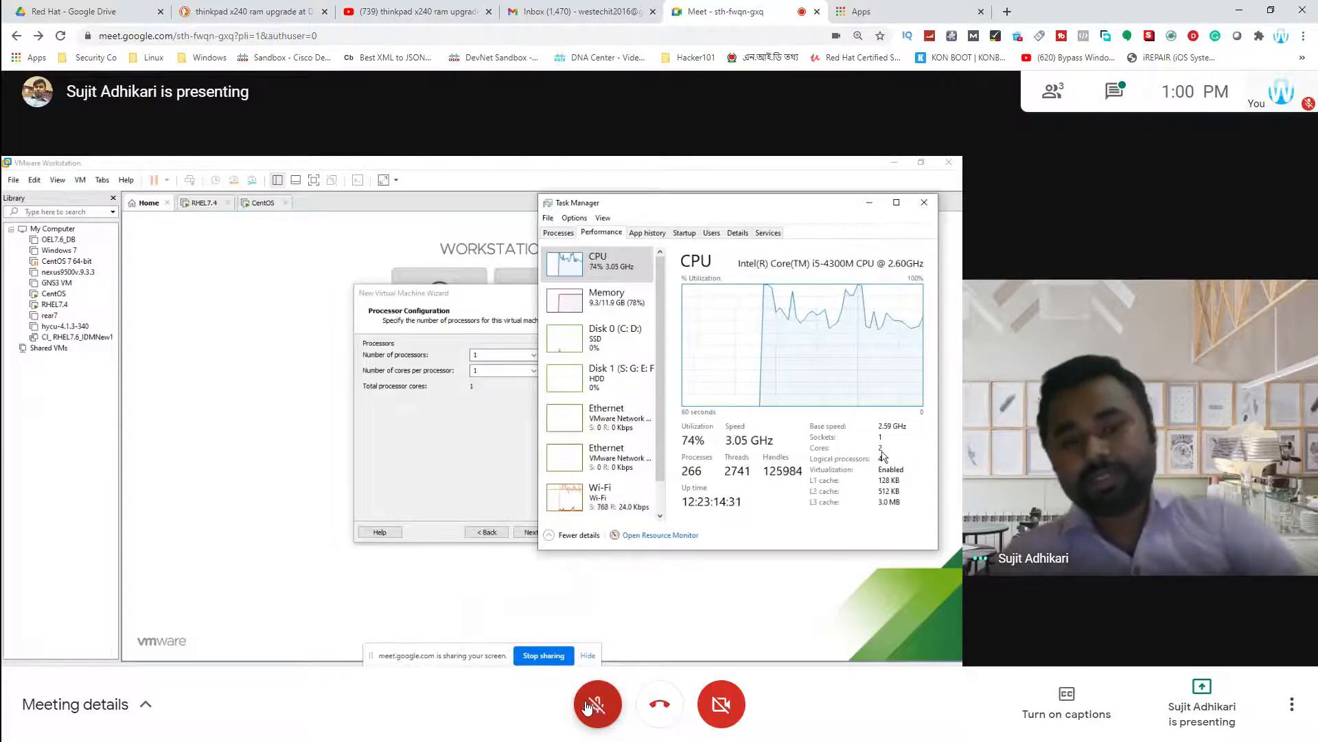
left_click(591, 708)
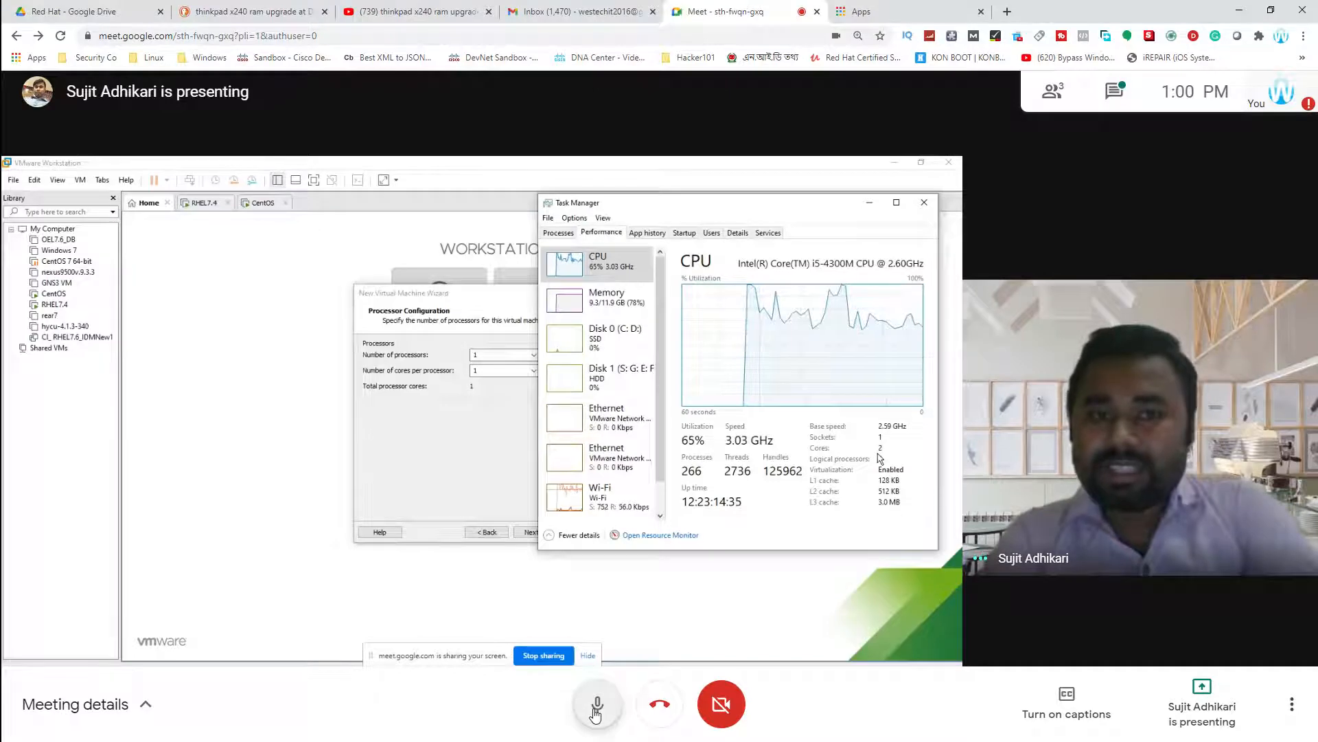
left_click(596, 711)
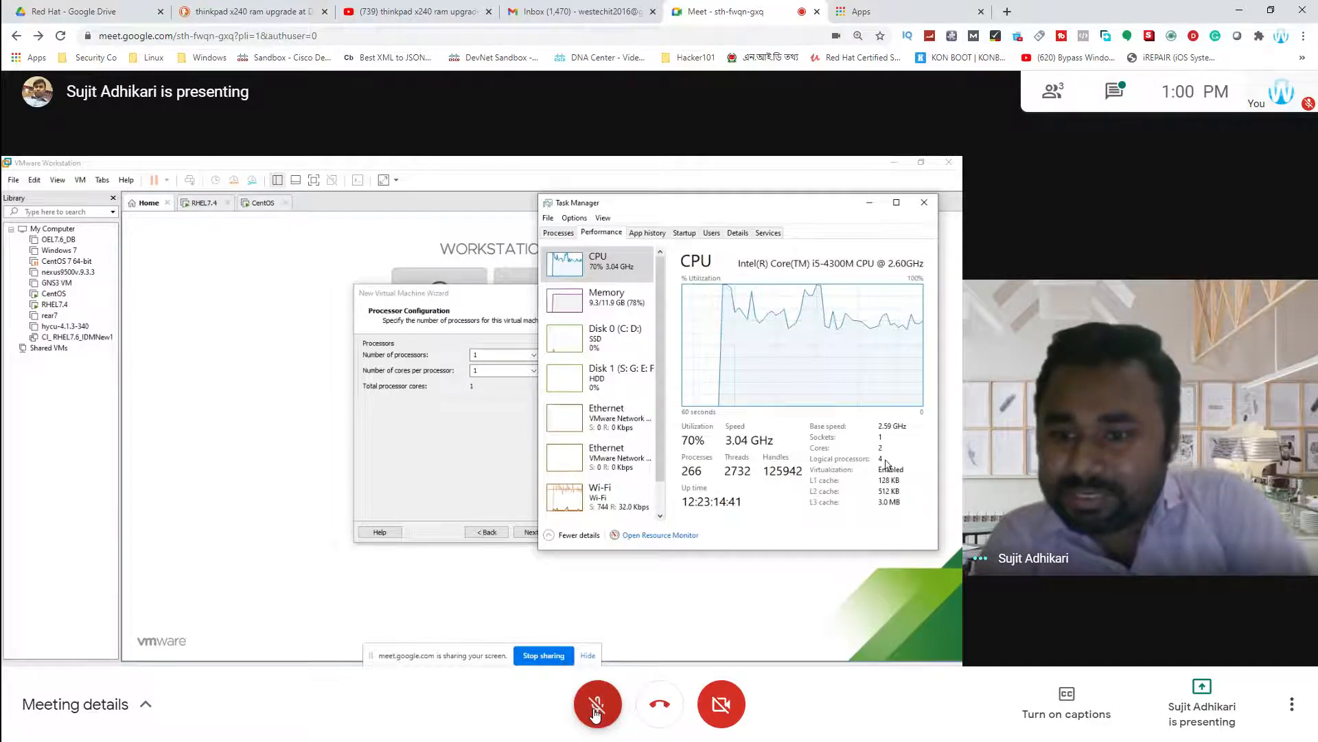
left_click(596, 711)
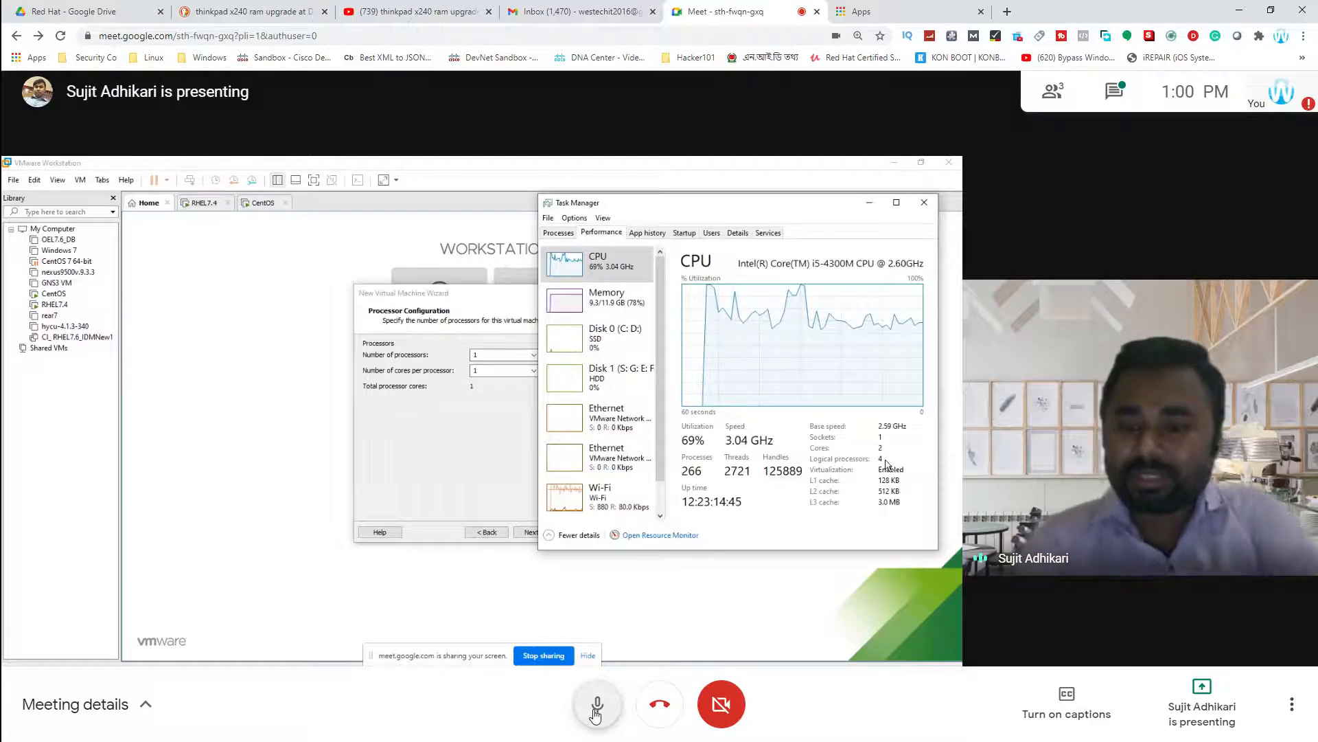
left_click(596, 710)
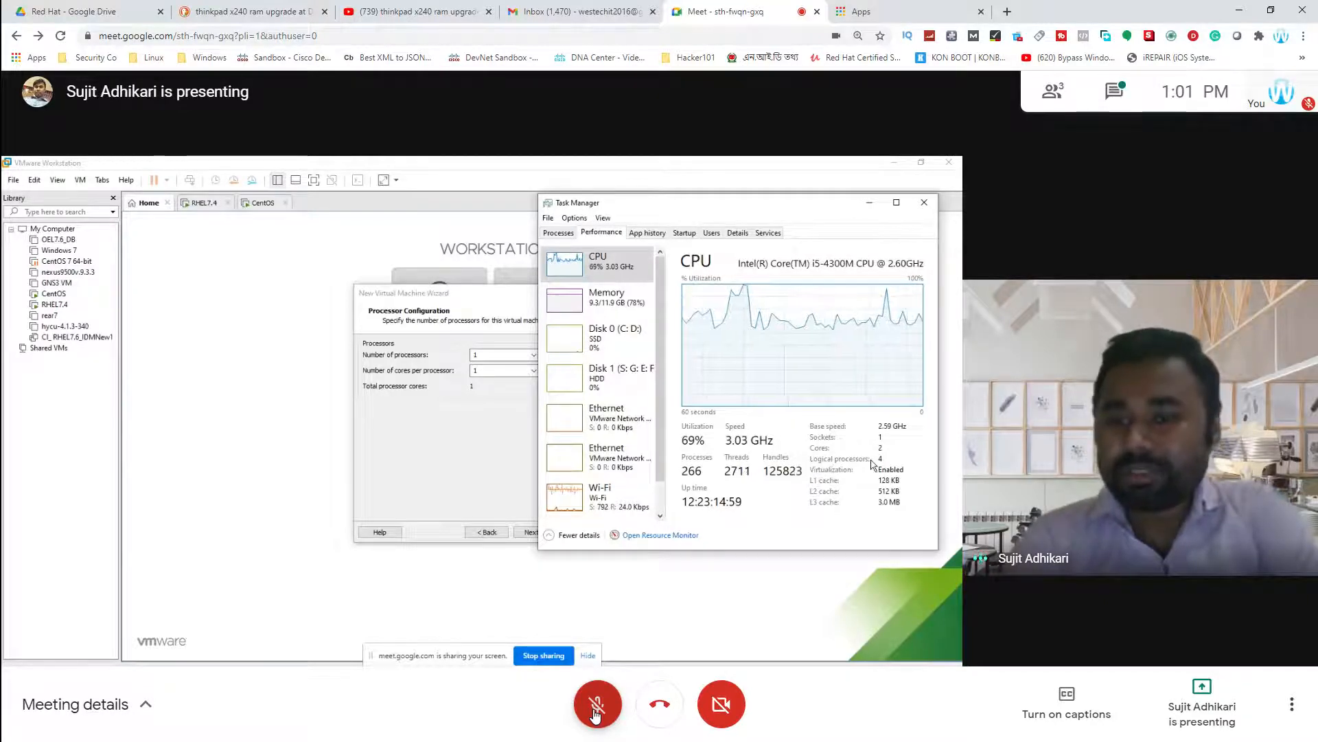
left_click(596, 704)
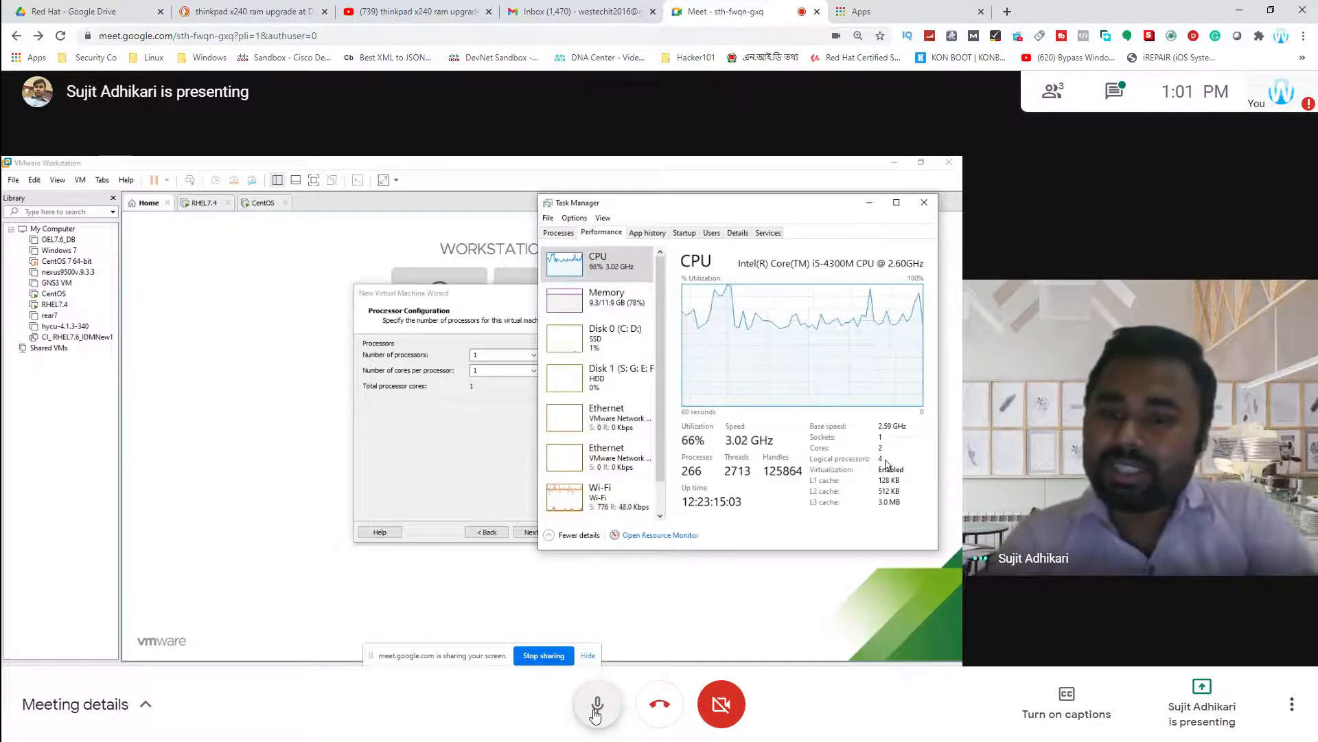
left_click(595, 711)
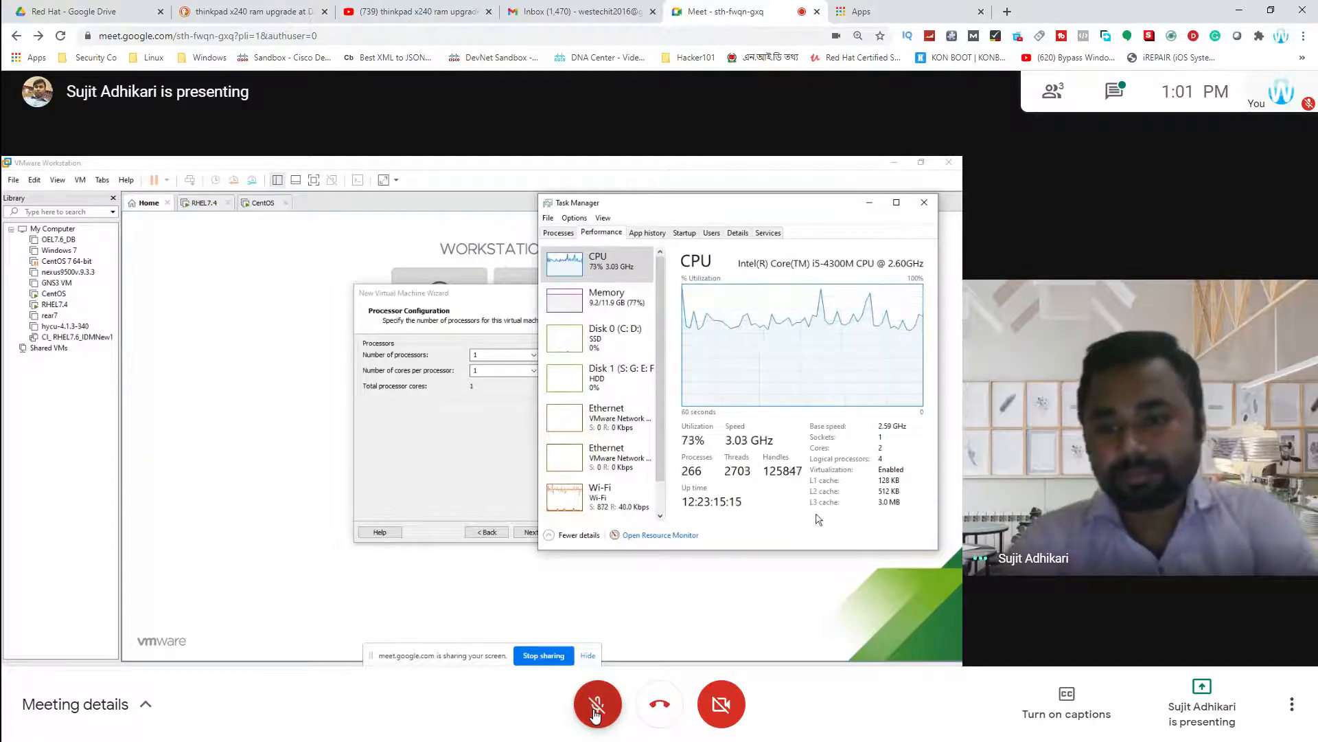
left_click(596, 714)
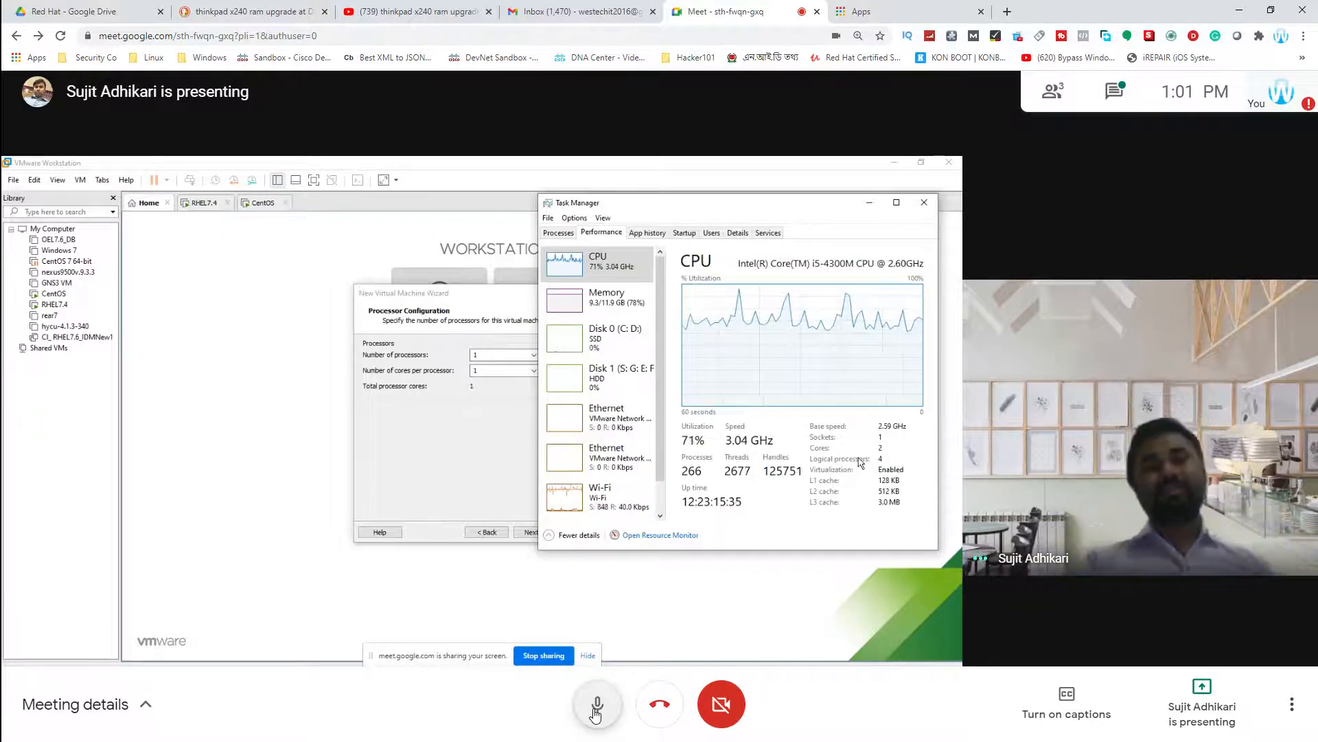
left_click(595, 711)
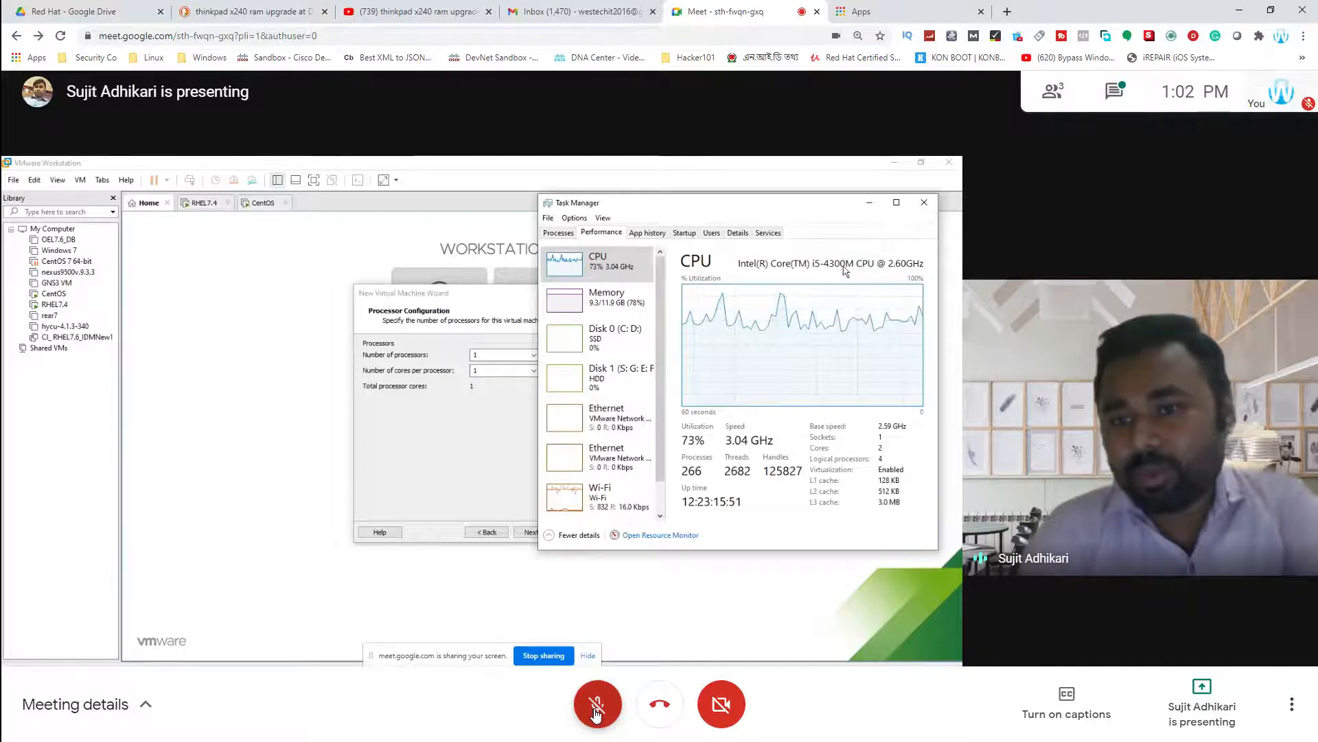
left_click(596, 707)
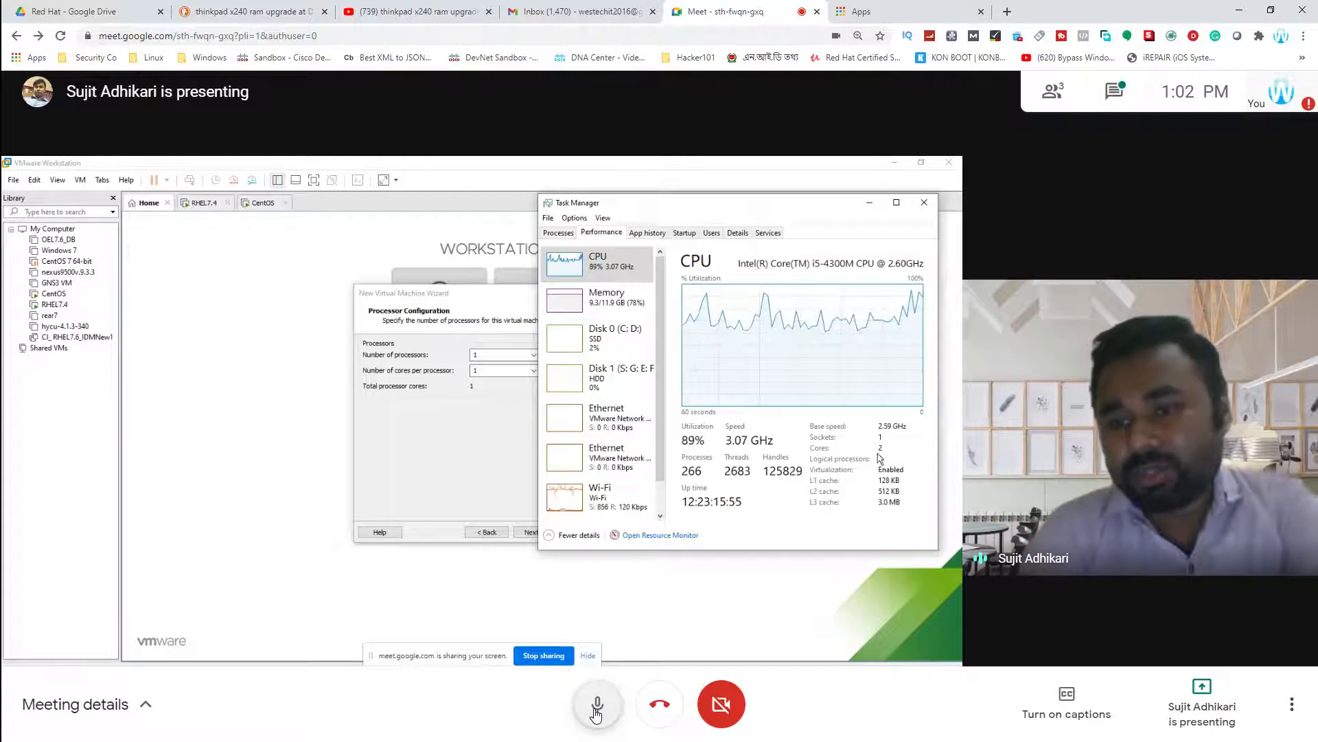
left_click(596, 707)
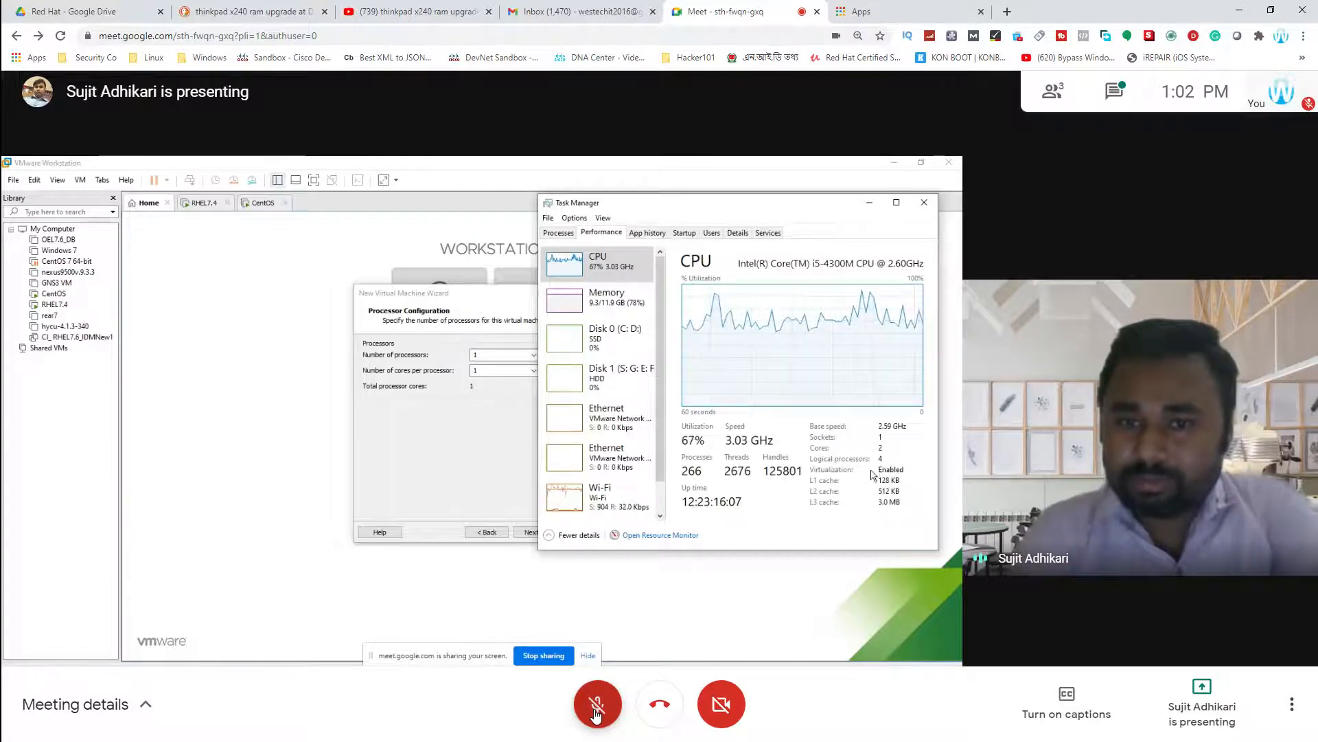
left_click(597, 704)
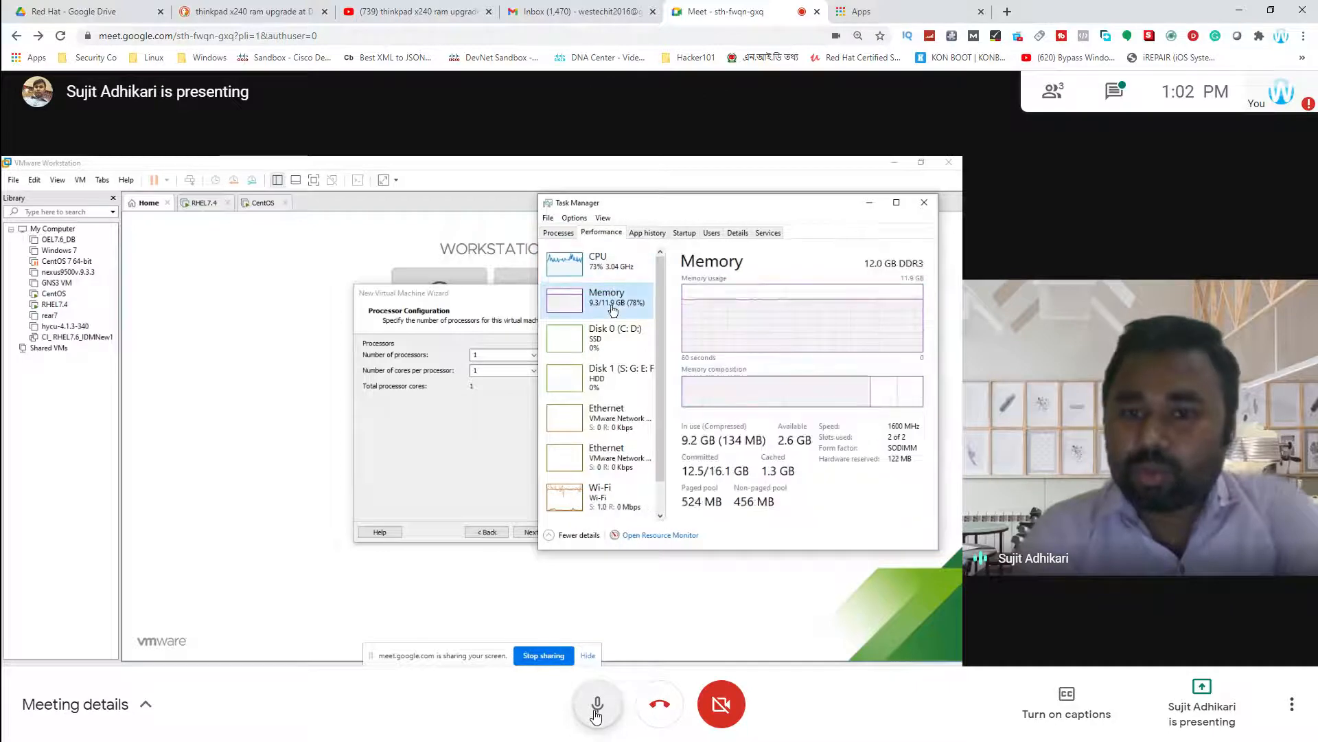
Step: Mute, briefly unmute twice to speak, and finish with the microphone muted
left_click(597, 708)
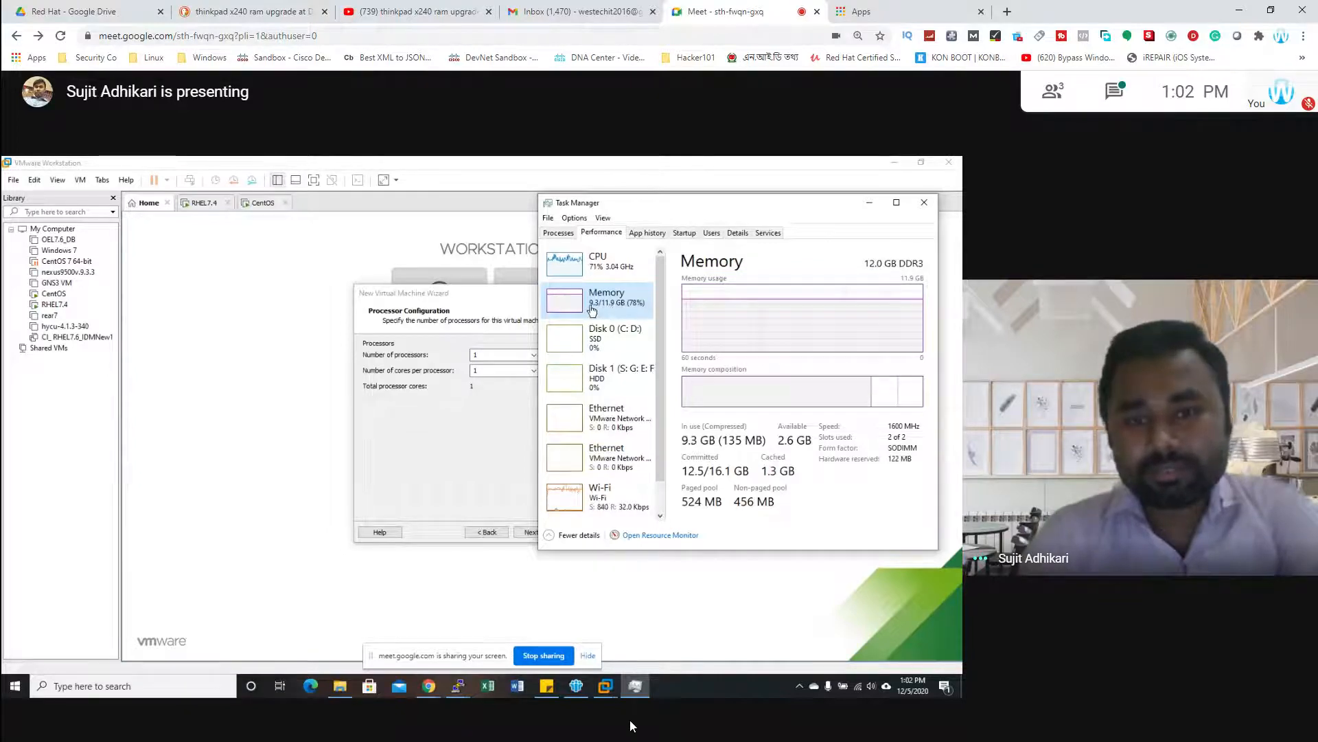
mouse_move(539, 682)
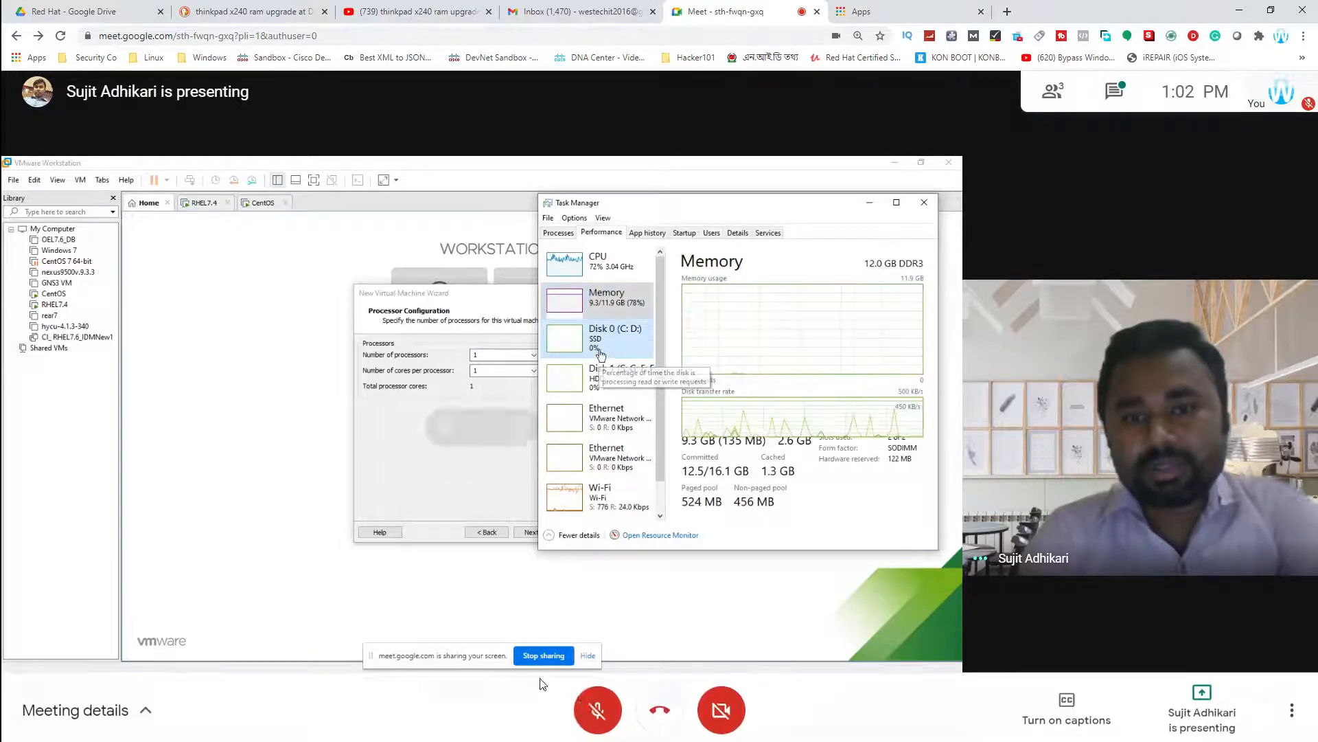
left_click(594, 705)
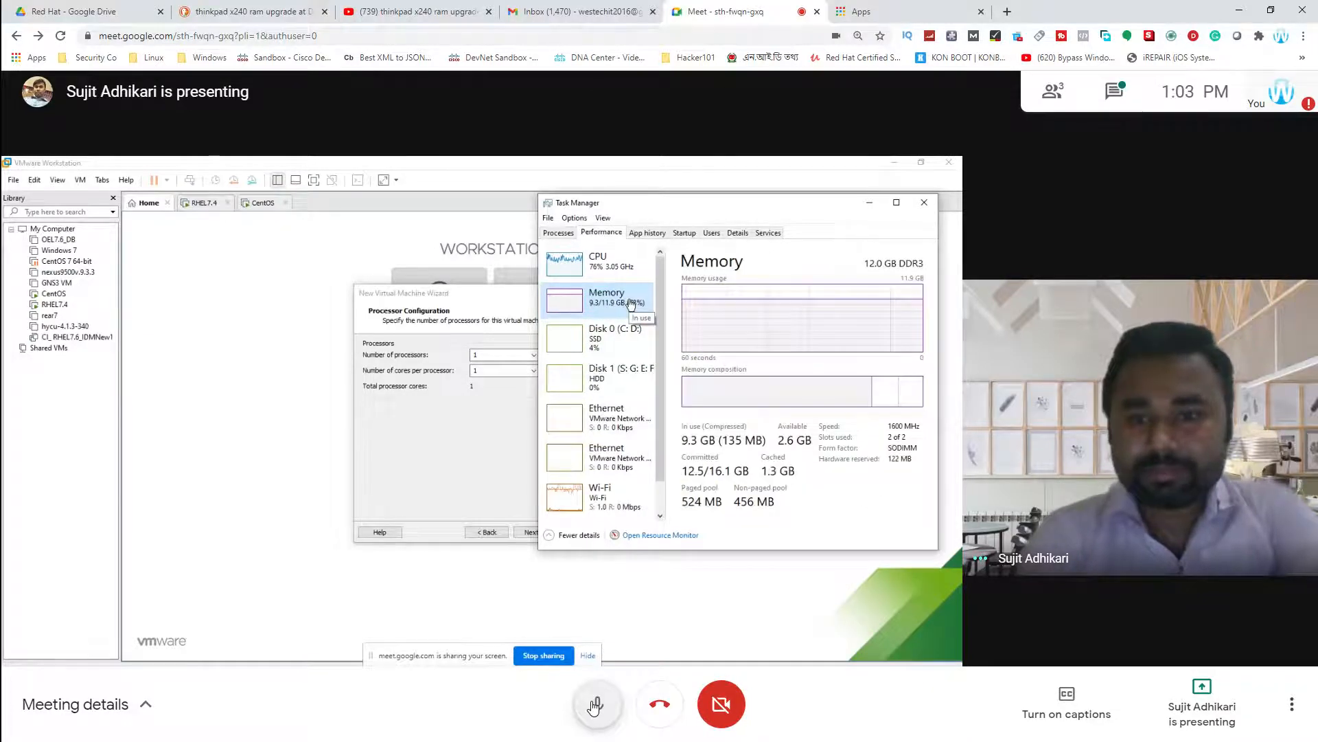
left_click(595, 705)
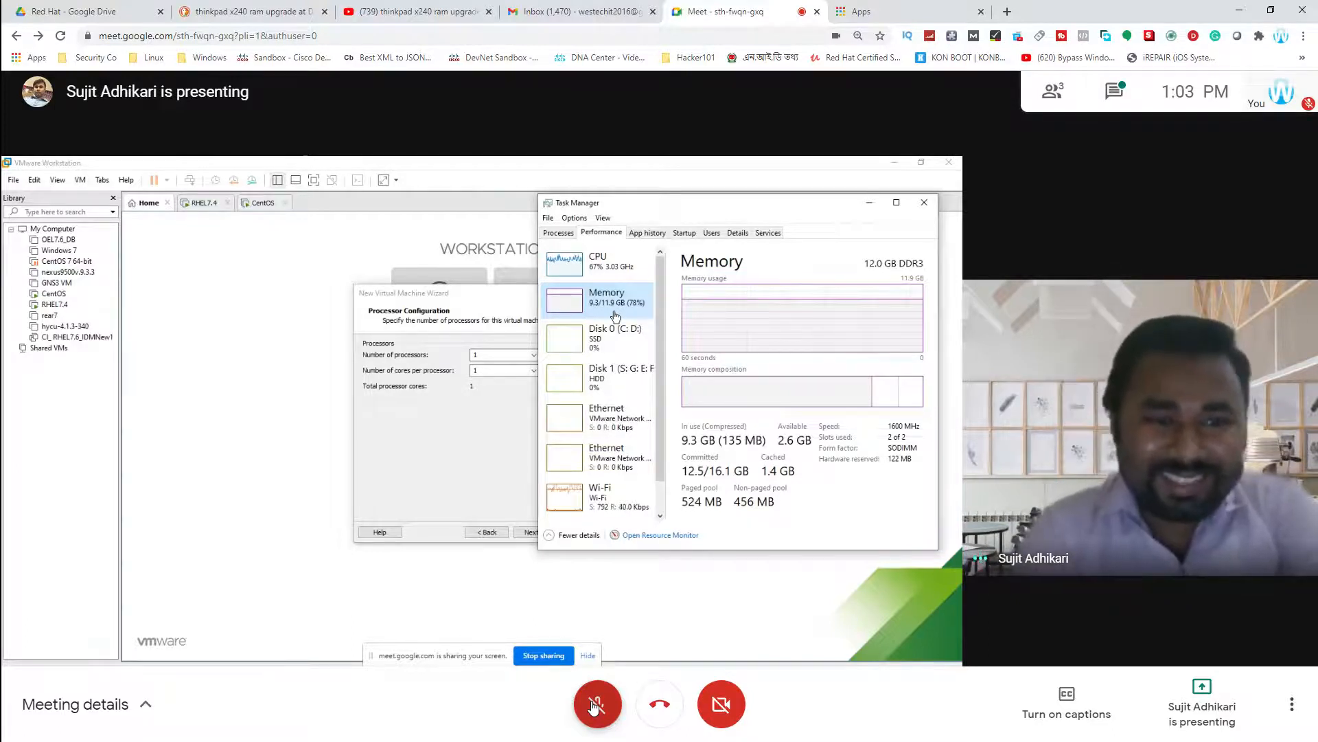
left_click(596, 706)
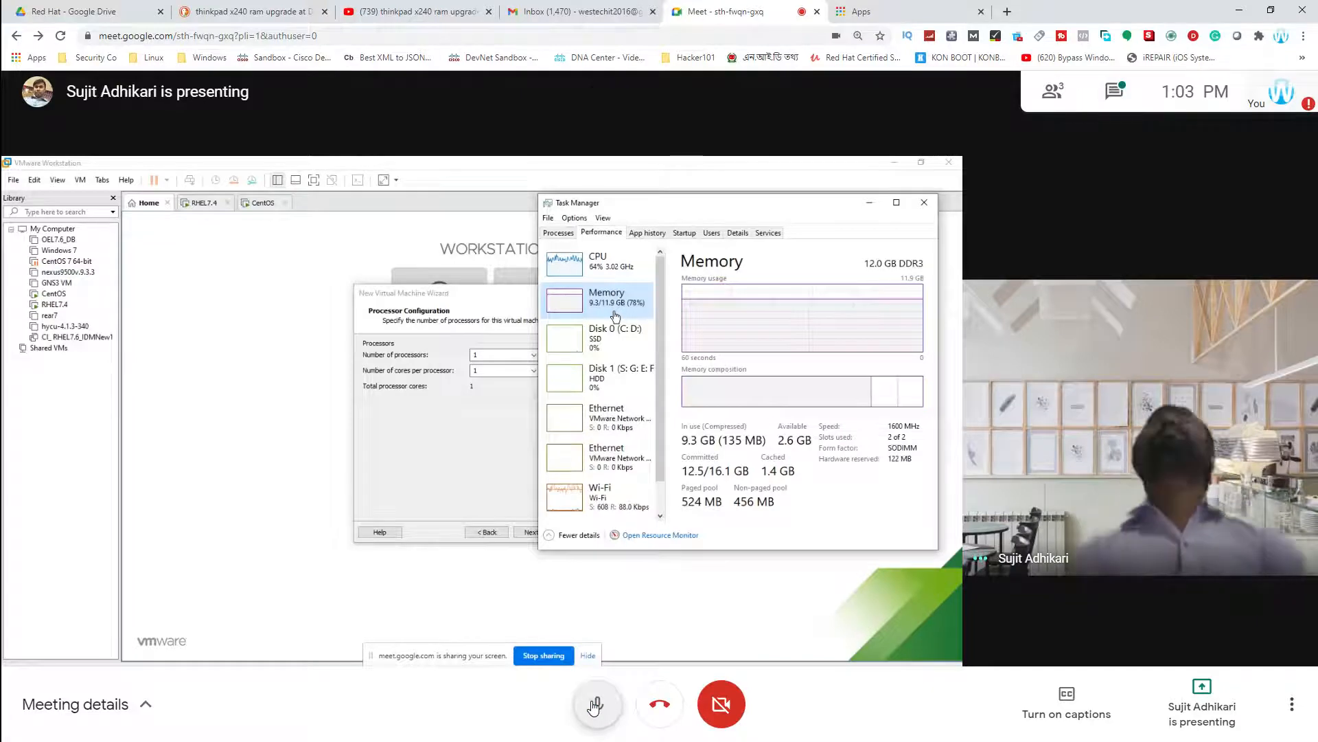
left_click(595, 706)
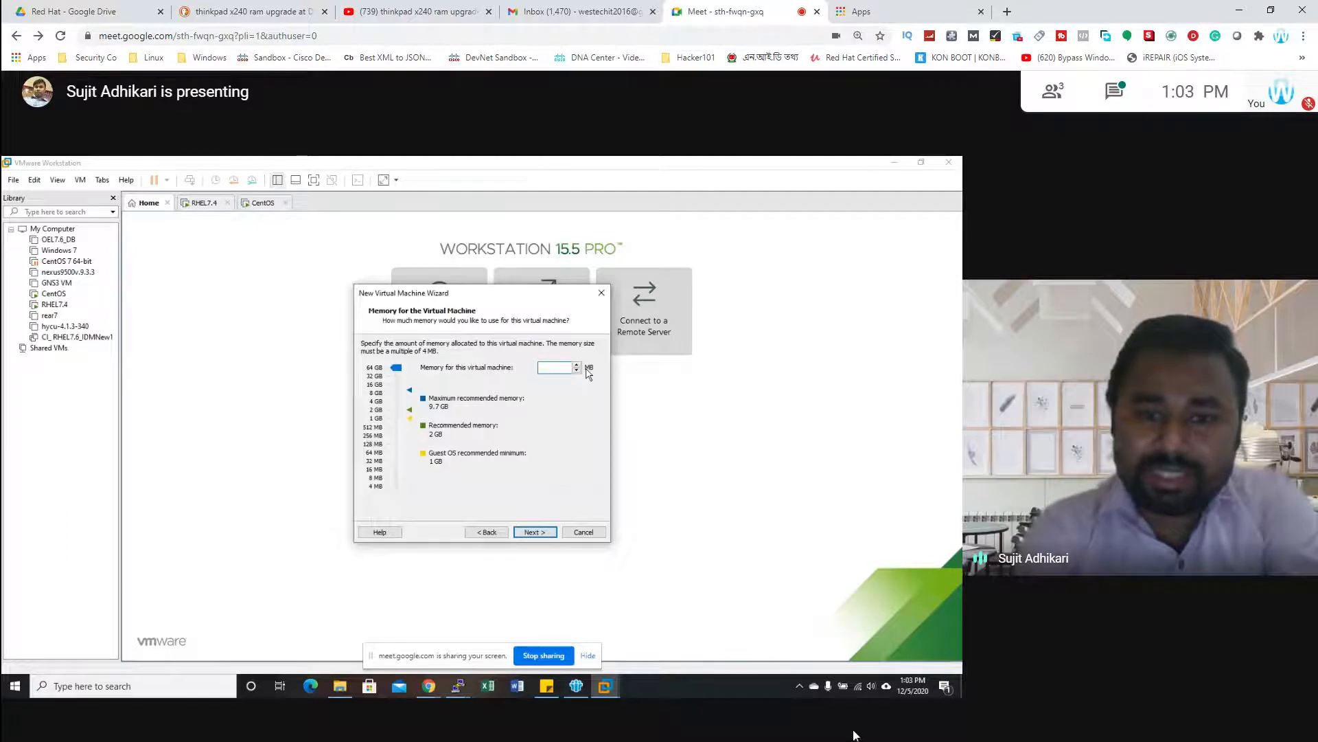
mouse_move(657, 669)
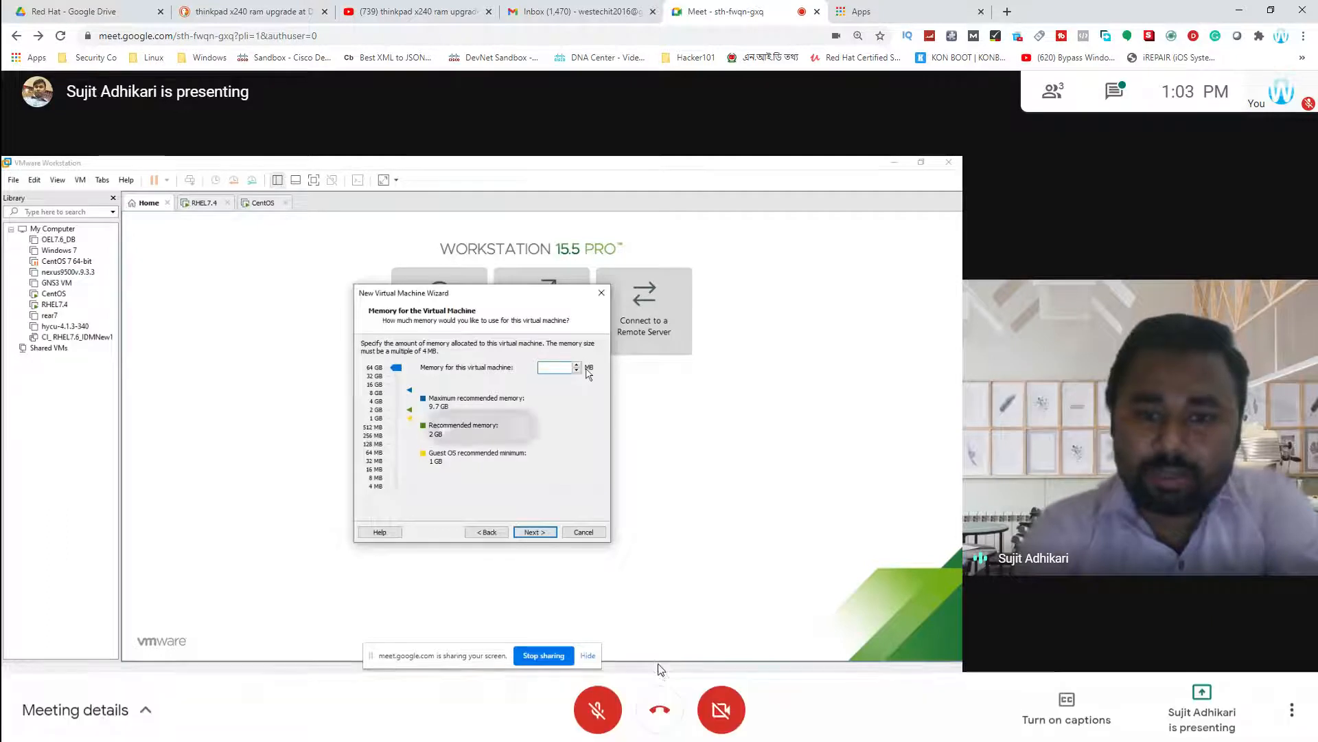
left_click(608, 706)
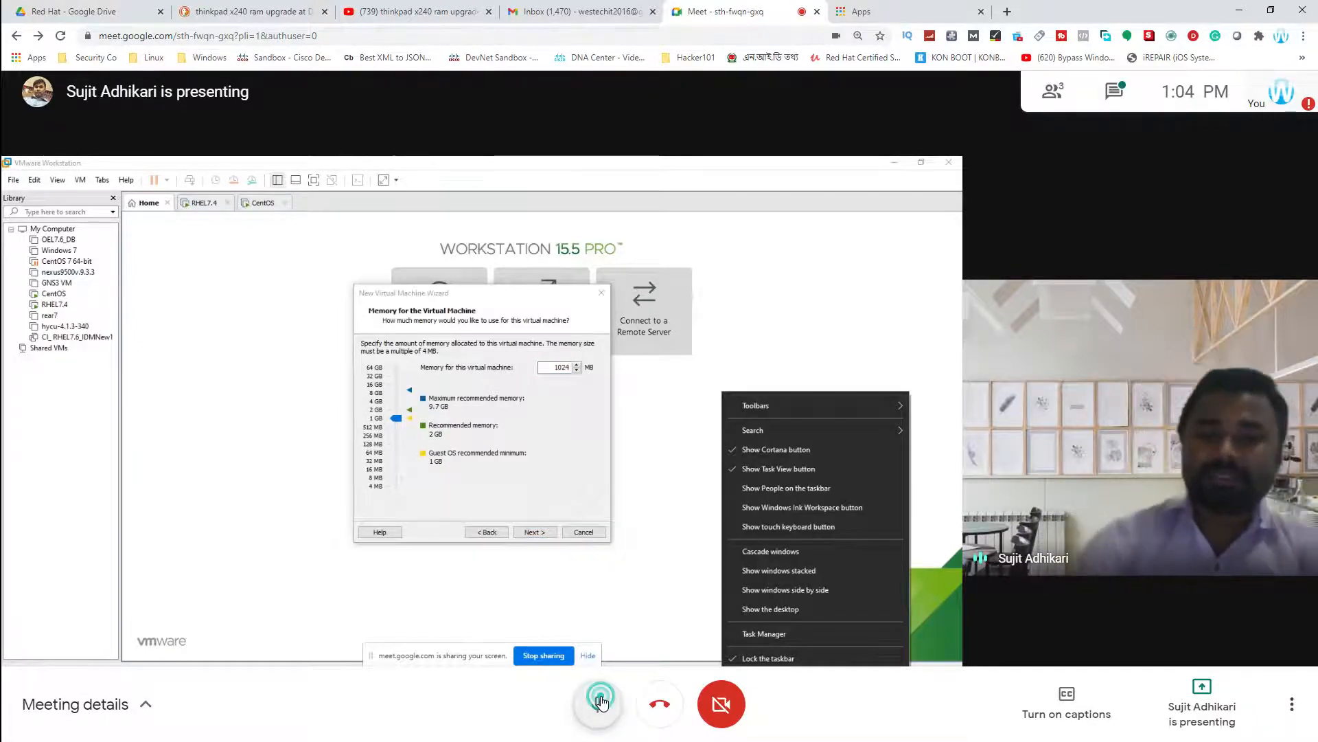
left_click(600, 703)
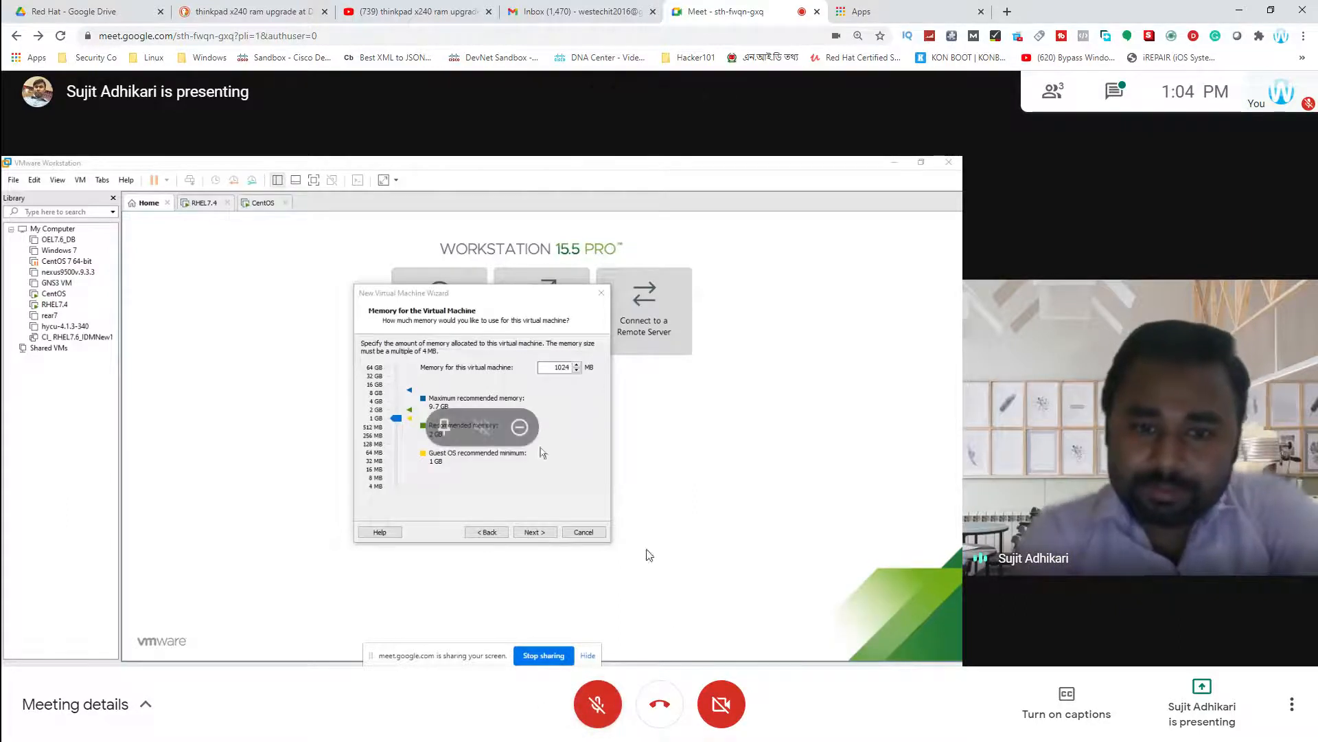
left_click(593, 708)
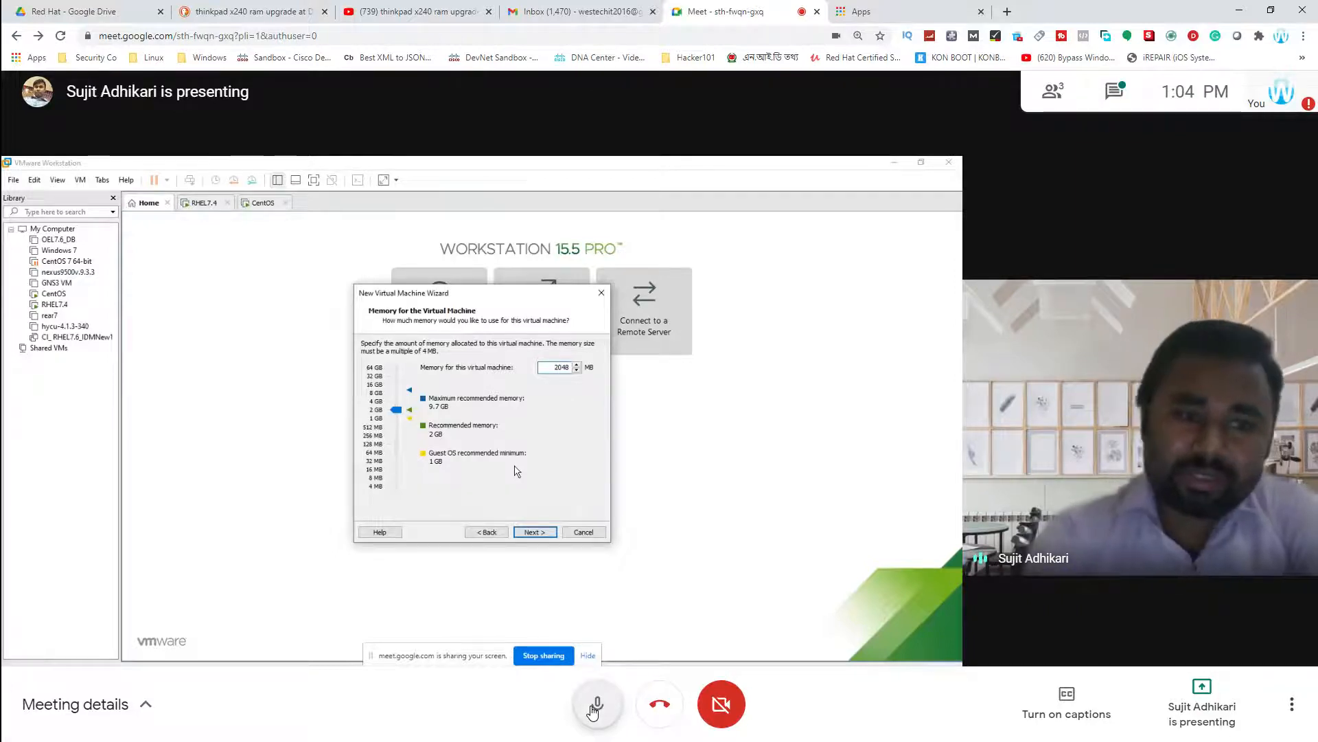
left_click(594, 709)
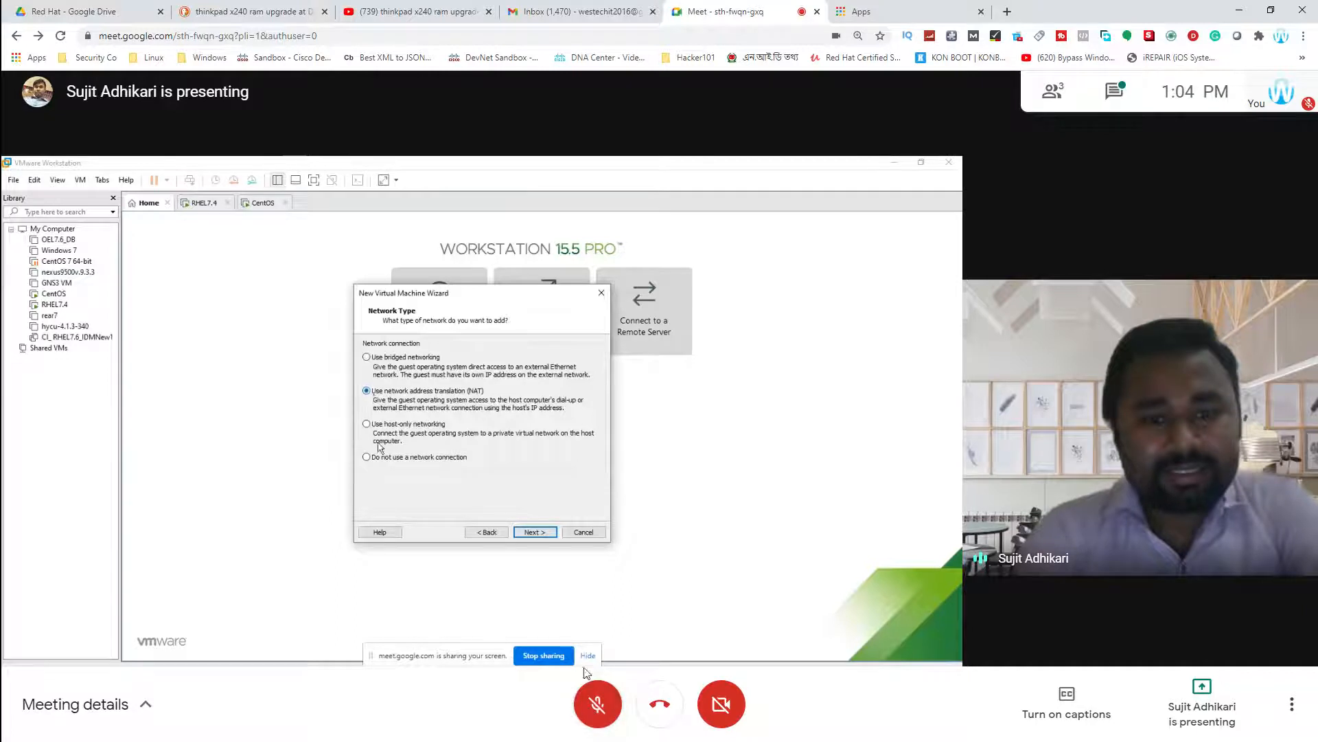
left_click(586, 707)
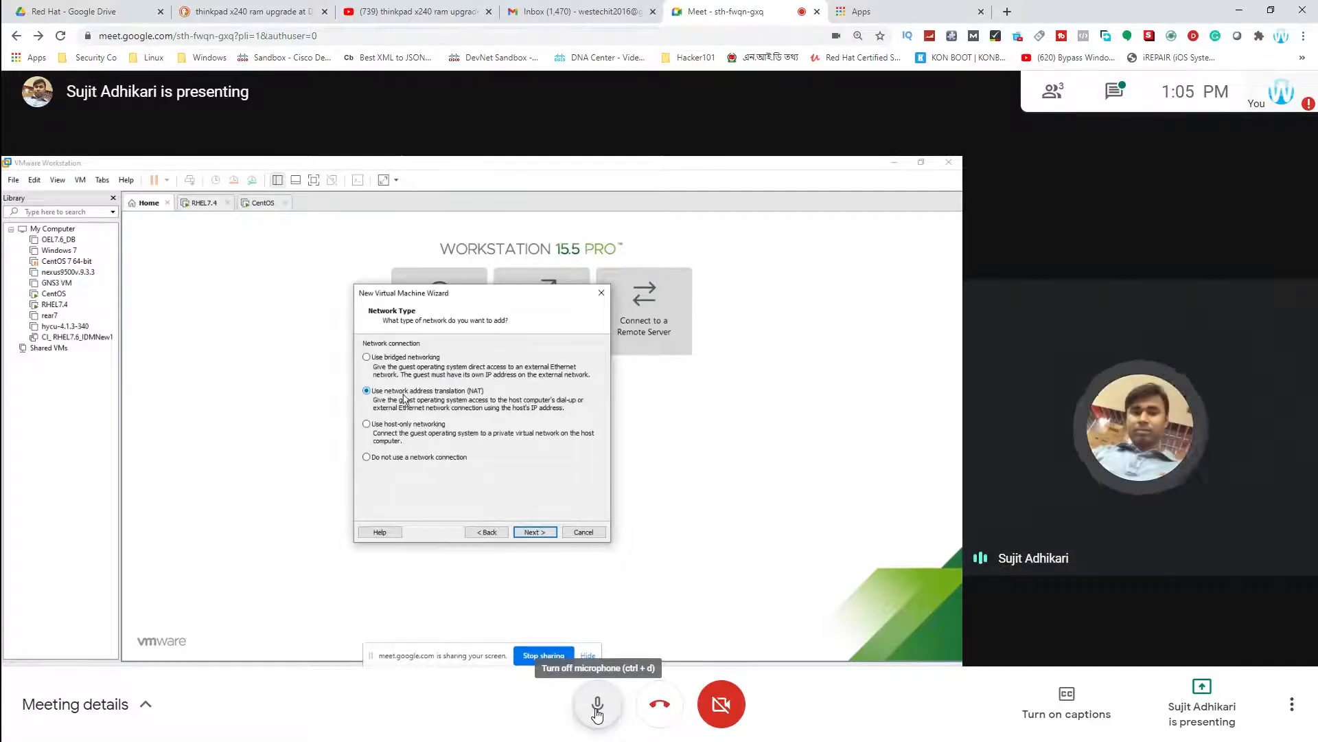
left_click(598, 705)
left_click(596, 710)
left_click(597, 711)
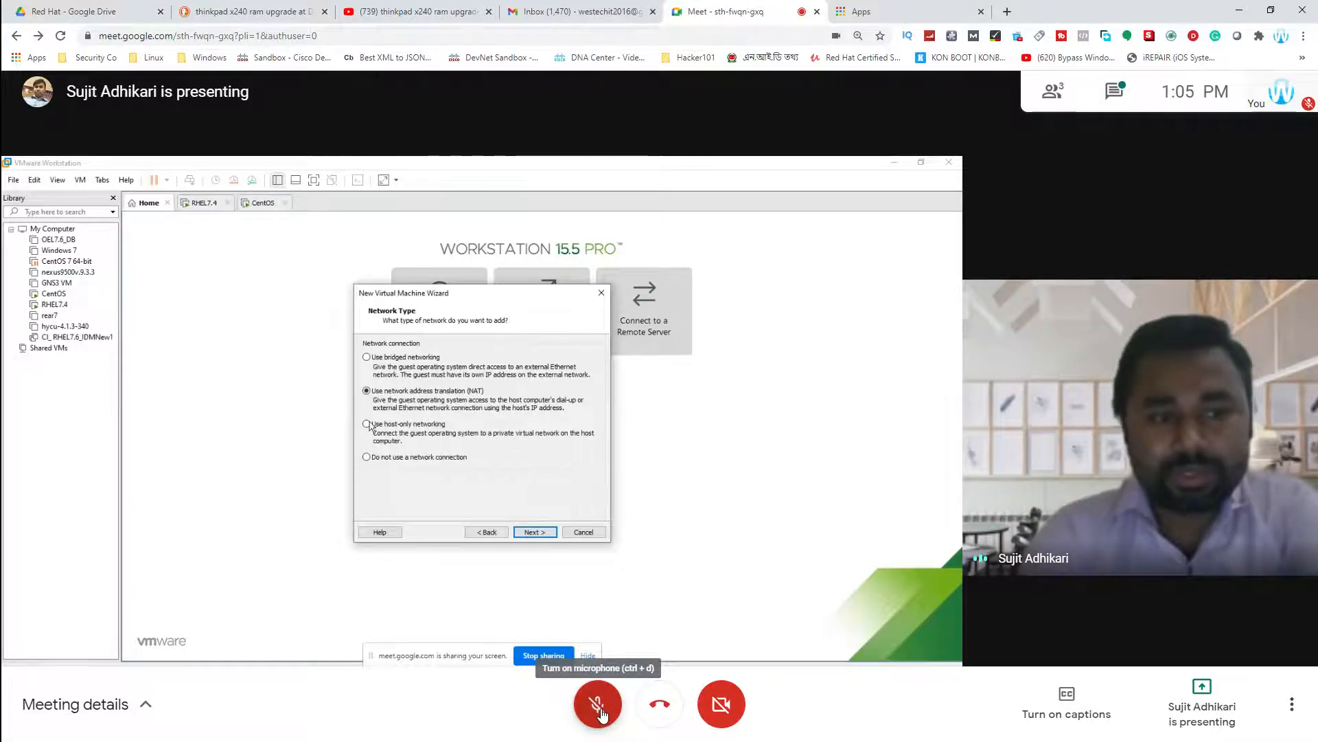
left_click(601, 714)
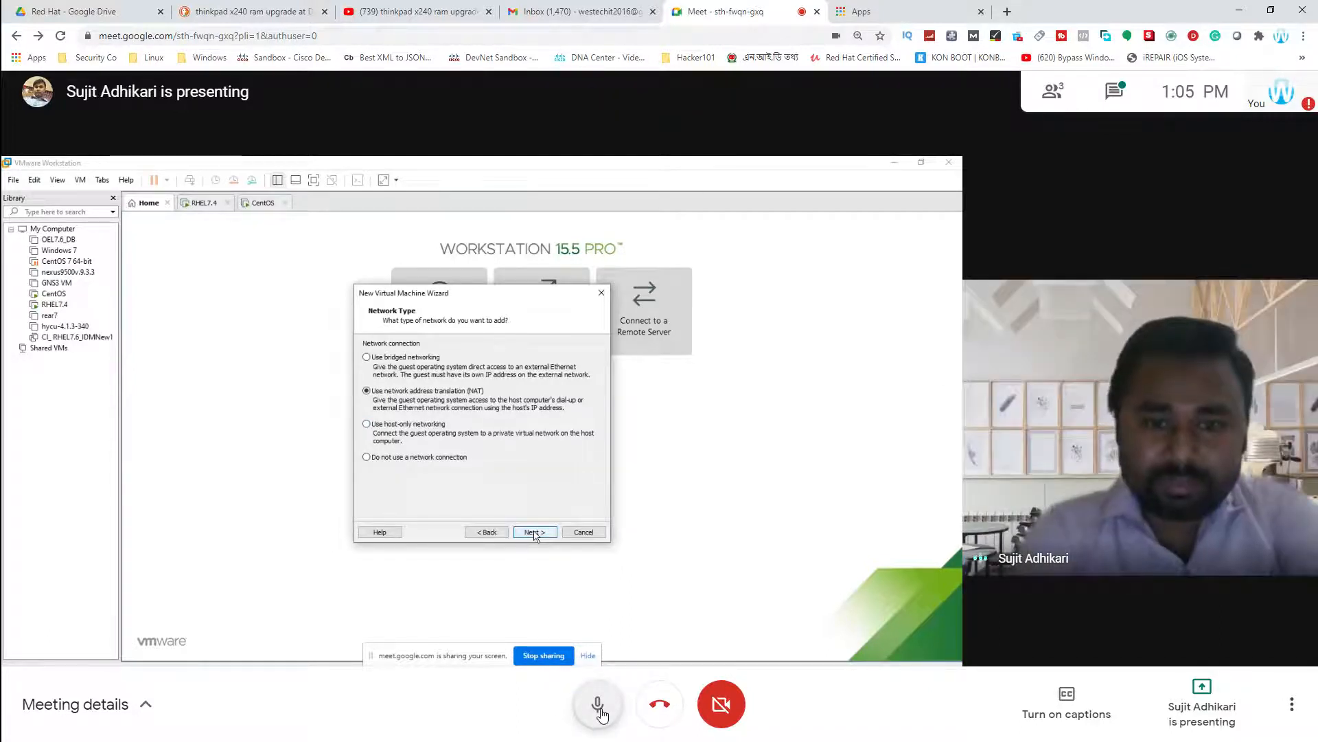
left_click(602, 714)
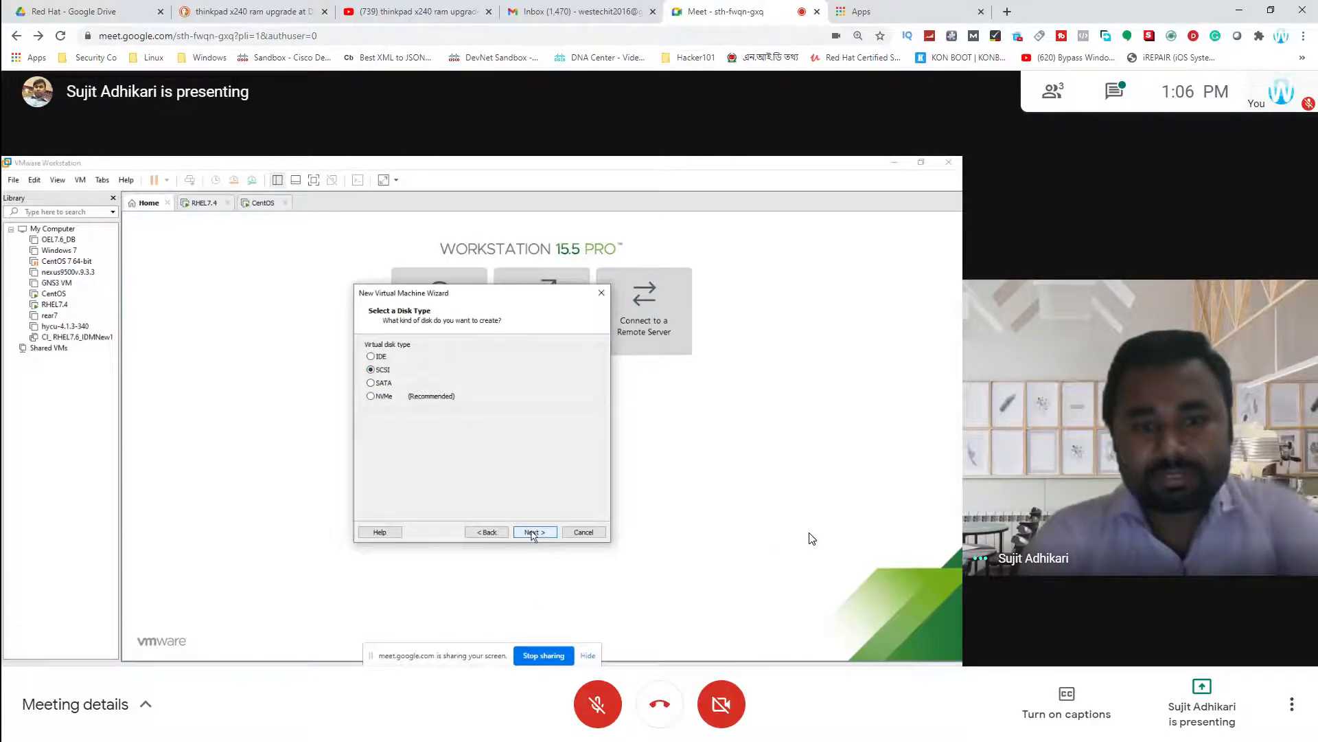
Step: Turn your microphone on while the wizard shows SCSI as the disk type
left_click(595, 723)
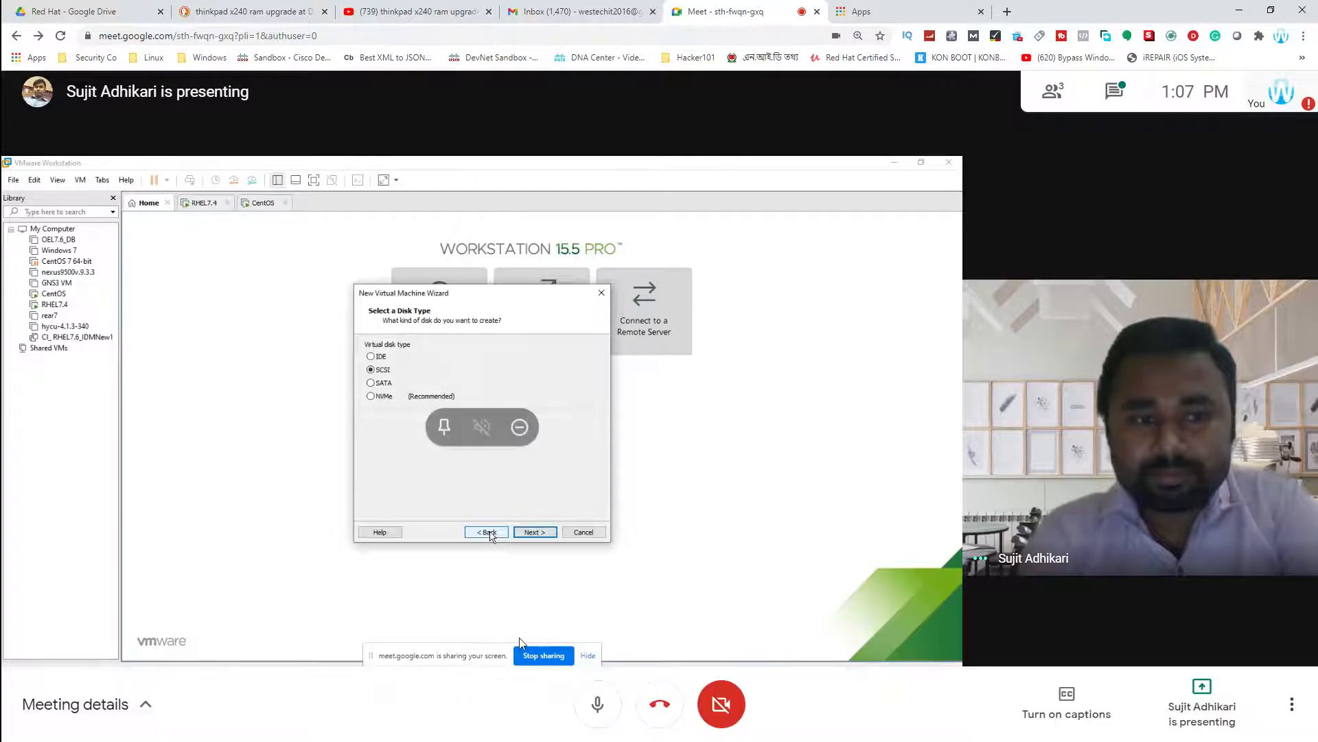
Step: Turn your microphone off as the wizard moves to Create a new virtual disk
left_click(598, 708)
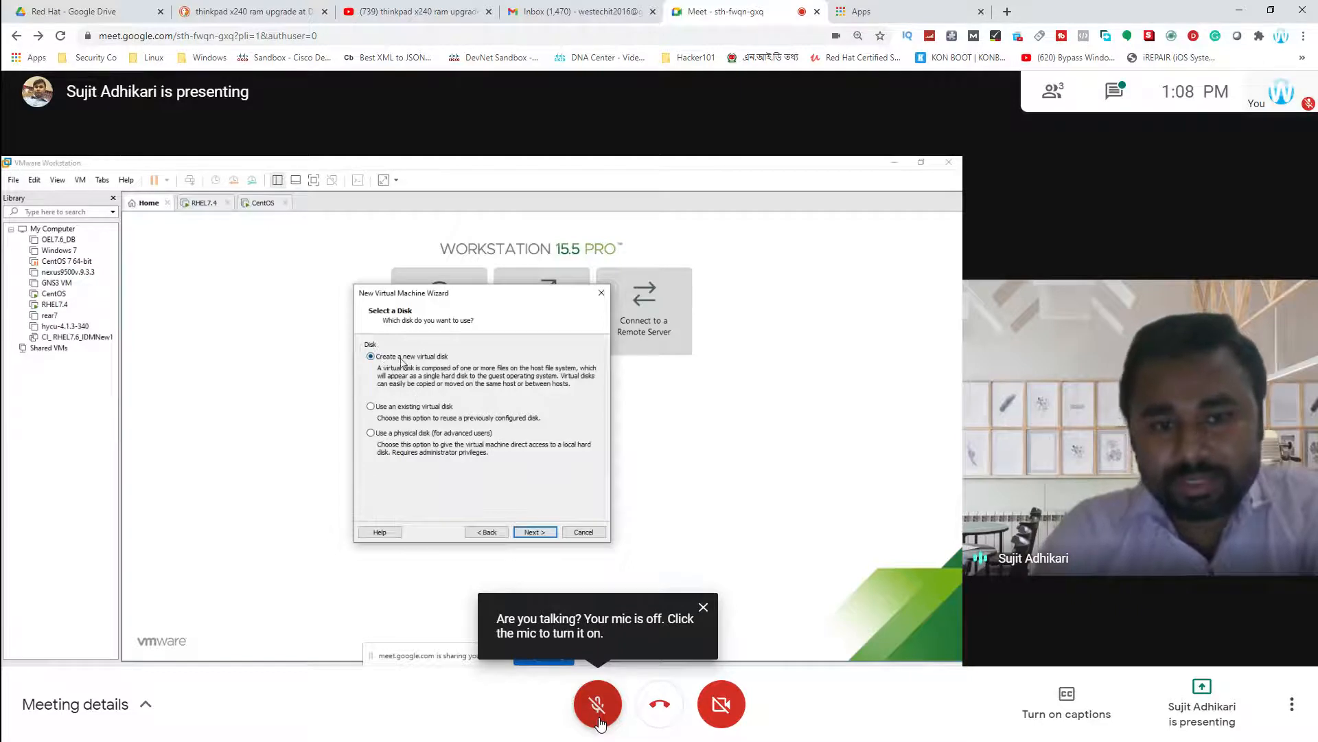
left_click(598, 720)
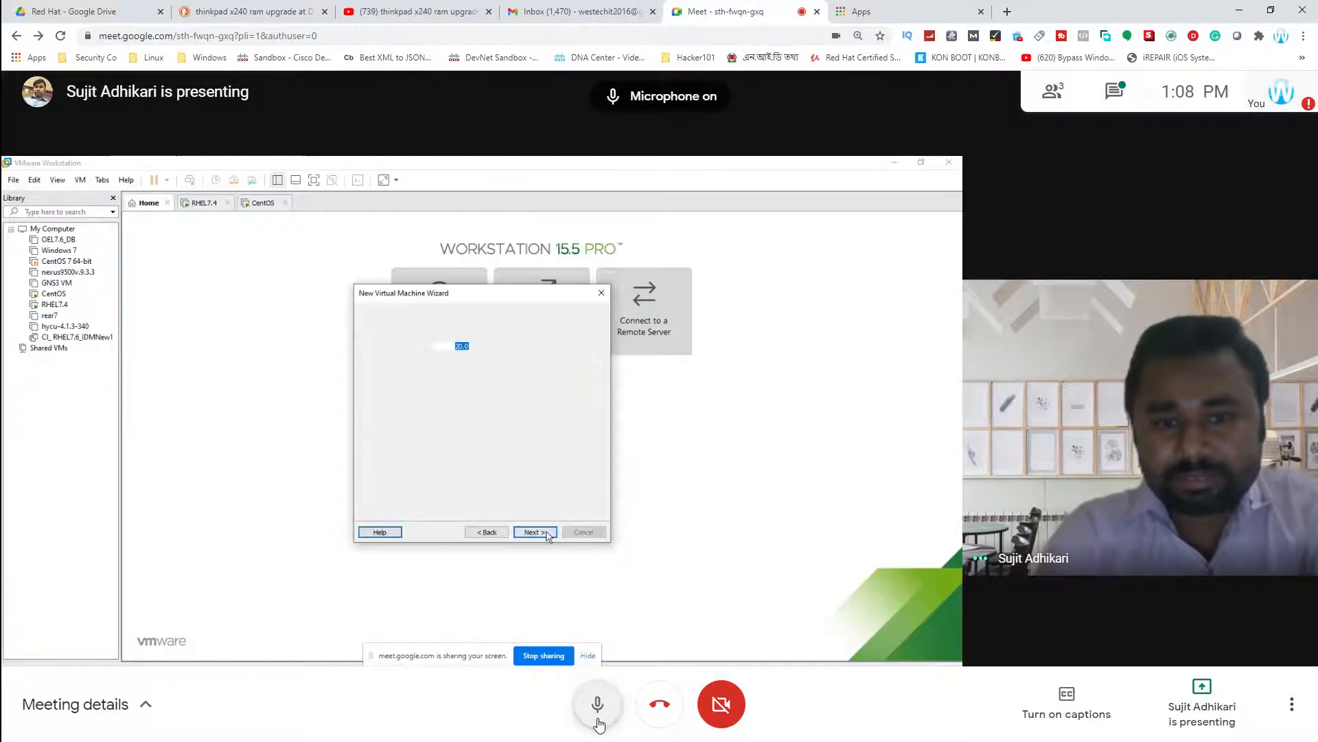
left_click(598, 720)
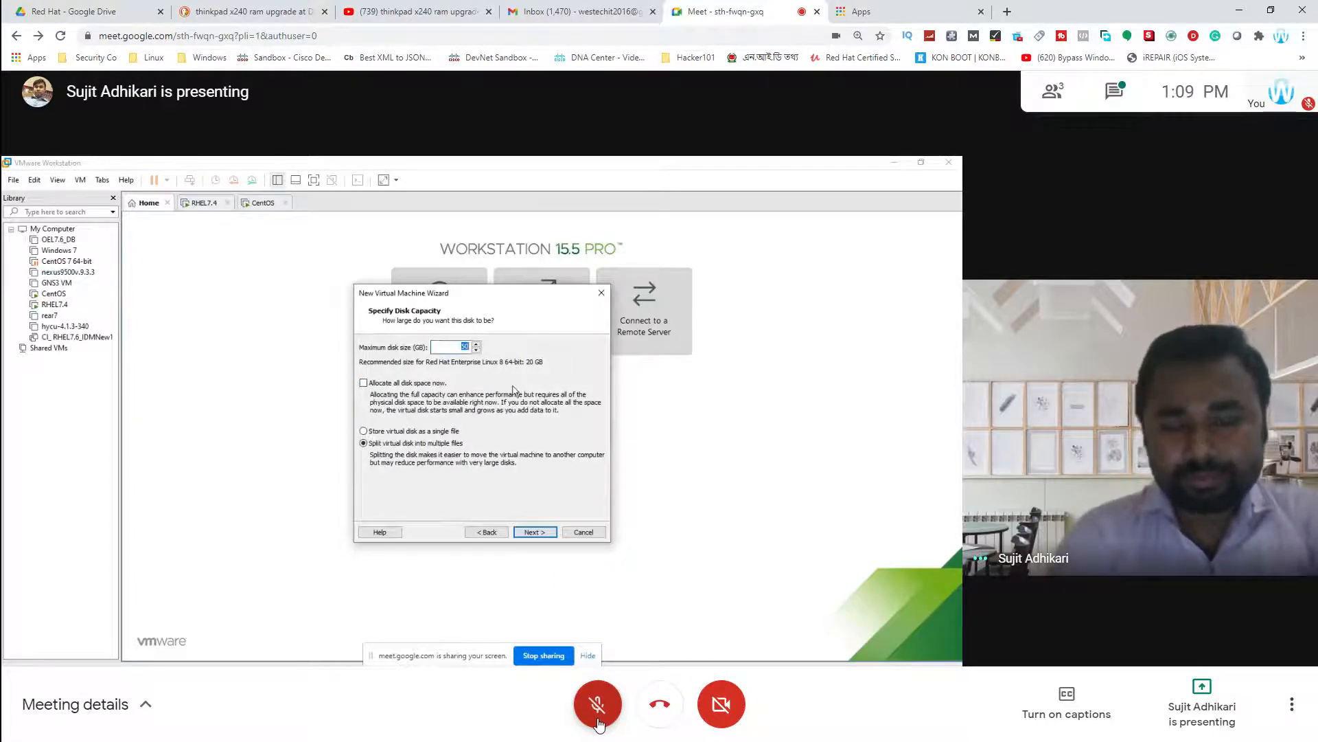
Step: Toggle the microphone on and off twice, then leave it on
left_click(598, 723)
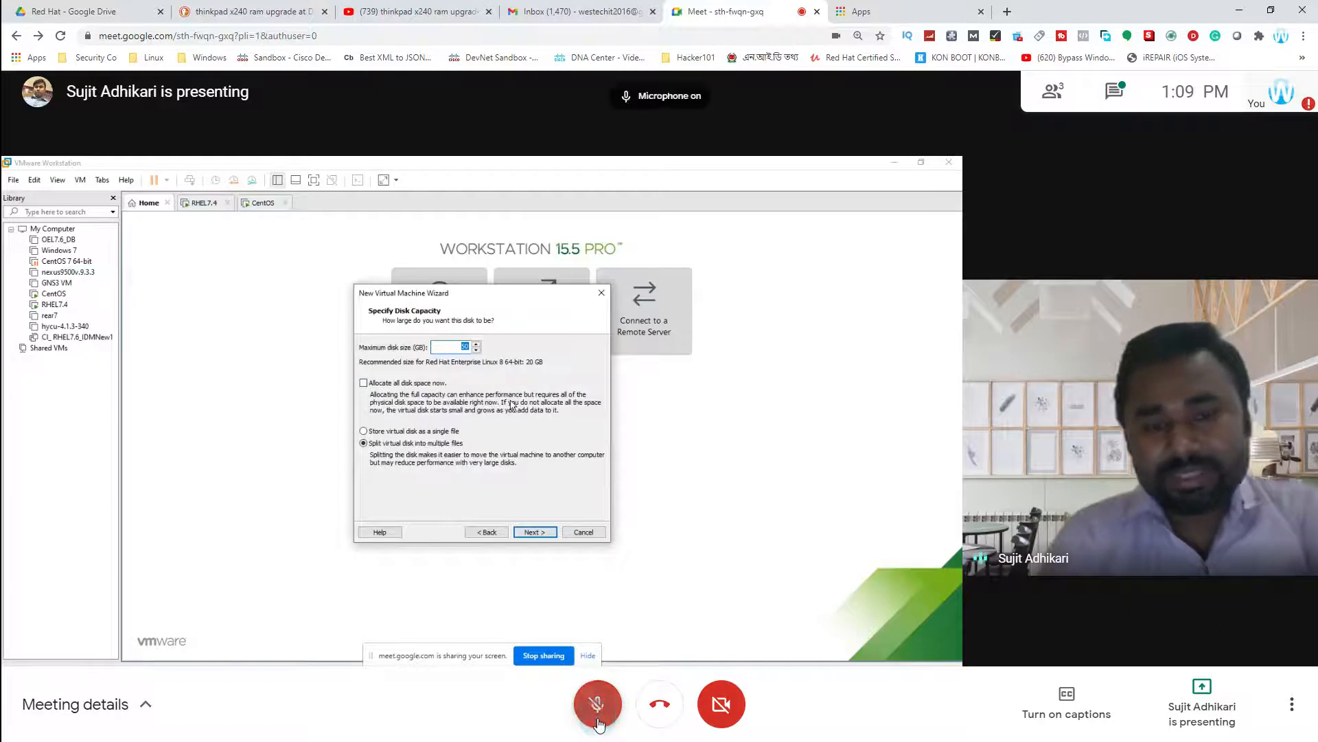
left_click(598, 722)
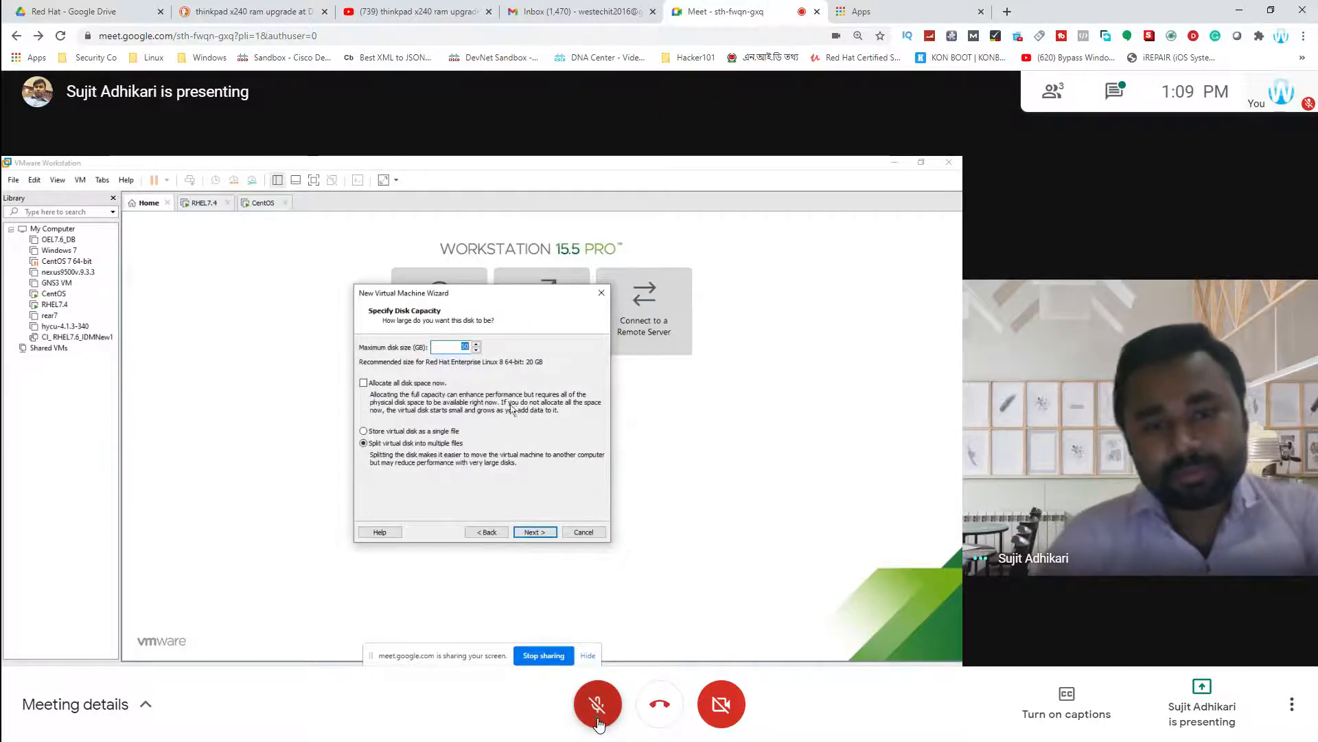
left_click(598, 723)
left_click(598, 723)
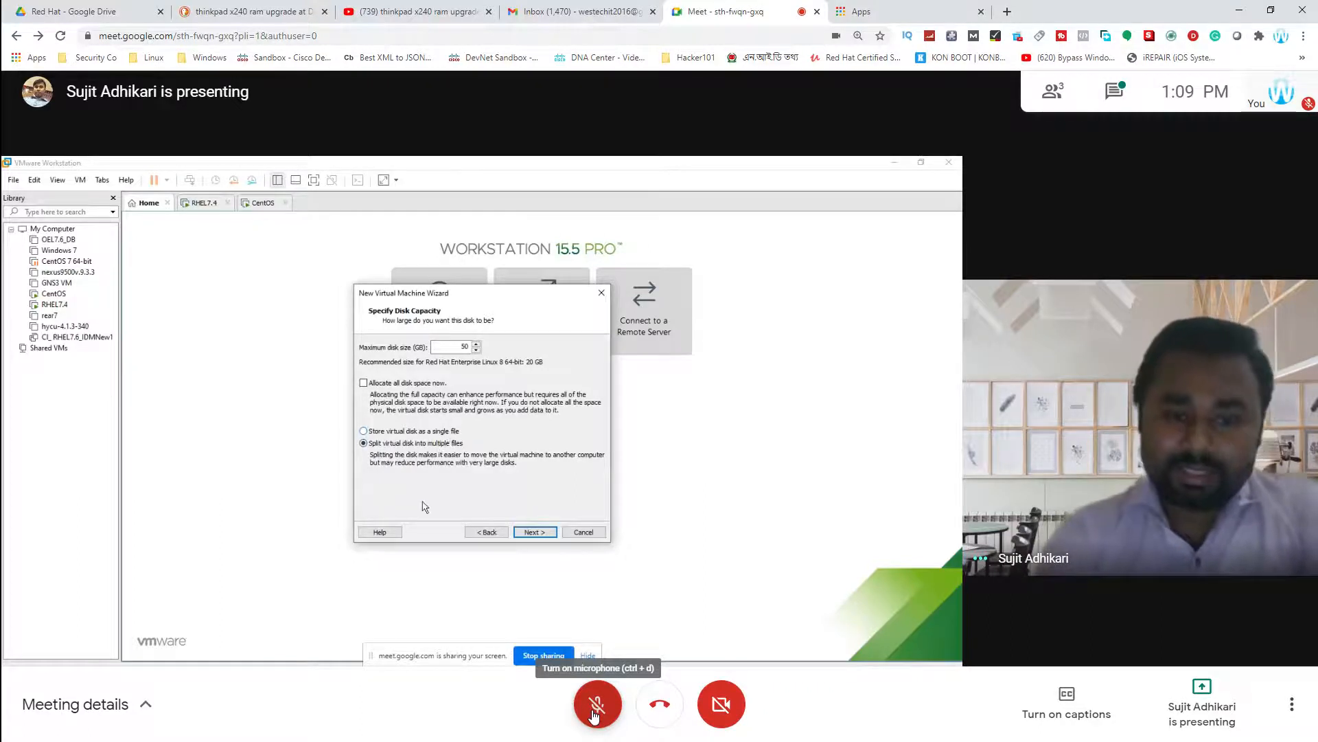
left_click(594, 712)
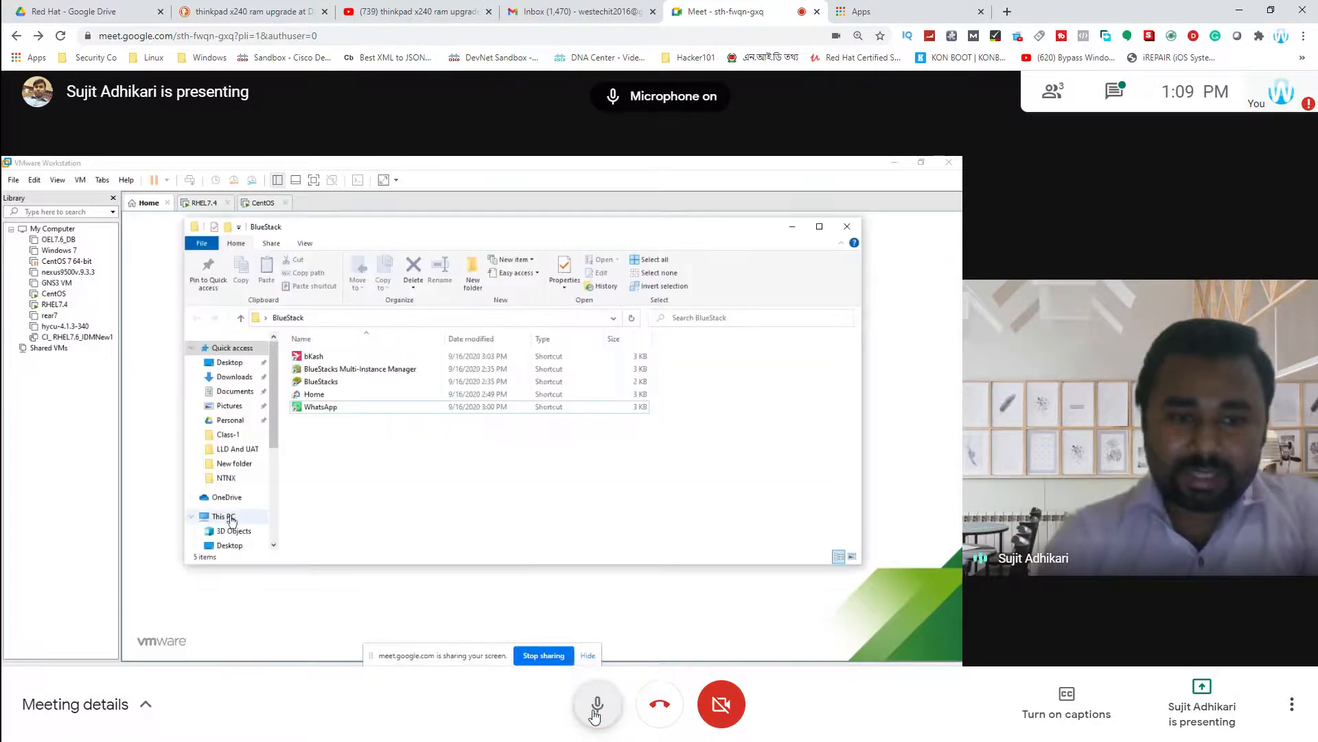
Step: Turn your microphone off while the wizard shows 50 GB disk capacity
left_click(594, 712)
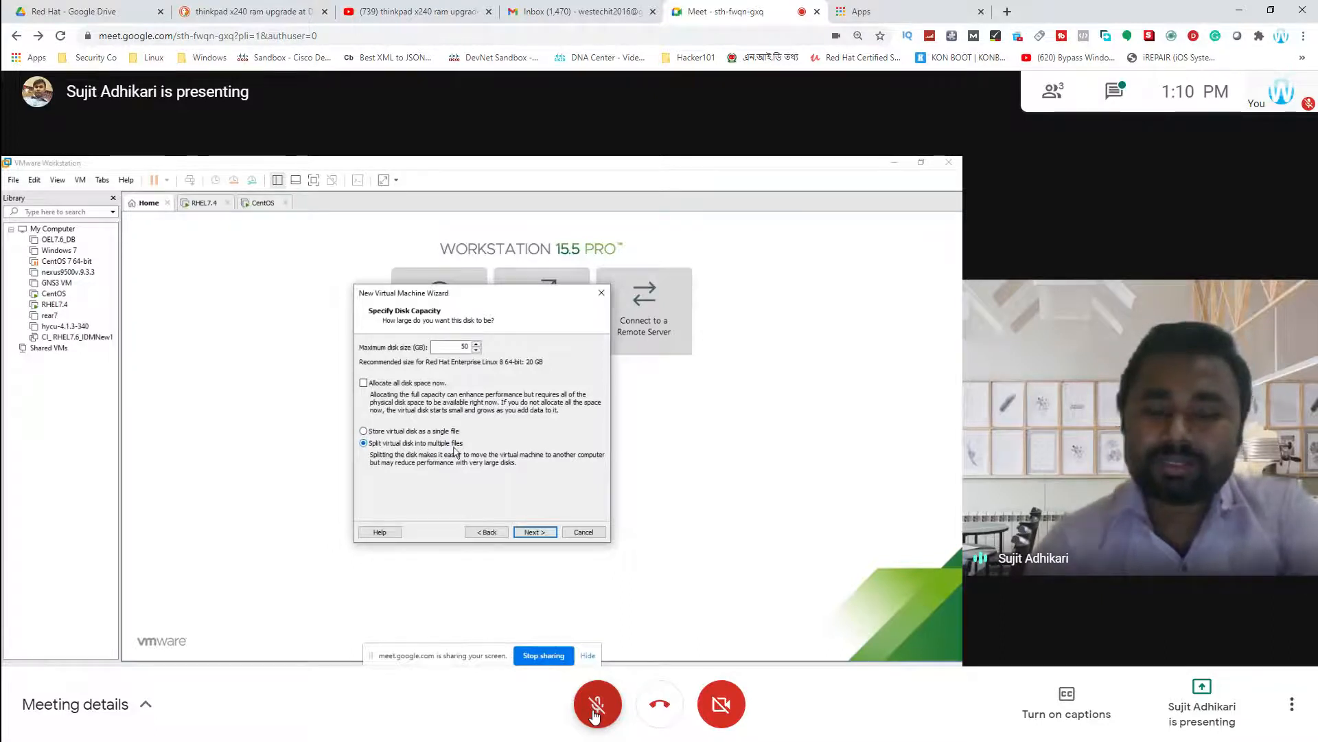
left_click(595, 714)
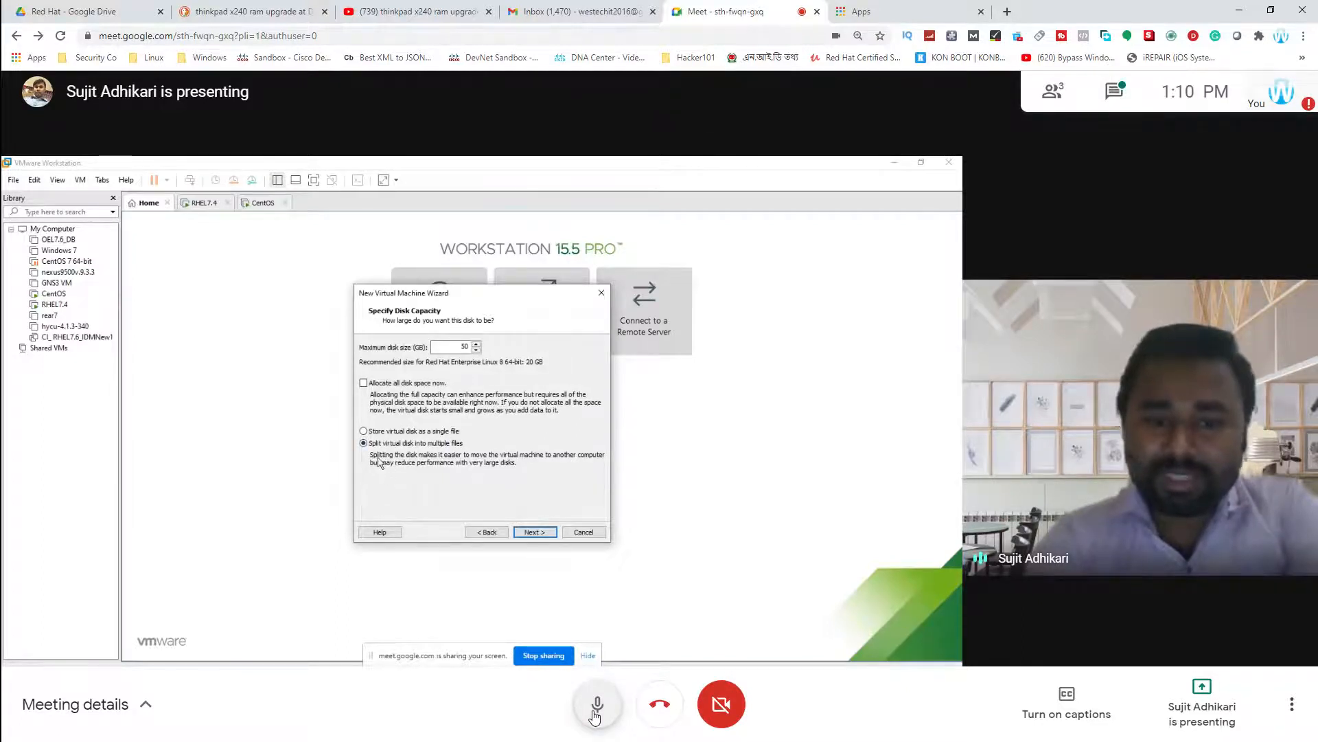
left_click(595, 707)
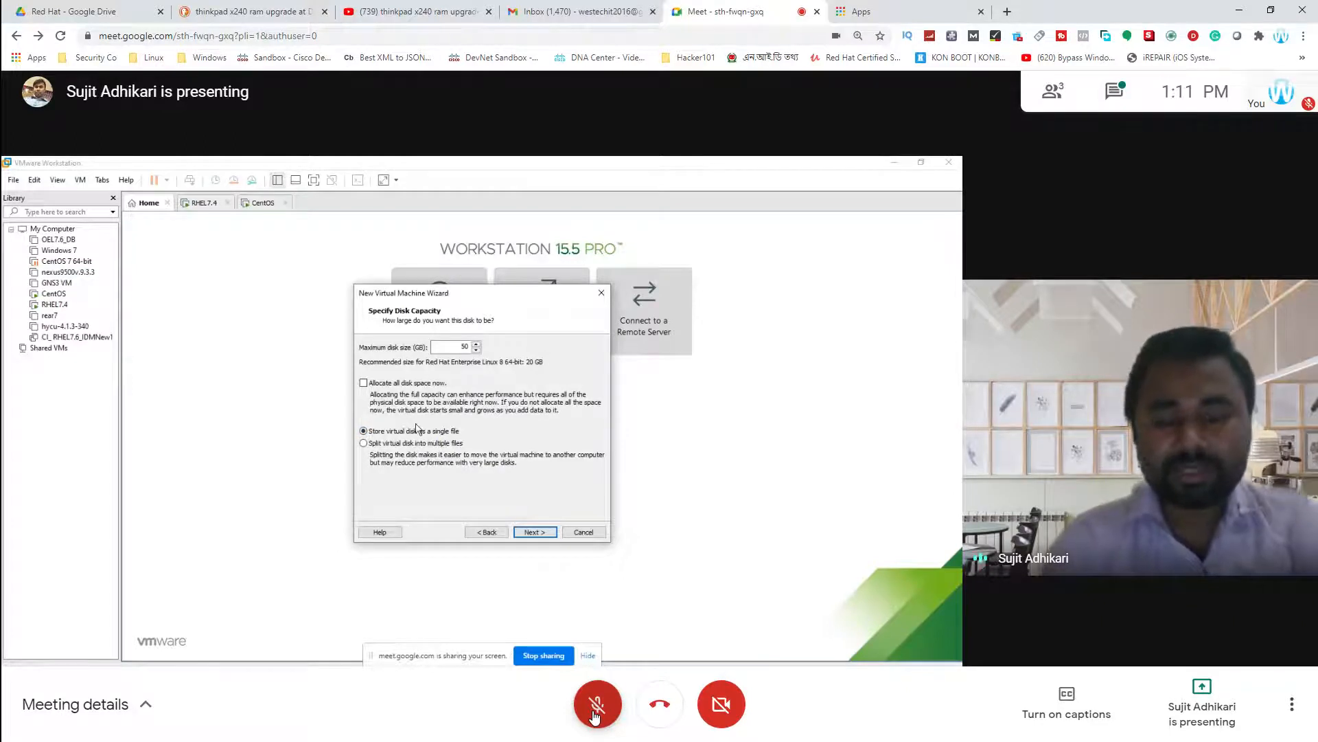
left_click(595, 716)
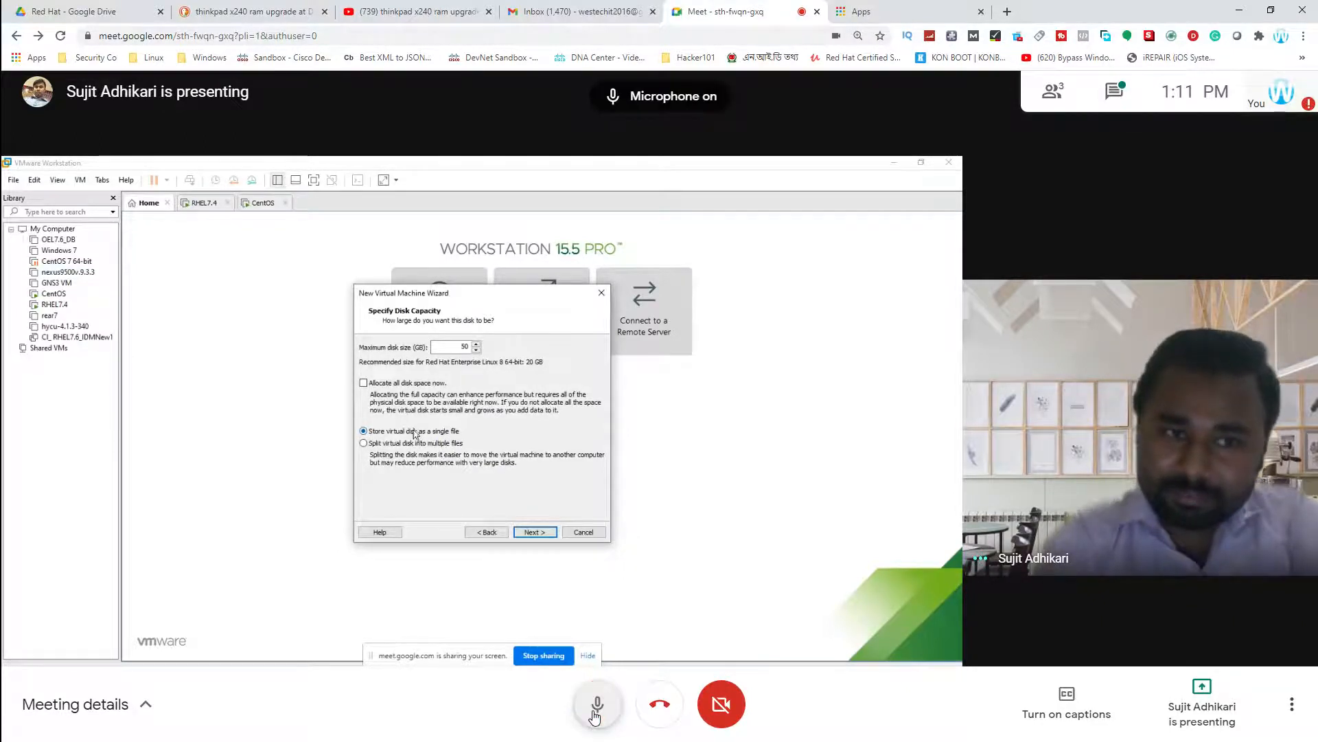
left_click(596, 716)
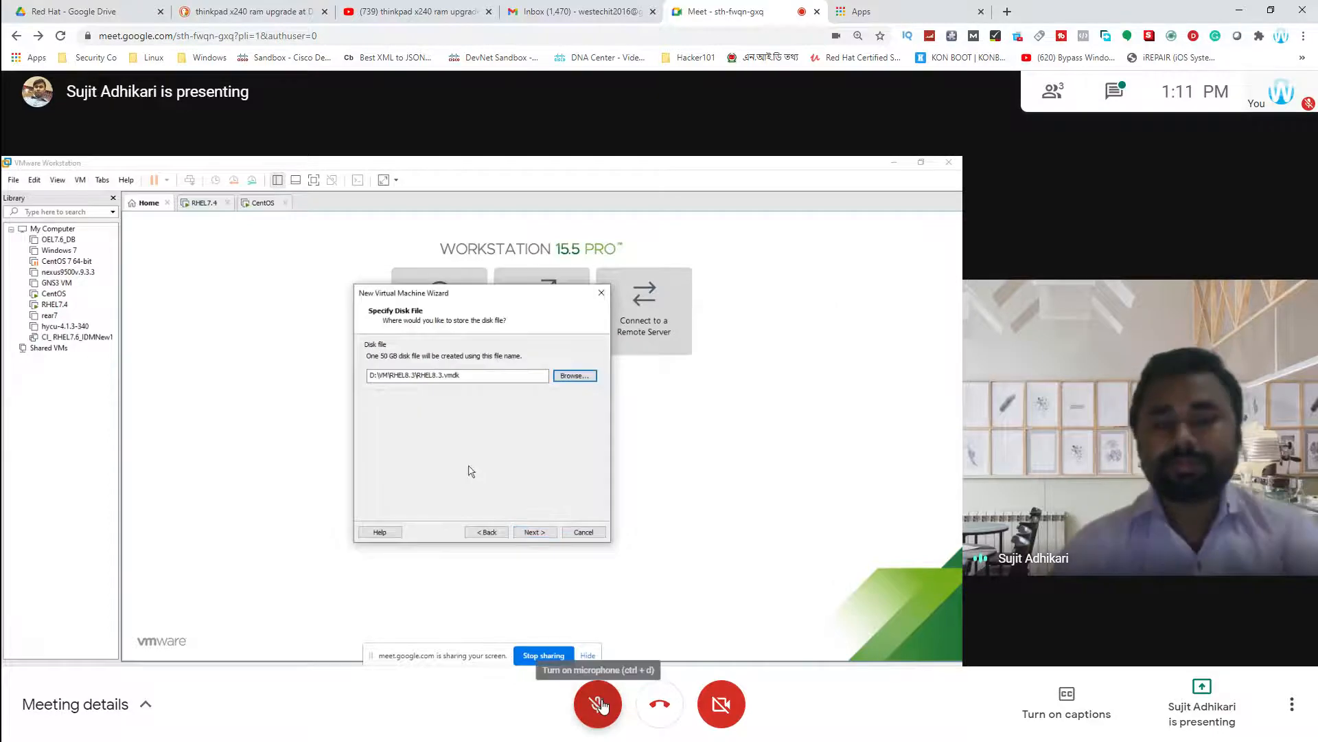
left_click(597, 704)
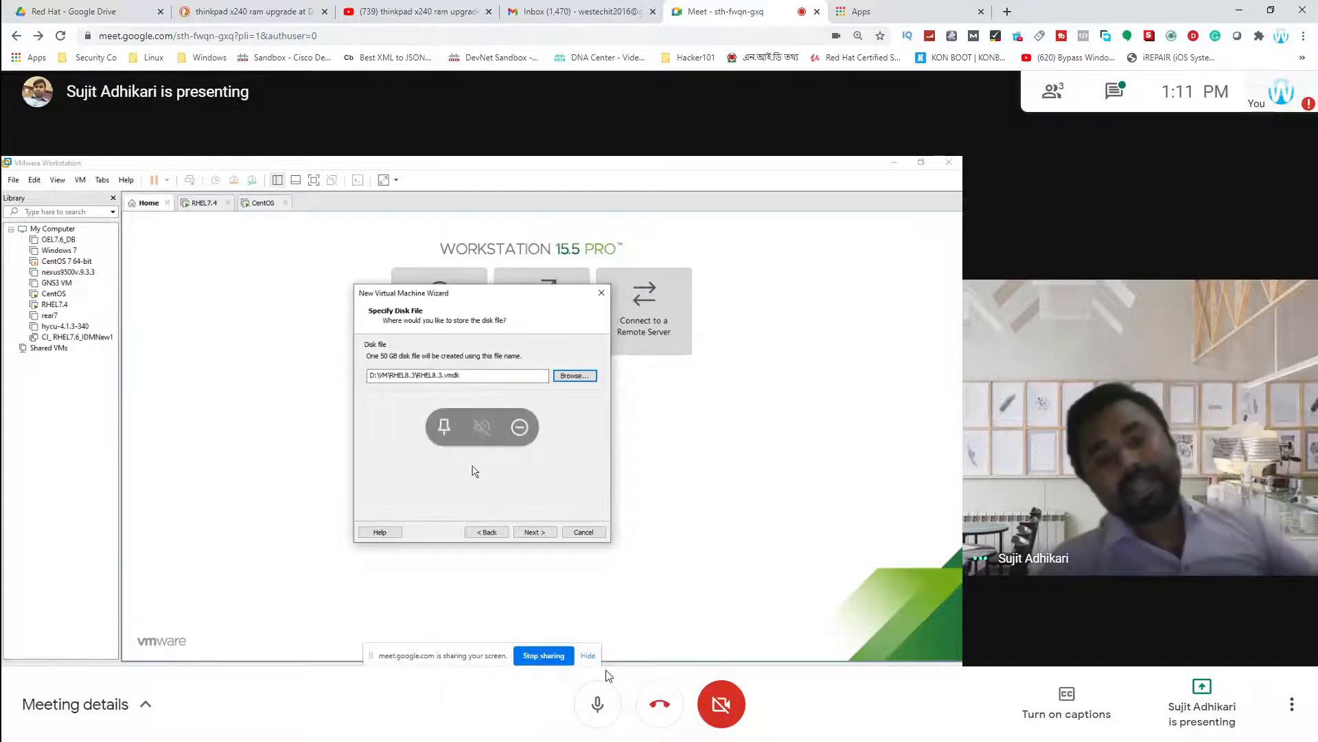
left_click(602, 705)
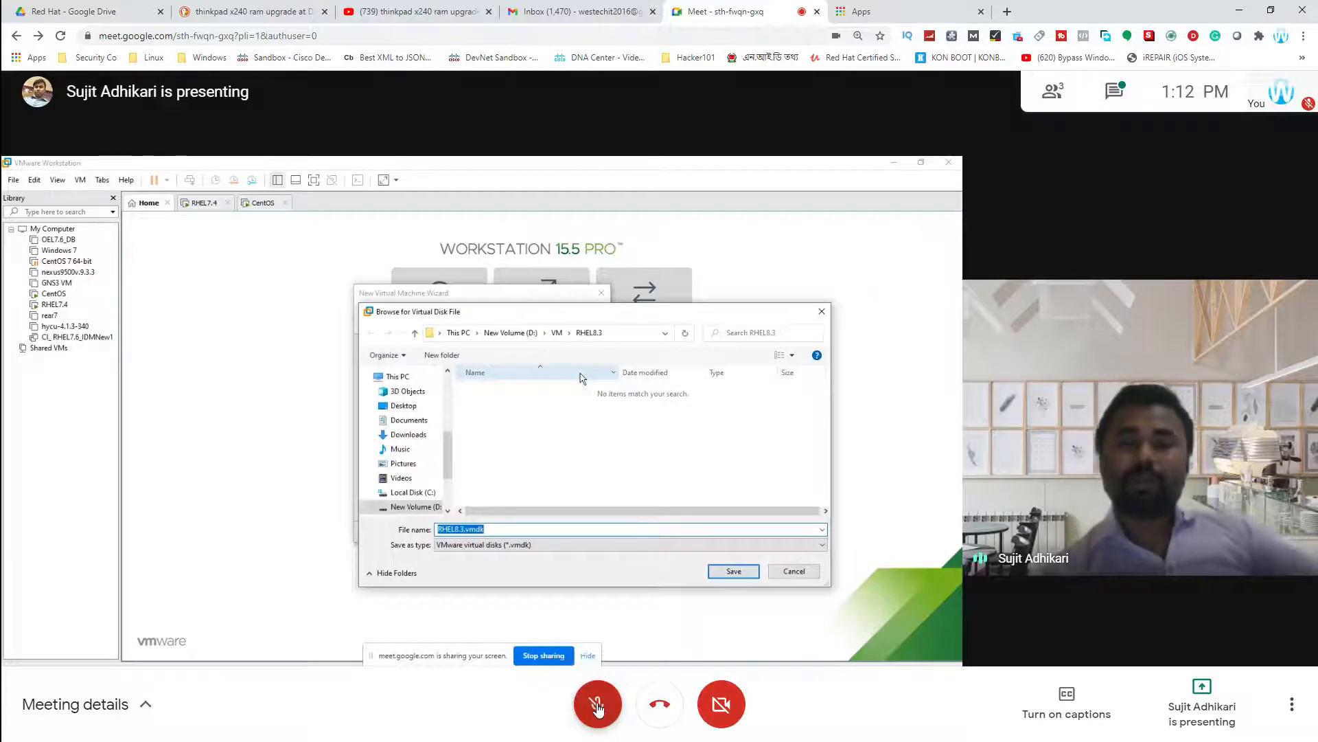
left_click(597, 706)
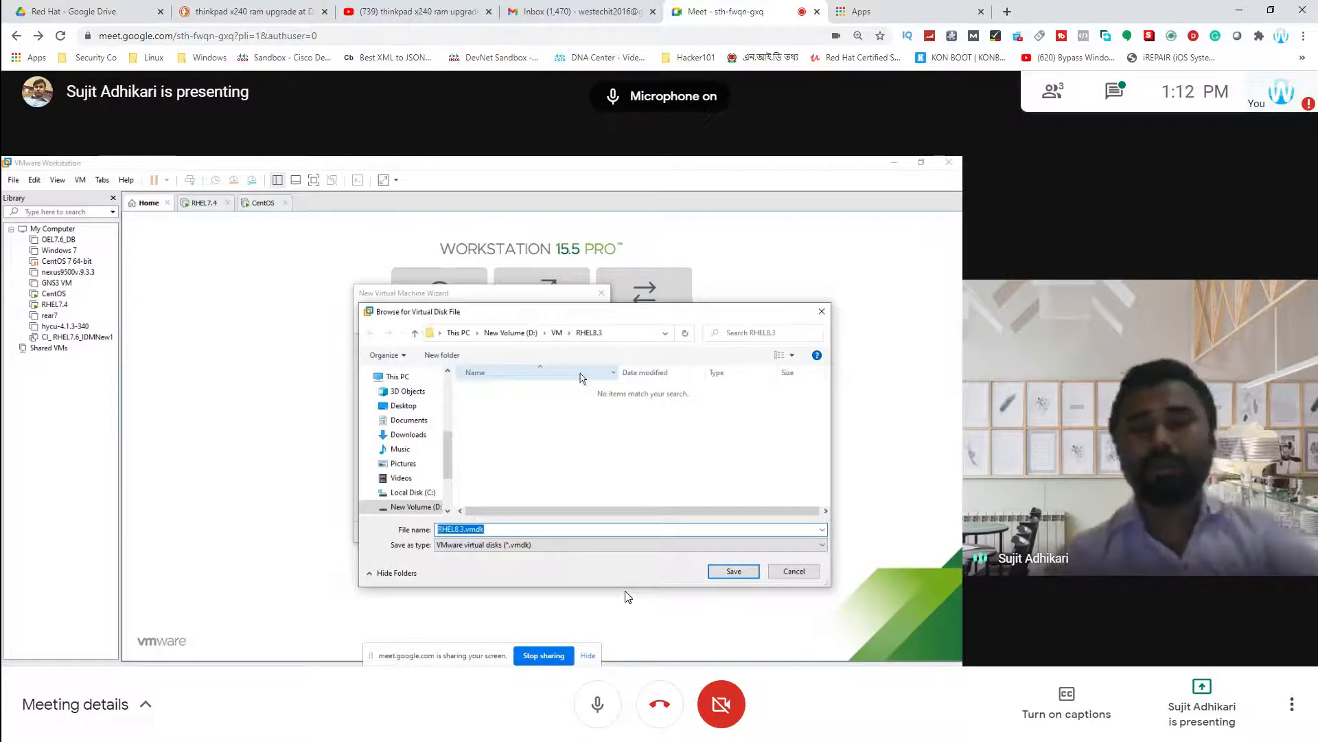
left_click(599, 704)
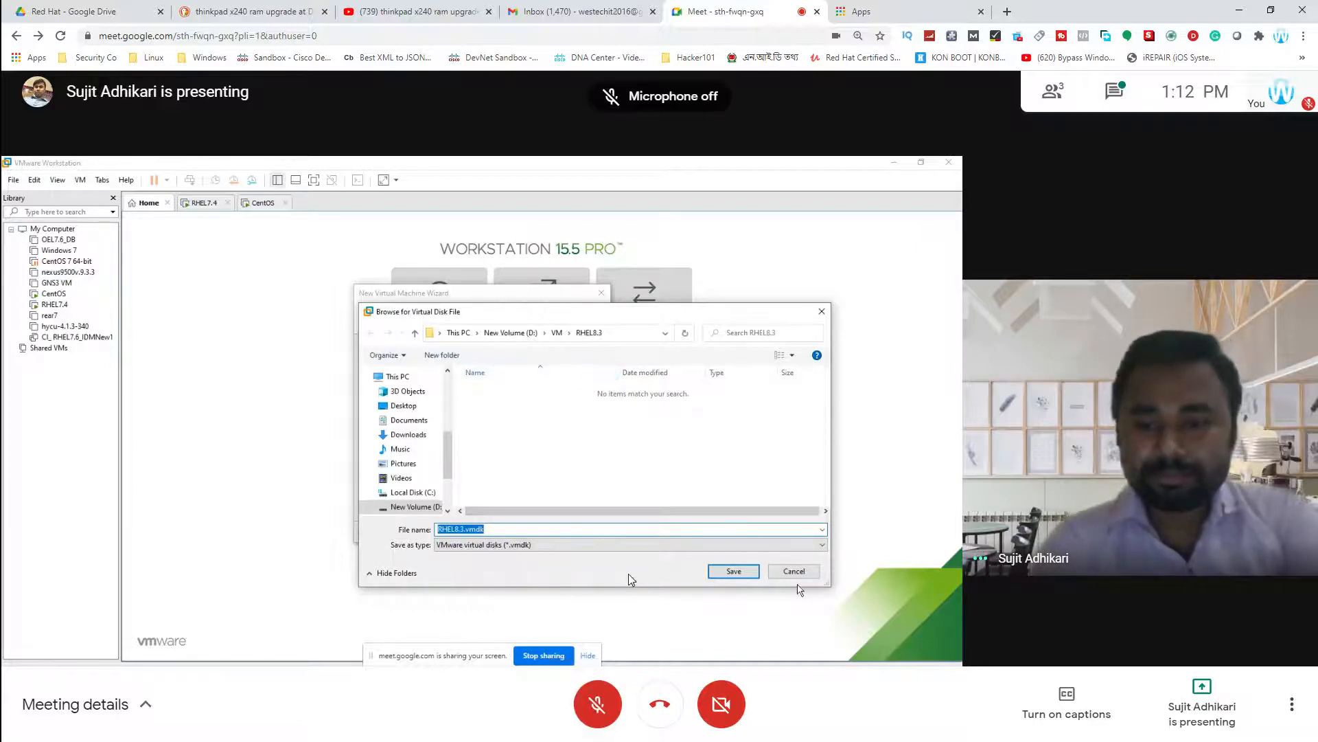
mouse_move(628, 573)
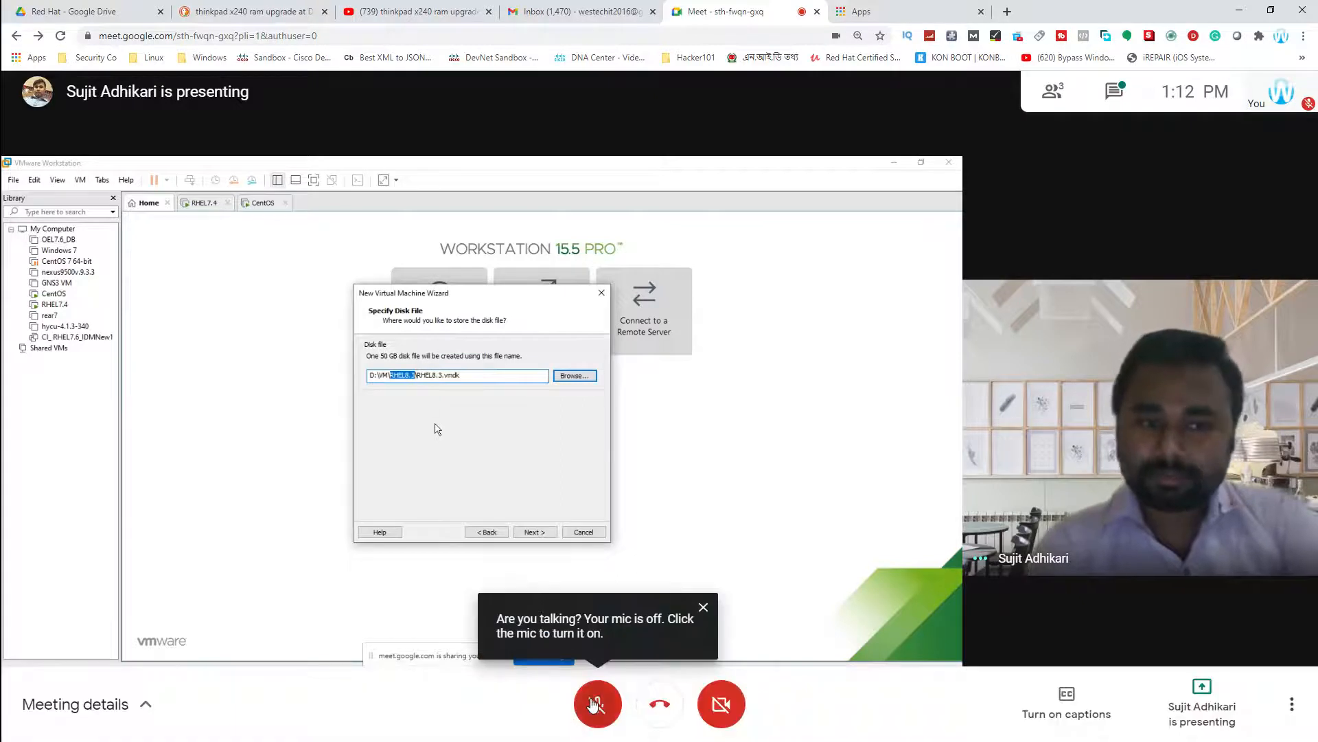
left_click(594, 704)
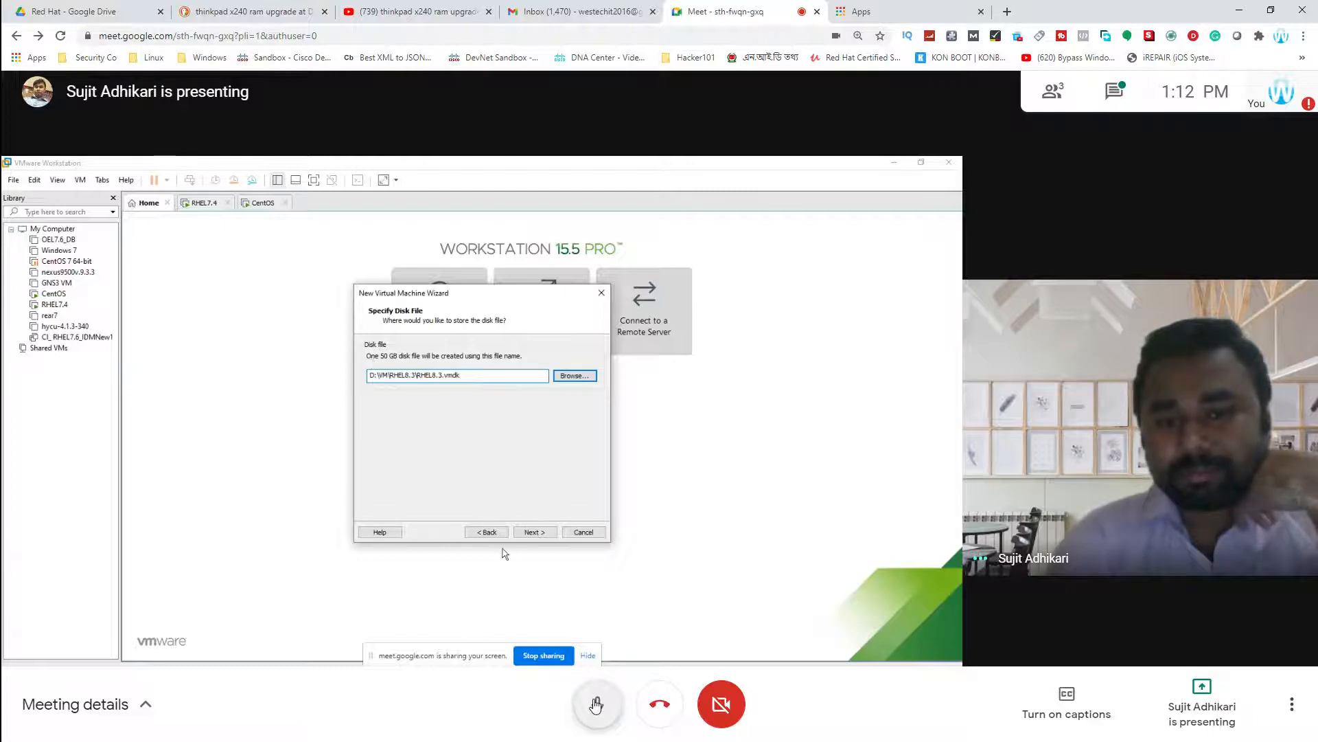
left_click(596, 704)
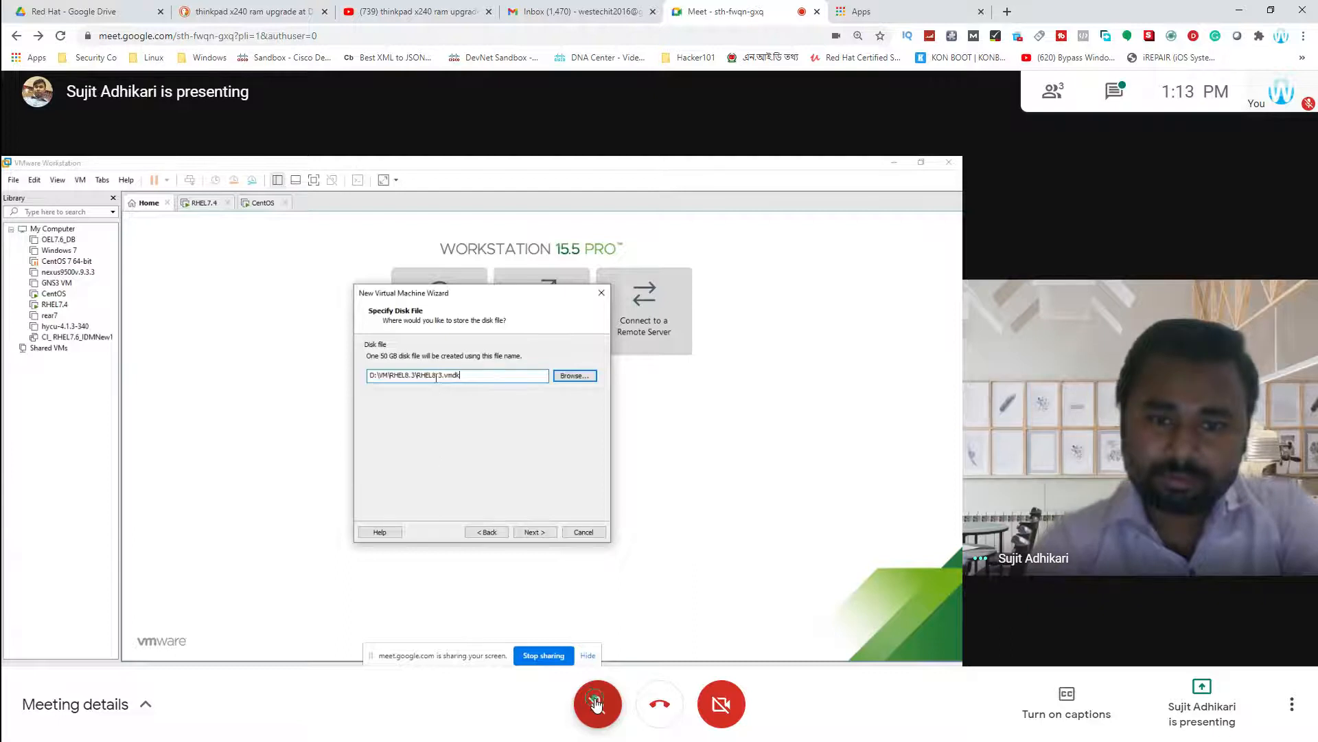
left_click(597, 704)
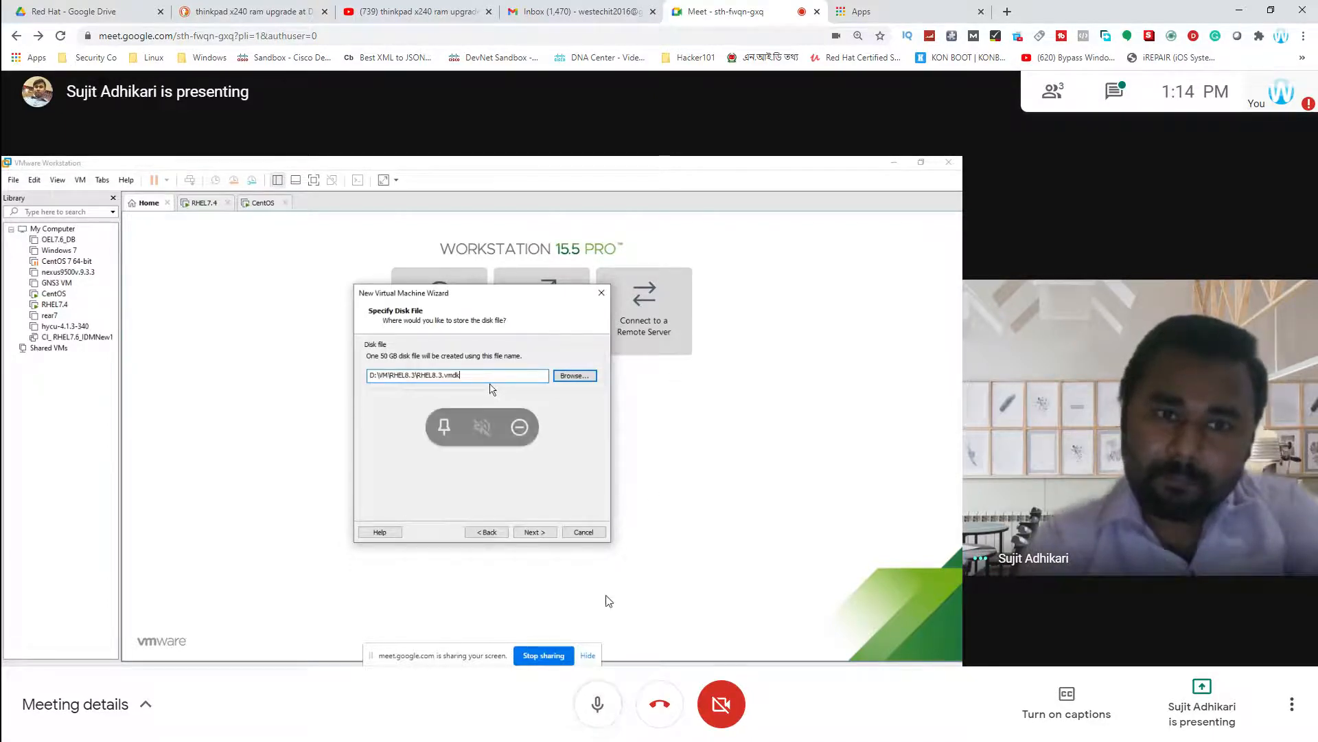
Step: Mute the Google Meet microphone while the wizard shows the RHEL8.3 Ready to Create summary
left_click(598, 704)
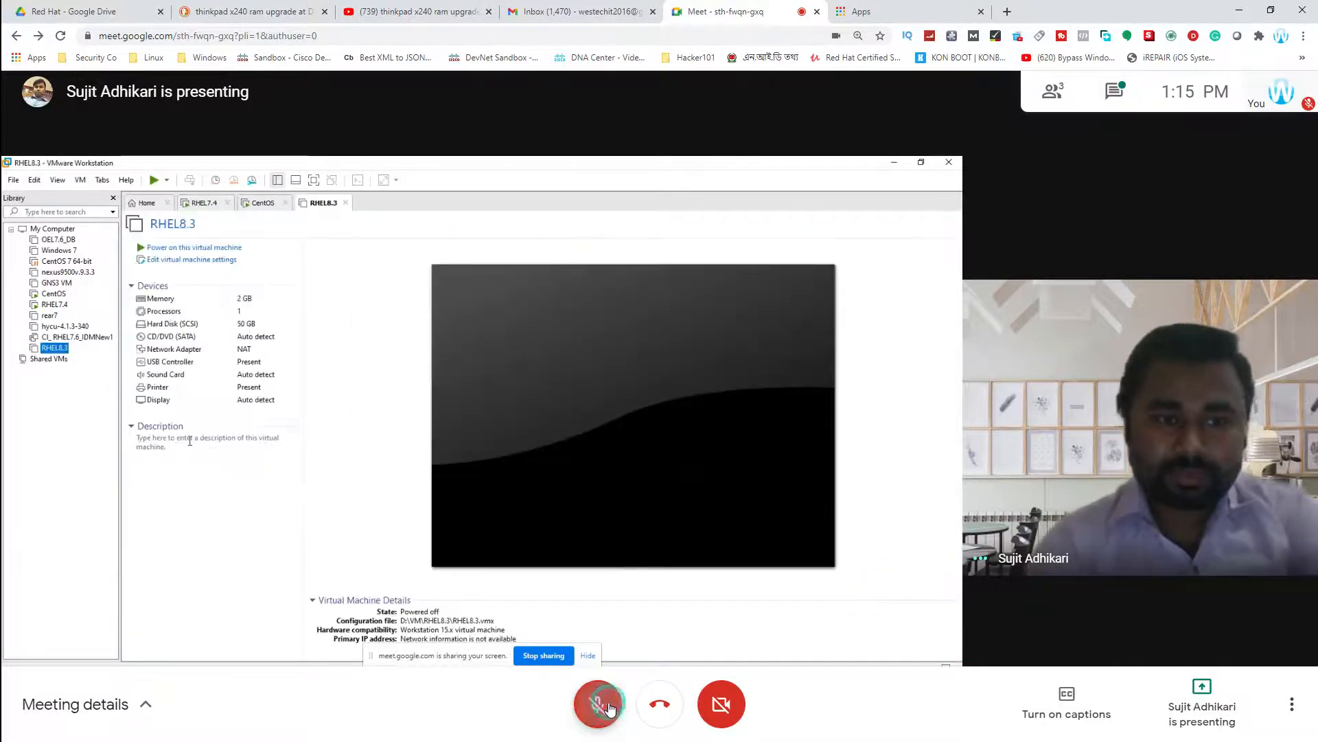
Step: Toggle the microphone on and off a few times, leaving it unmuted
left_click(608, 707)
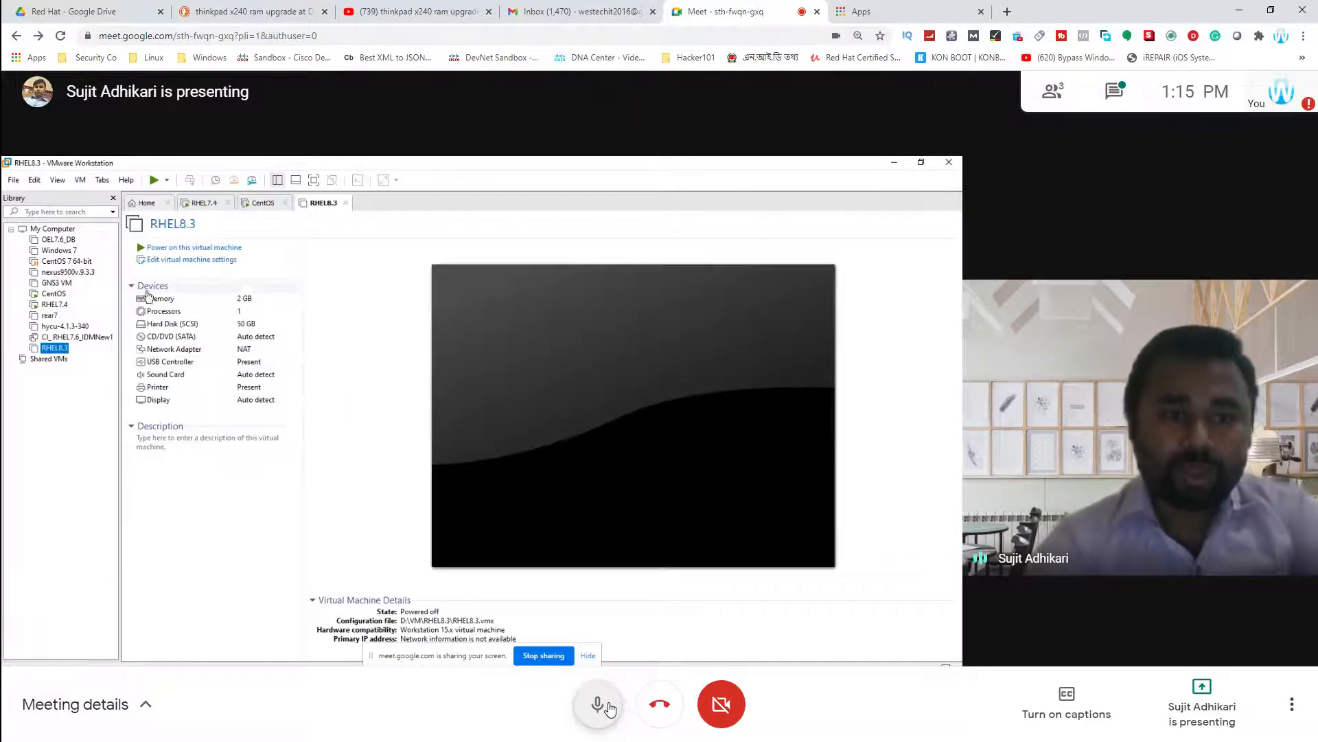
left_click(609, 707)
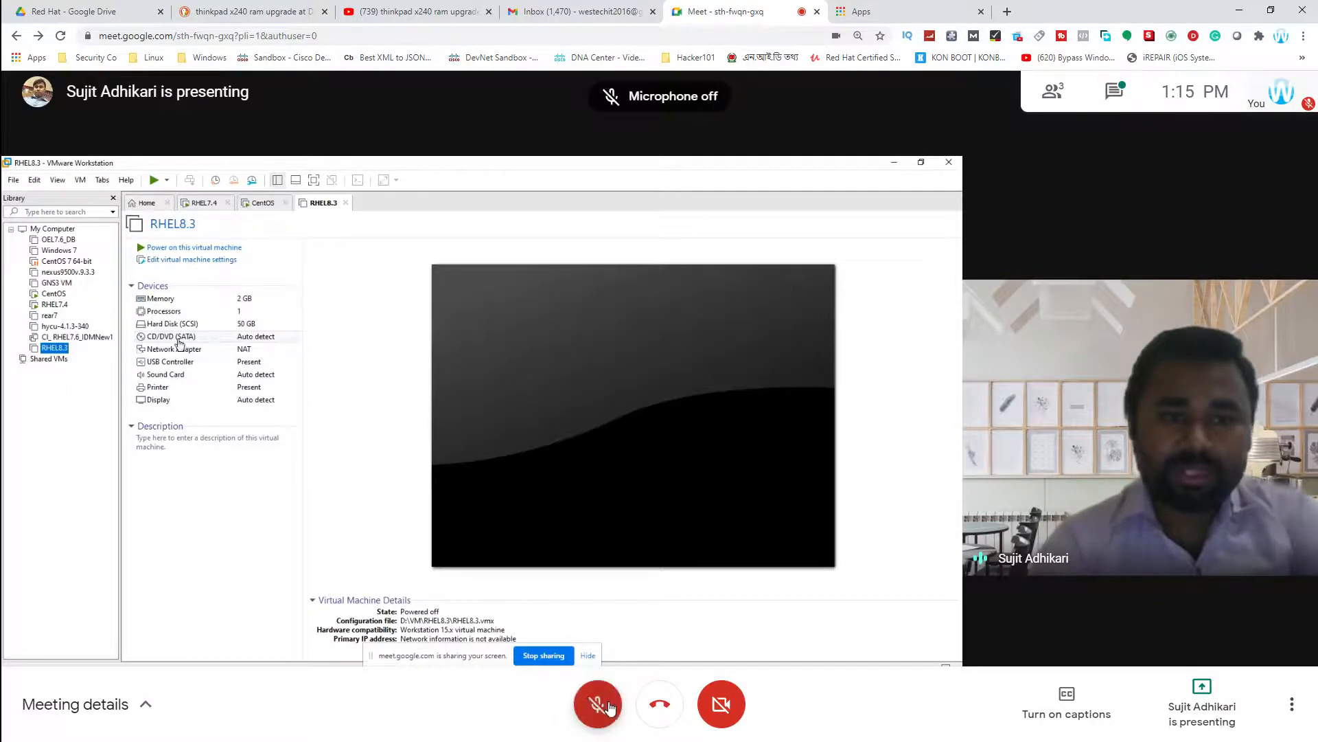
left_click(608, 707)
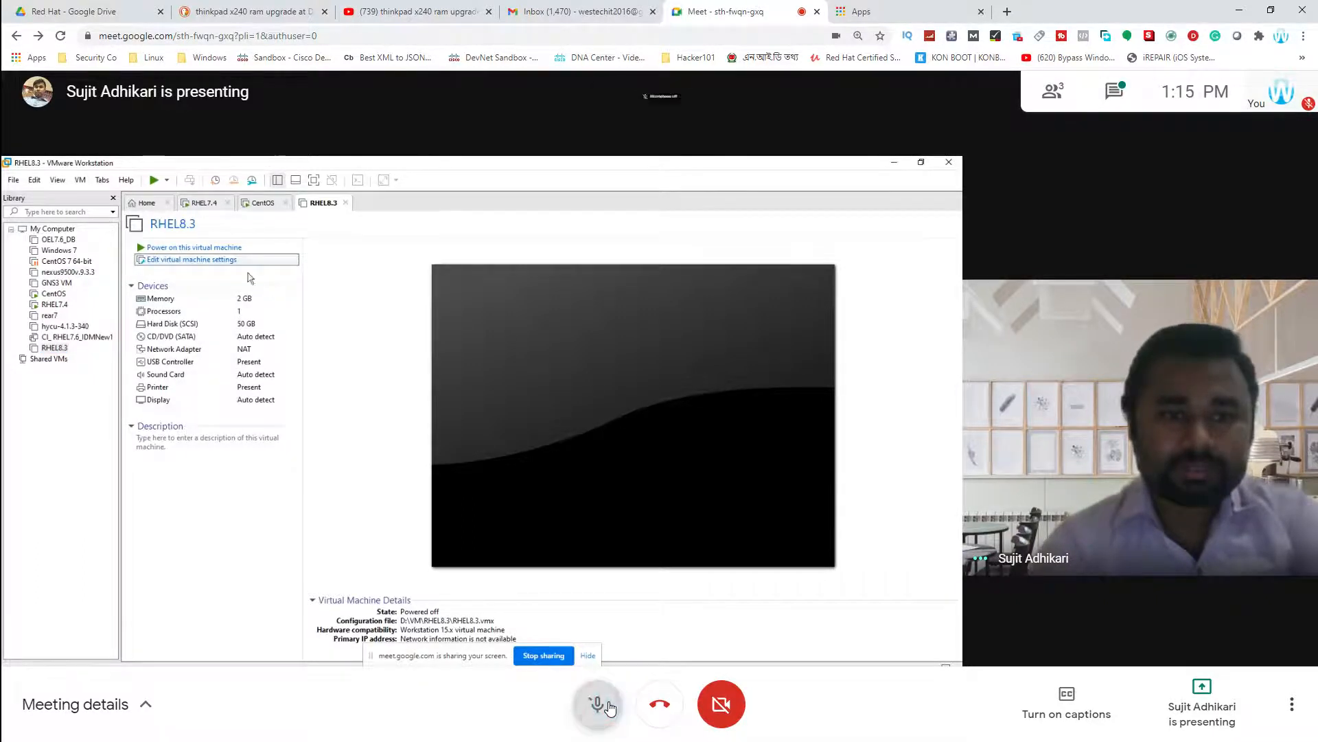
left_click(608, 708)
left_click(598, 706)
left_click(362, 268)
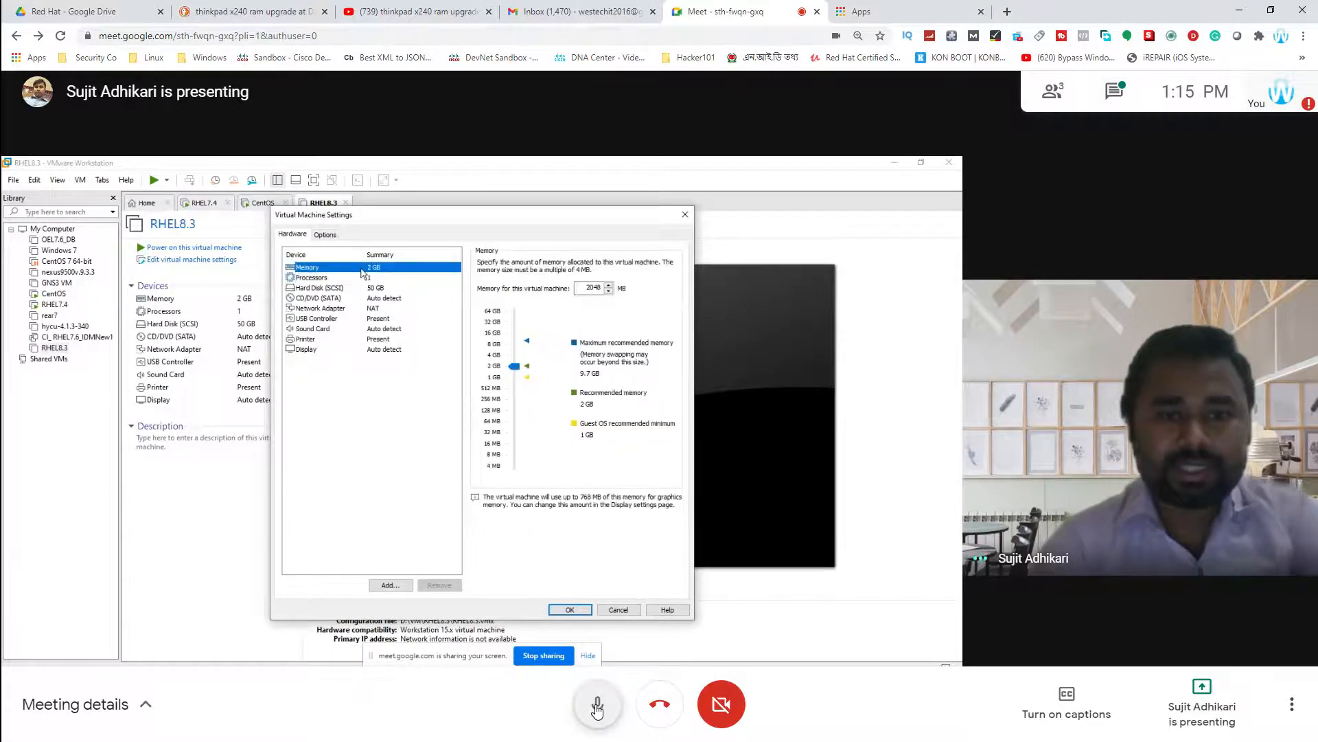
left_click(367, 278)
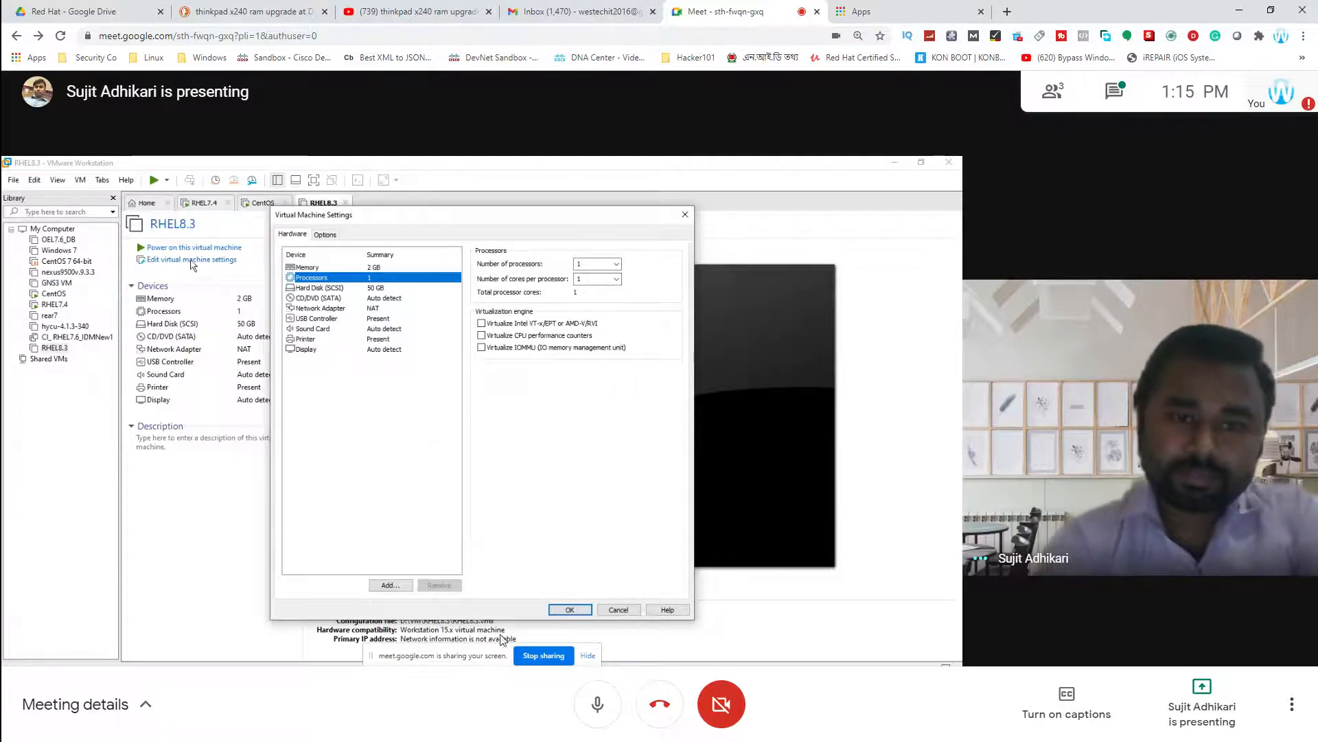
mouse_move(536, 649)
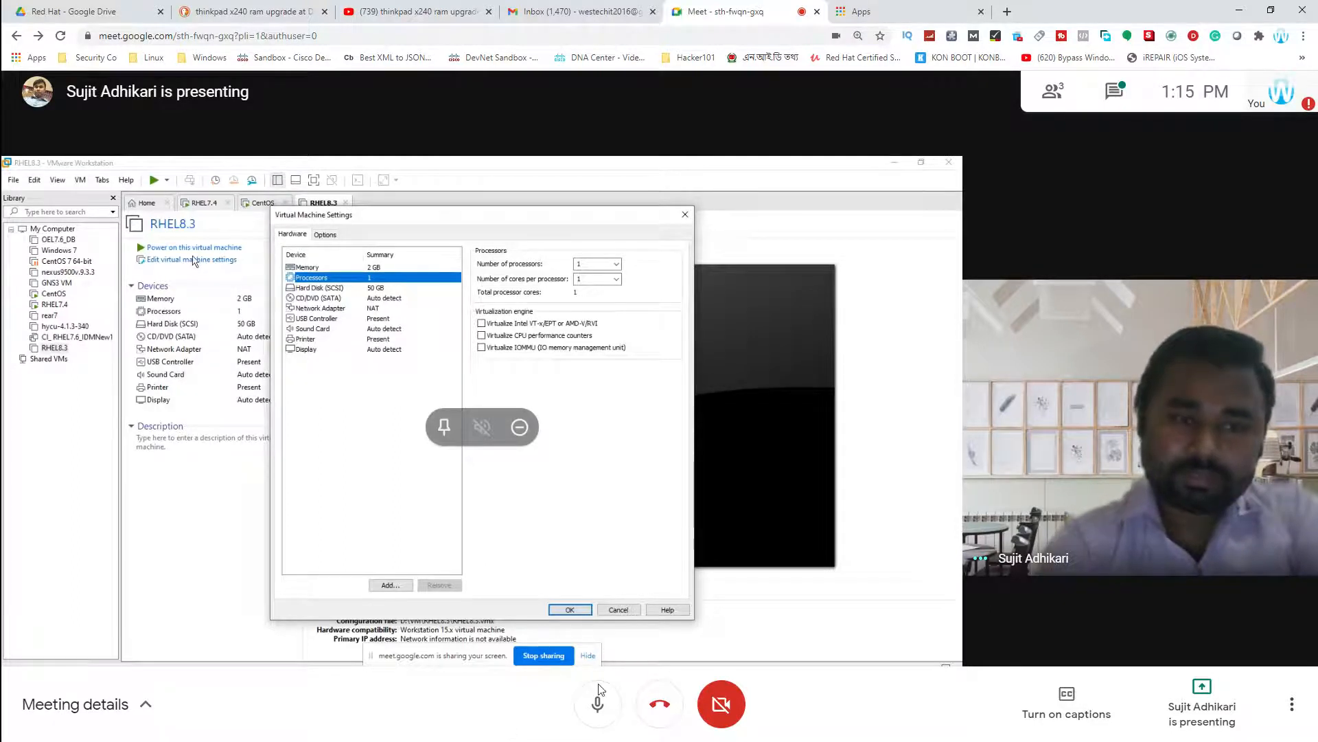
left_click(598, 706)
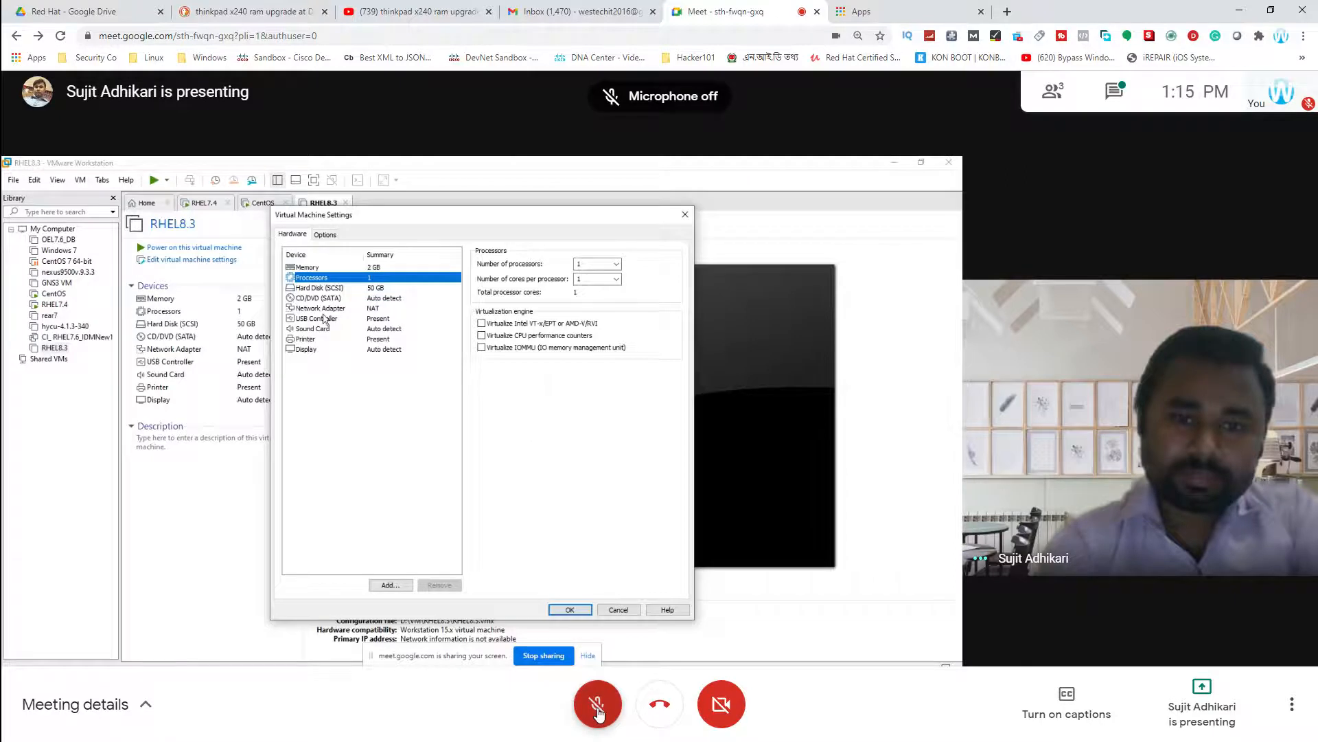
left_click(598, 707)
left_click(598, 707)
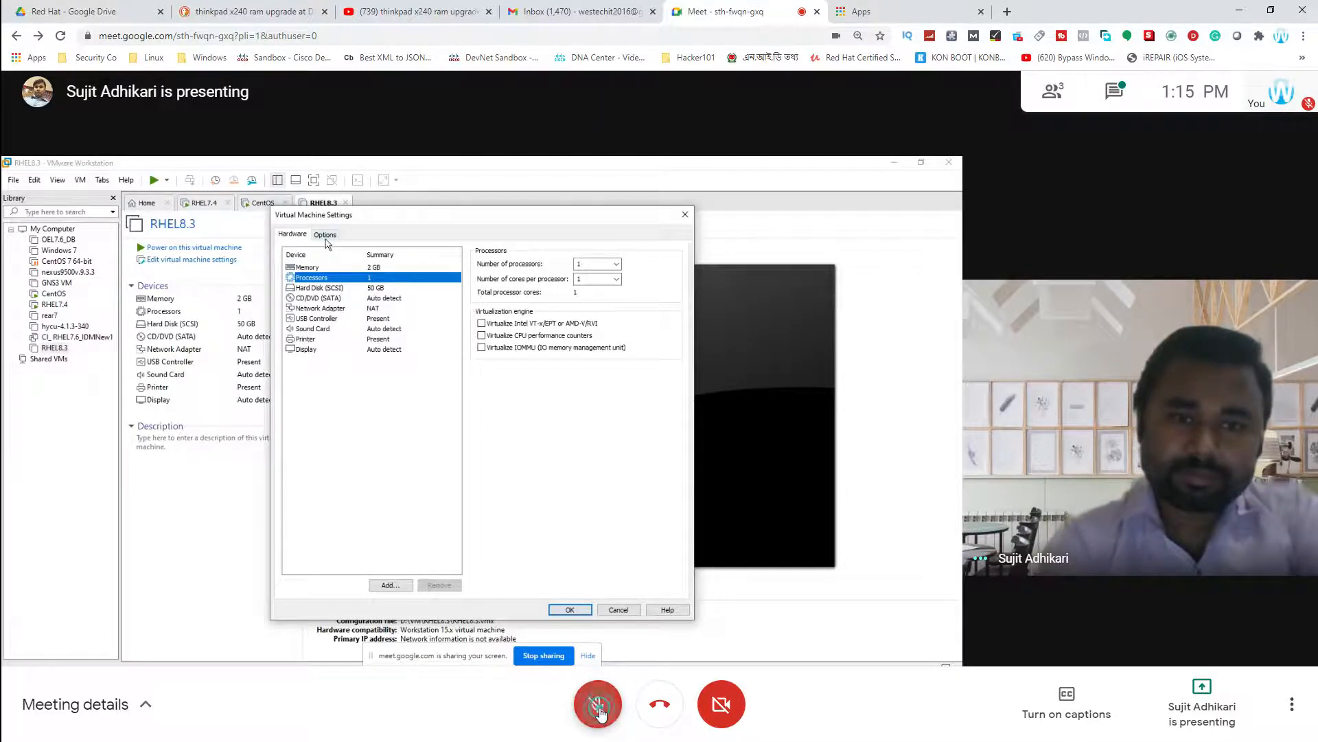
left_click(599, 713)
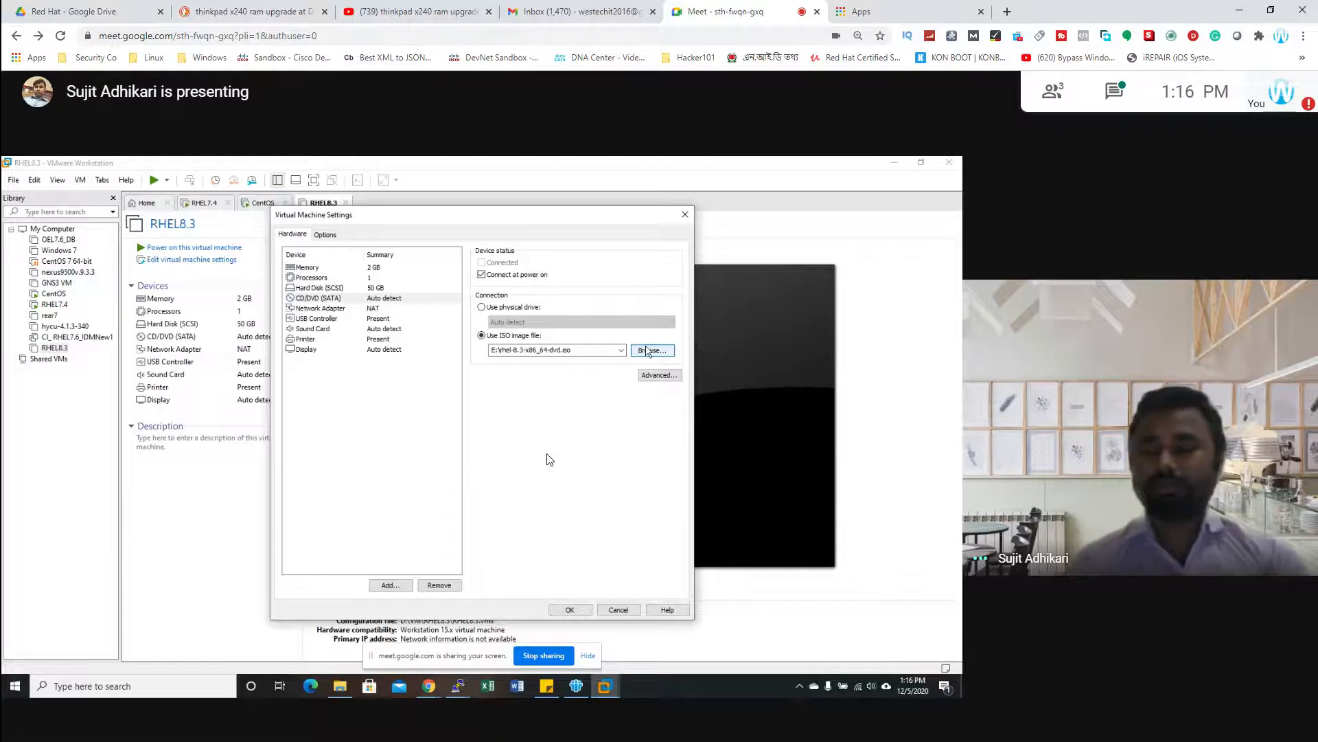
Step: Mute the microphone briefly, then unmute it to speak about the rhel-8.3-x86_64-dvd.iso setting
left_click(595, 714)
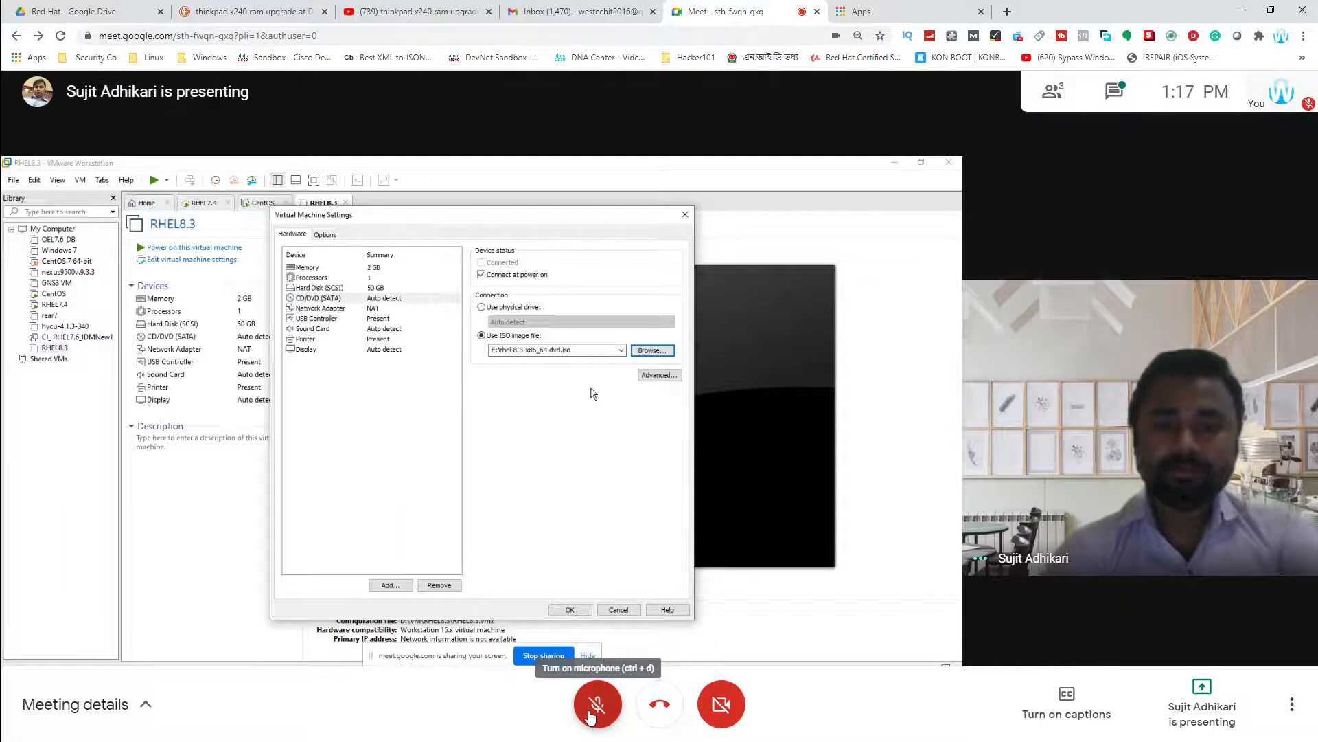
mouse_move(739, 474)
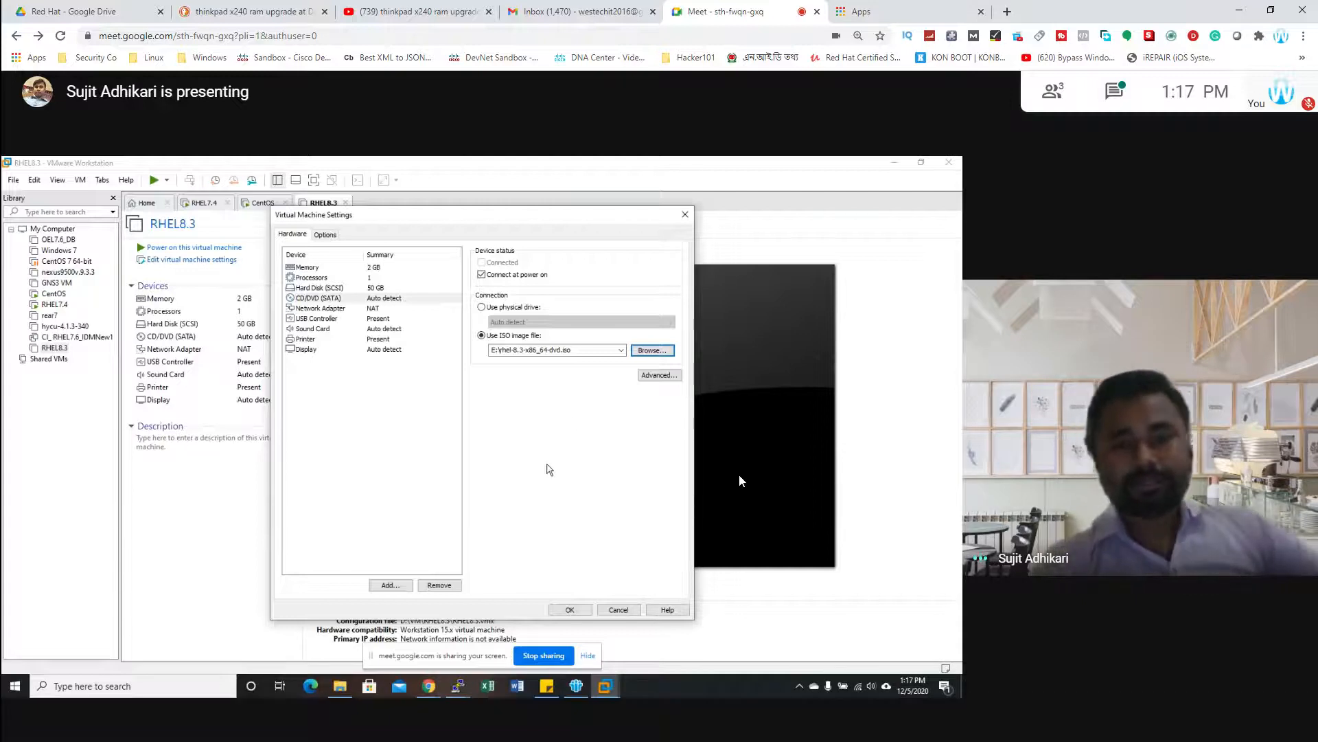
mouse_move(597, 714)
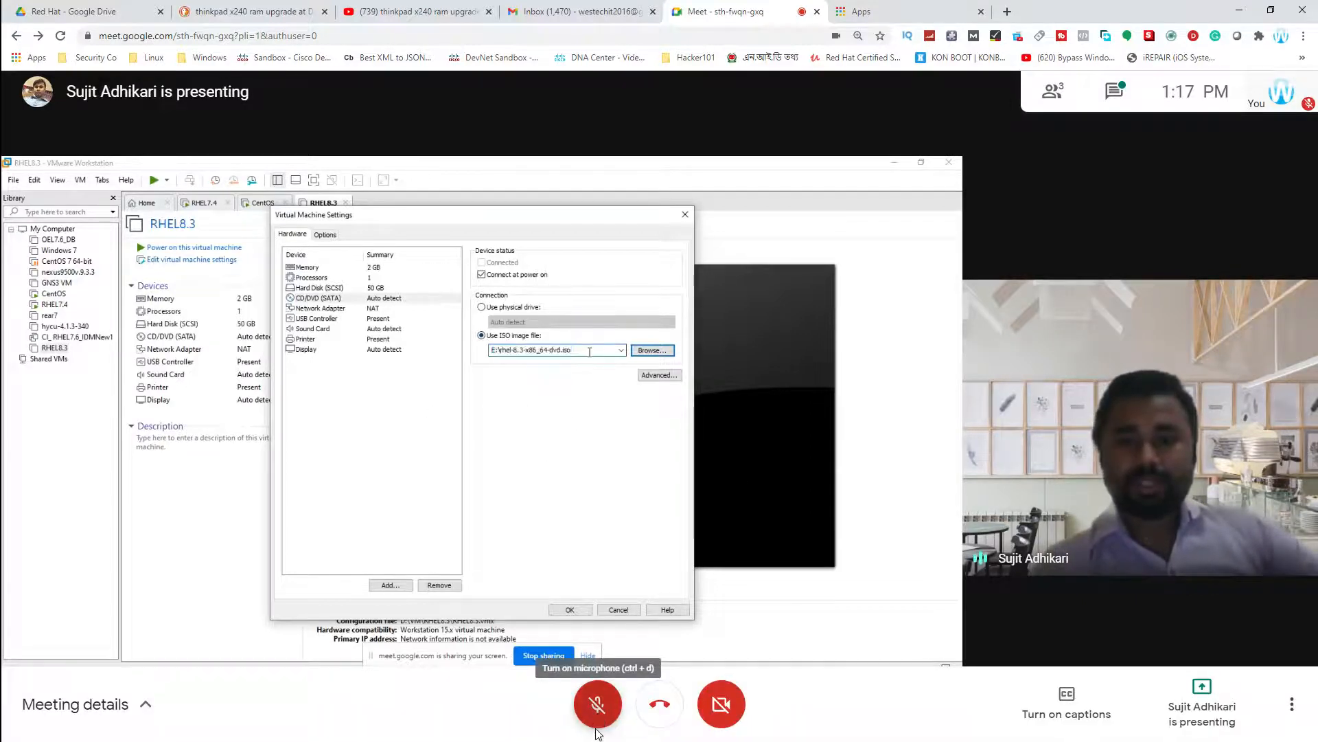
left_click(597, 714)
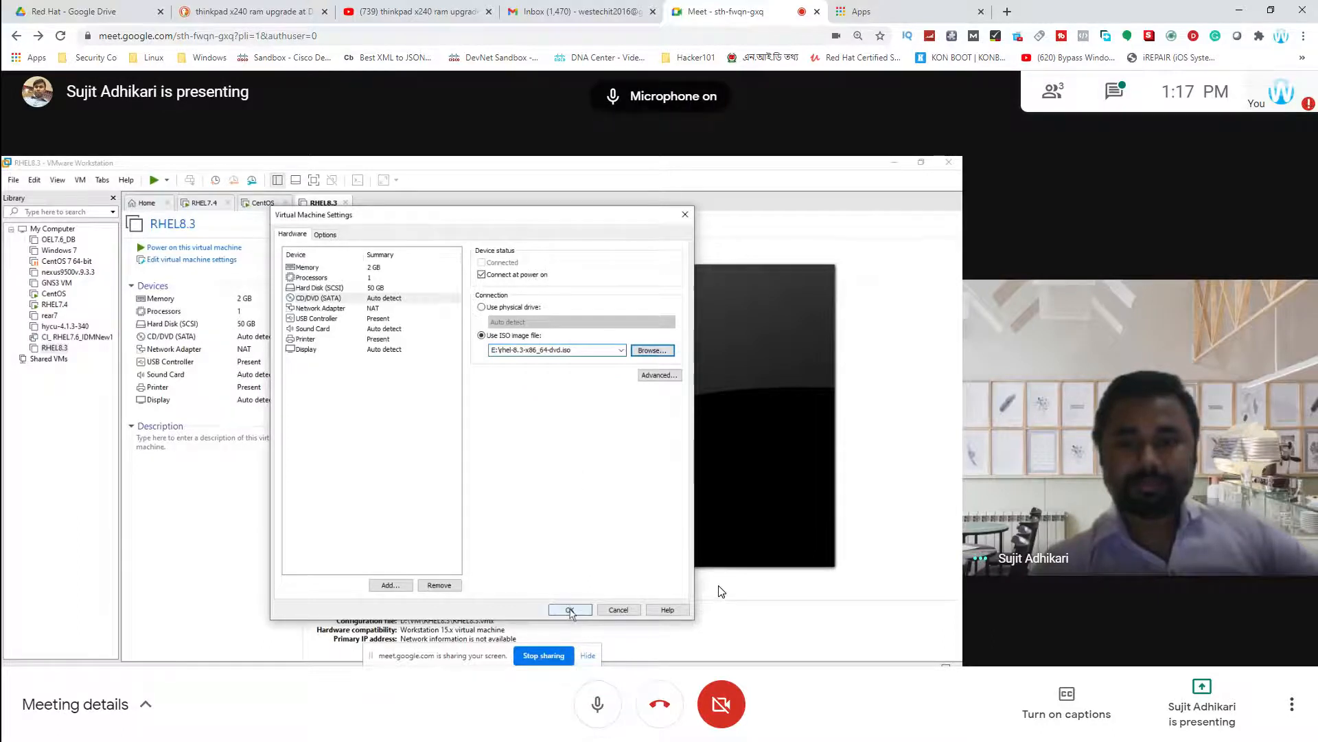
Step: Mute the microphone once the RHEL8.3 summary shows the CD/DVD using the ISO
mouse_move(721, 589)
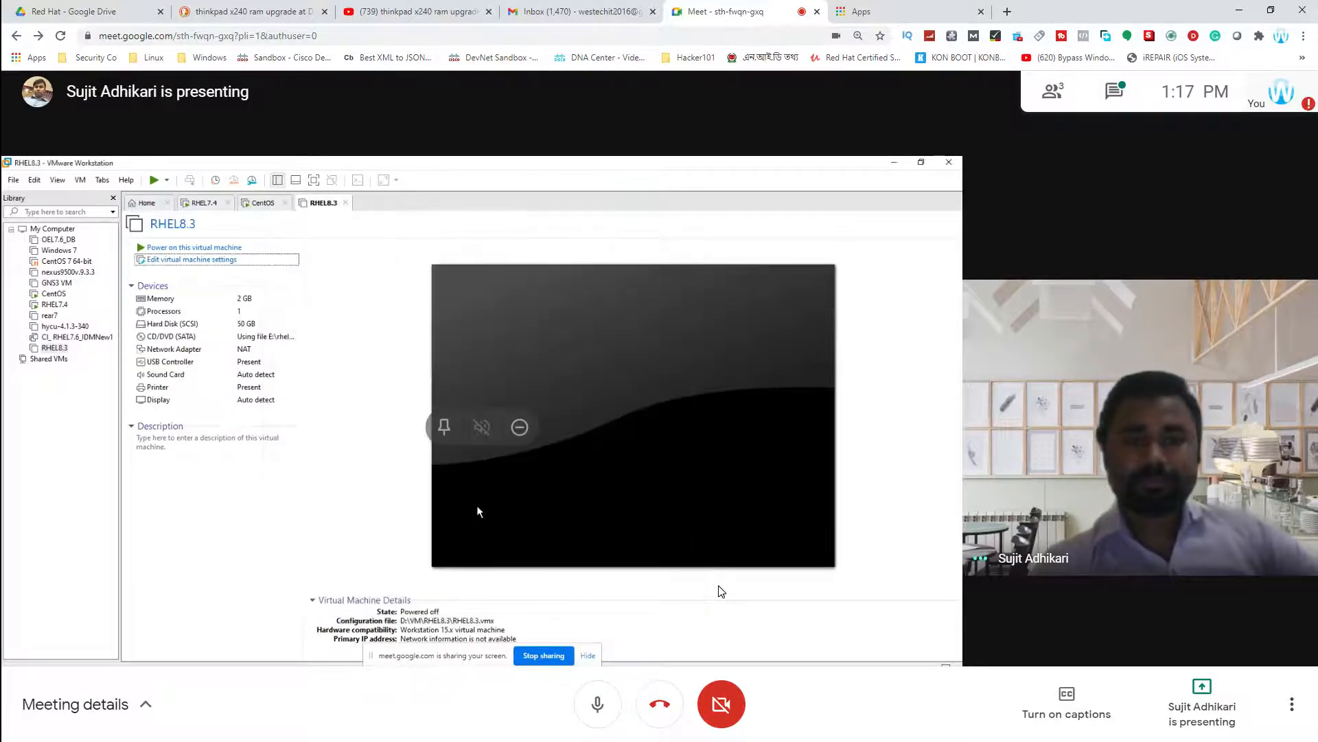
left_click(609, 708)
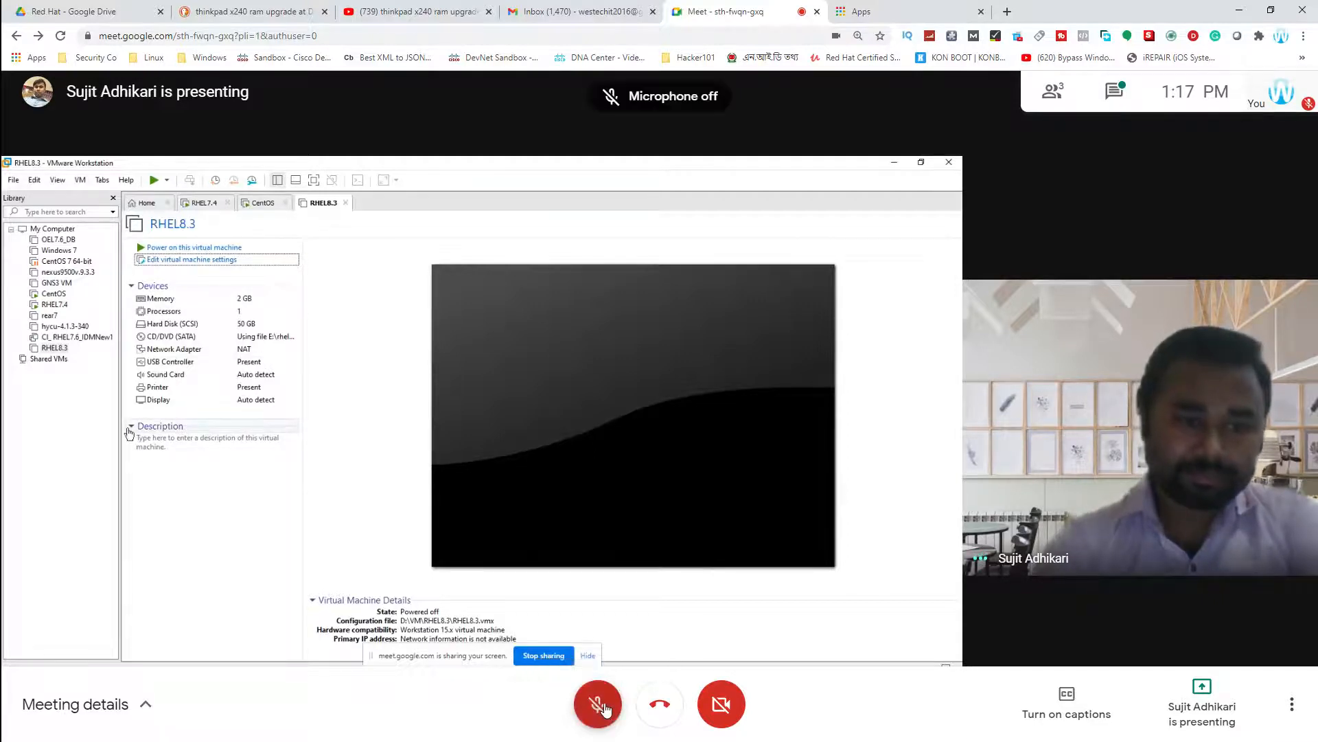
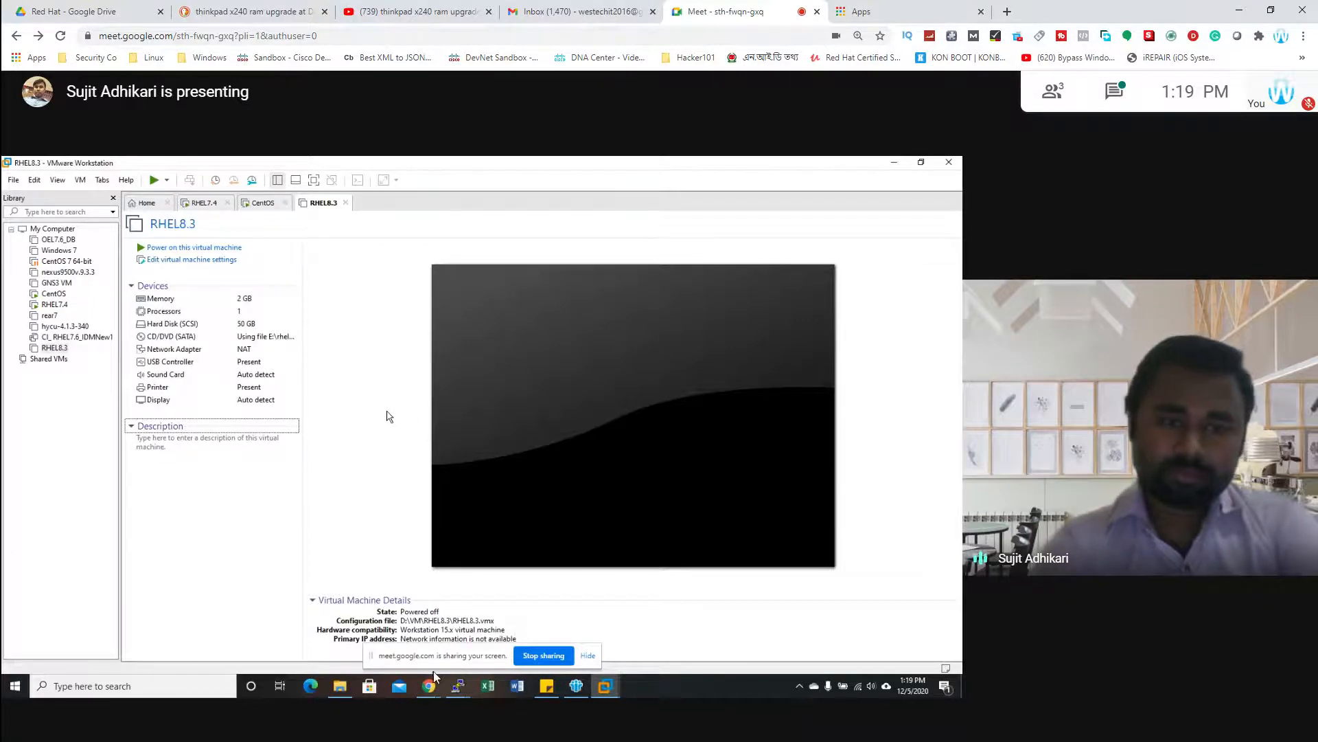
Step: Unmute the microphone while the RHEL 8.3 VM boots to the installer menu
left_click(609, 708)
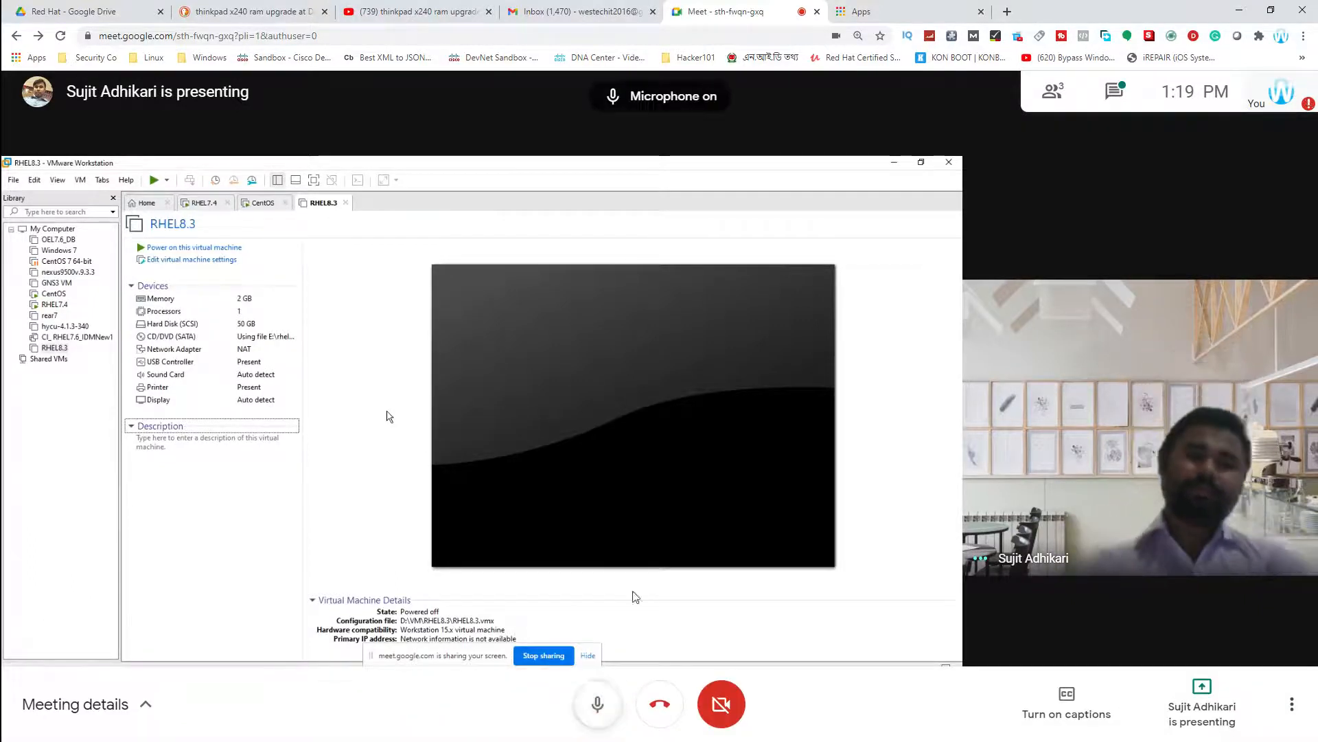
mouse_move(639, 569)
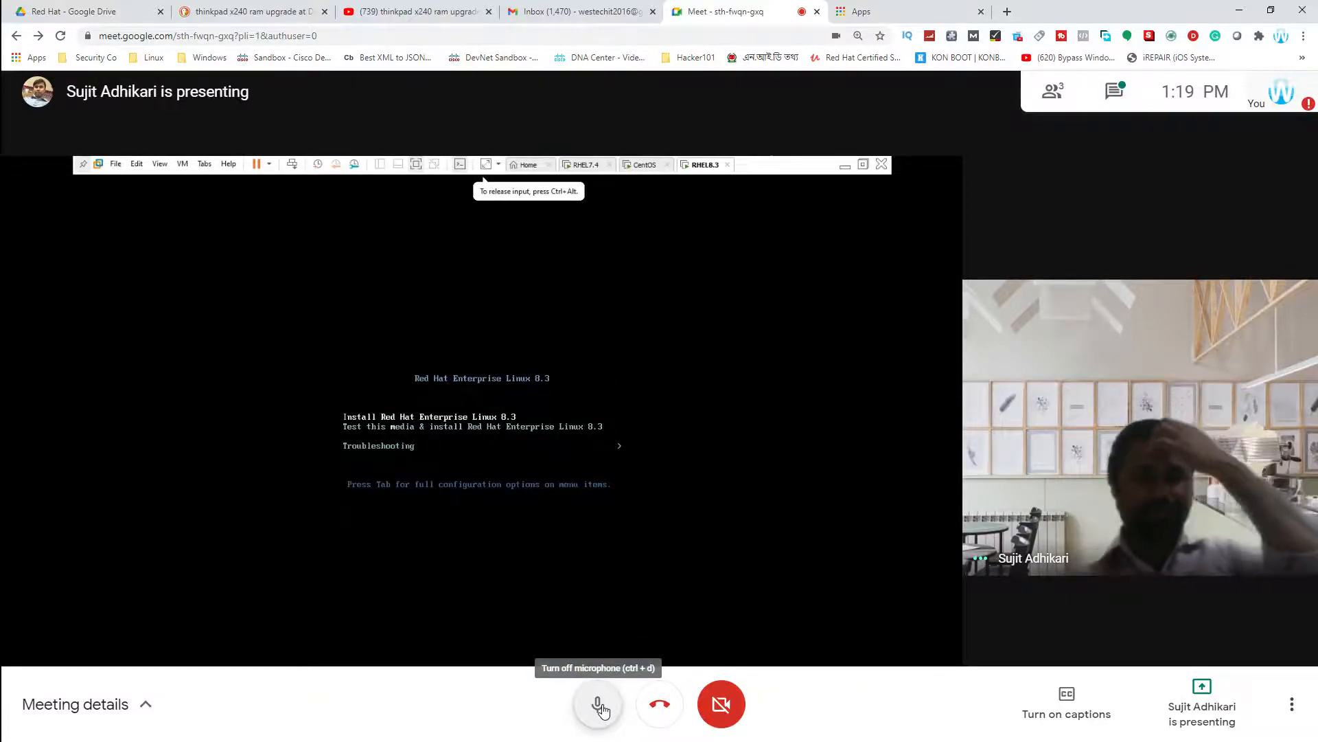
Step: Toggle the microphone off and on, then reopen the screen recorder from the tray and resume recording
left_click(601, 709)
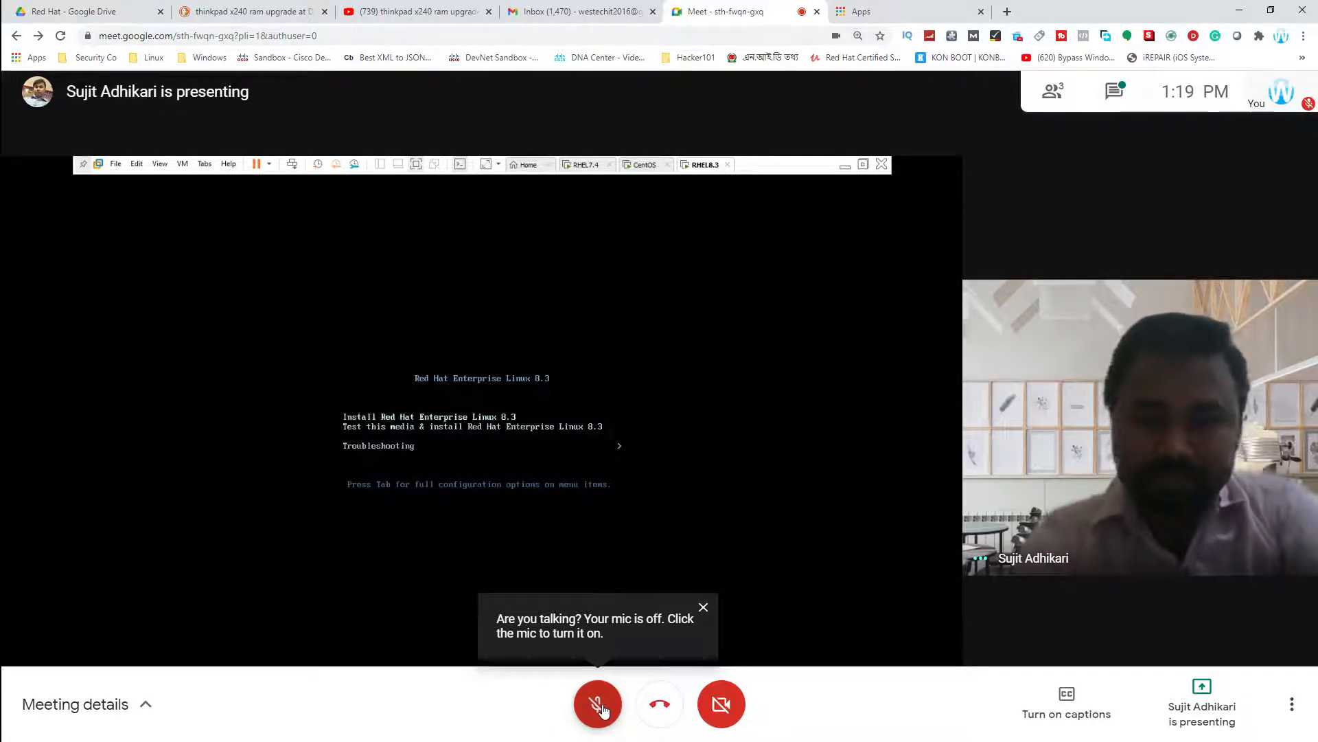
left_click(598, 704)
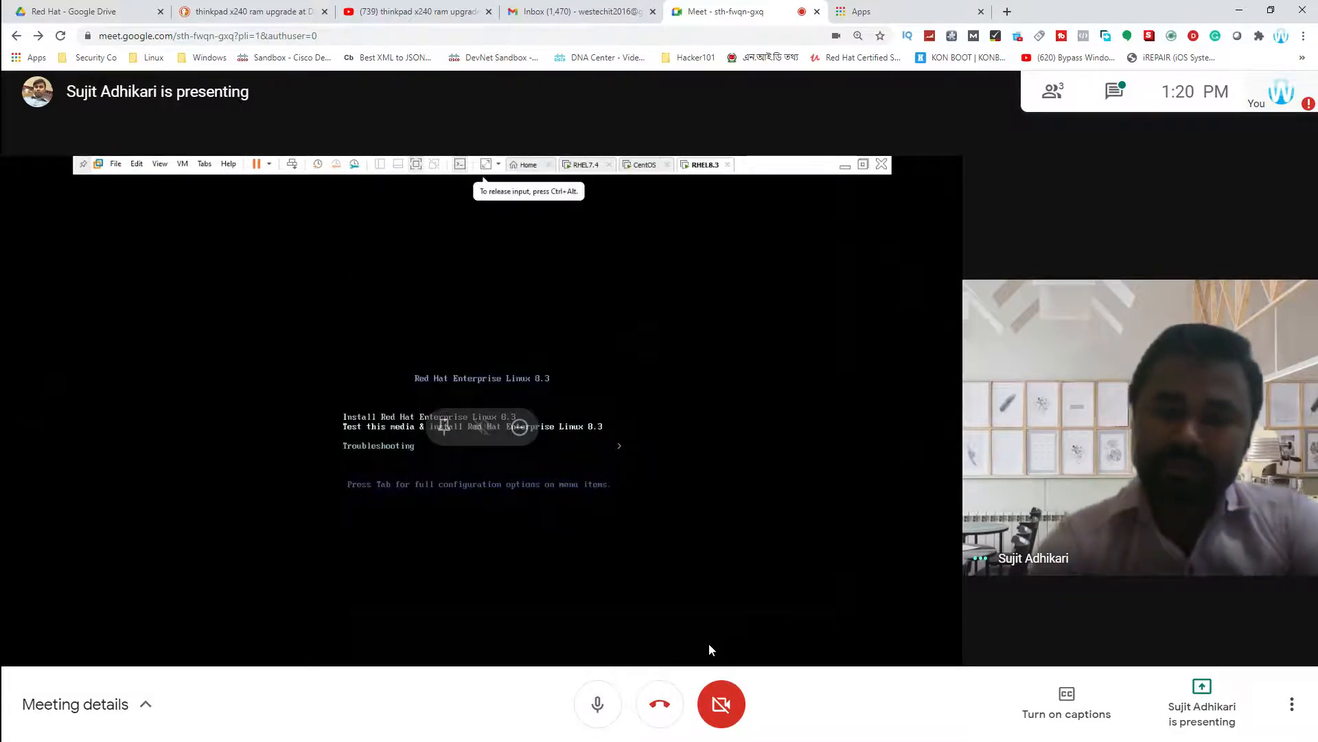
key("super")
left_click(42, 598)
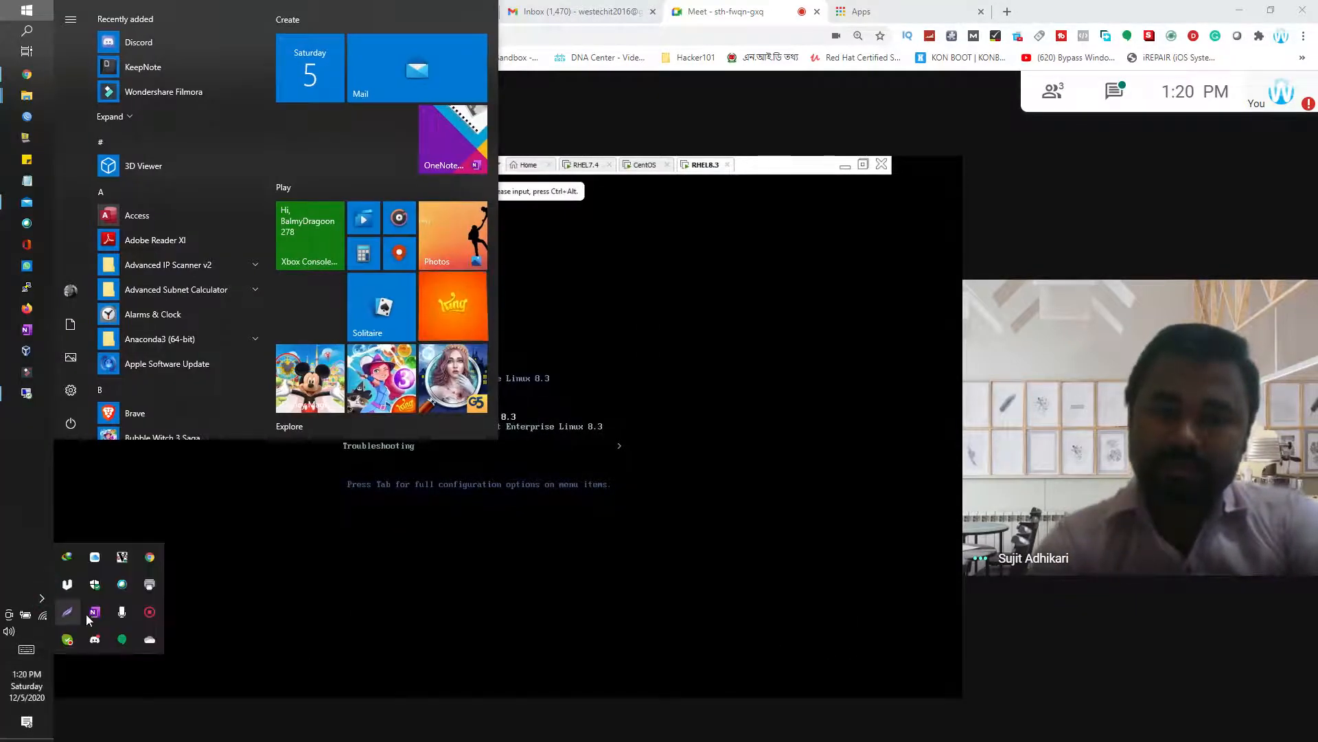
right_click(150, 614)
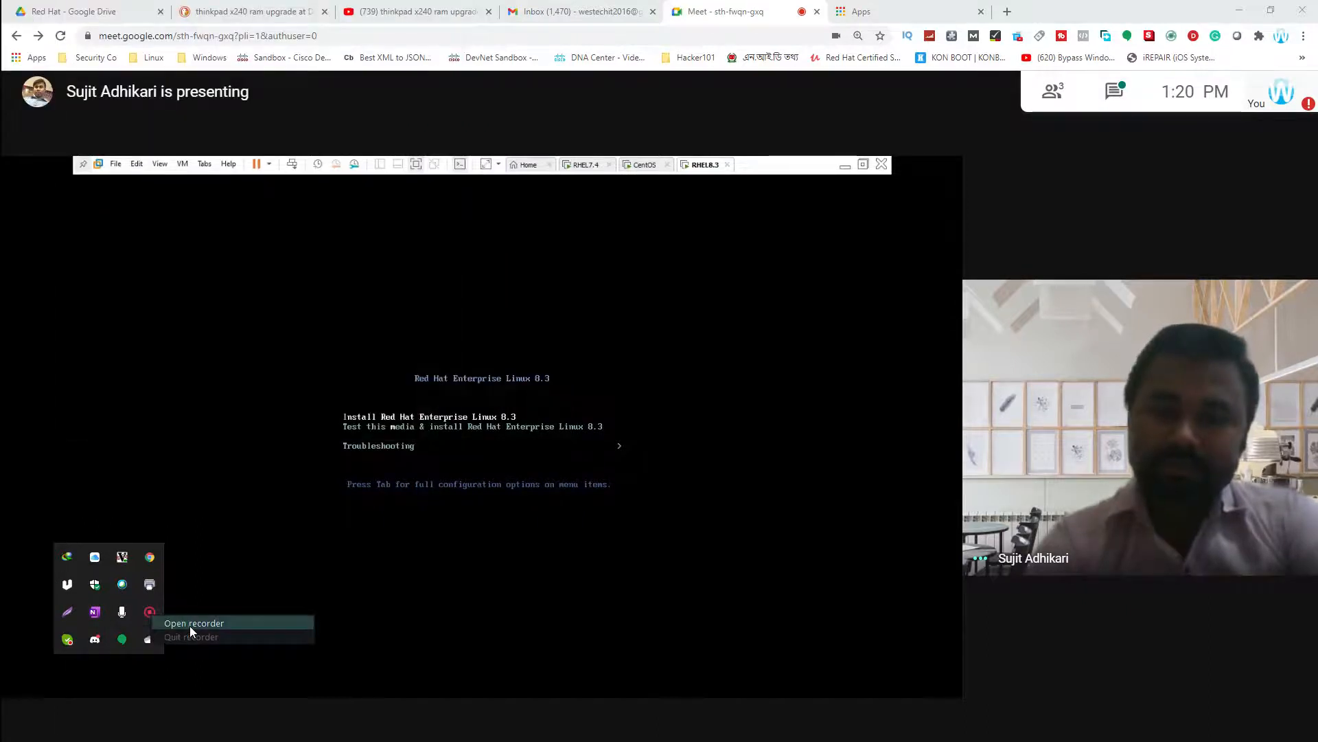
left_click(191, 625)
left_click(1145, 707)
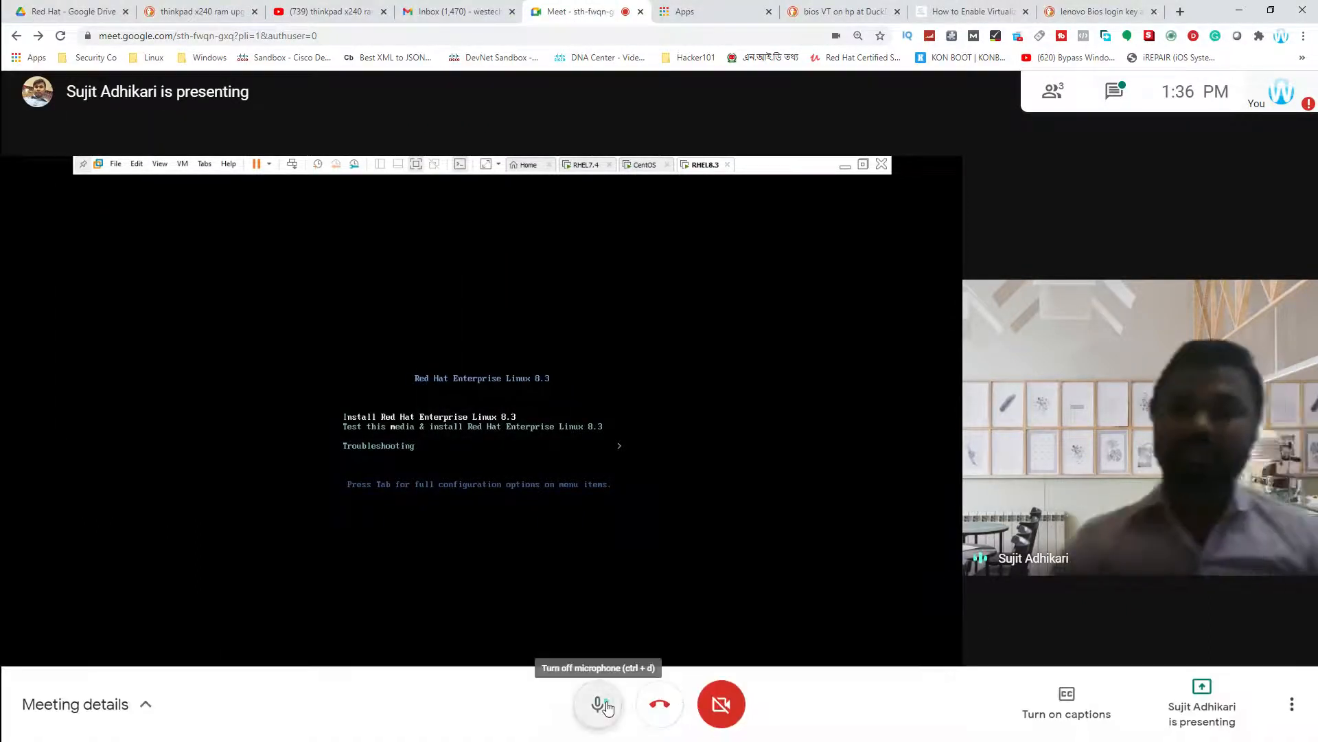
Step: Mute the microphone as the shared RHEL 8.3 installer begins loading
left_click(607, 706)
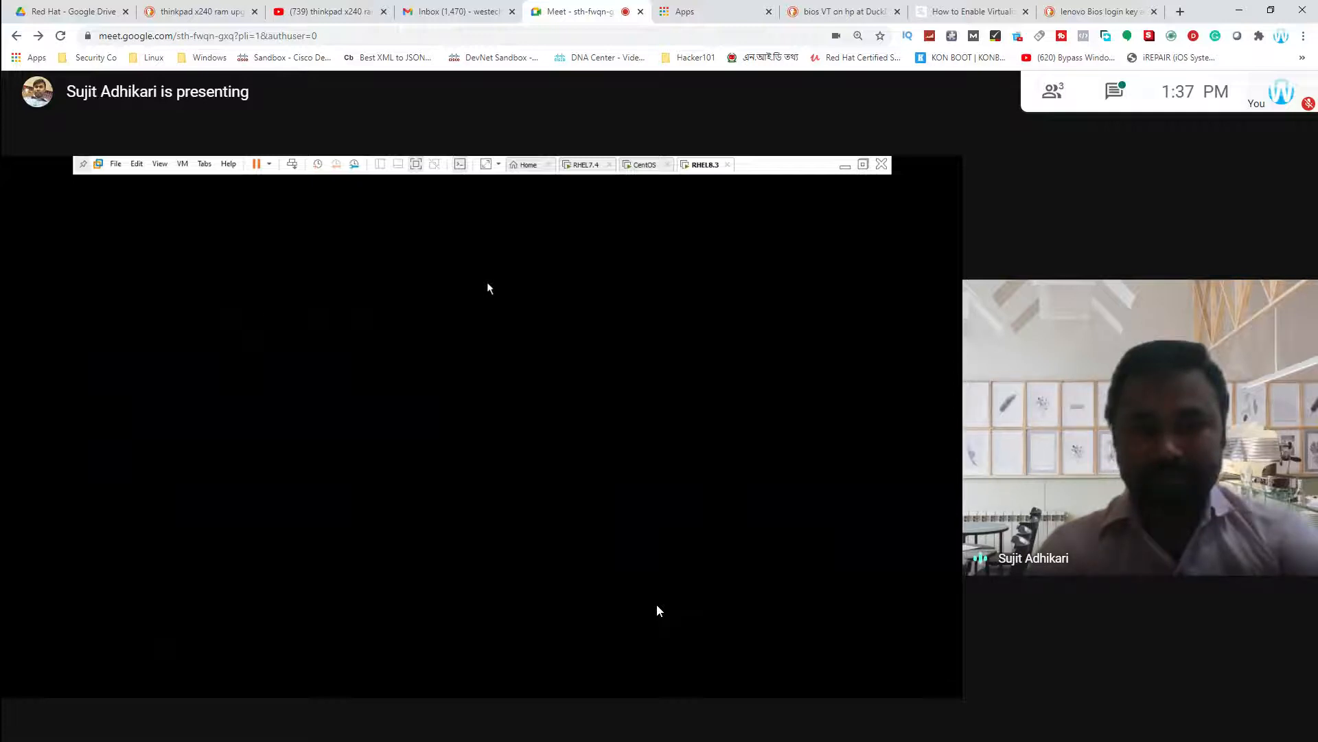
mouse_move(546, 718)
left_click(595, 705)
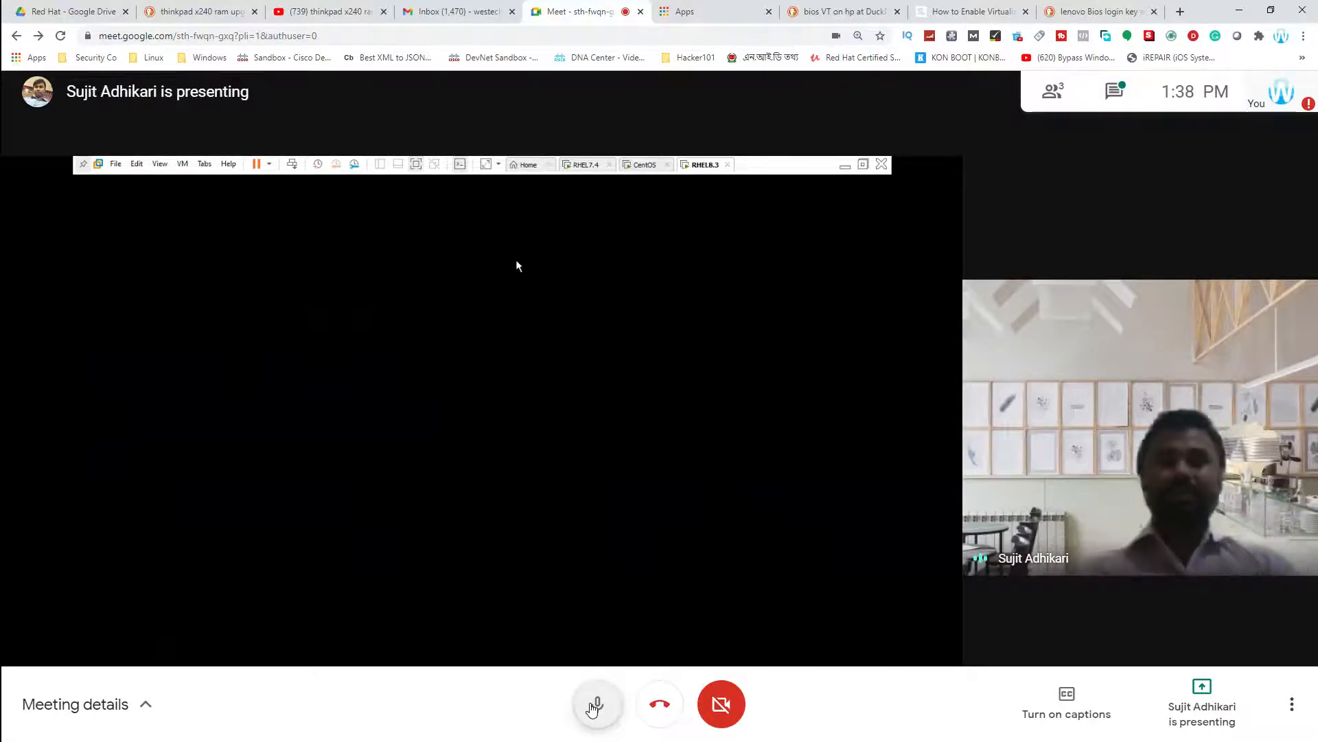
left_click(595, 706)
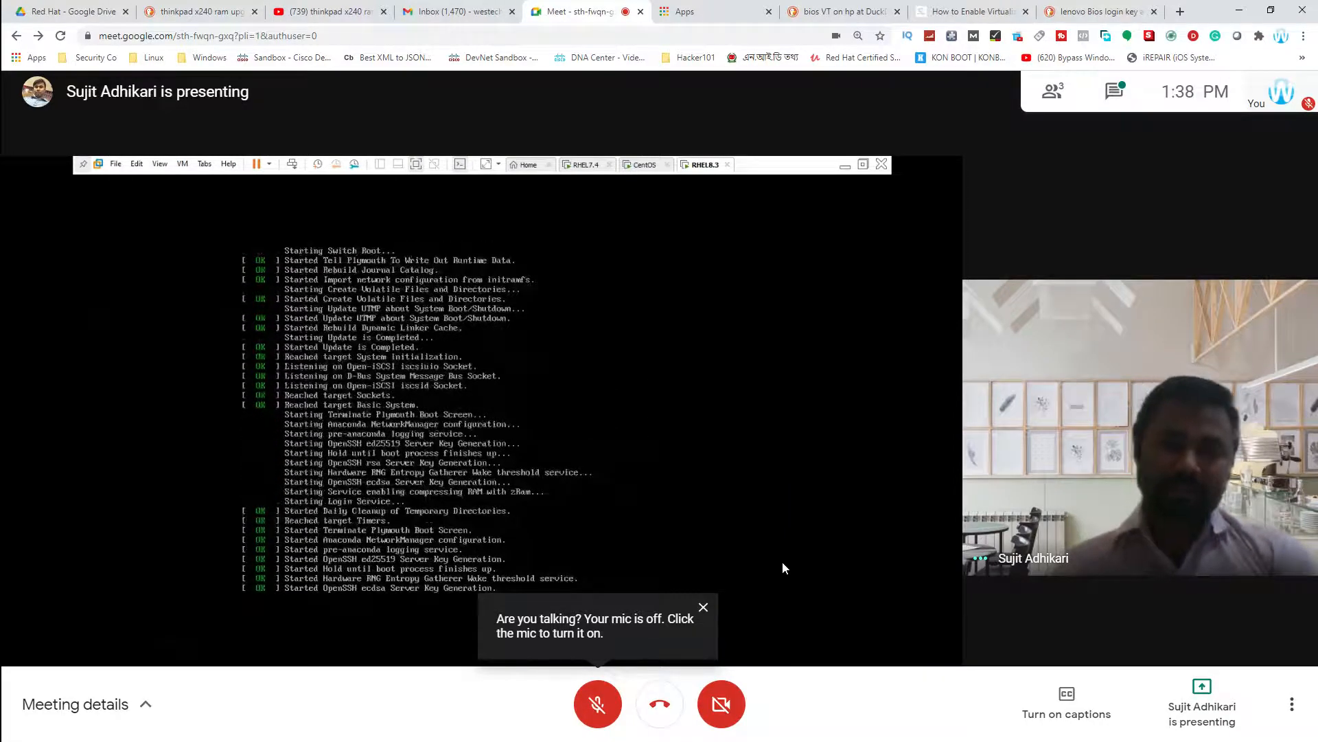
Step: Close the 'Are you talking? Your mic is off' reminder
left_click(703, 607)
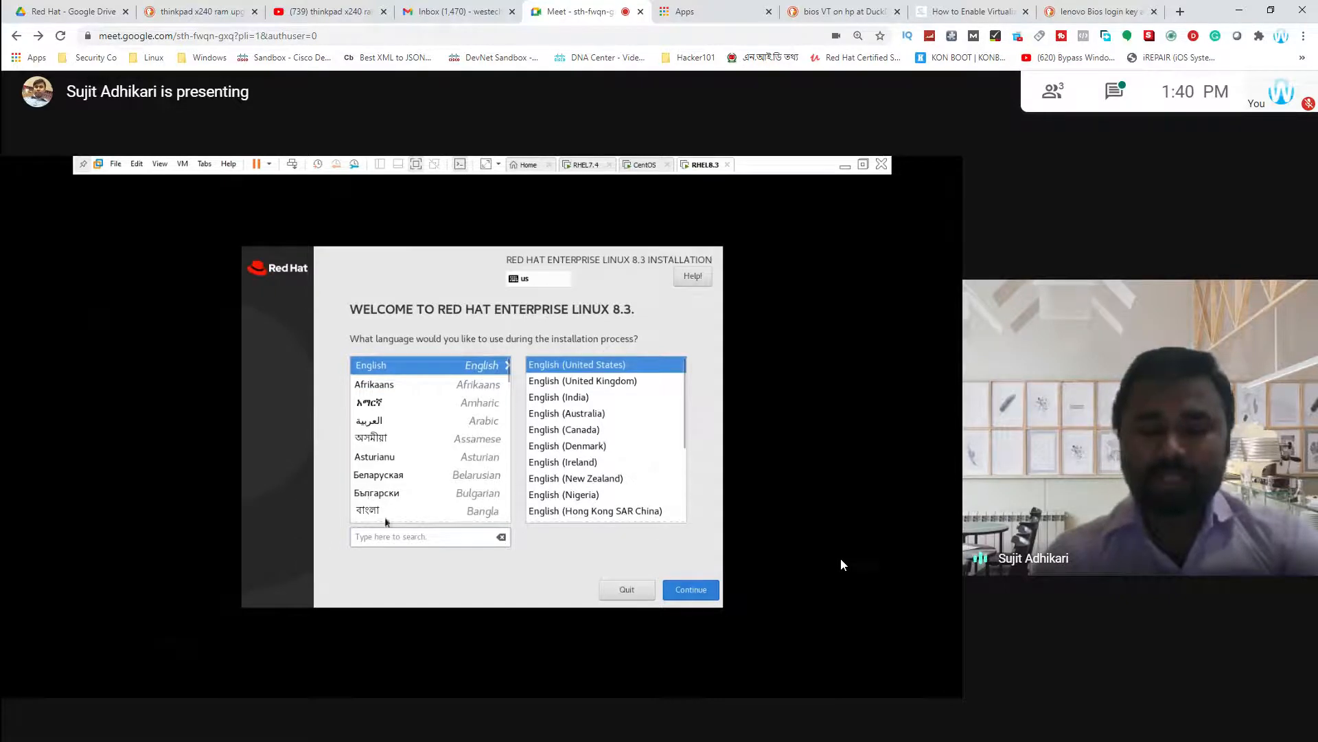
left_click(605, 721)
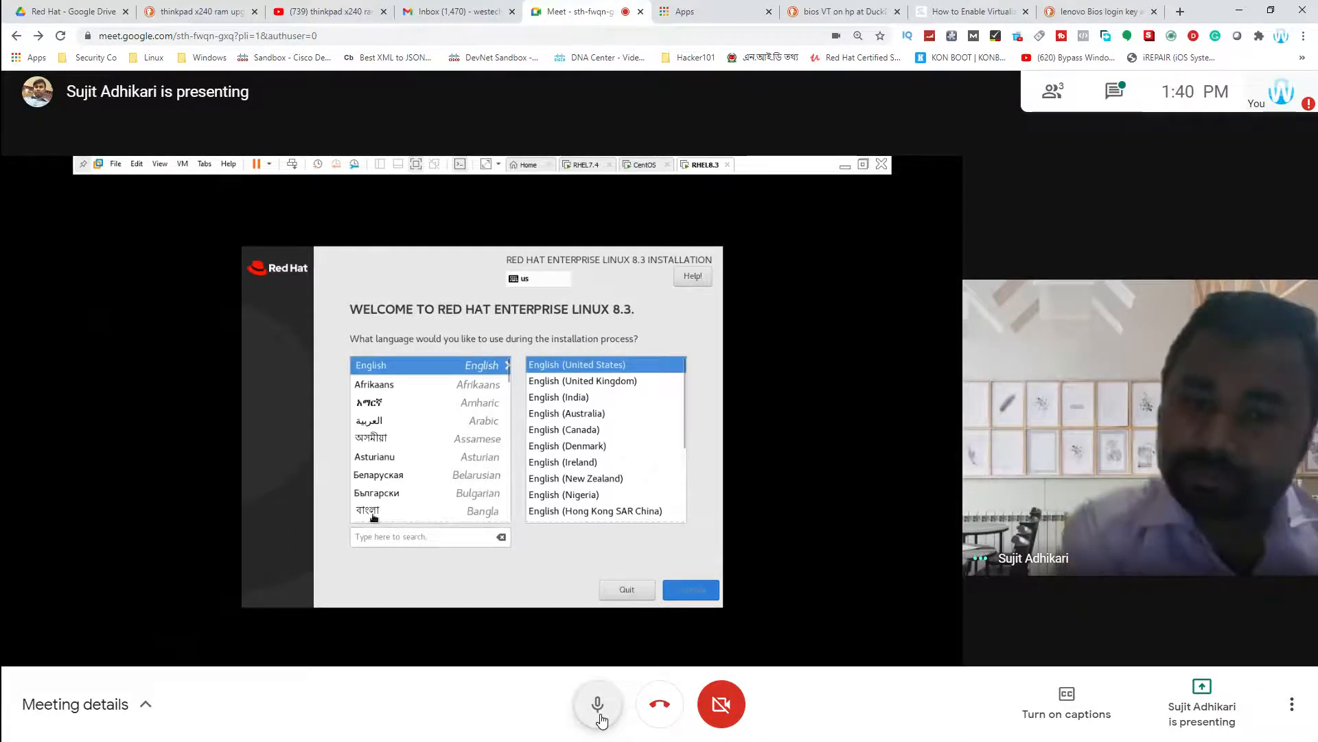
left_click(598, 707)
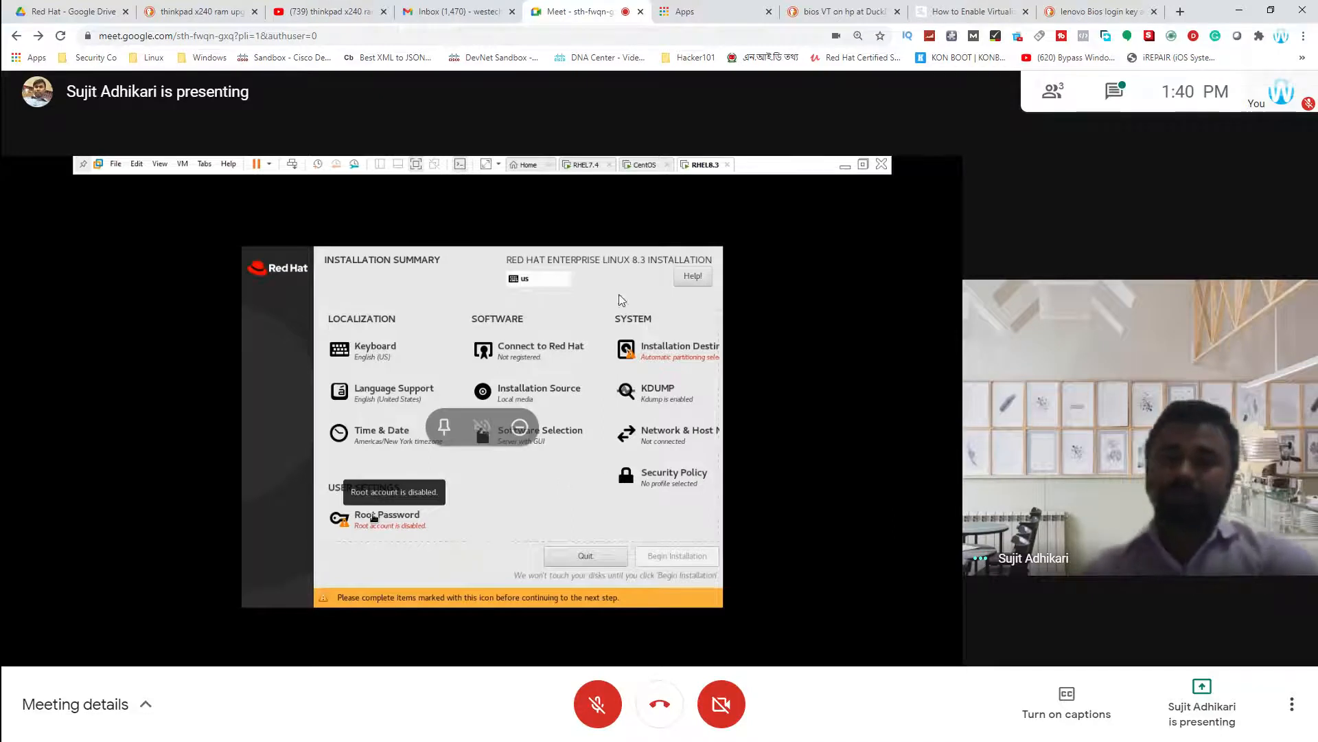
Step: Briefly toggle the microphone, then unmute it to speak during the Time & Date setup
left_click(598, 705)
left_click(598, 708)
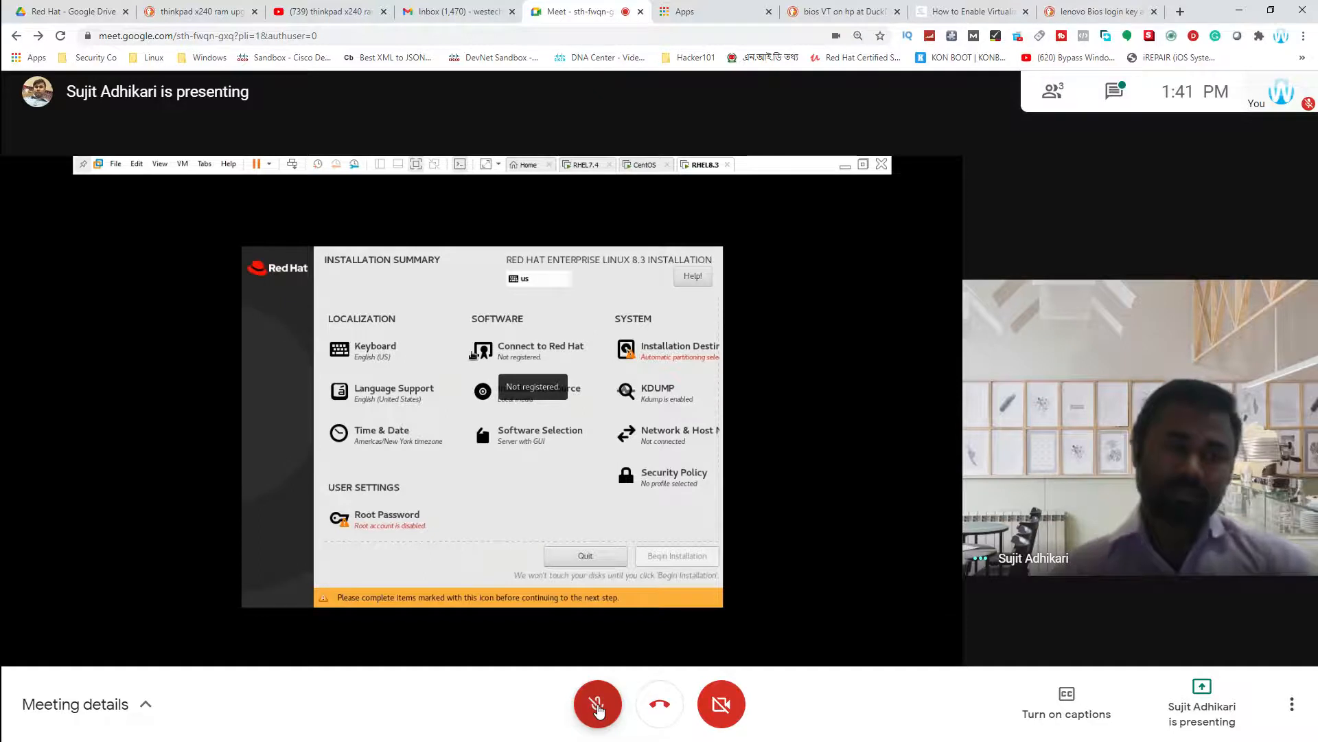
left_click(596, 710)
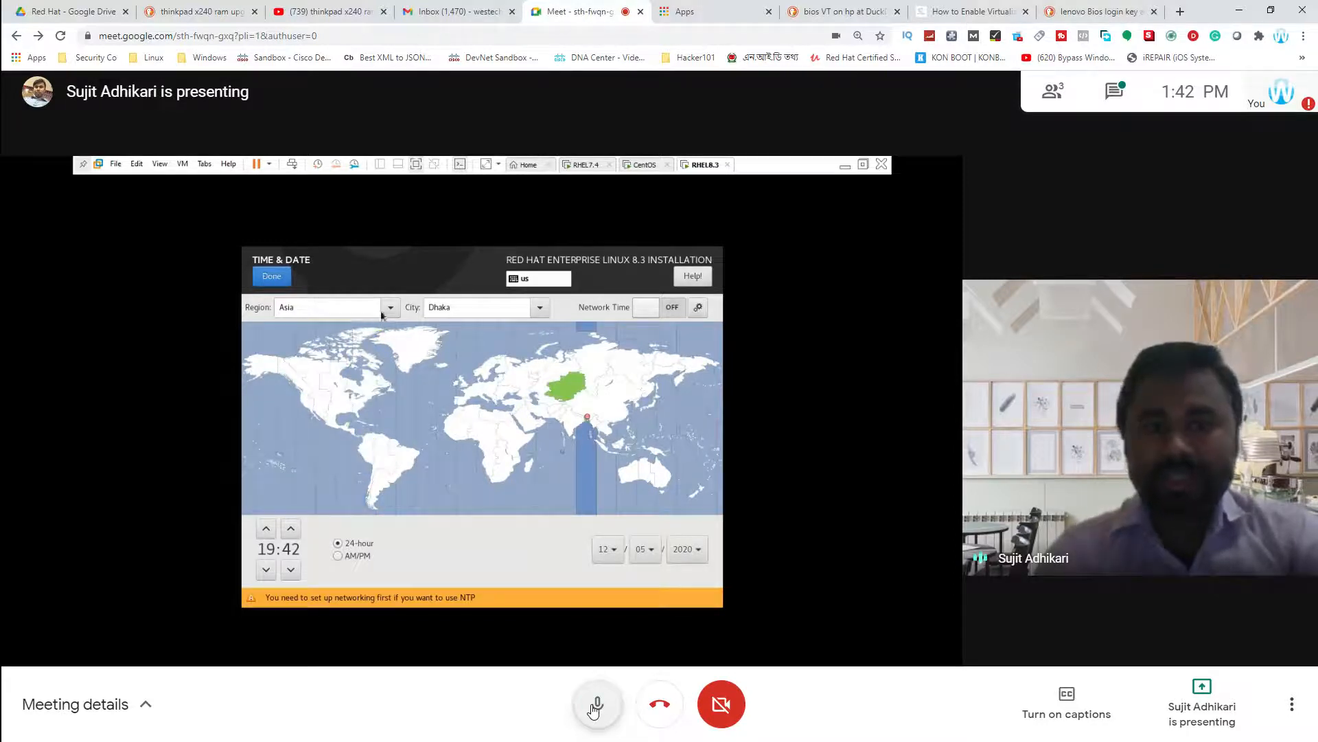
Step: Switch the microphone on and off several times, finishing muted
left_click(594, 707)
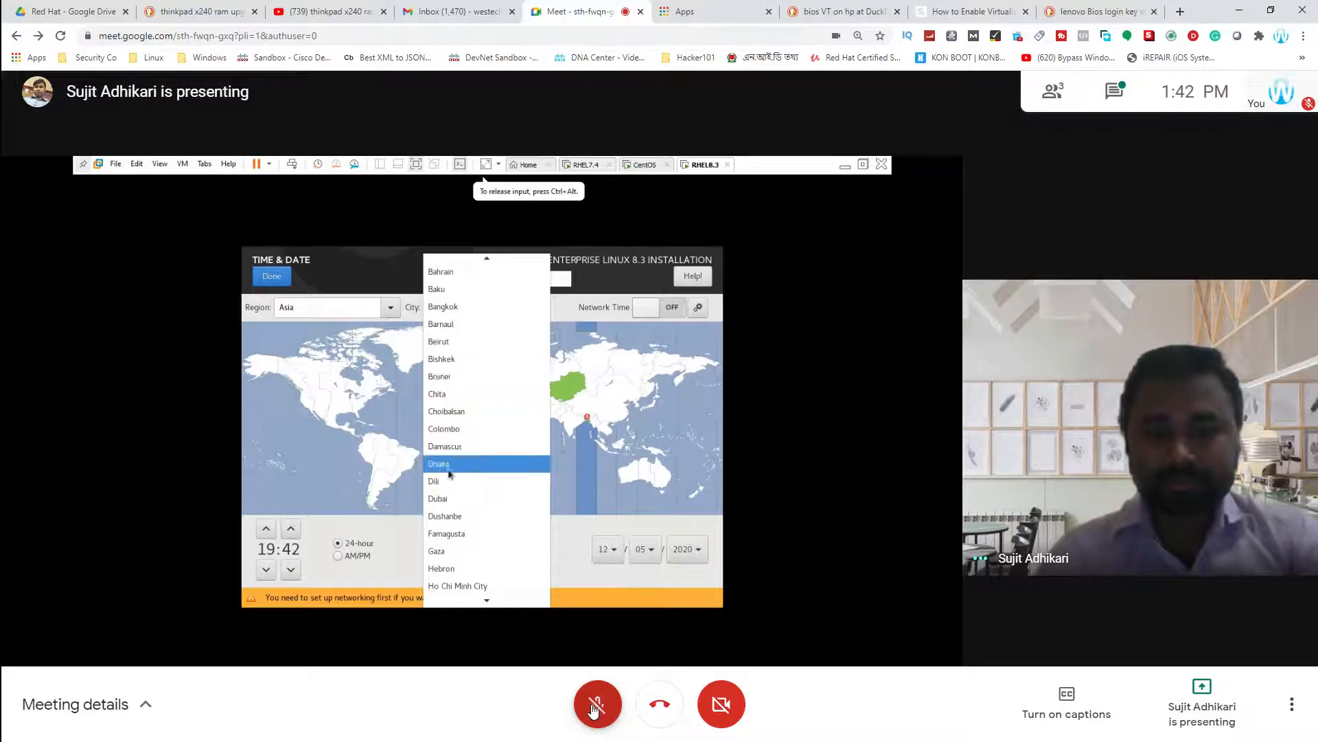
left_click(595, 709)
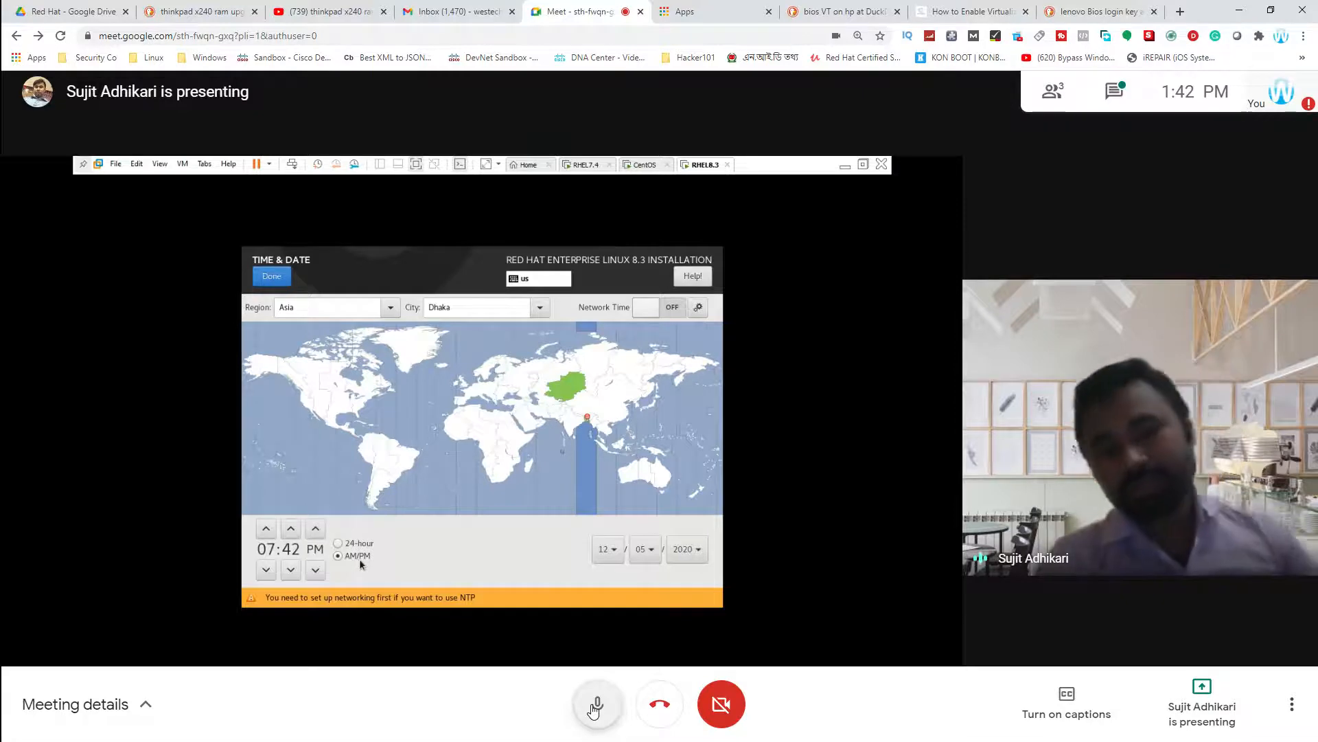
left_click(595, 708)
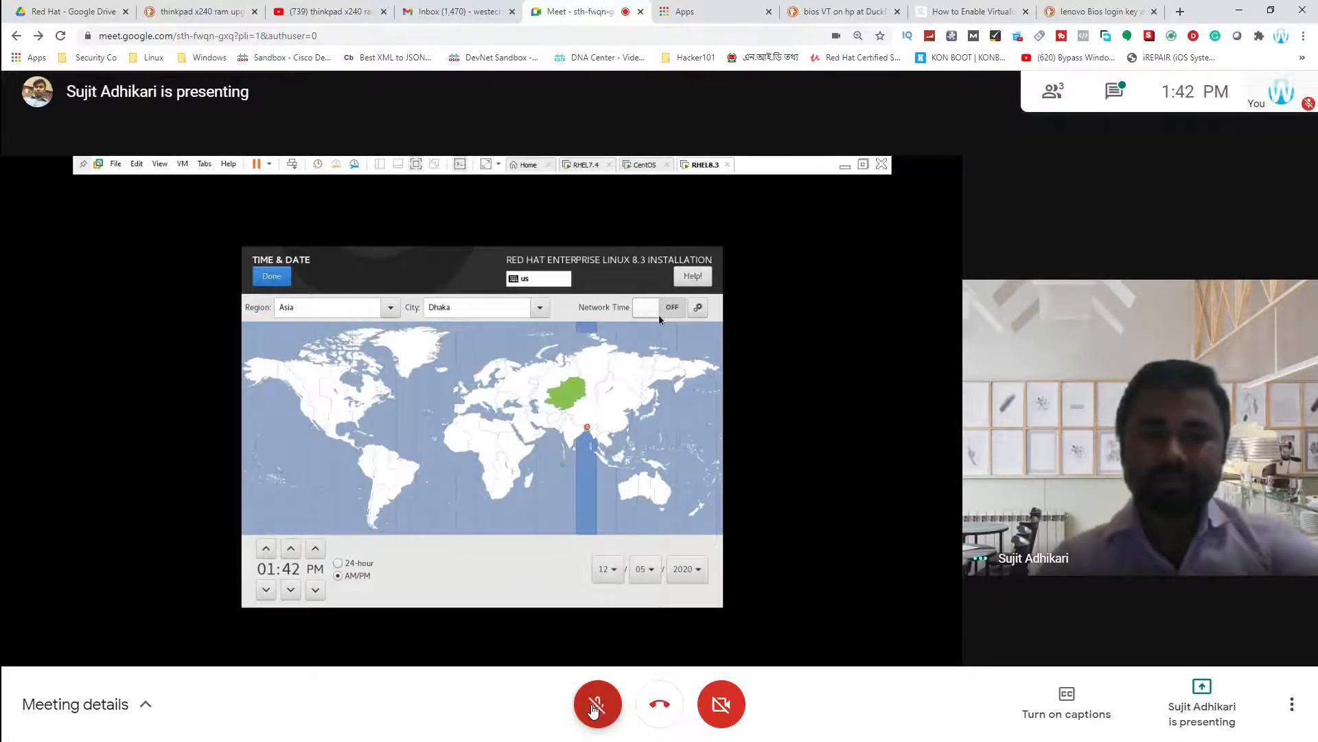
left_click(595, 707)
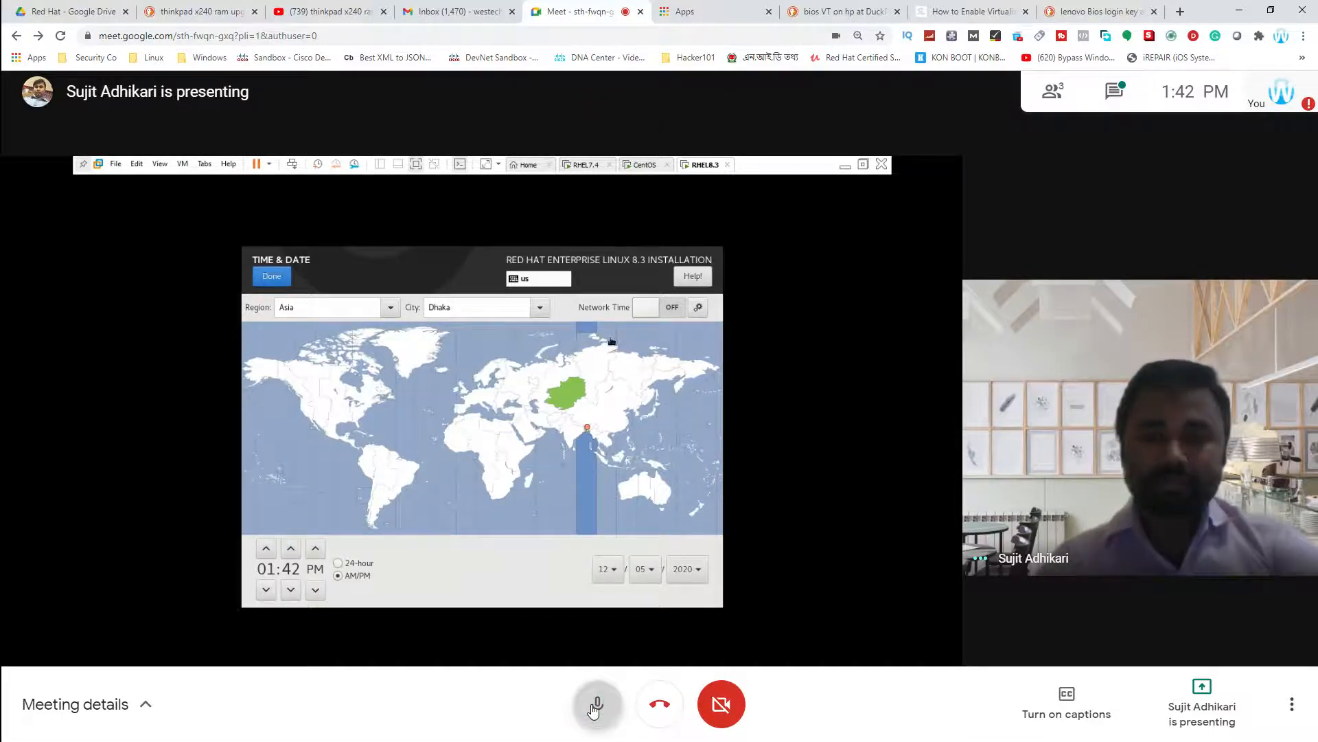
left_click(595, 711)
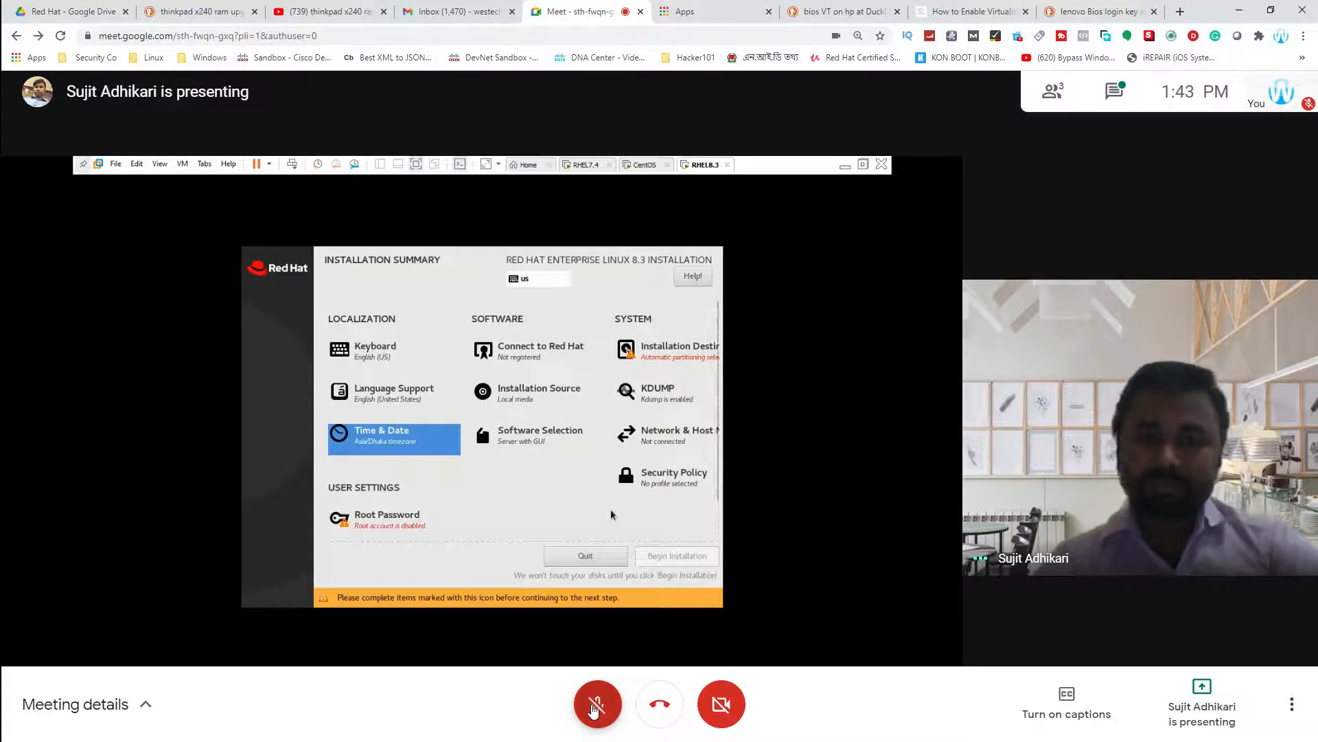
left_click(596, 710)
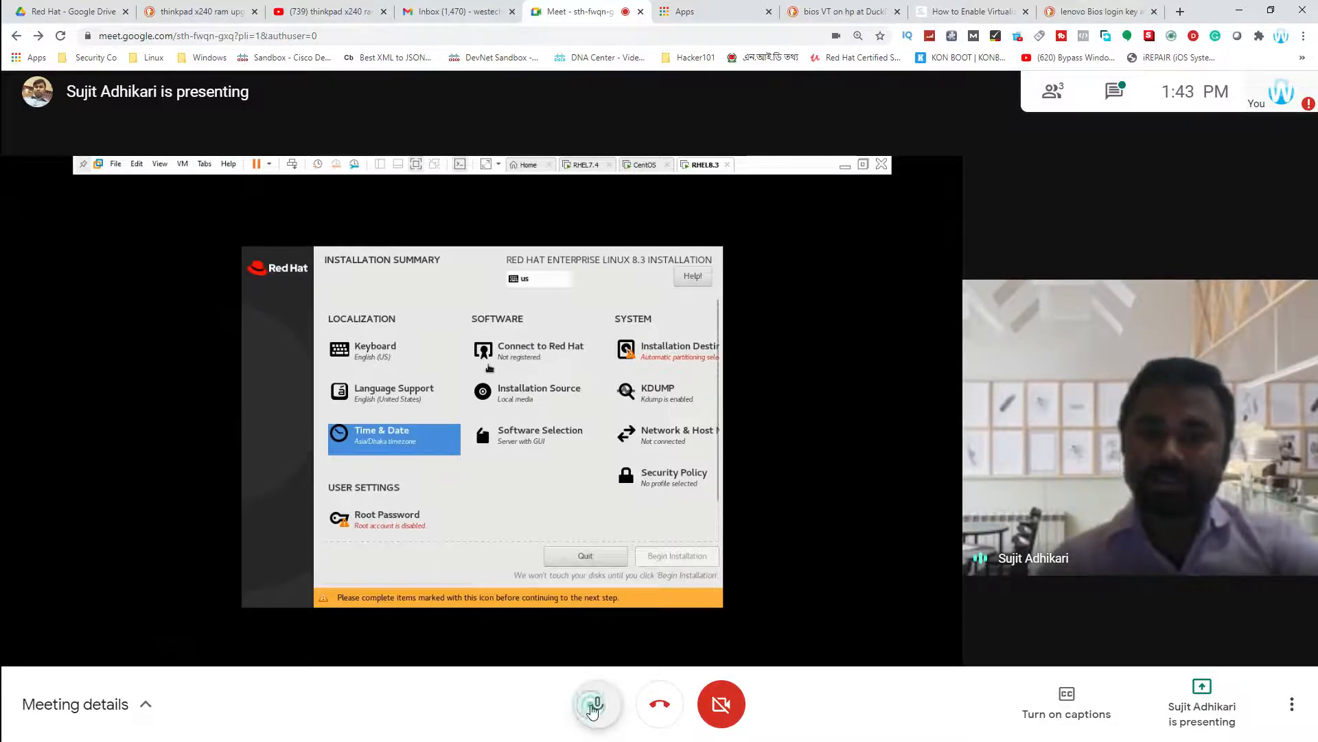
left_click(596, 706)
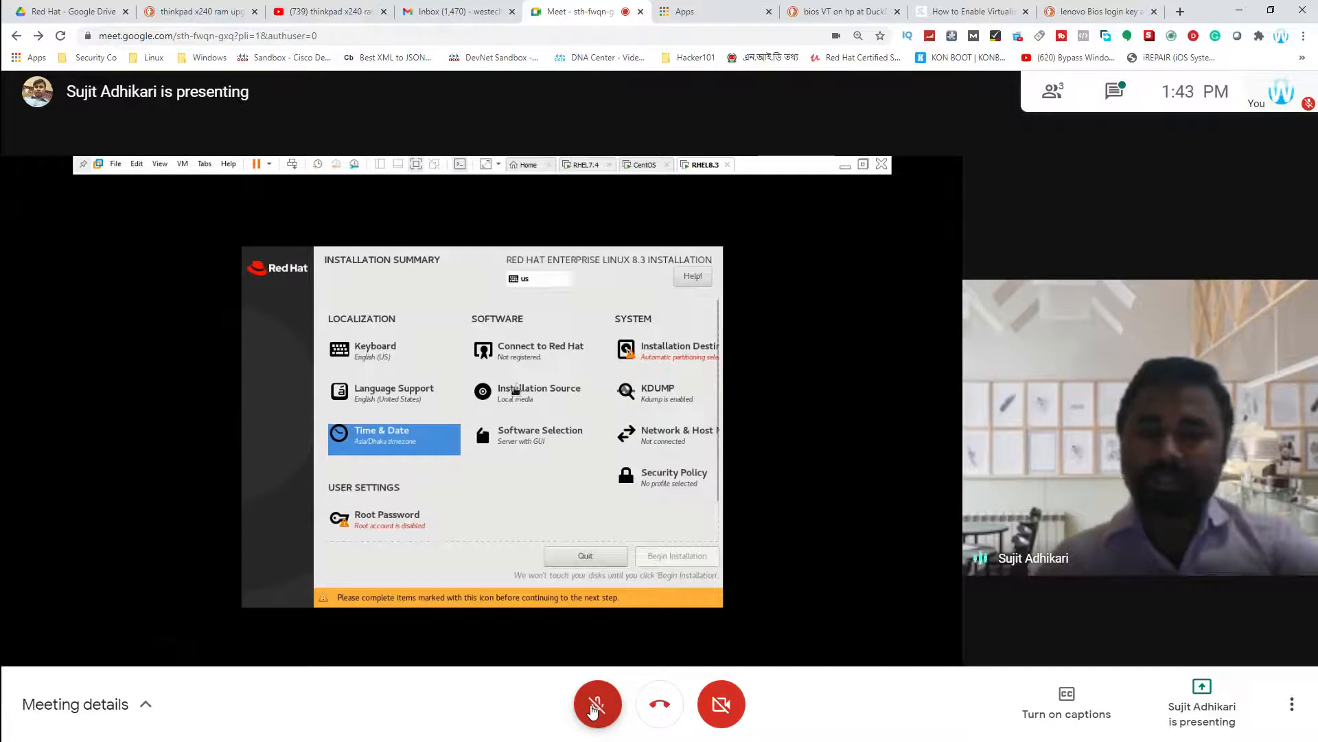
mouse_move(892, 550)
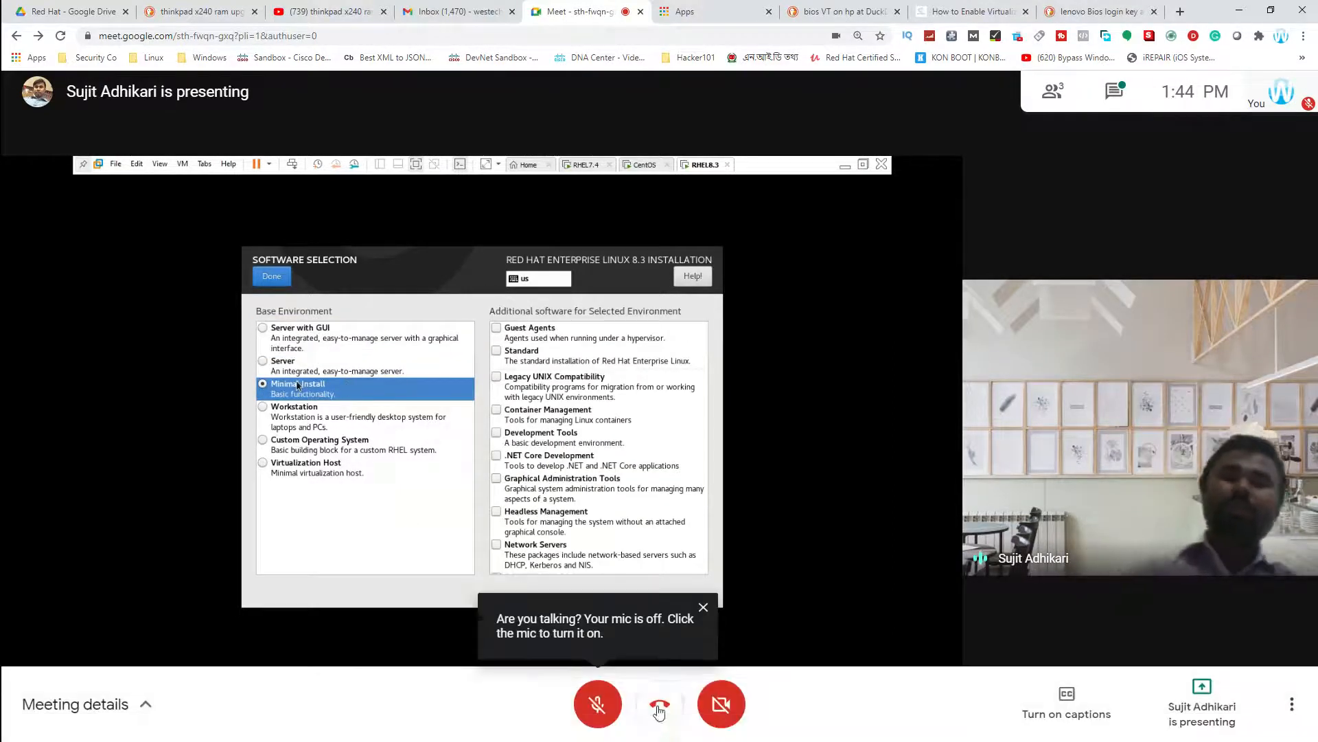
Step: Close the mic-off reminder covering the shared Software Selection screen
left_click(703, 607)
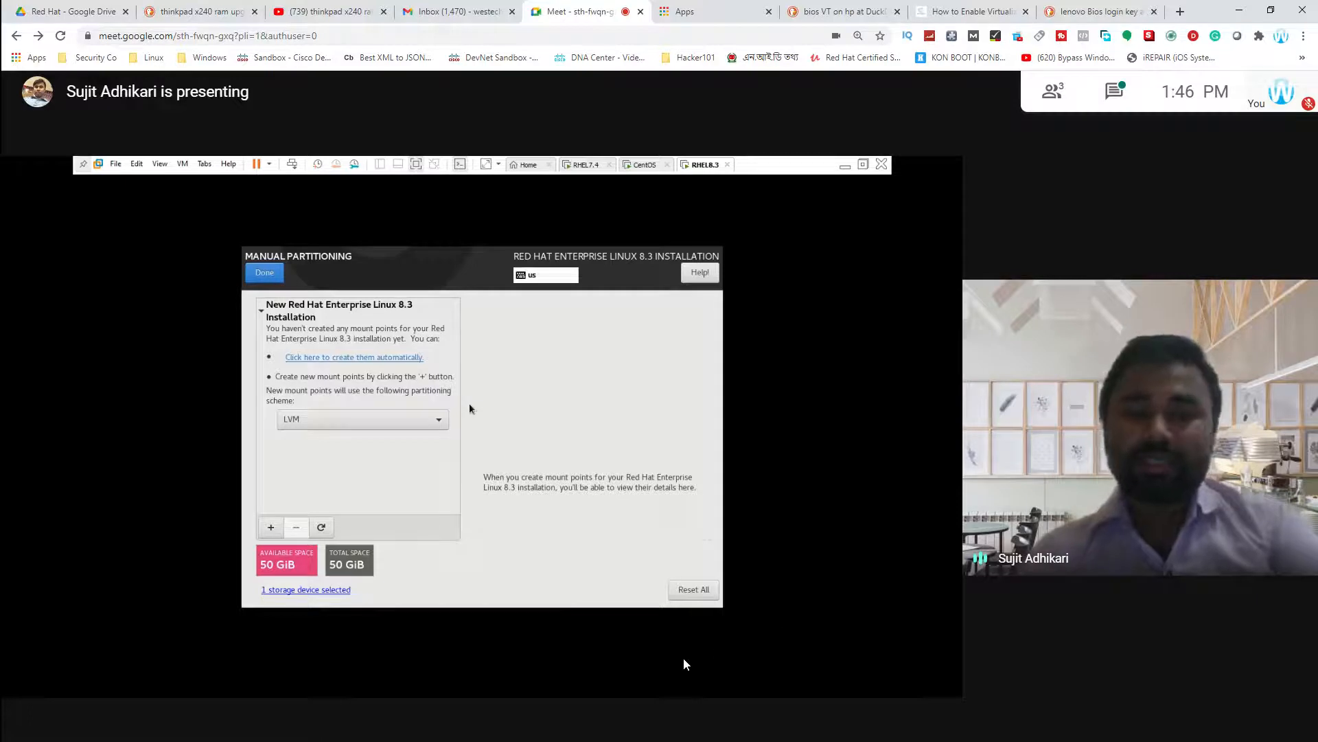
Step: Unmute to speak briefly about Manual Partitioning with 50 GiB available, then mute again
mouse_move(684, 665)
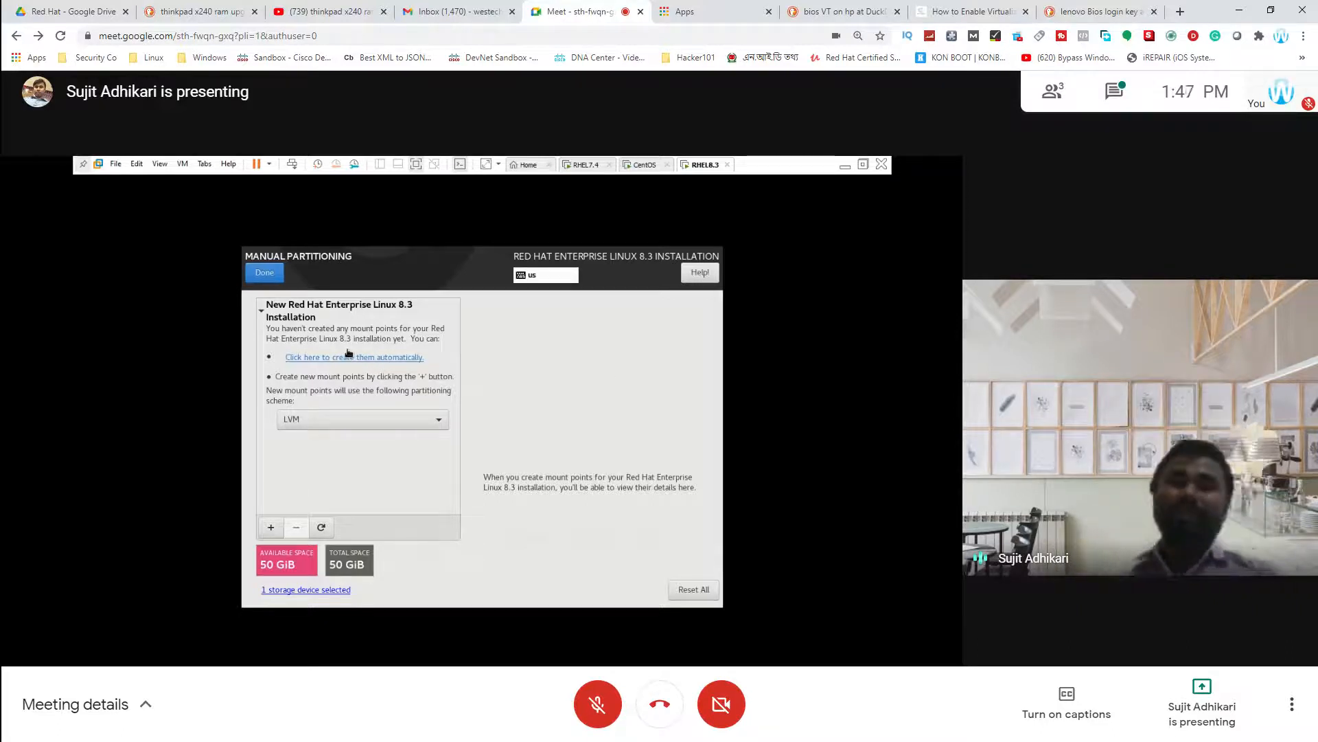
left_click(595, 714)
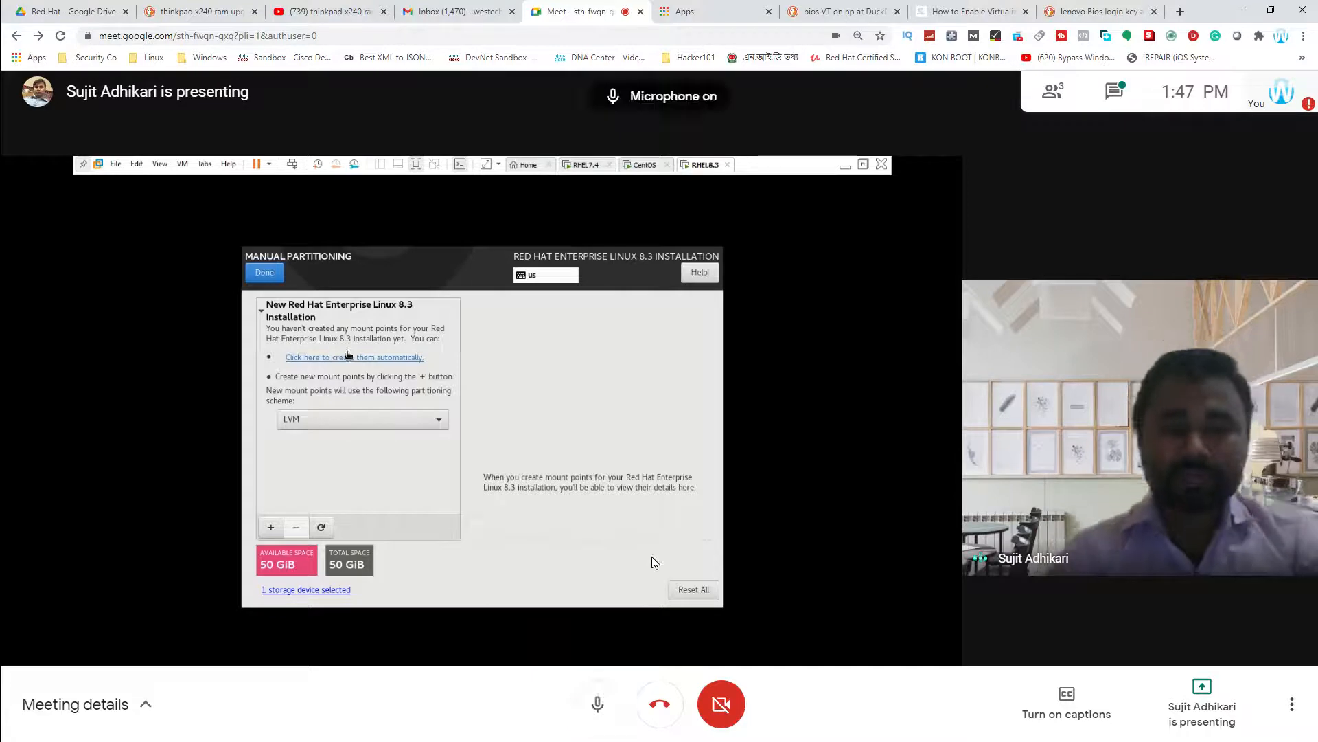
mouse_move(653, 560)
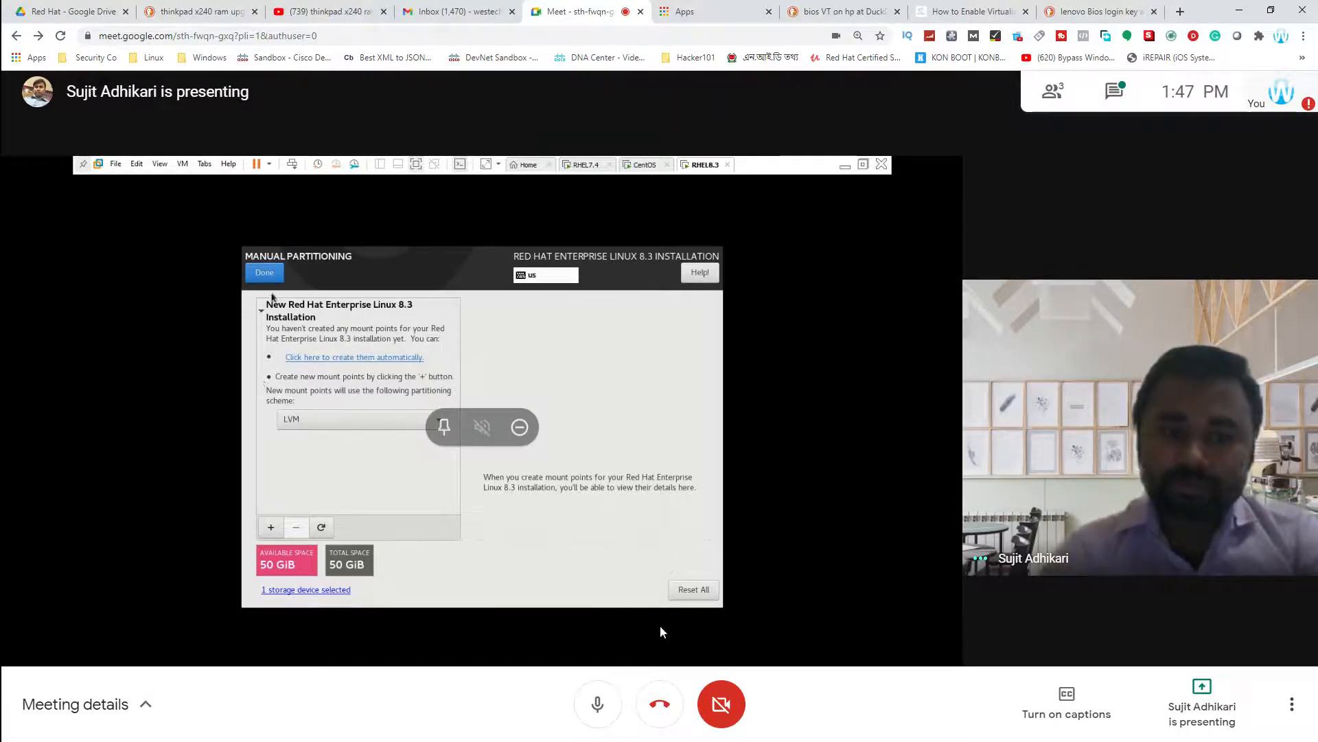
left_click(598, 703)
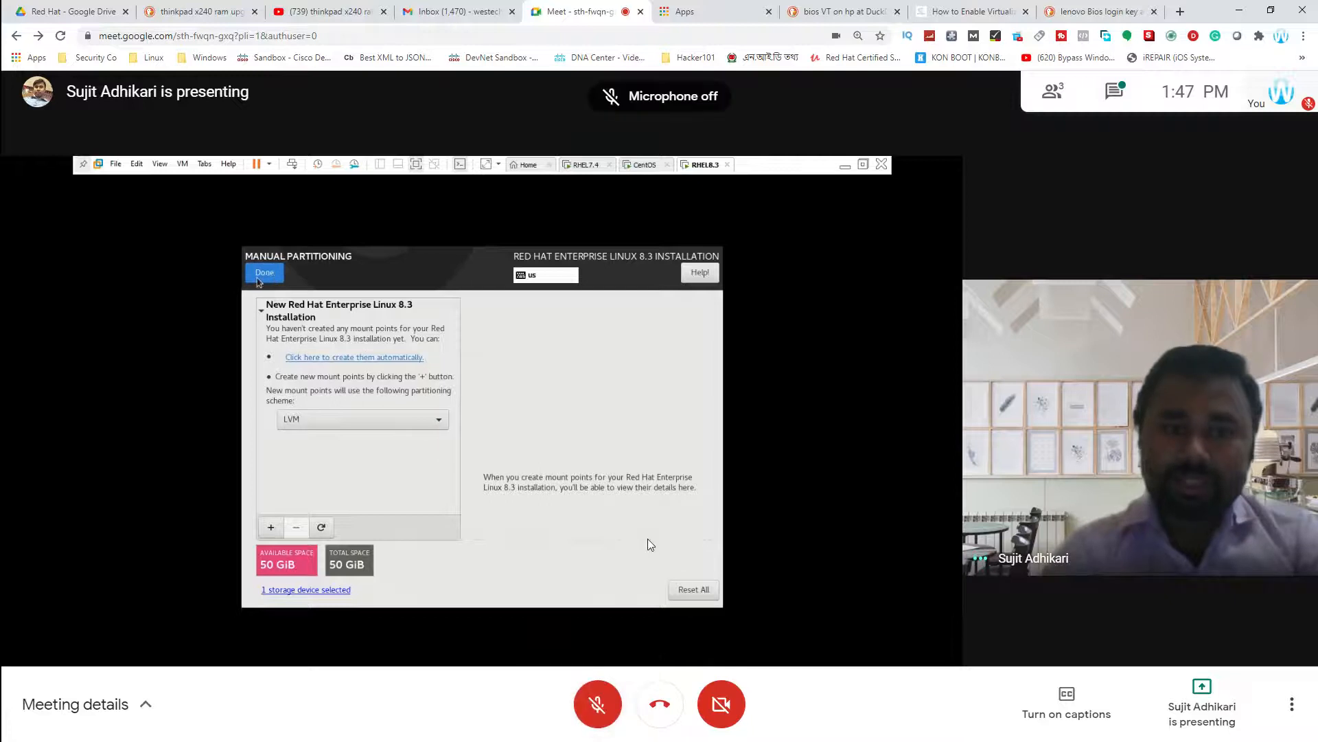
Step: Unmute the microphone while Installation Destination shows Custom storage configuration
mouse_move(651, 544)
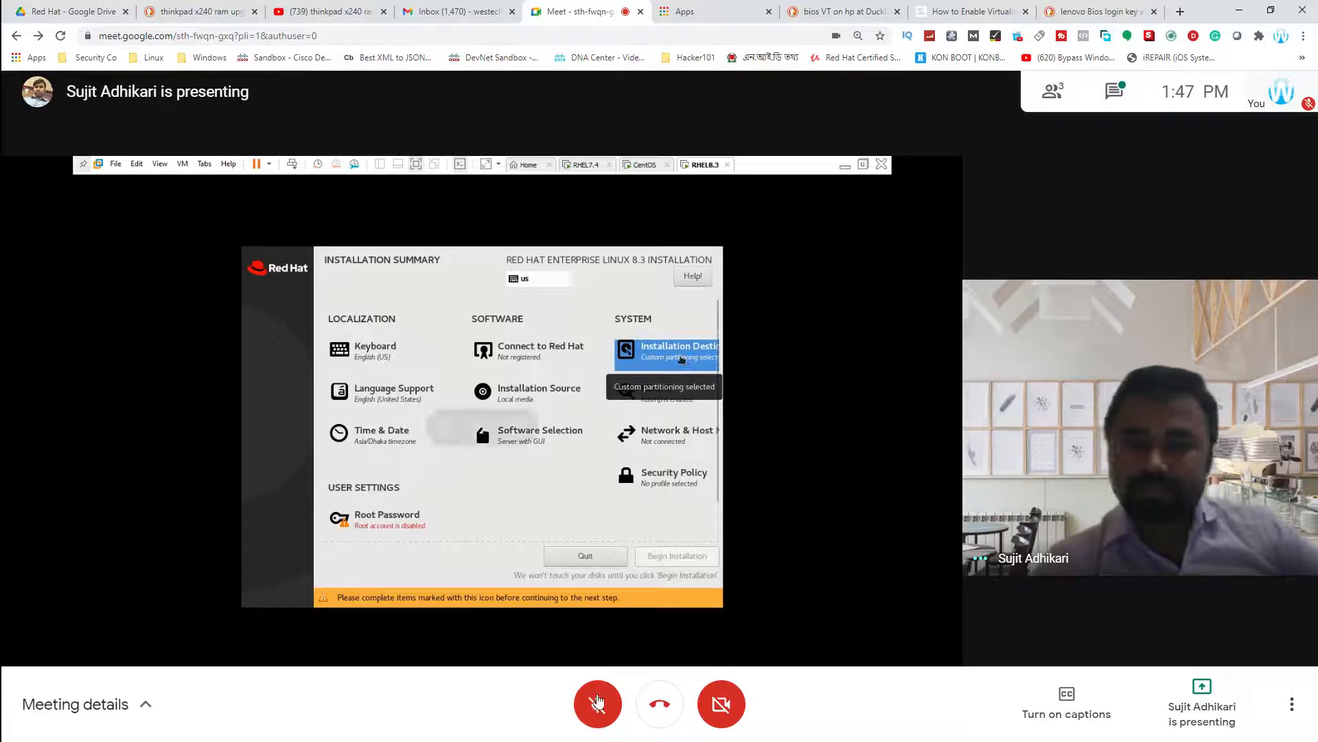
left_click(598, 704)
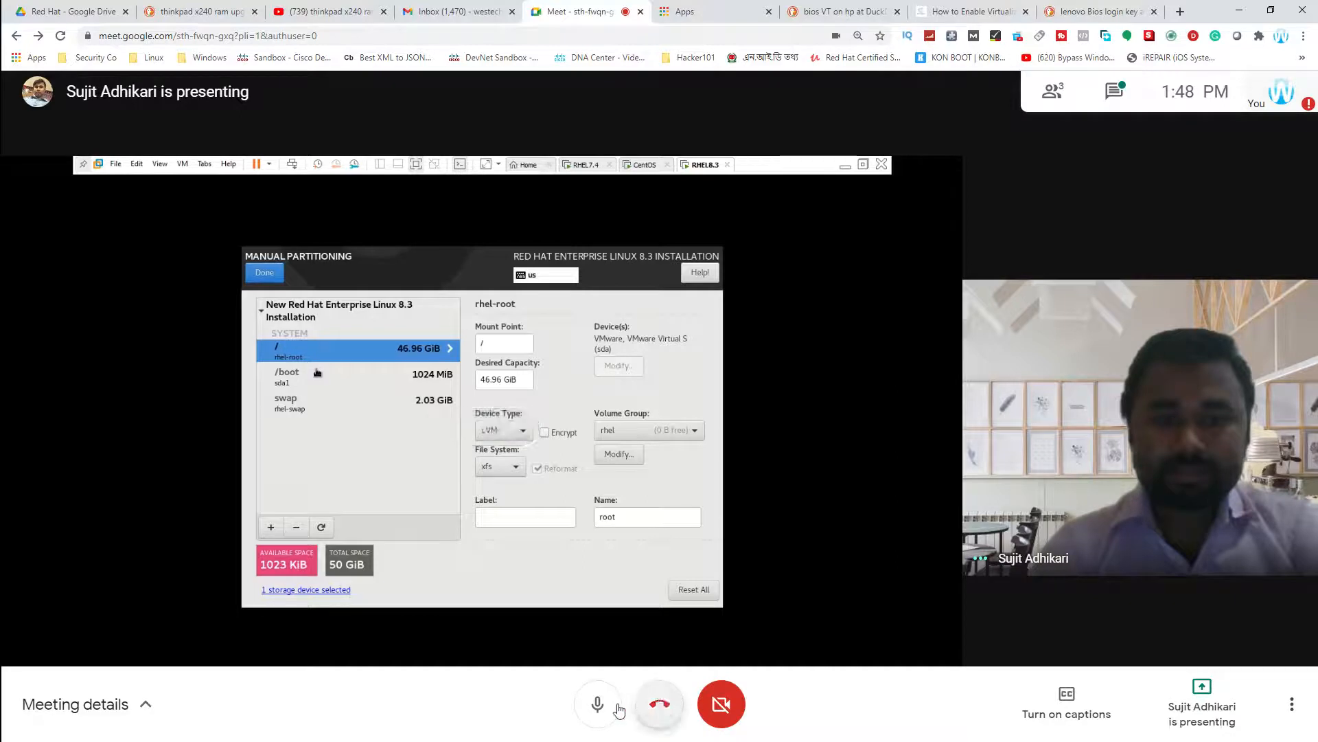
left_click(598, 703)
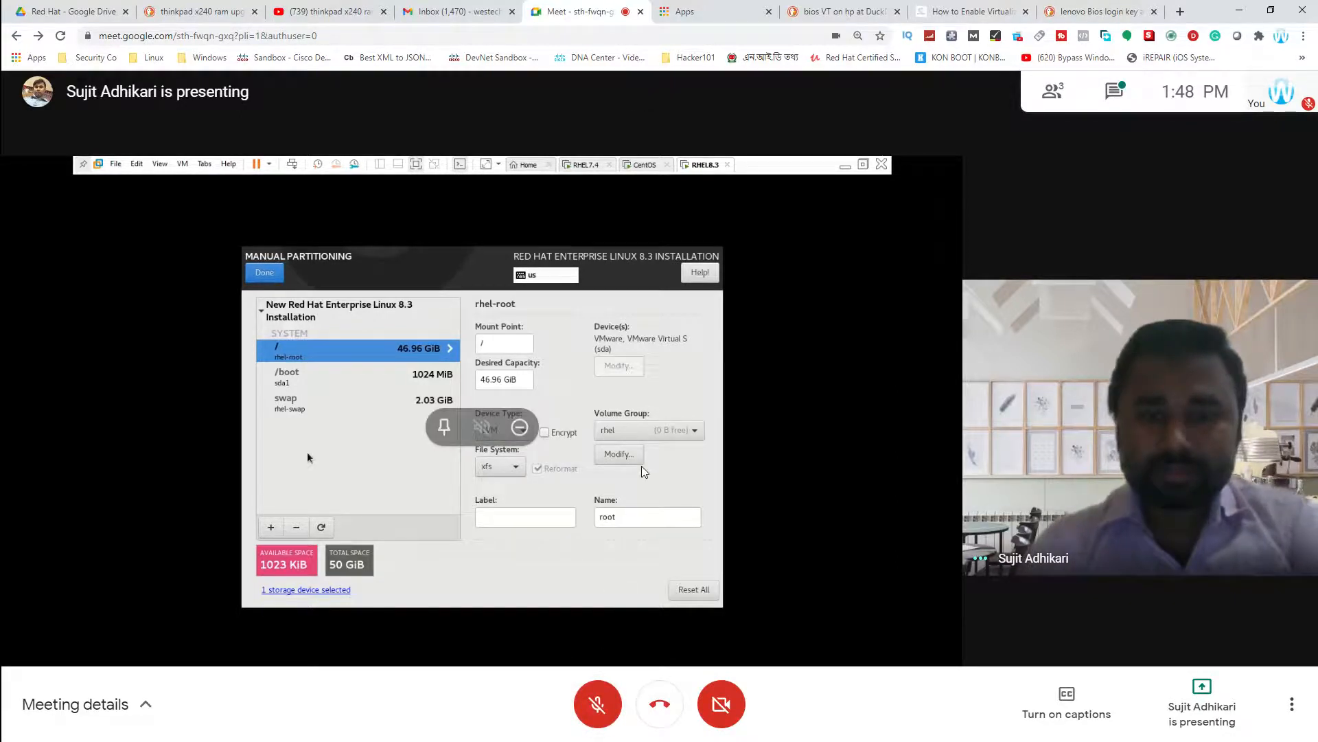
key("ctrl+d")
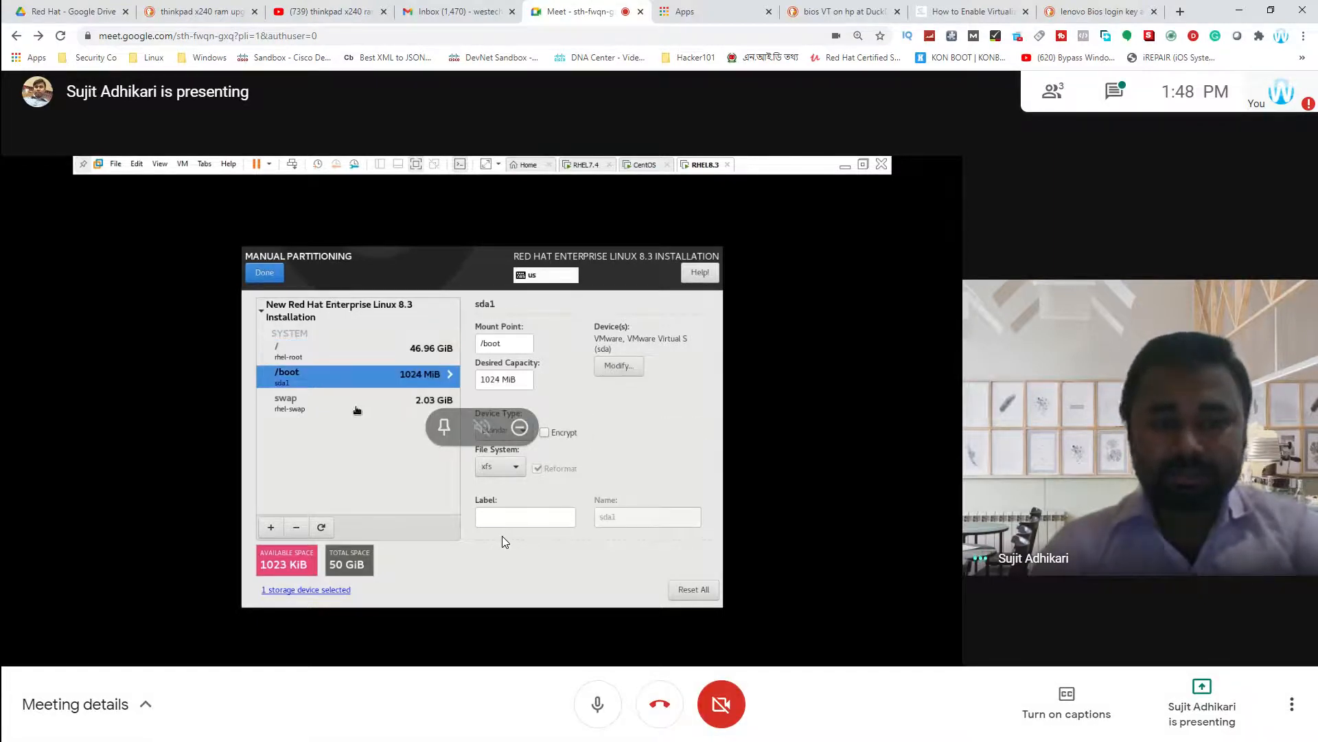
Step: Toggle the microphone off and on, then mute it with Ctrl+D
left_click(600, 708)
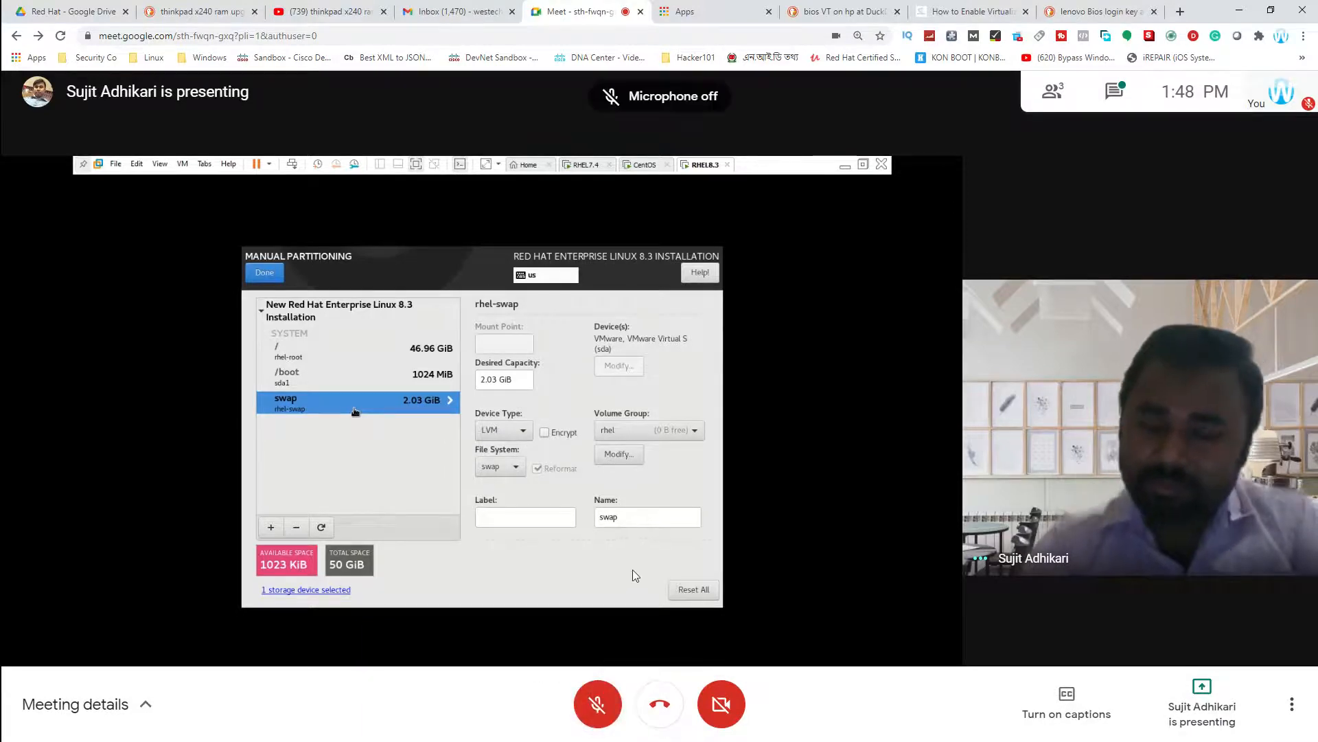
left_click(613, 703)
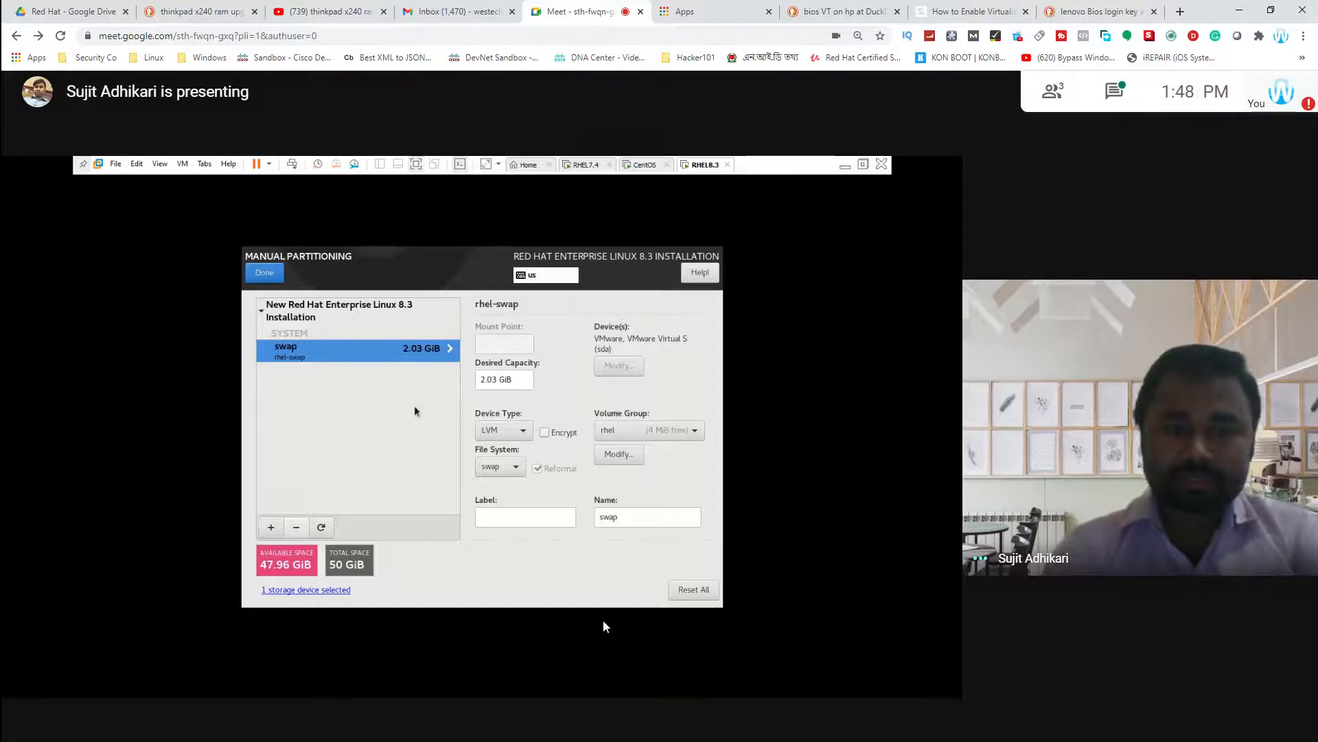
key("ctrl+d")
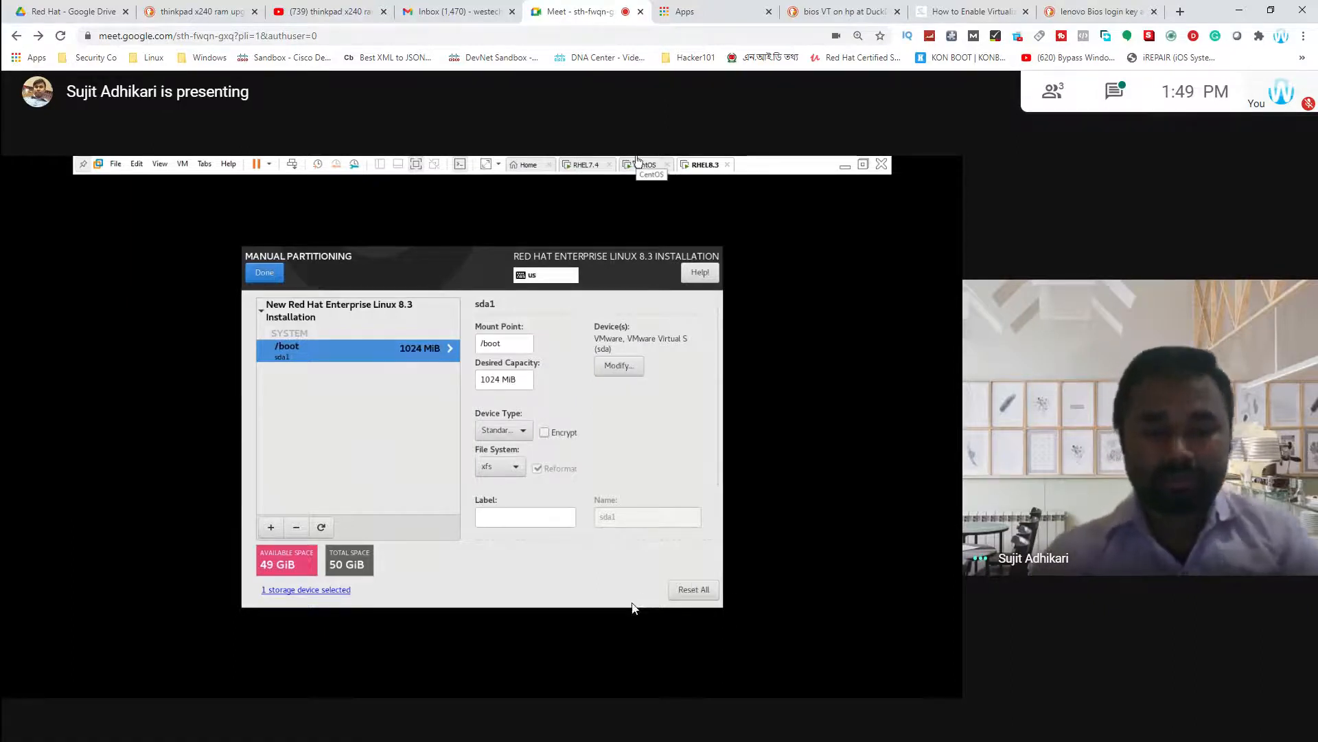
mouse_move(595, 706)
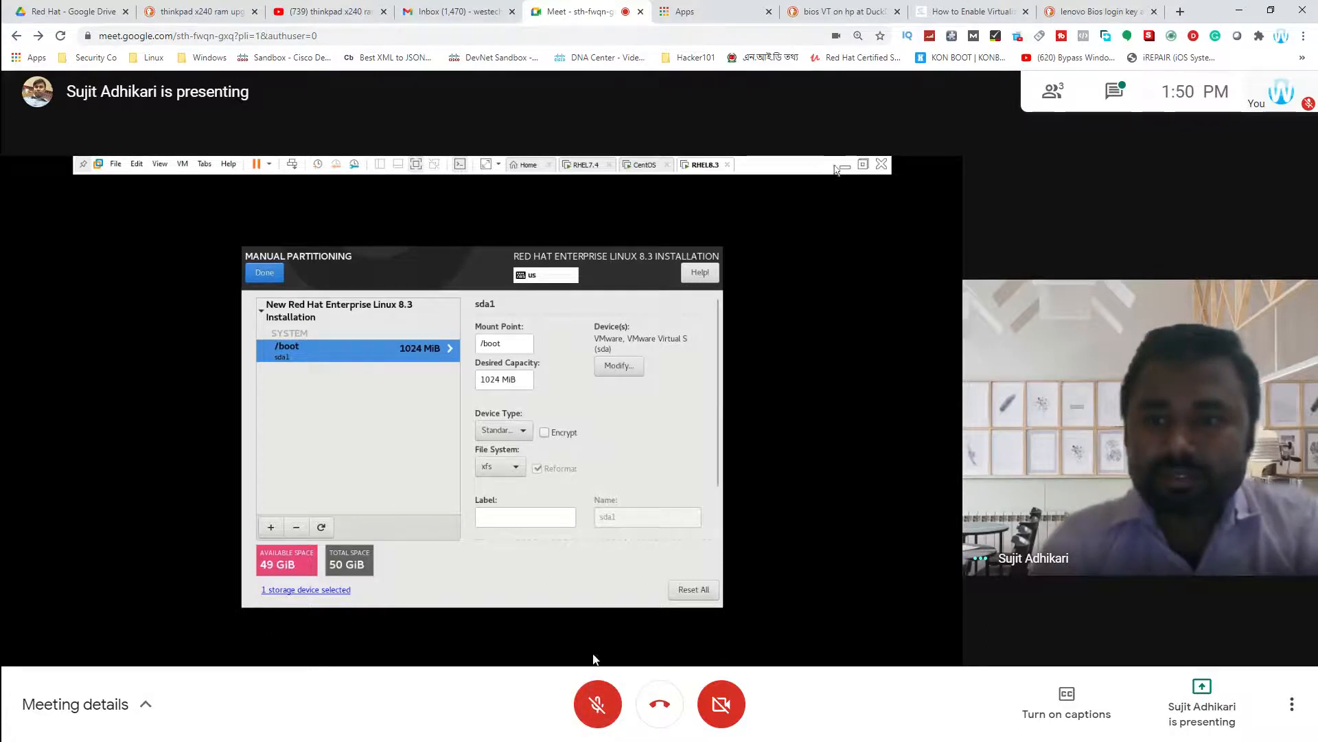
left_click(611, 716)
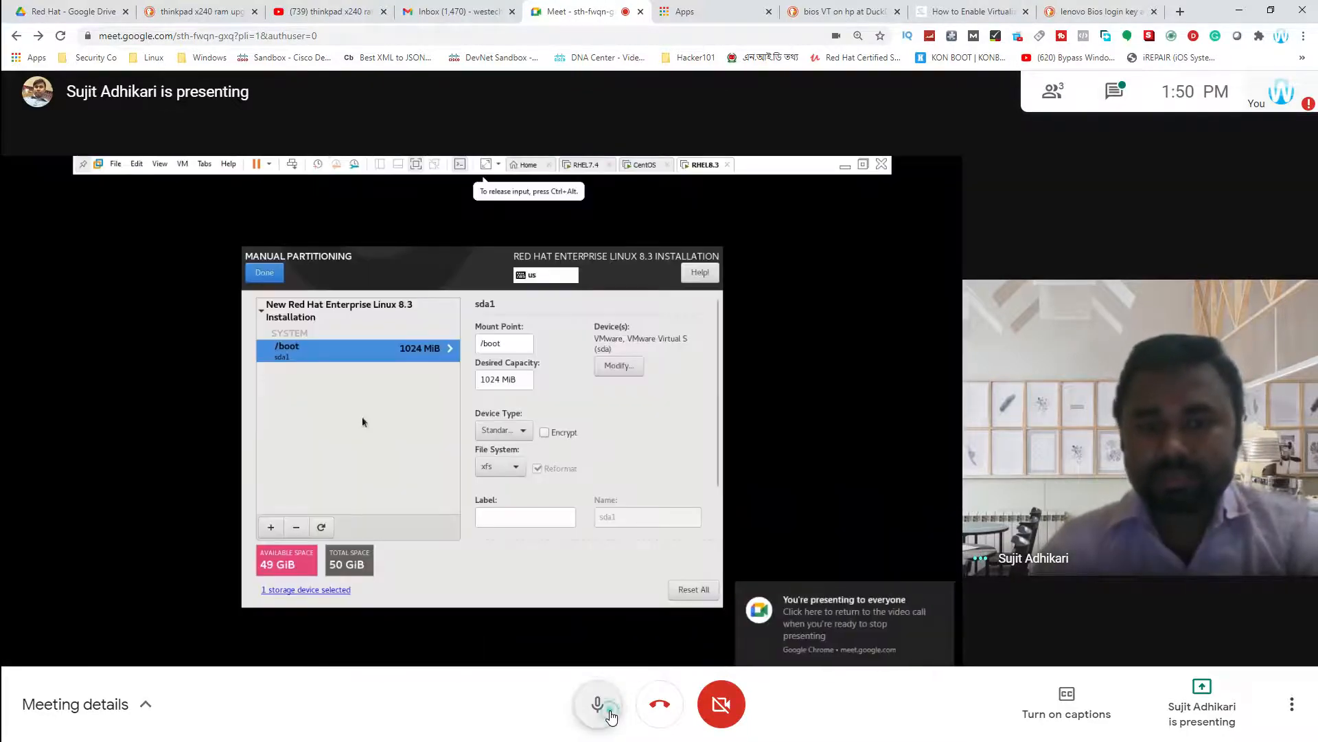
left_click(611, 715)
left_click(591, 717)
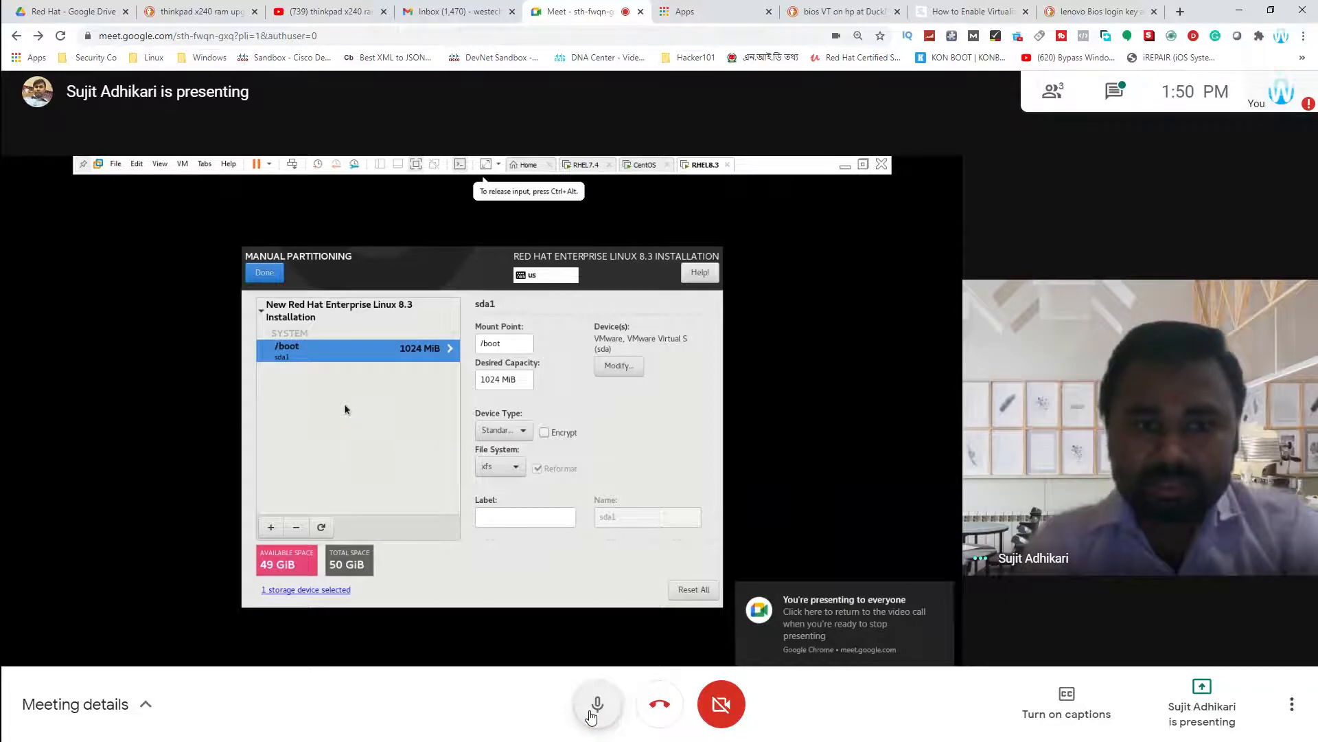
left_click(592, 715)
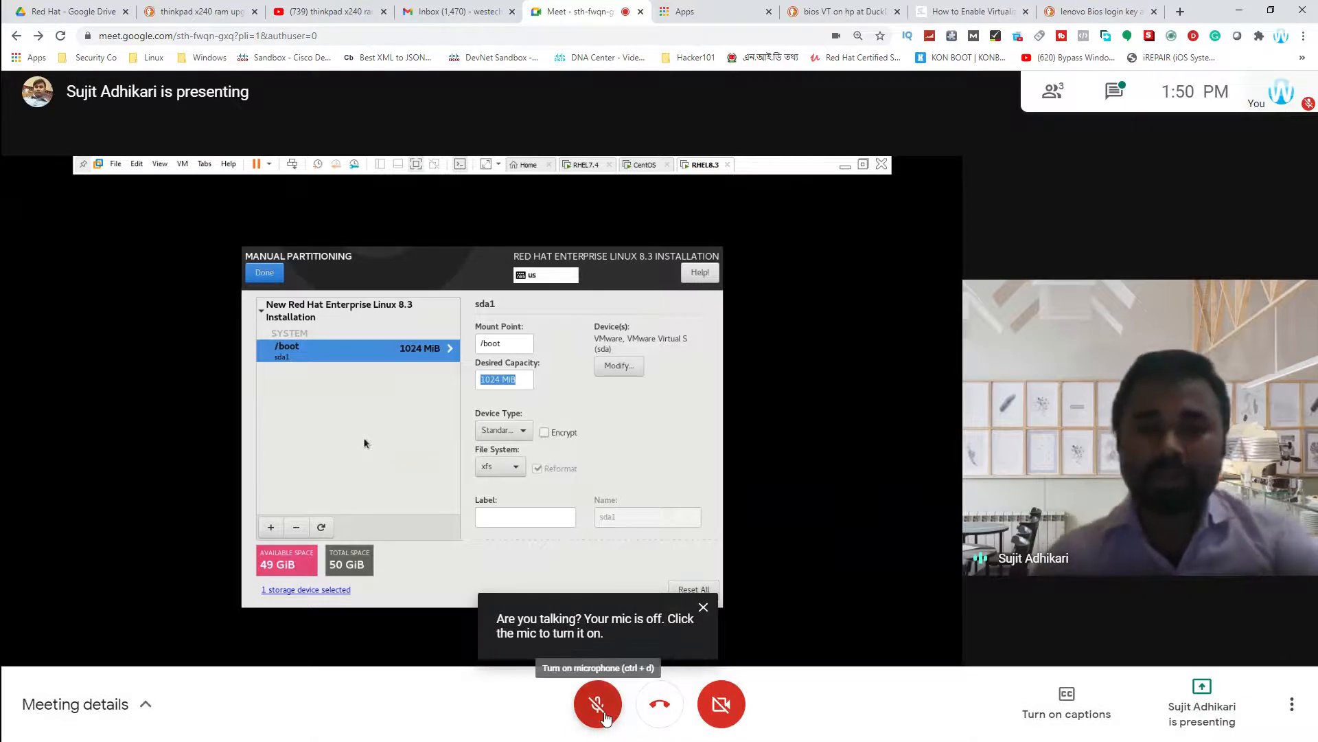
Step: Unmute the microphone, mute it briefly, then unmute it again so it stays on
left_click(604, 717)
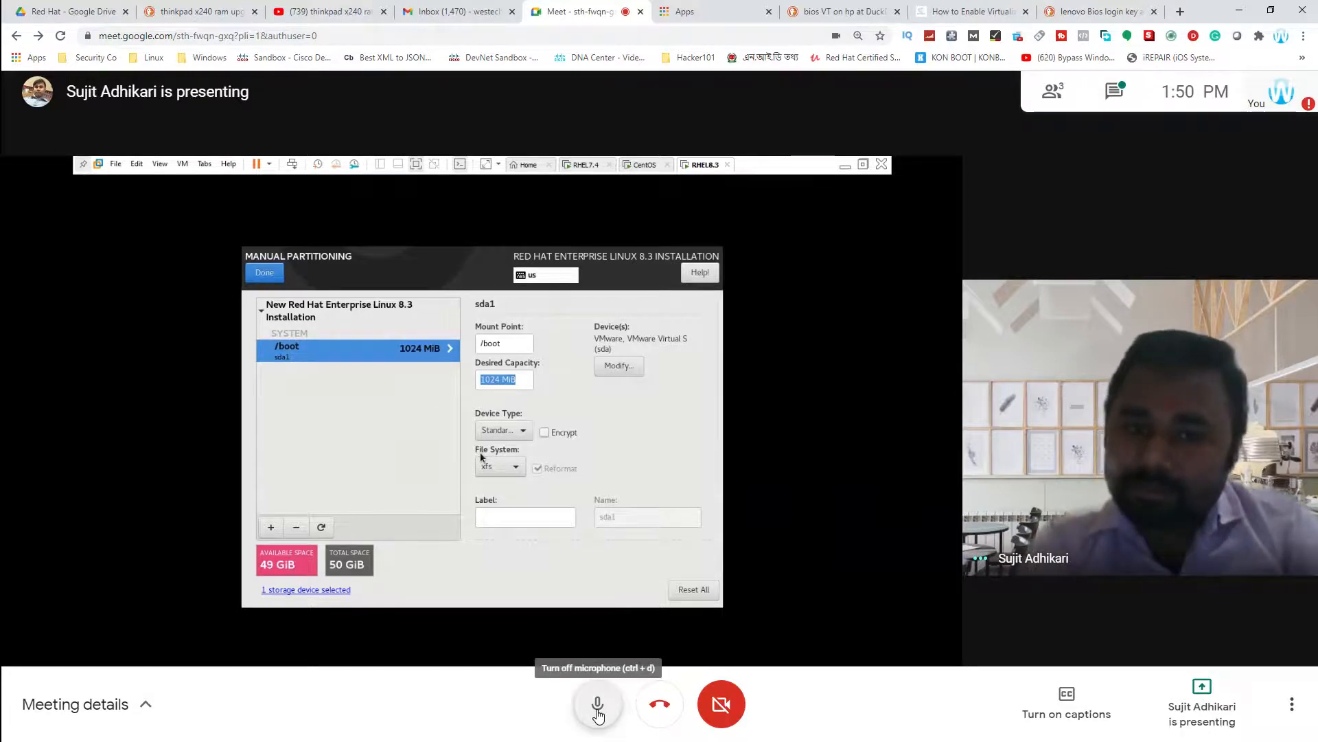
left_click(598, 715)
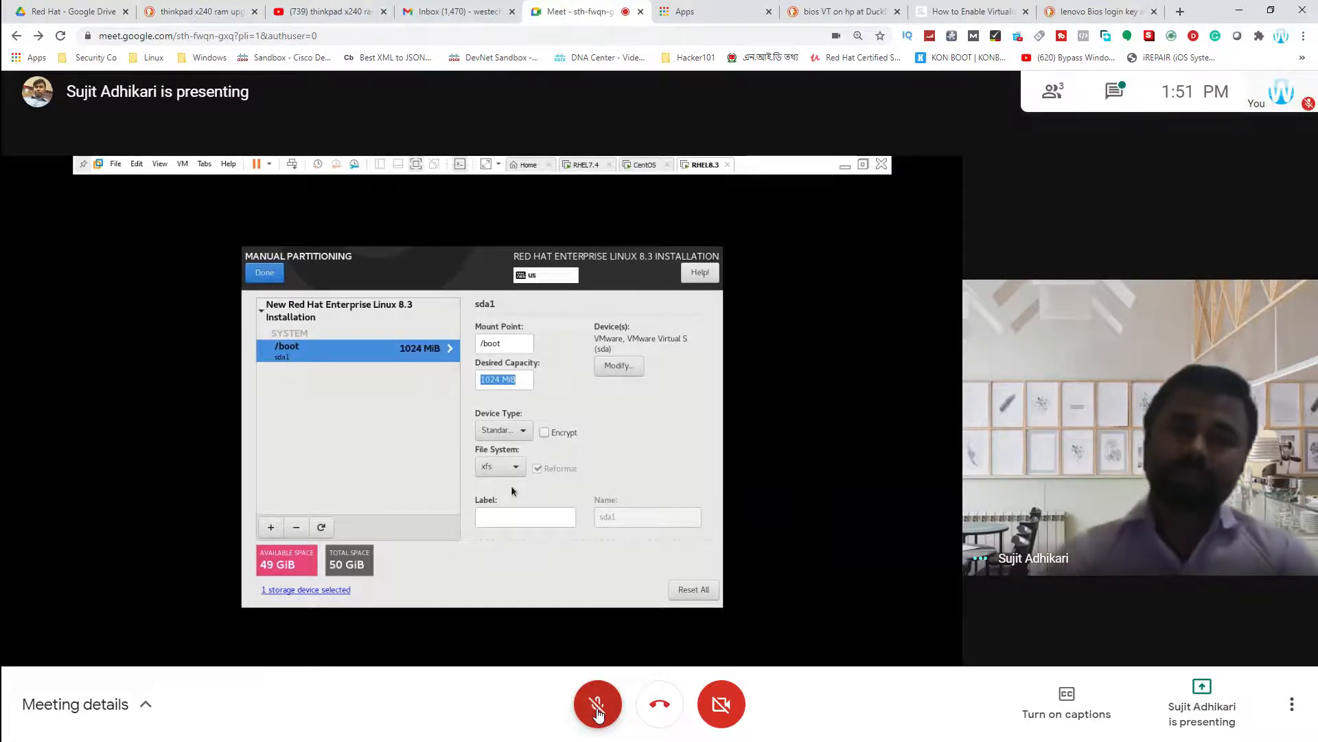
left_click(597, 710)
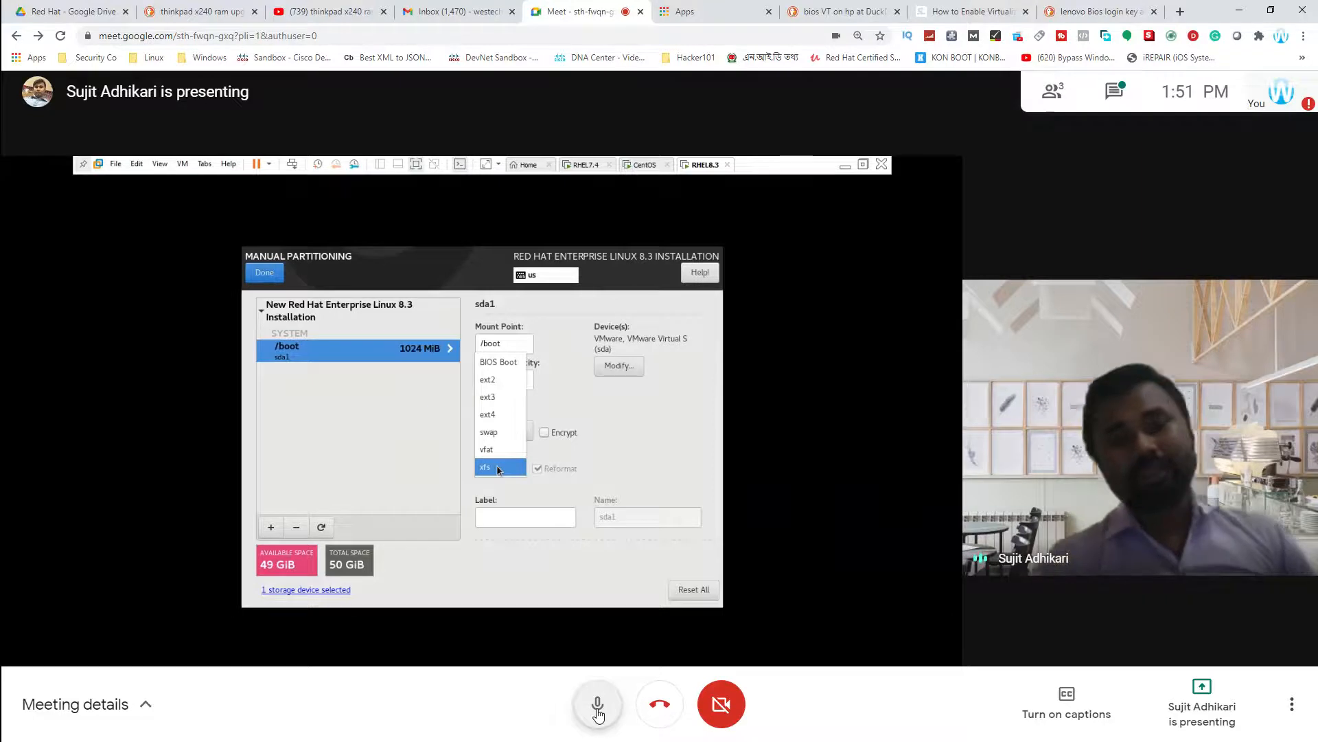
left_click(598, 708)
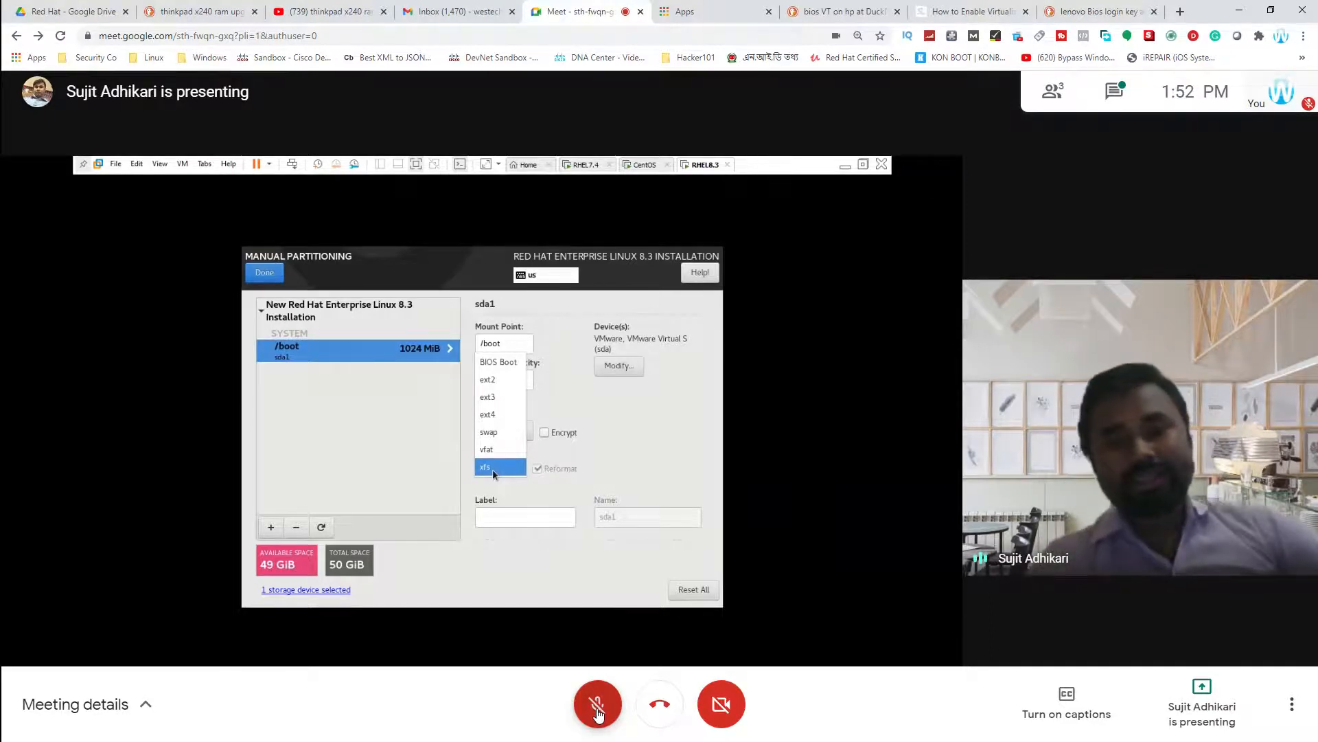
left_click(598, 707)
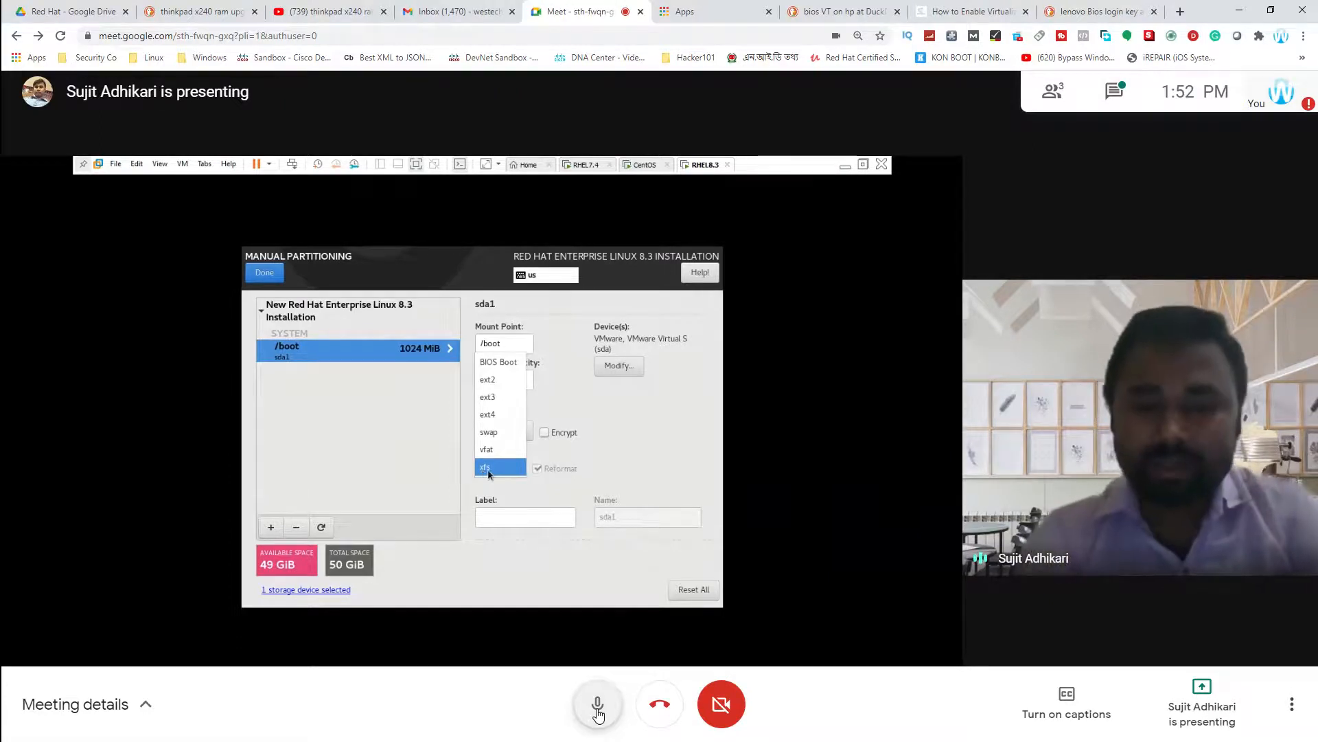
left_click(598, 705)
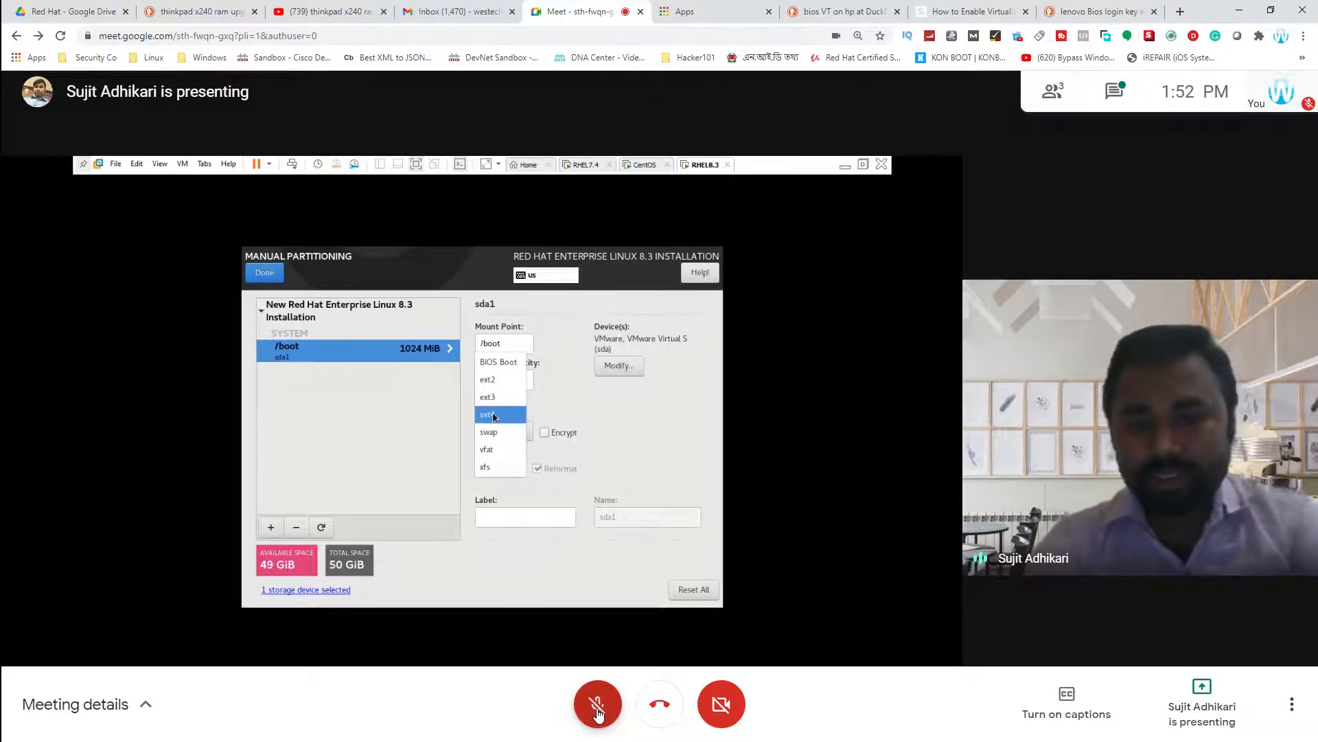
left_click(597, 707)
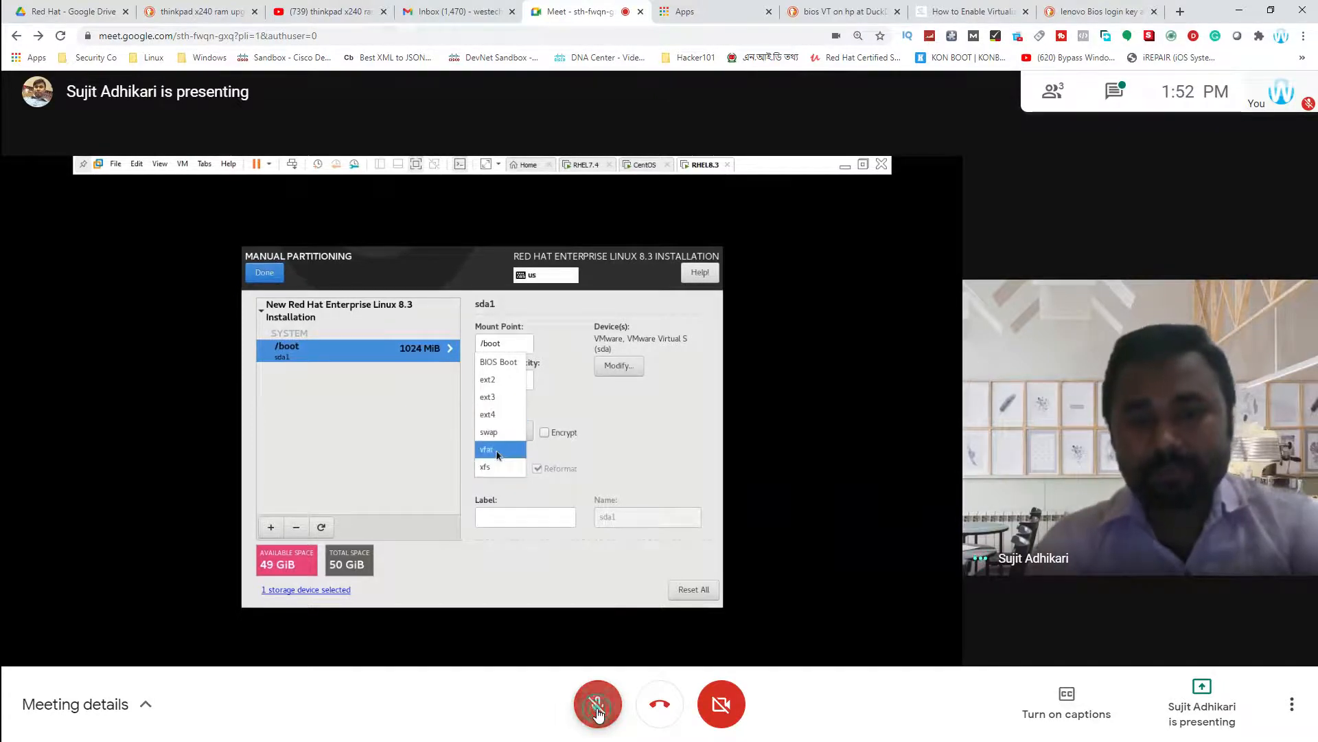
left_click(597, 710)
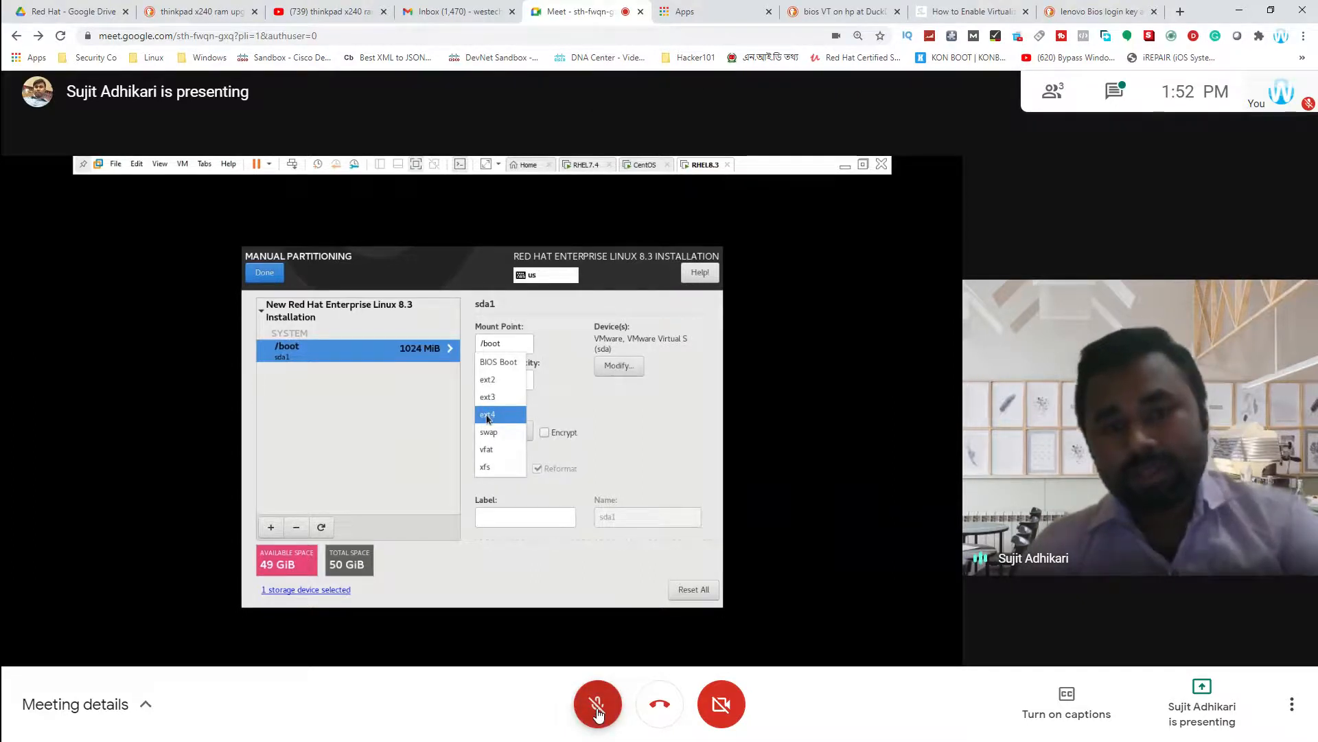
left_click(598, 711)
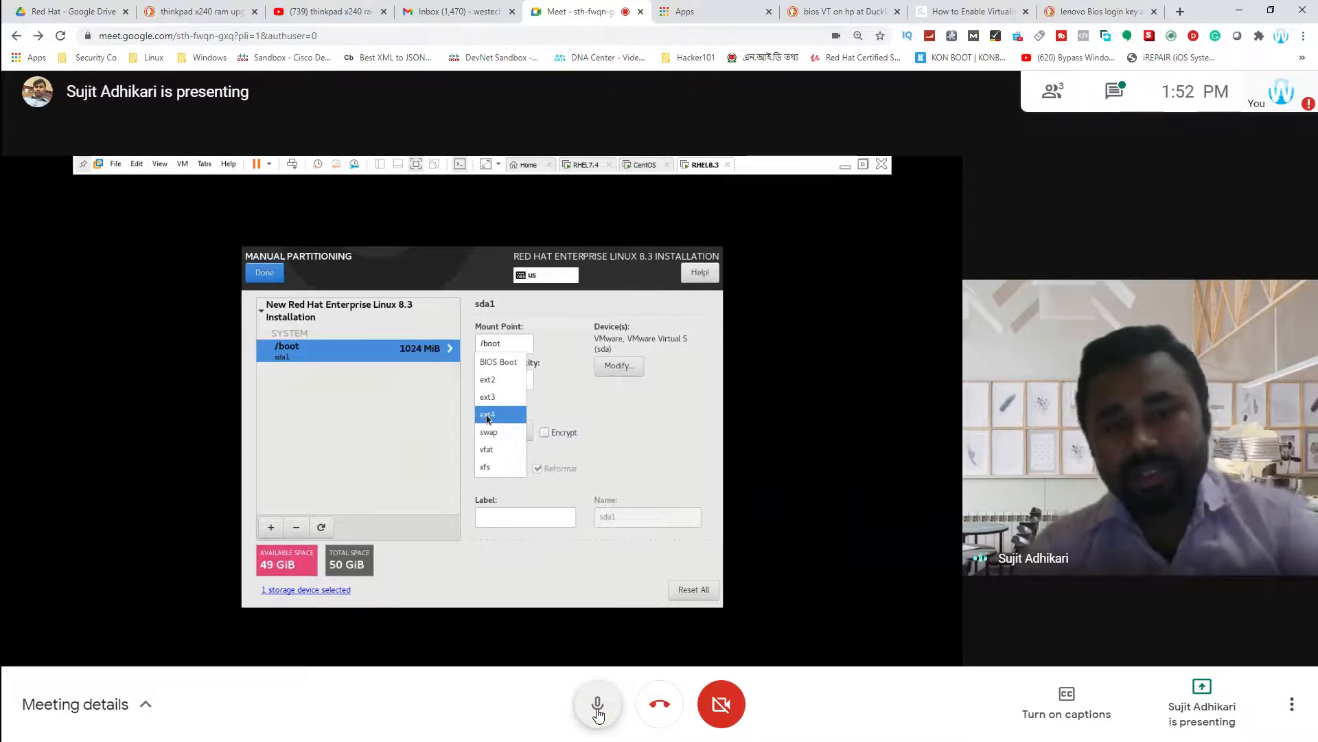
left_click(598, 710)
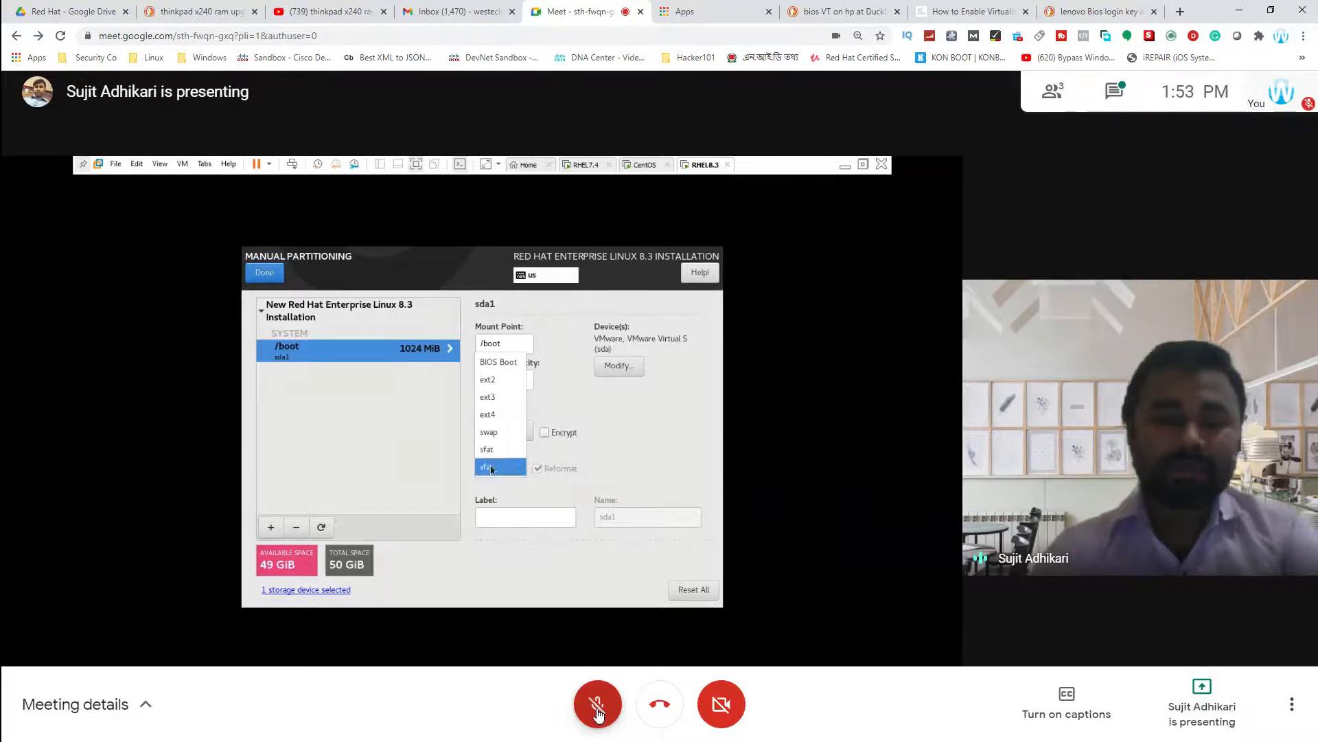
left_click(597, 707)
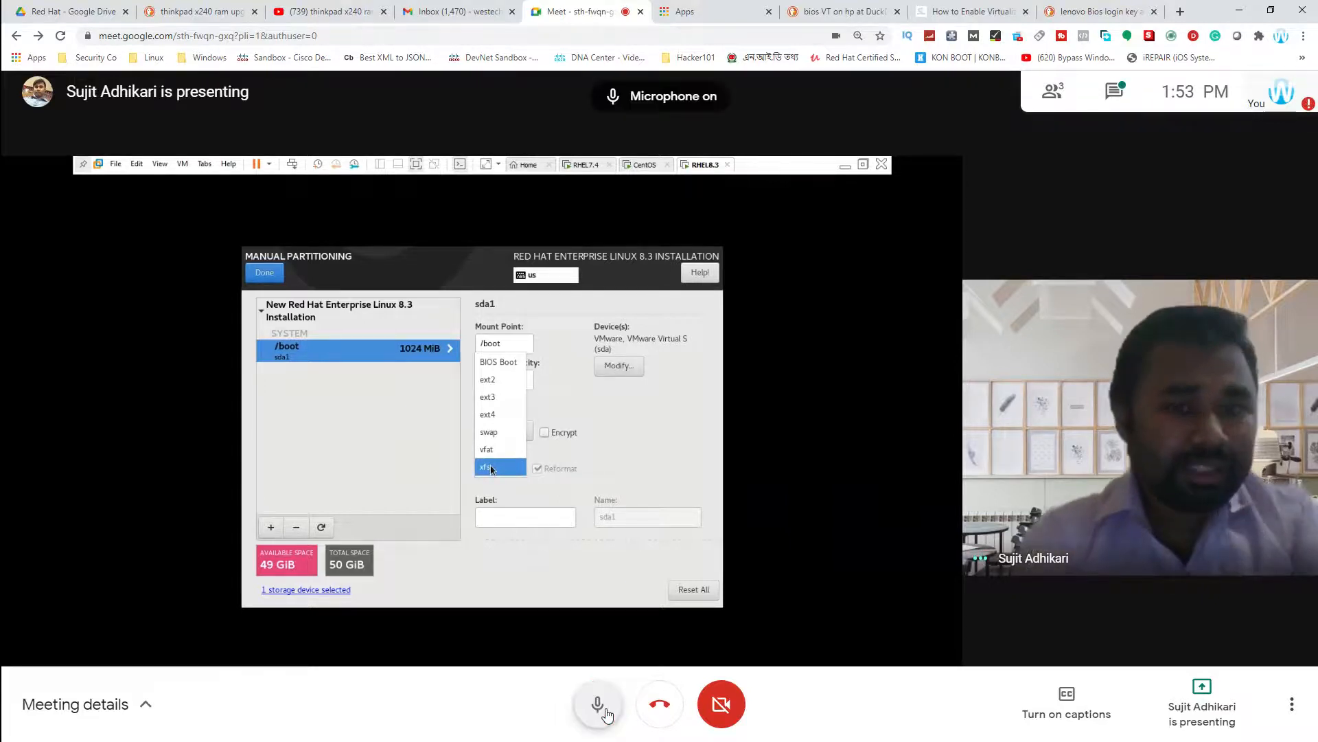
left_click(606, 711)
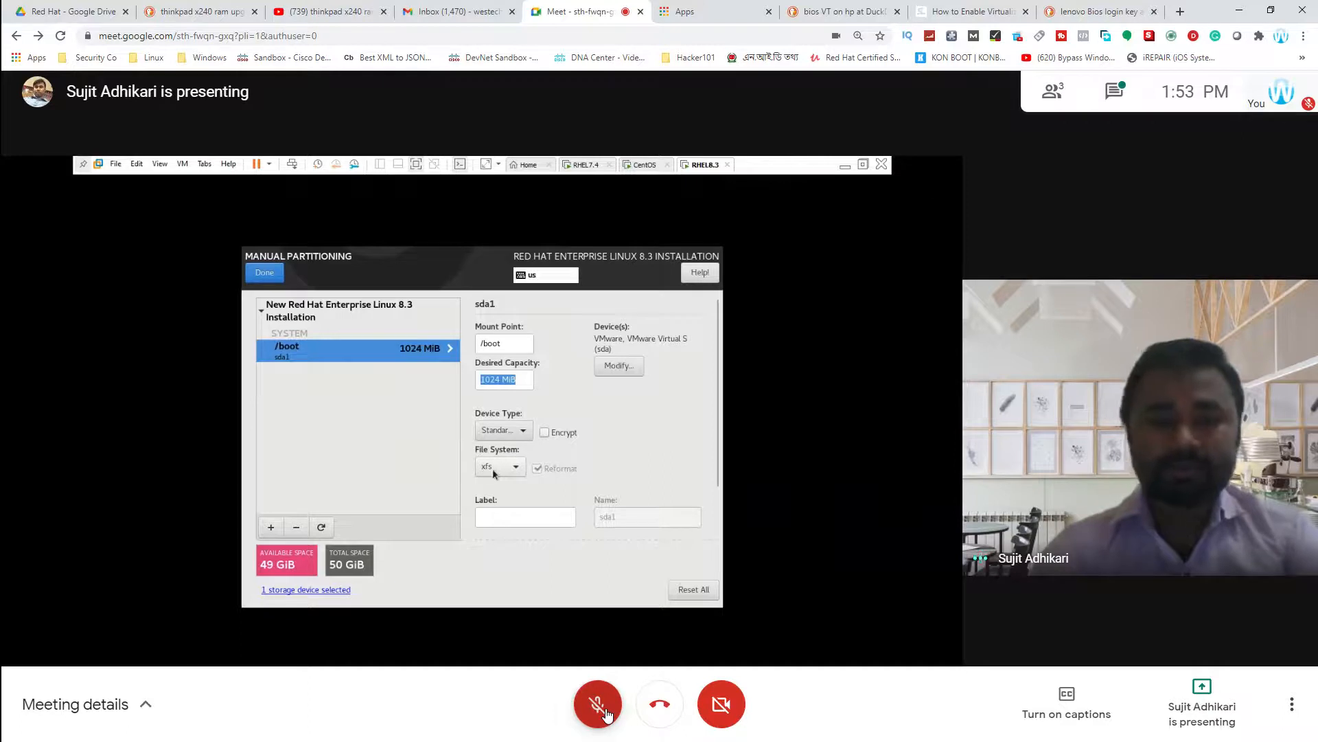
left_click(606, 714)
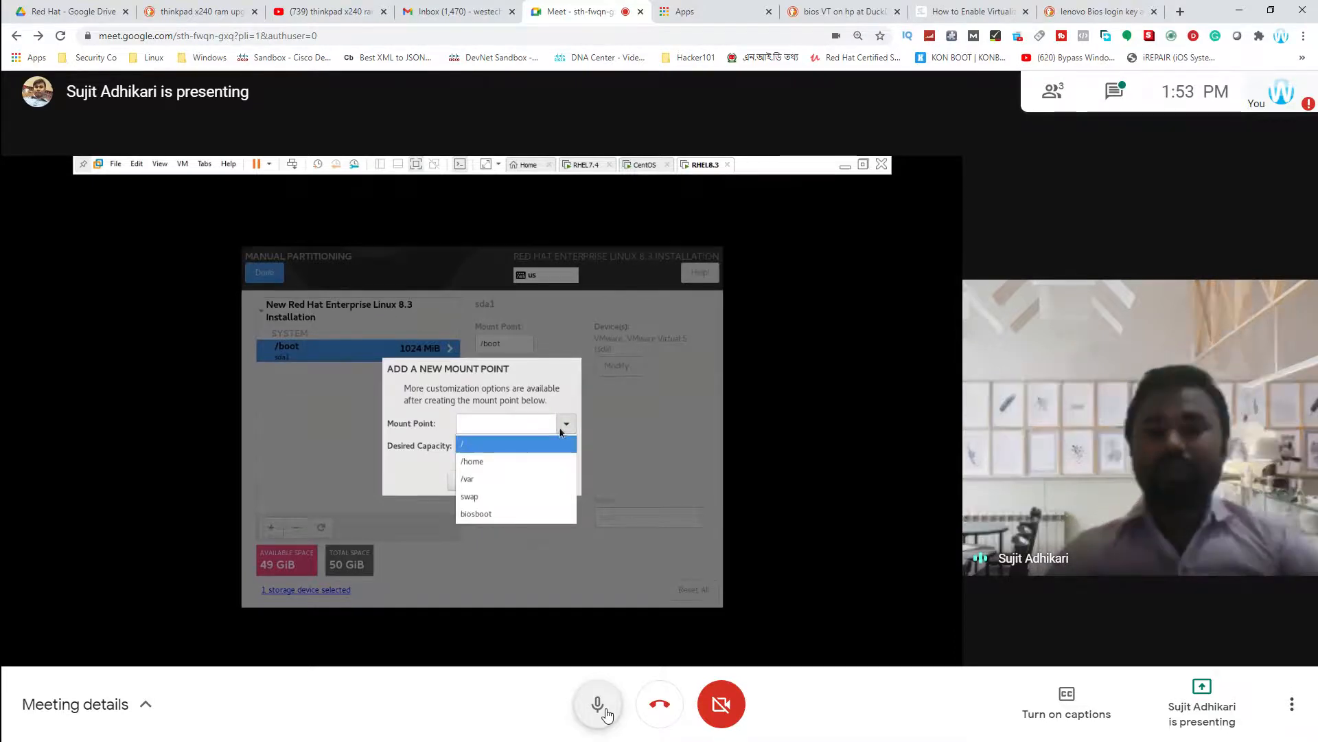
left_click(607, 714)
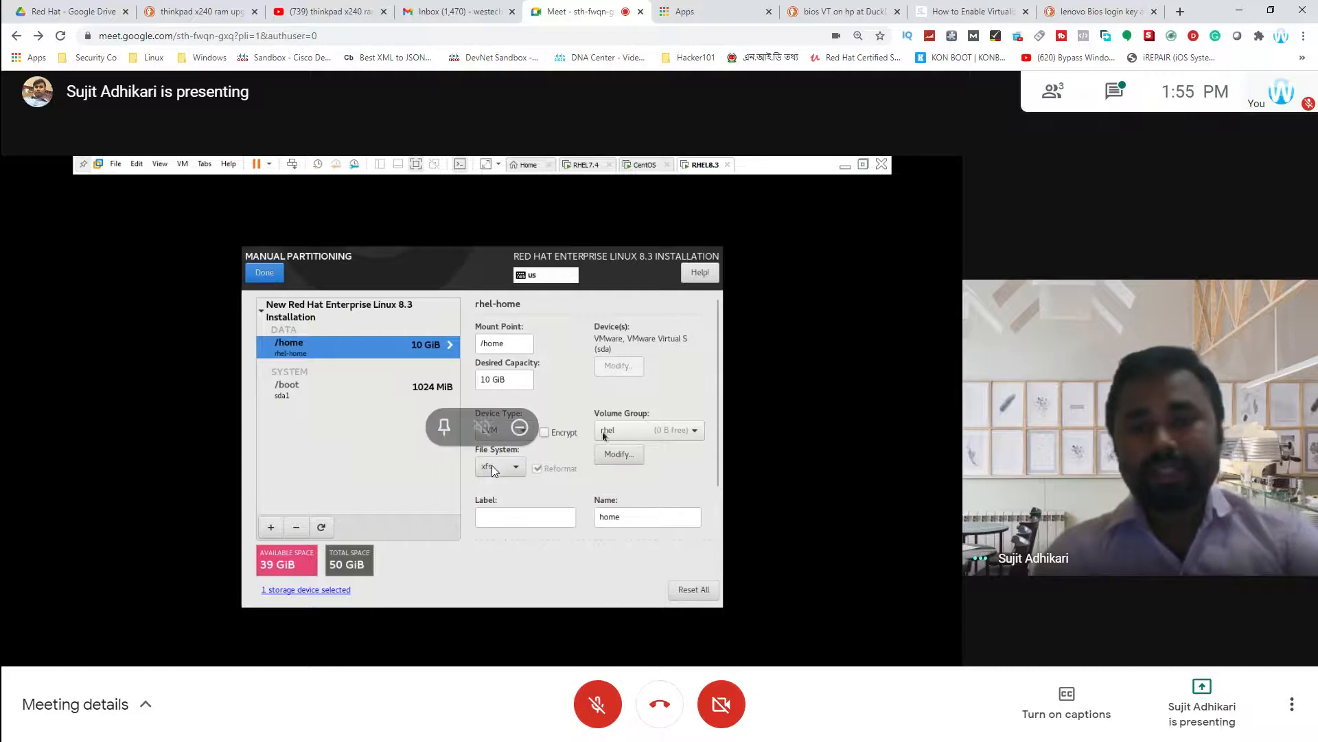
left_click(586, 700)
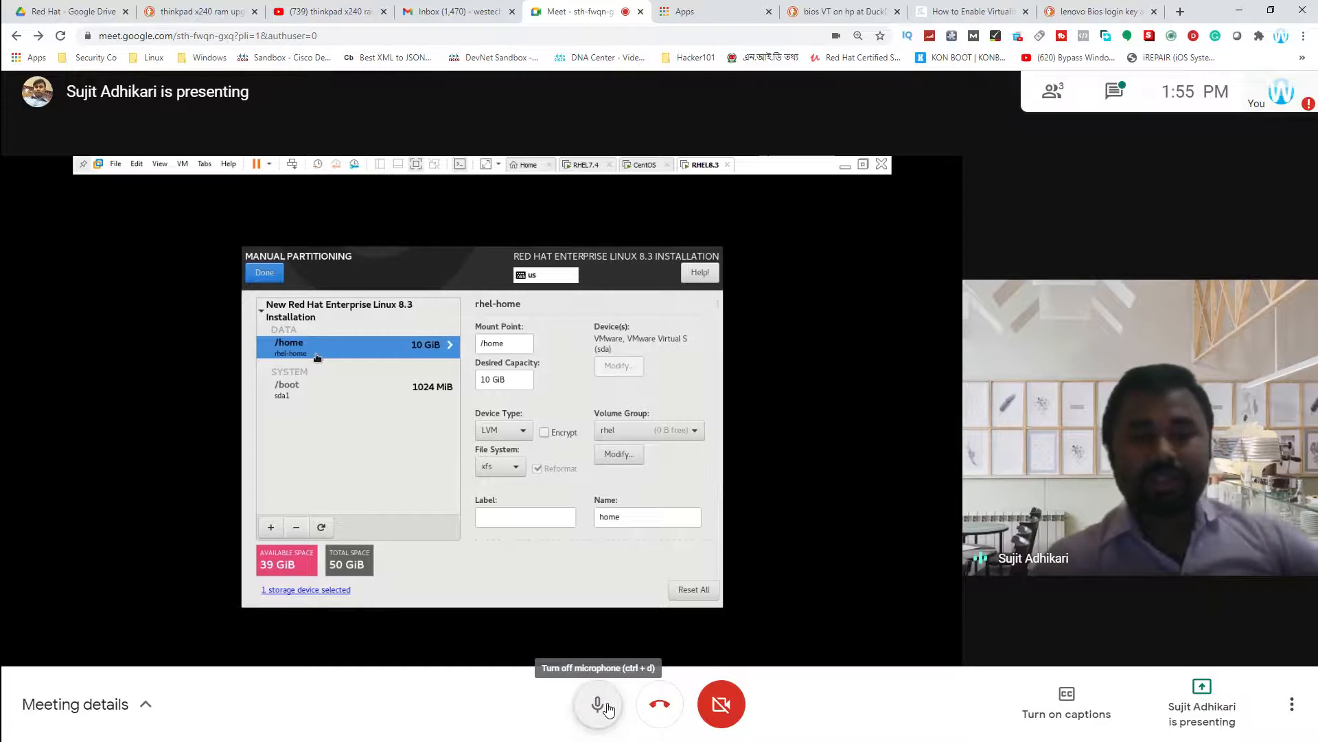
left_click(608, 707)
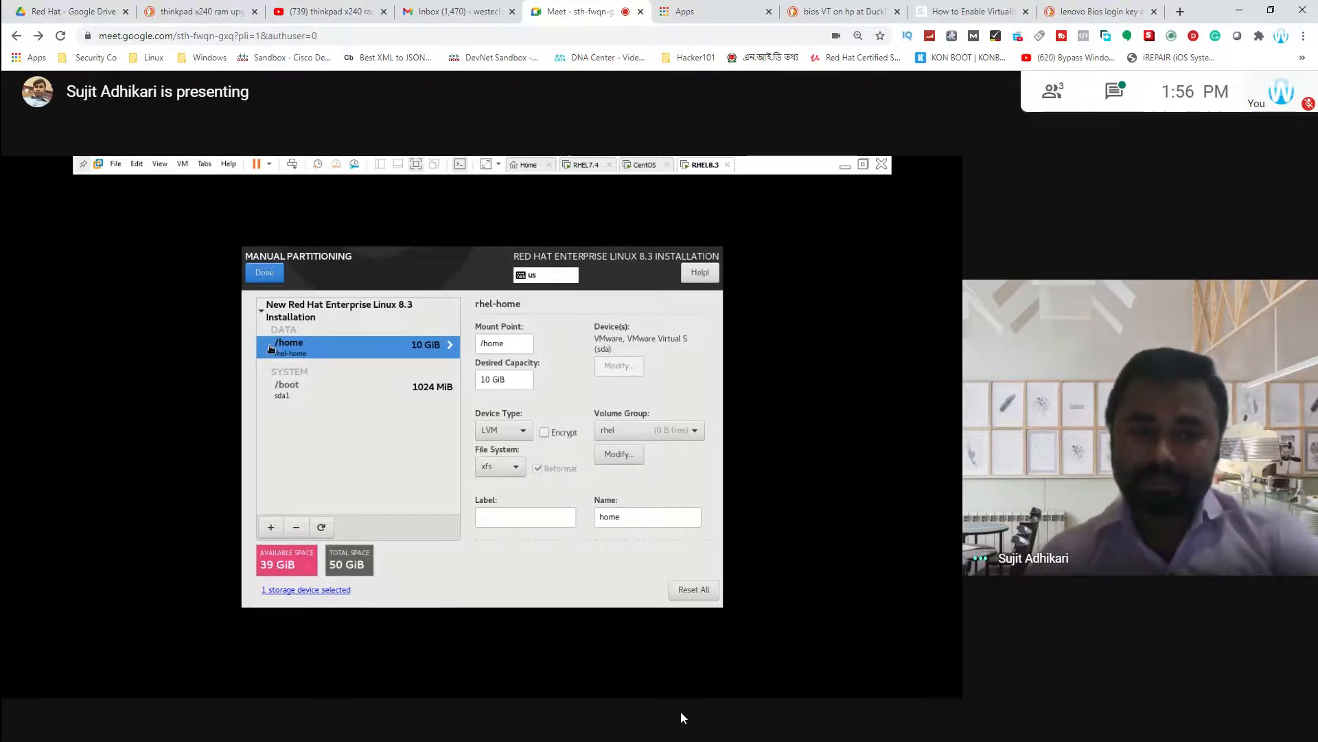
mouse_move(659, 714)
left_click(614, 713)
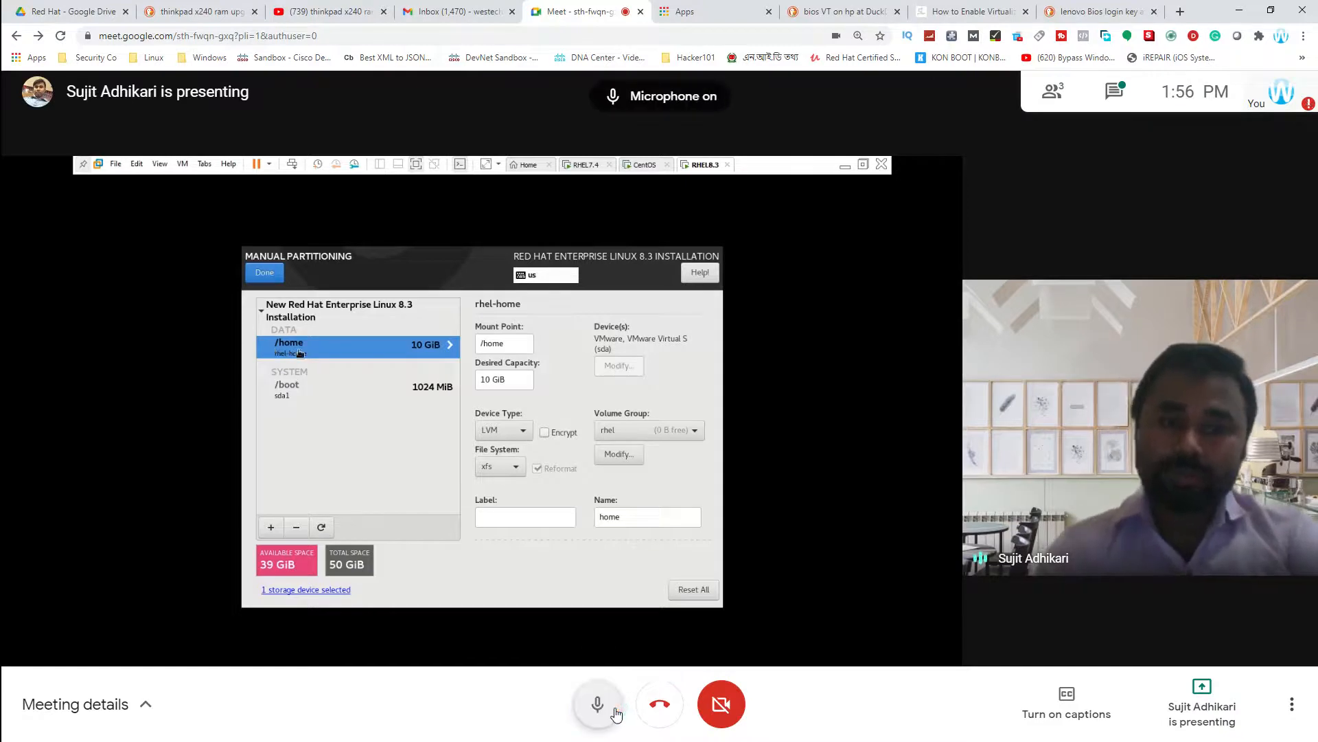
left_click(597, 714)
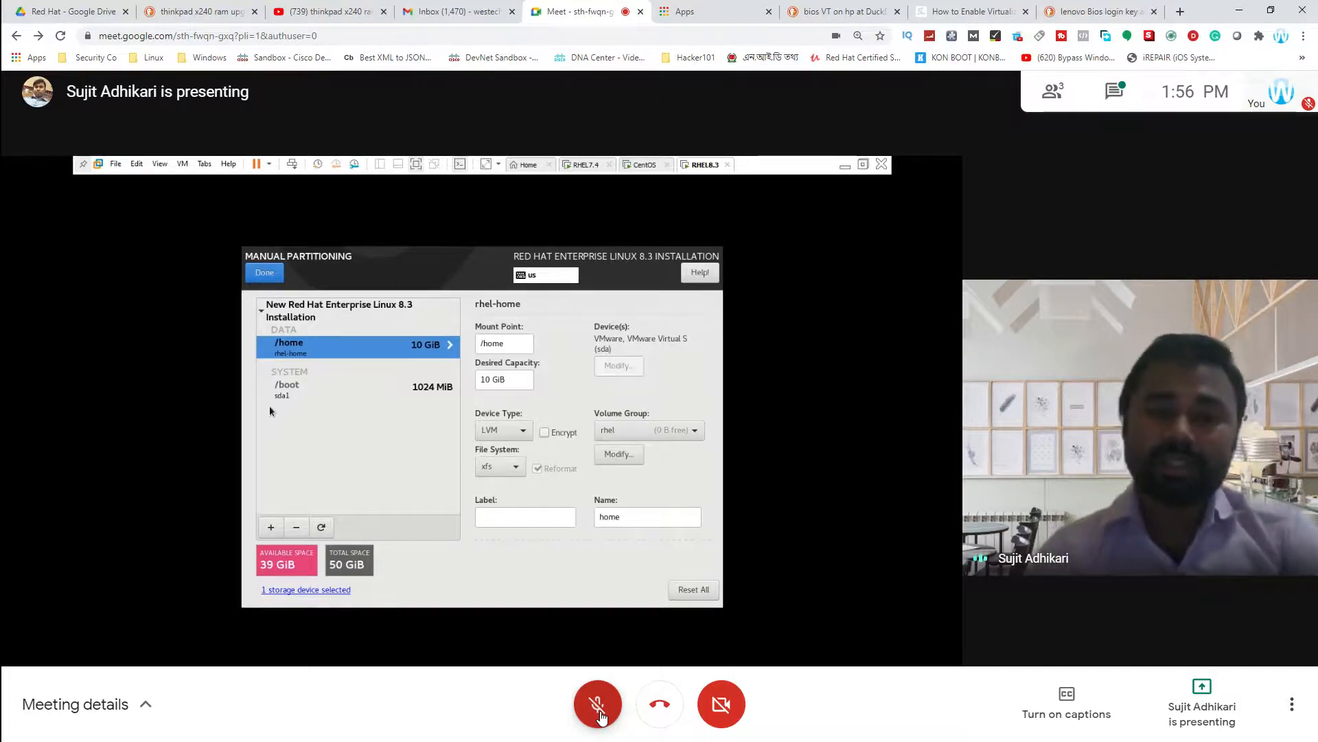
mouse_move(307, 332)
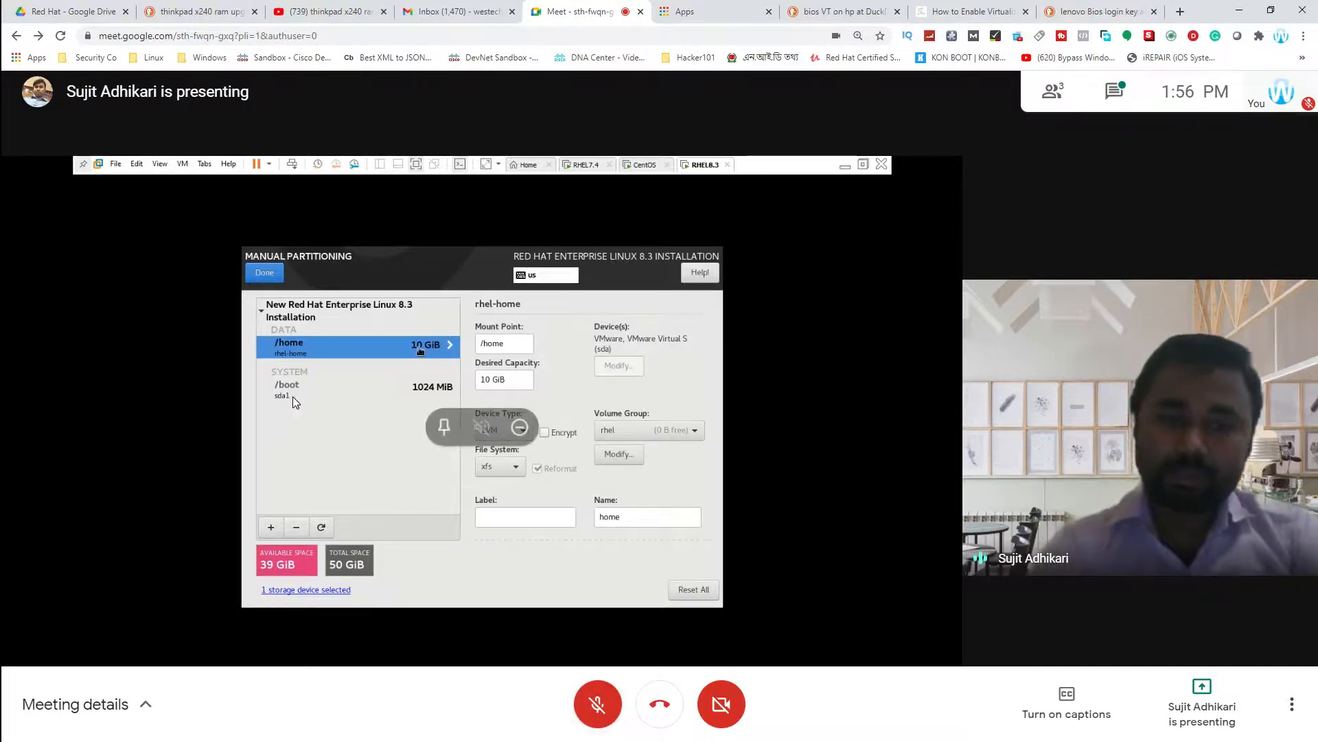
Step: Unmute the microphone from the bottom control bar, clearing the 'Are you talking?' prompt
left_click(598, 705)
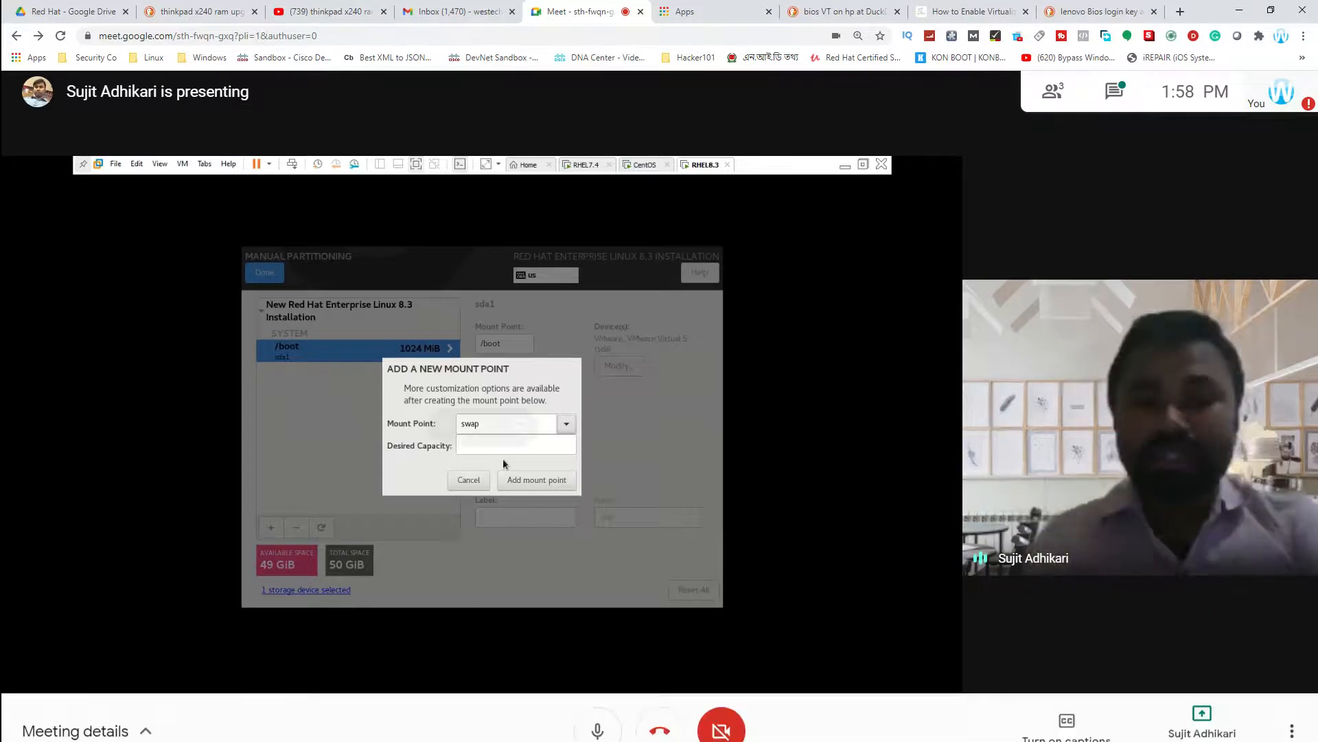
Step: Toggle the microphone off and on several times to speak, finishing with it muted
left_click(593, 704)
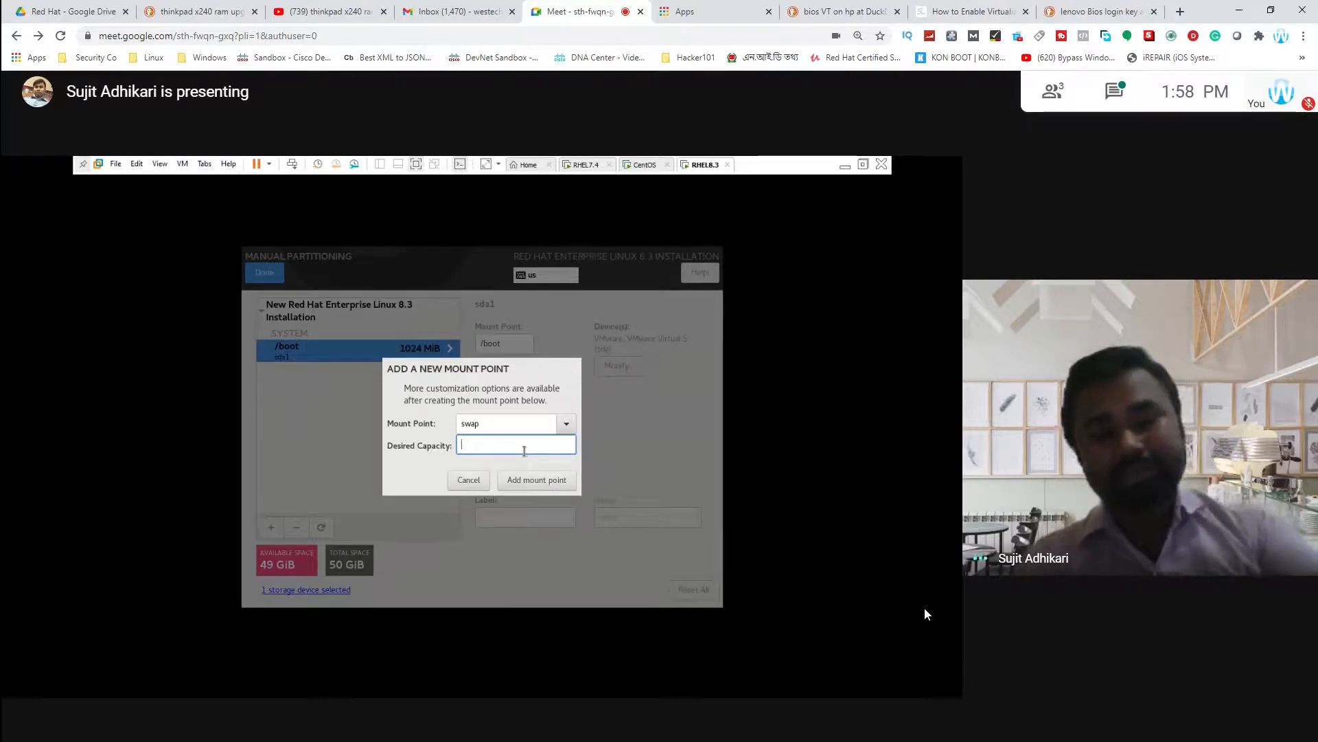
mouse_move(645, 729)
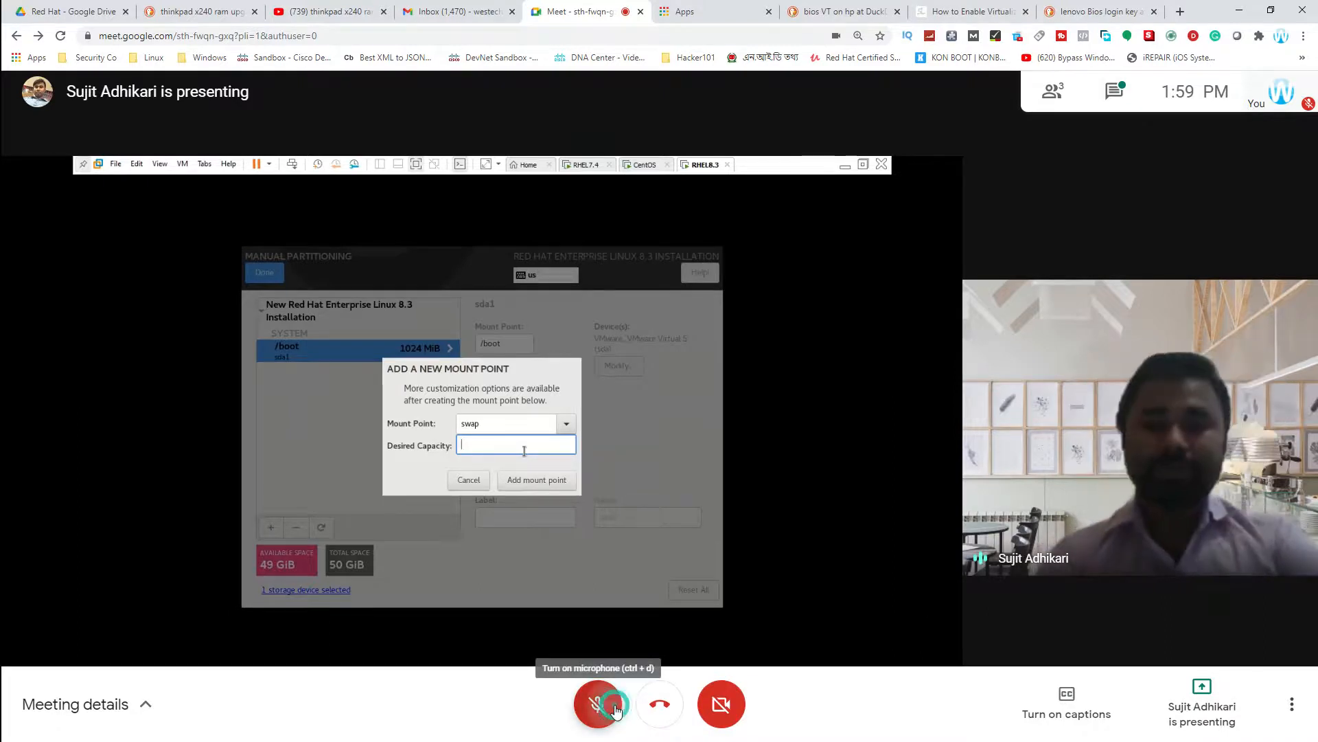
left_click(614, 714)
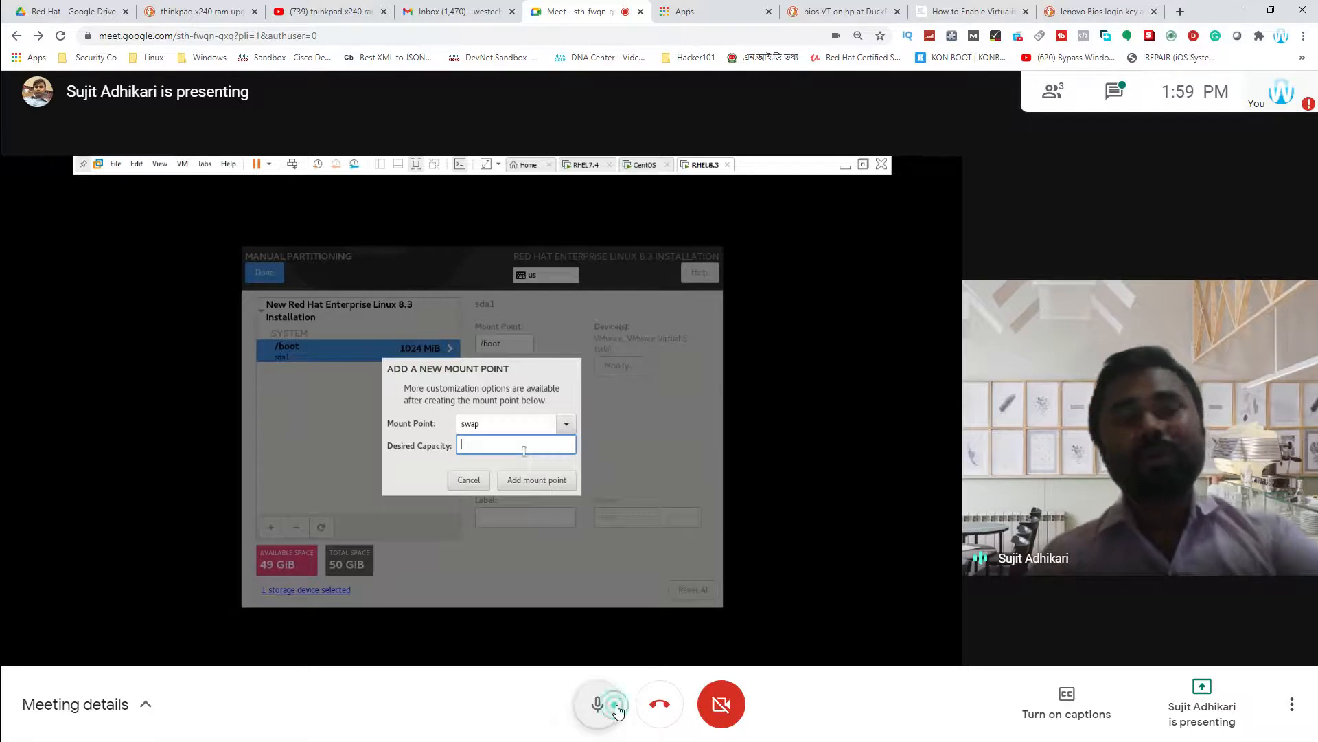
left_click(598, 704)
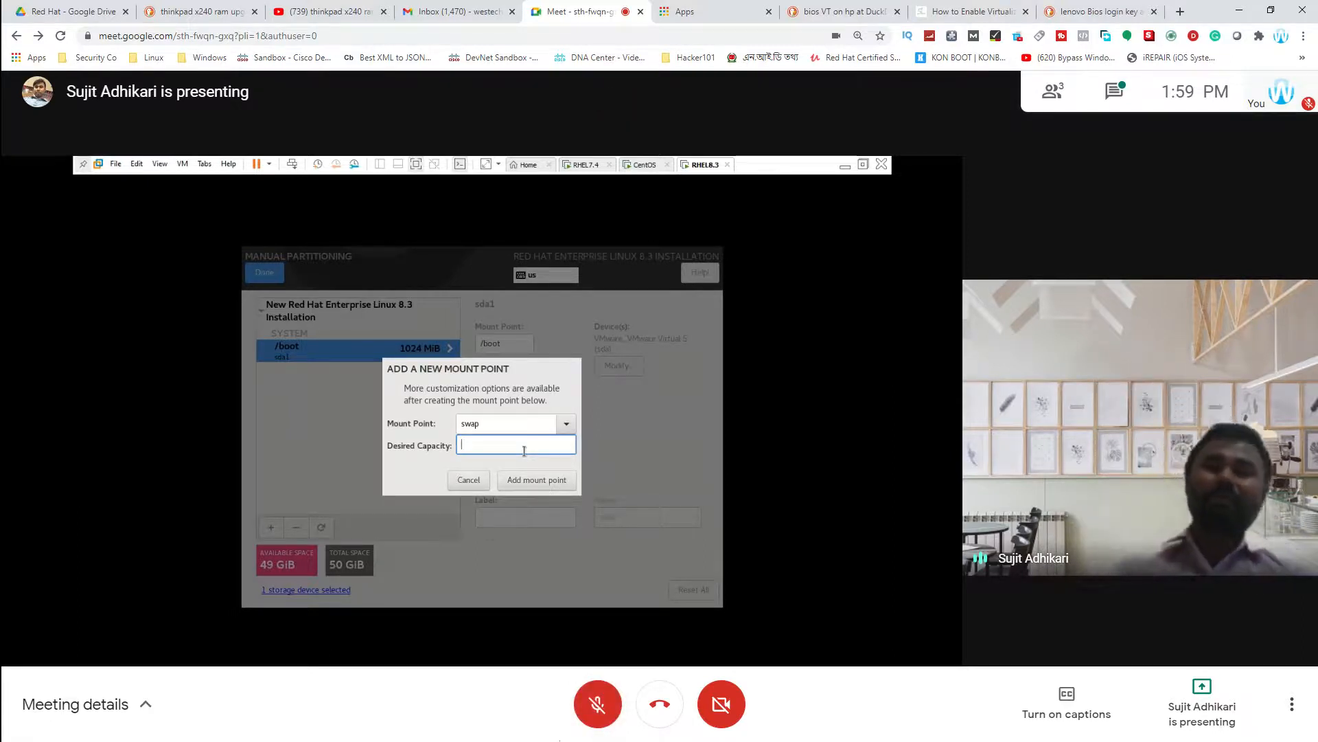
left_click(588, 715)
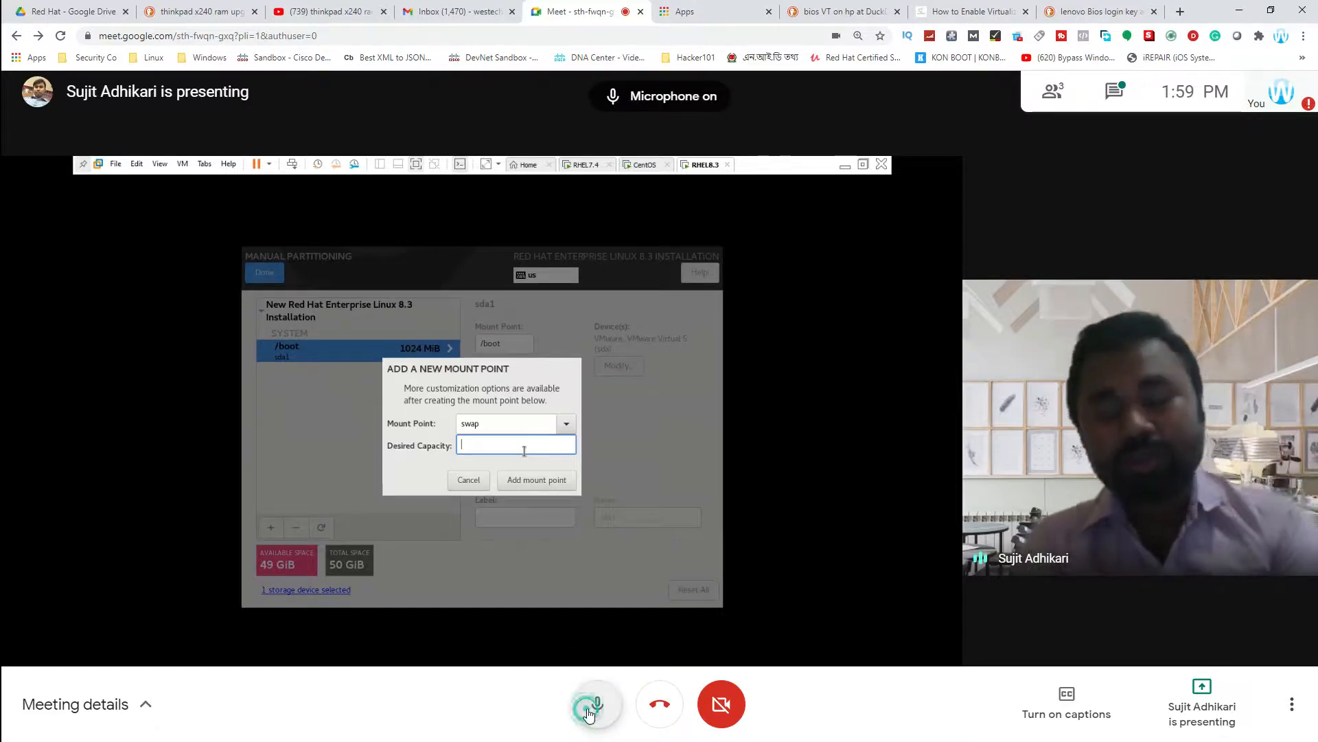
left_click(588, 715)
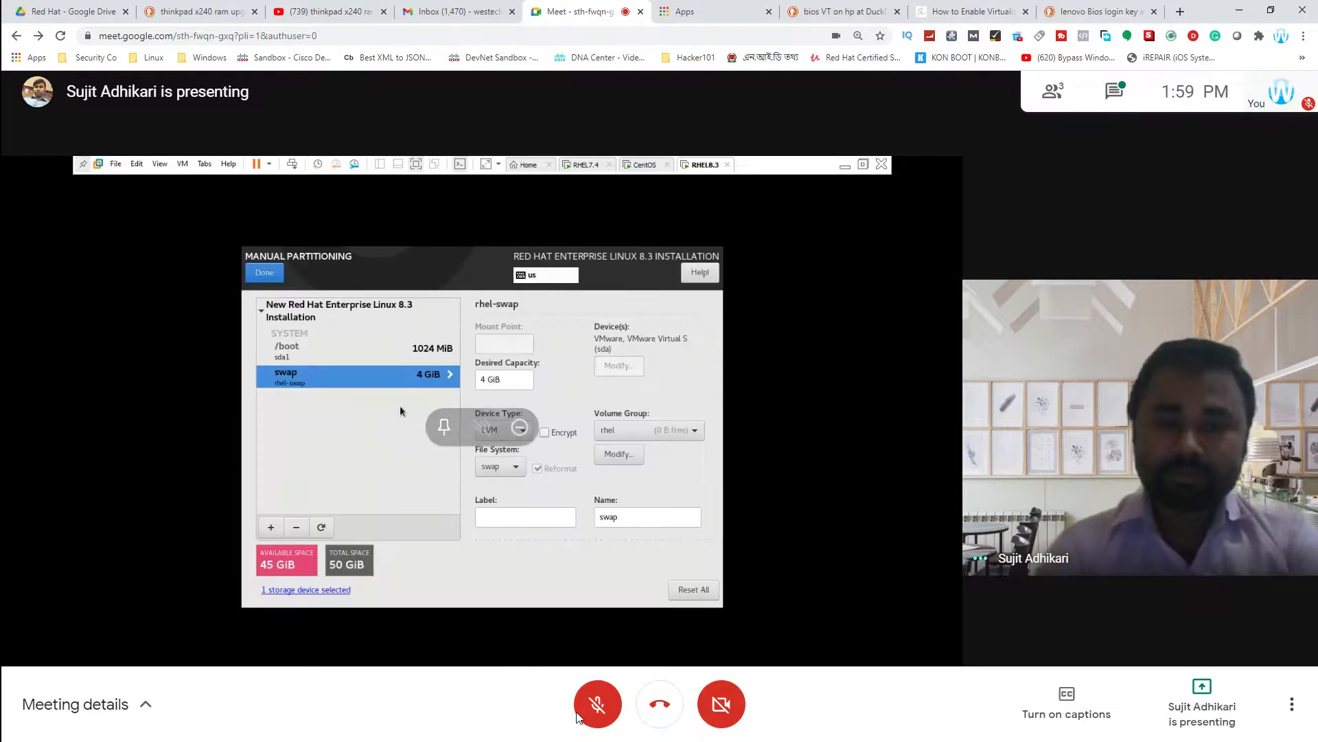
Step: Unmute briefly to comment, then mute the microphone again
left_click(595, 707)
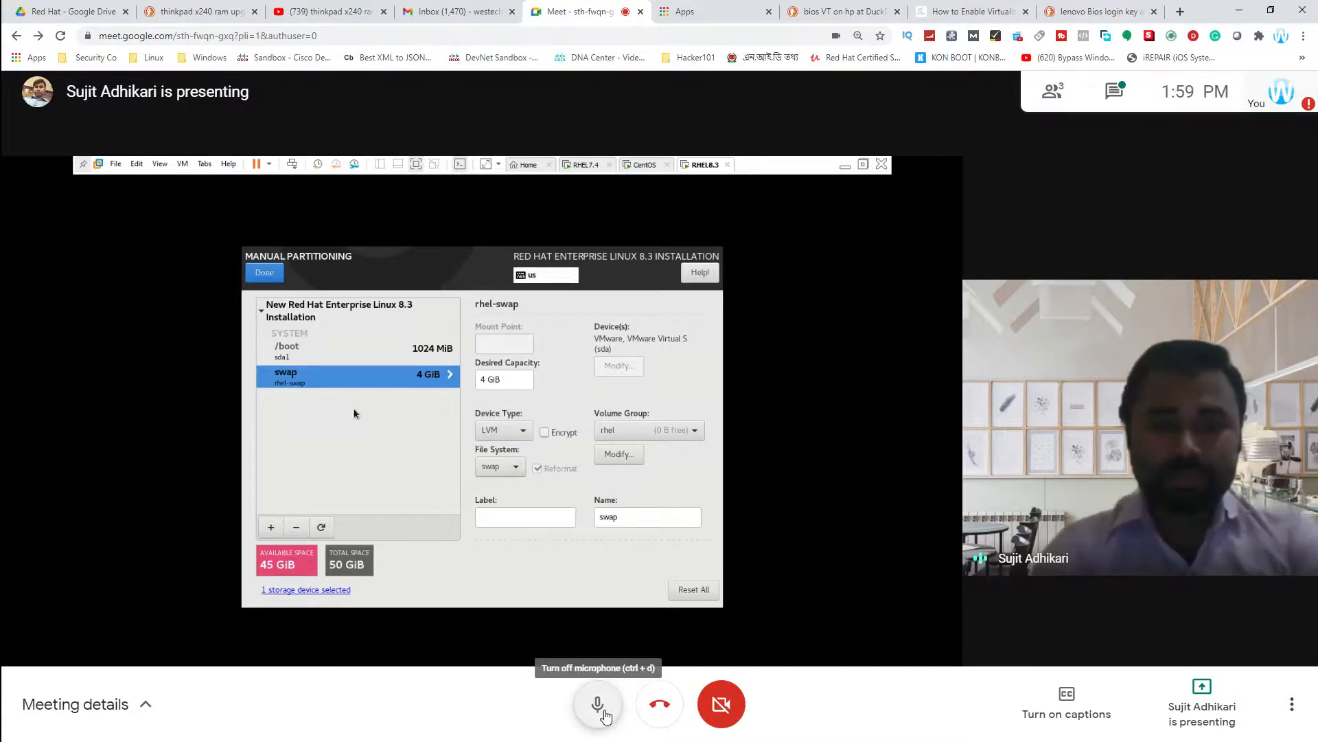
left_click(604, 712)
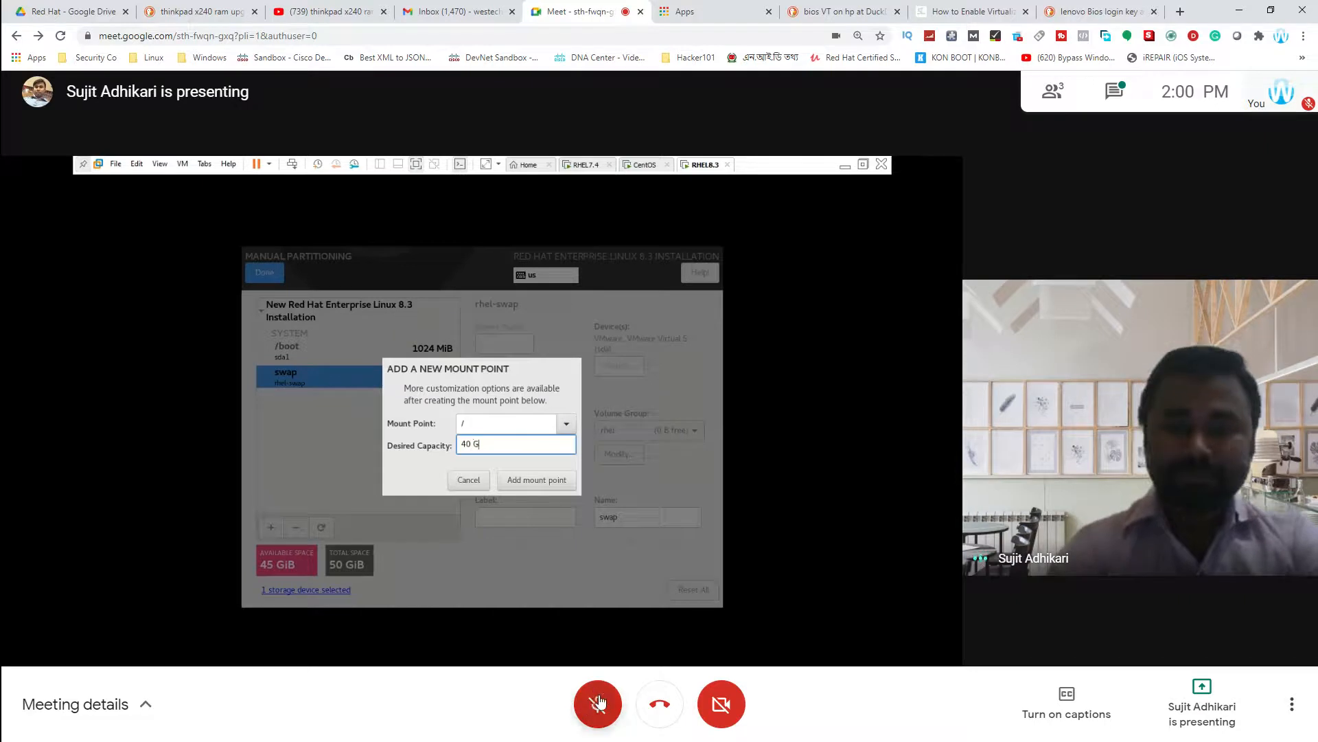
Step: Switch the microphone on from the bottom bar to speak
left_click(611, 714)
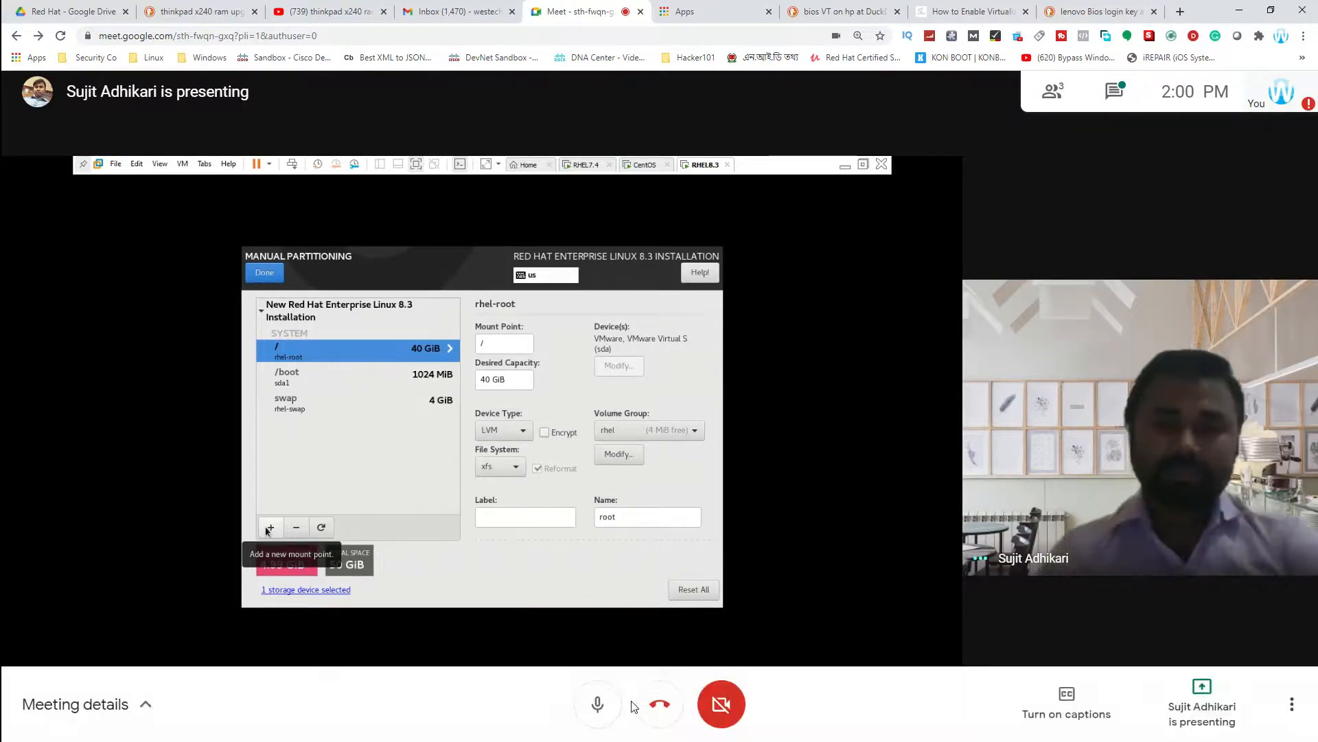
Step: Mute the microphone for a moment, then switch it straight back on
left_click(597, 704)
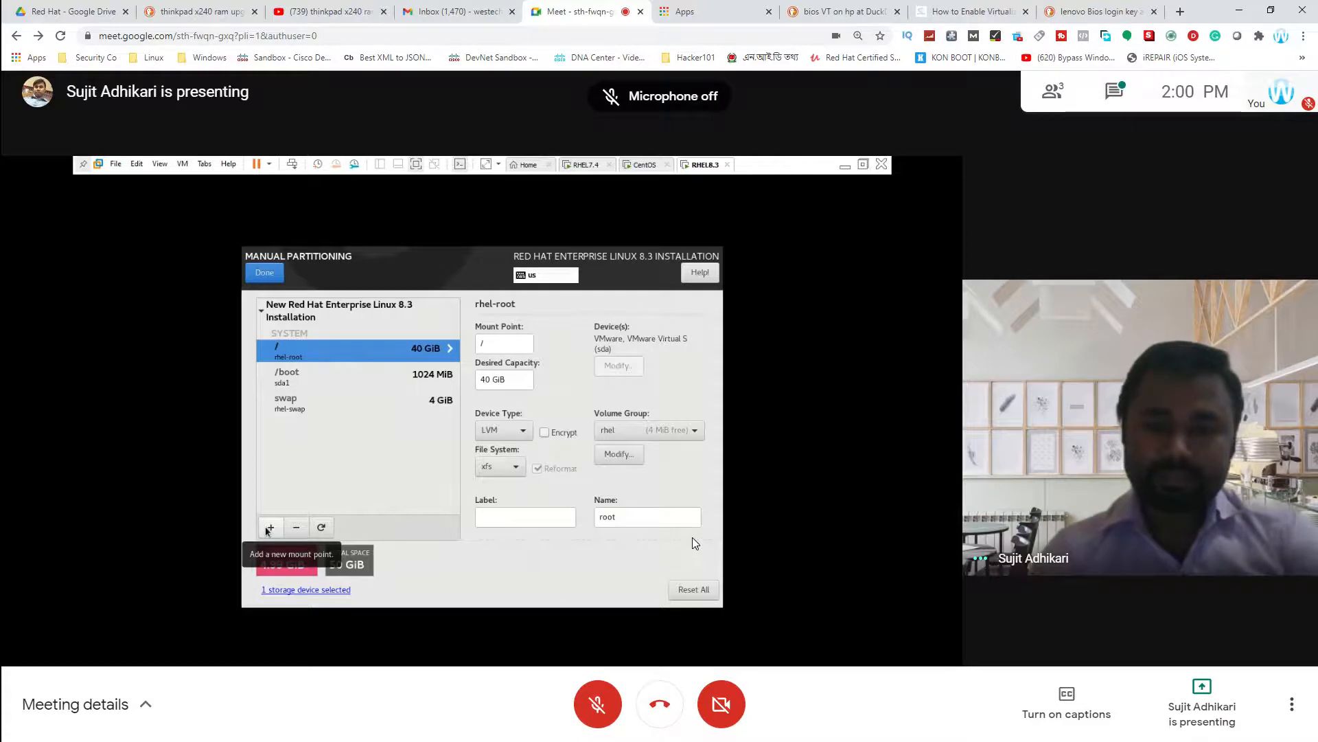
left_click(597, 707)
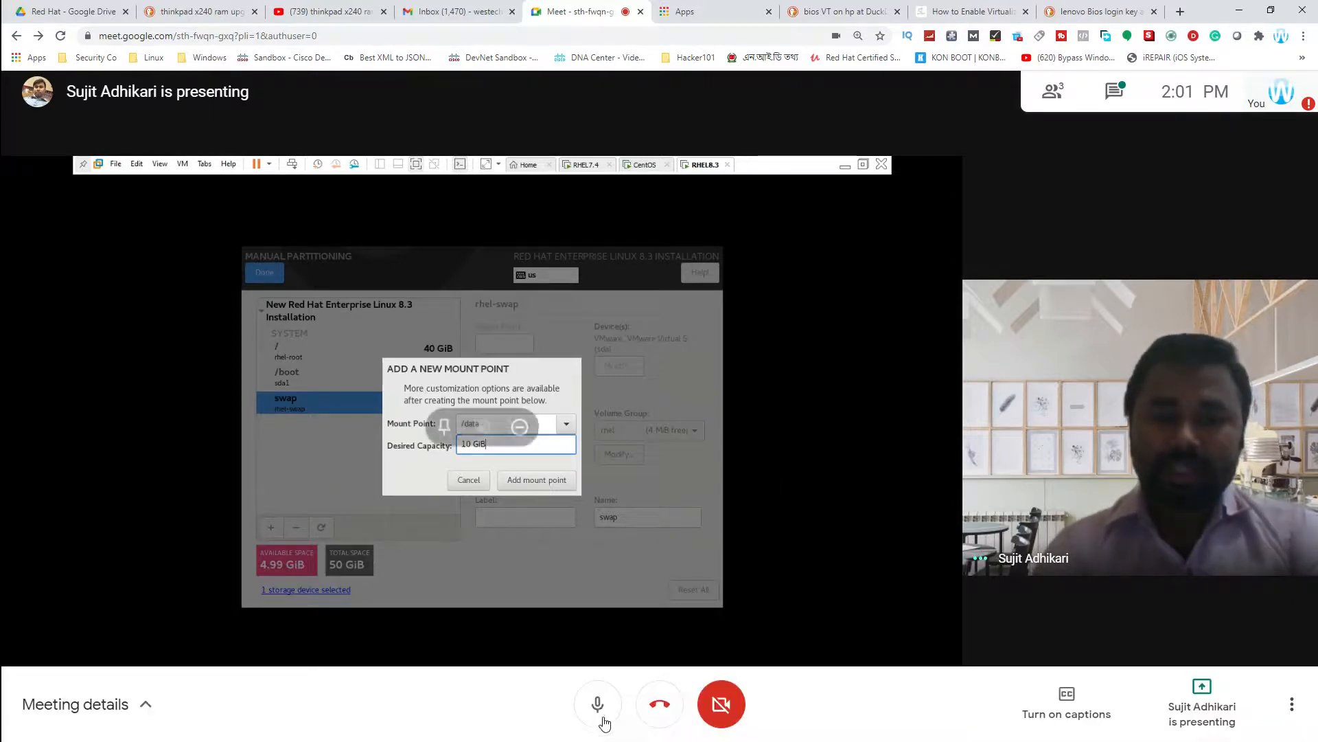
Step: Turn the microphone off from the bottom control bar
left_click(603, 718)
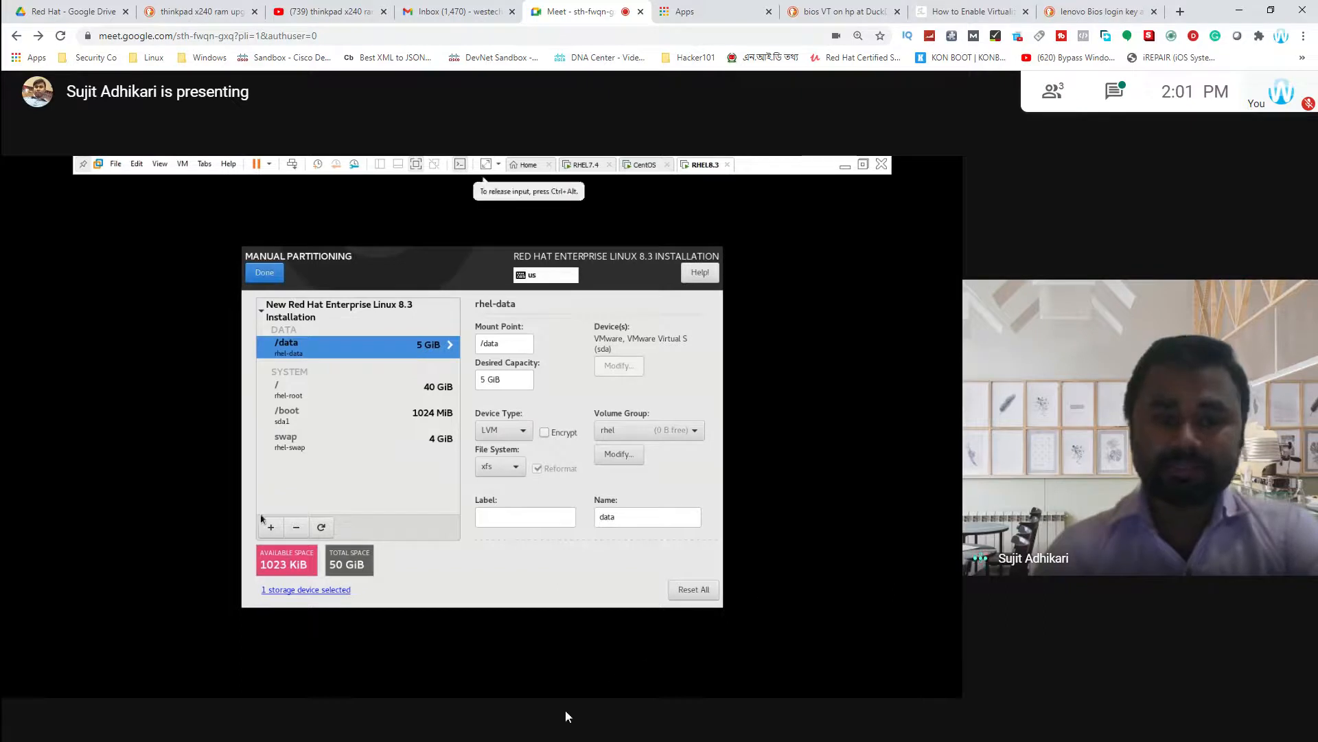
Step: Unmute, mute, and unmute the microphone again, leaving it on to talk
left_click(607, 714)
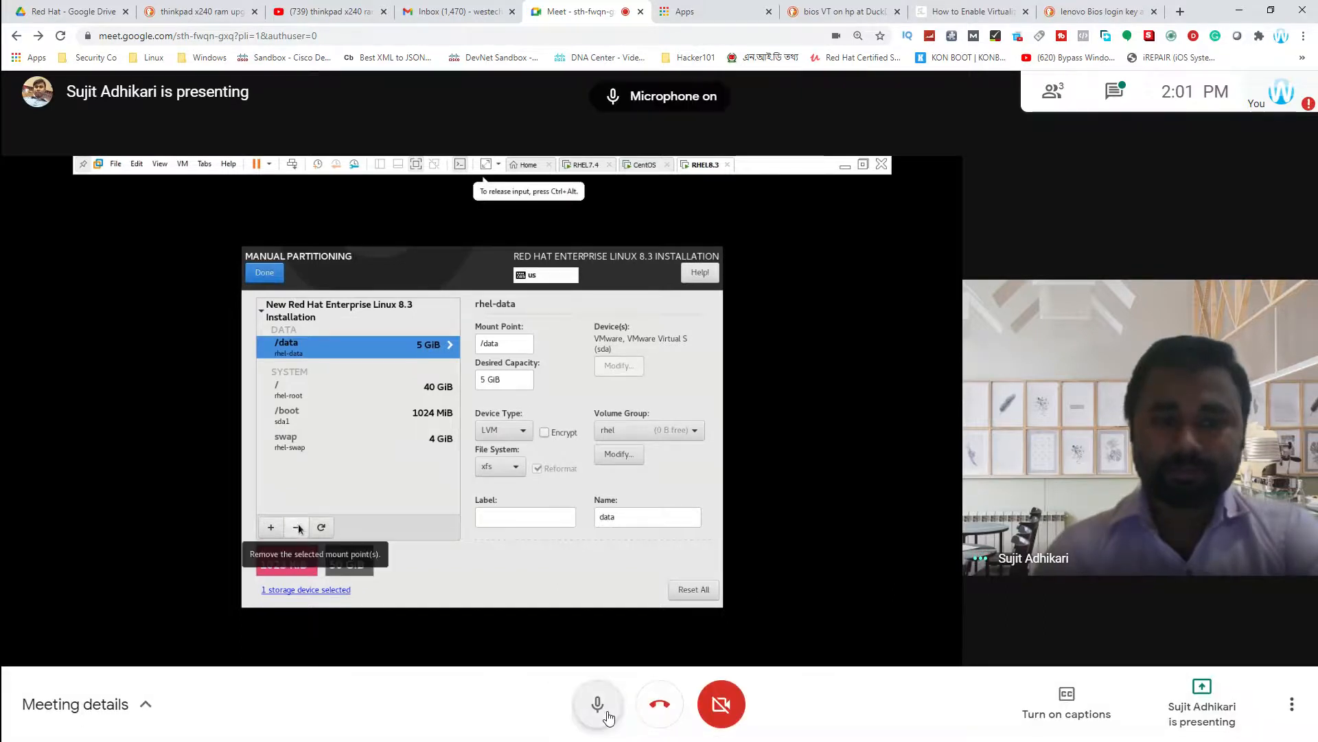
left_click(608, 714)
left_click(608, 714)
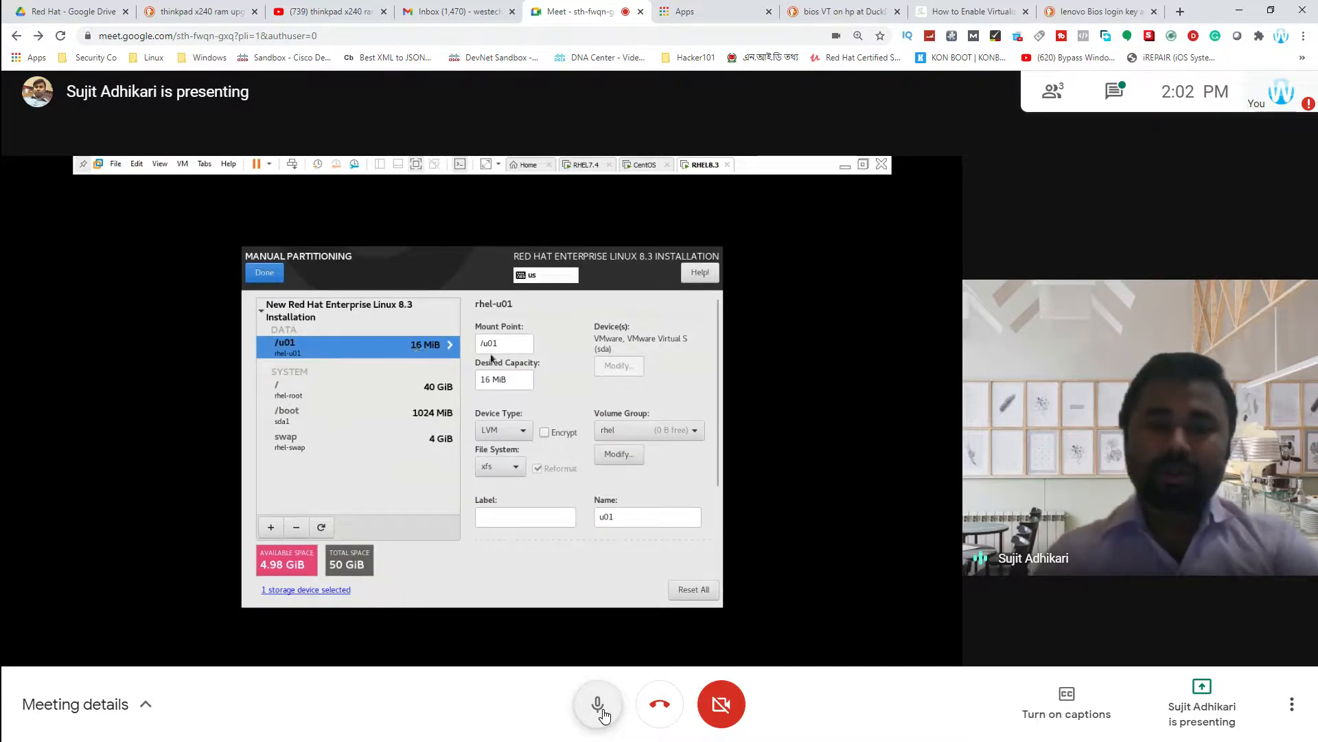
Step: Switch the microphone off after finishing speaking
left_click(598, 705)
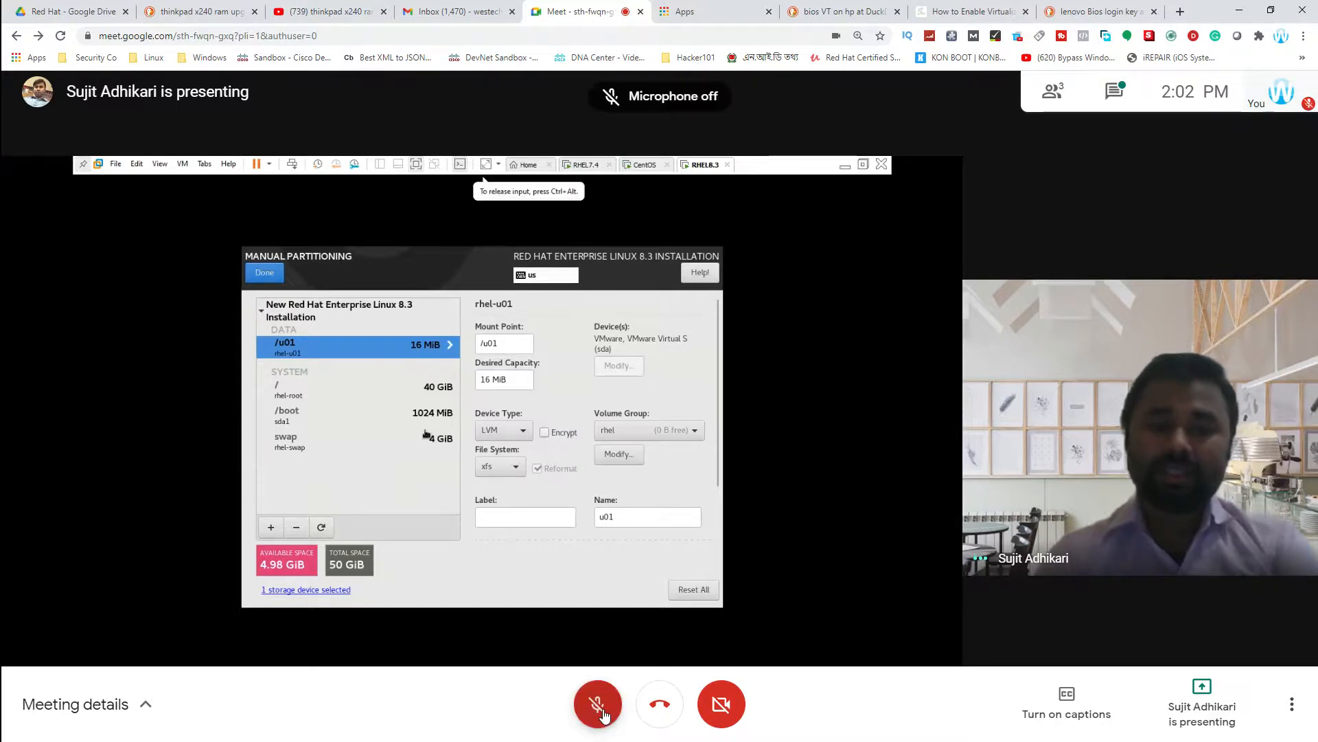
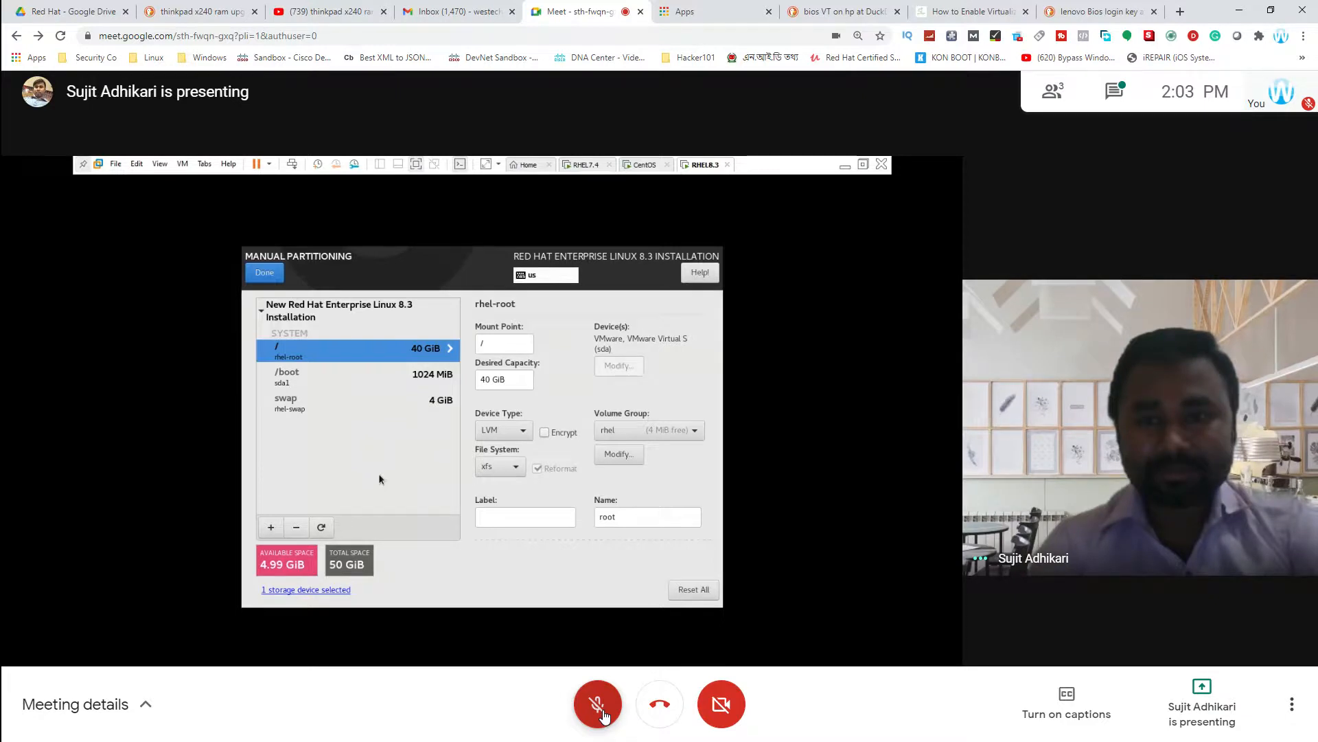
Step: Unmute the microphone briefly to speak, then mute it again
left_click(603, 714)
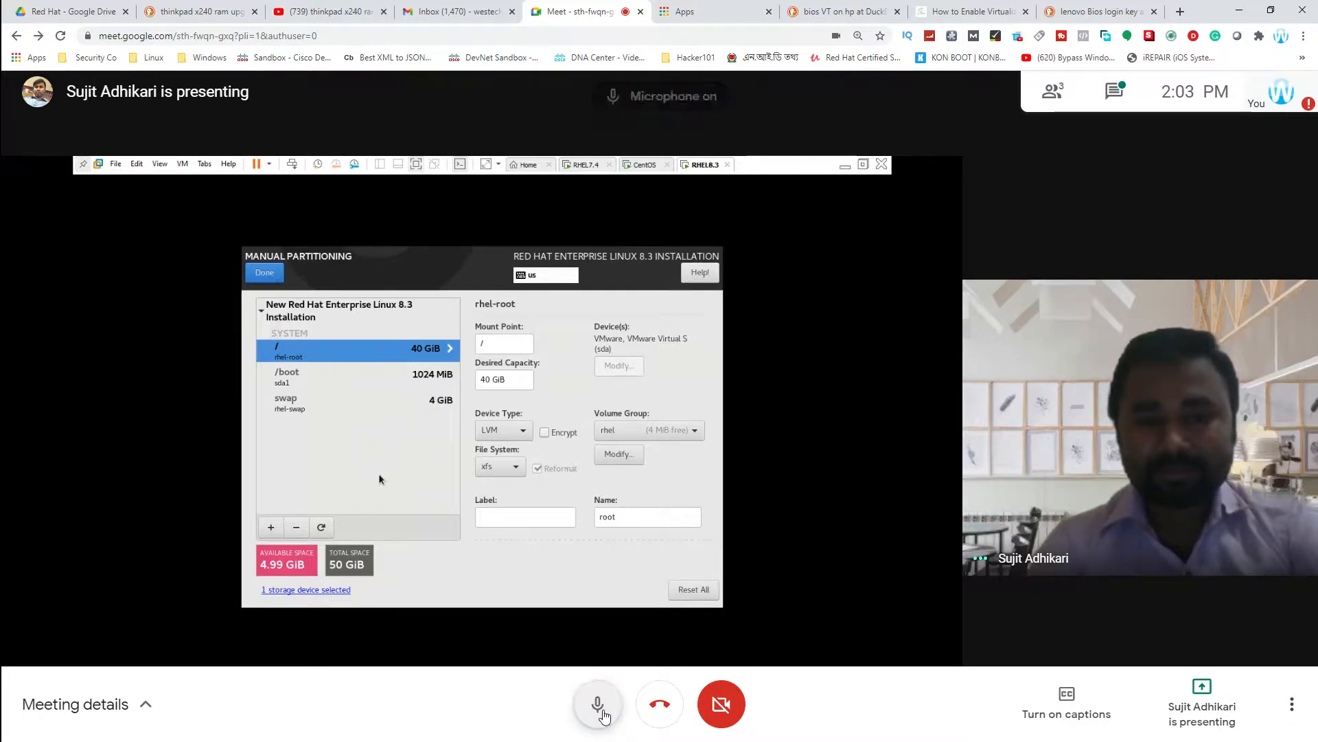
left_click(603, 714)
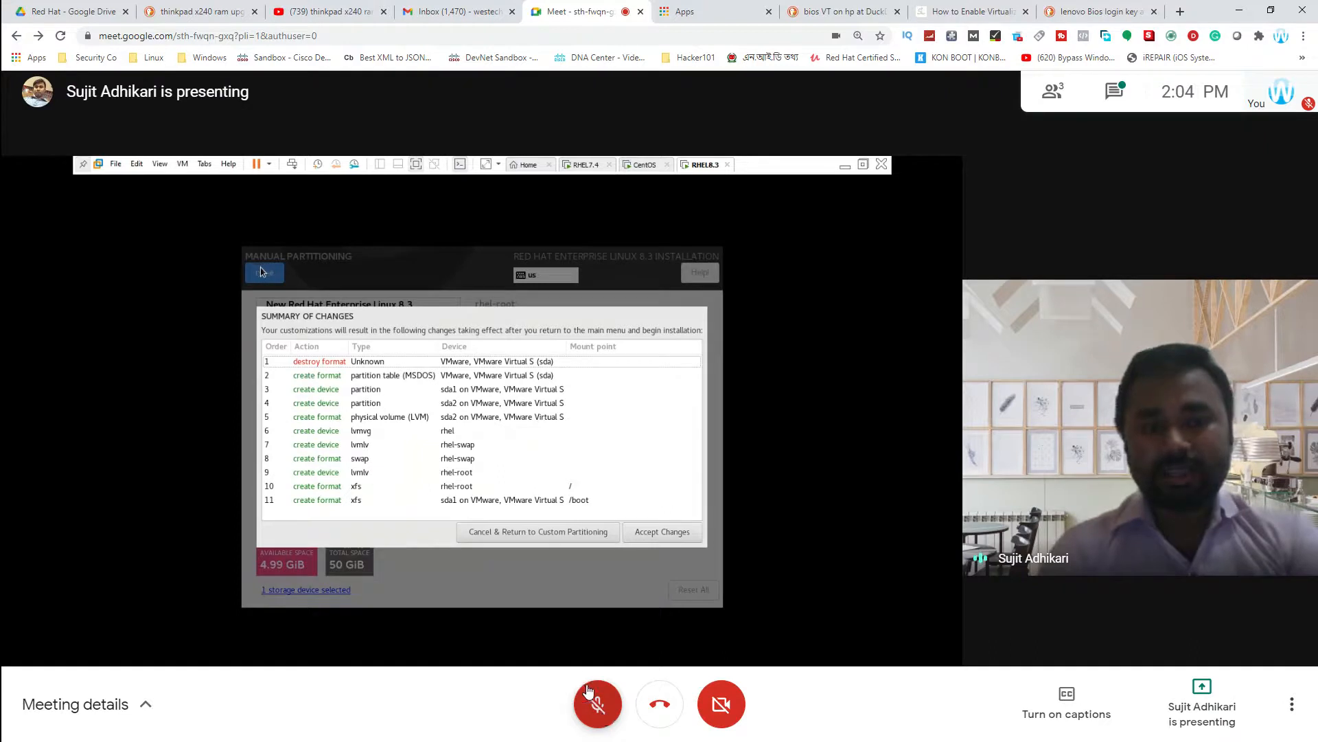
Step: Keep watching the shared installer with the microphone still muted
mouse_move(574, 659)
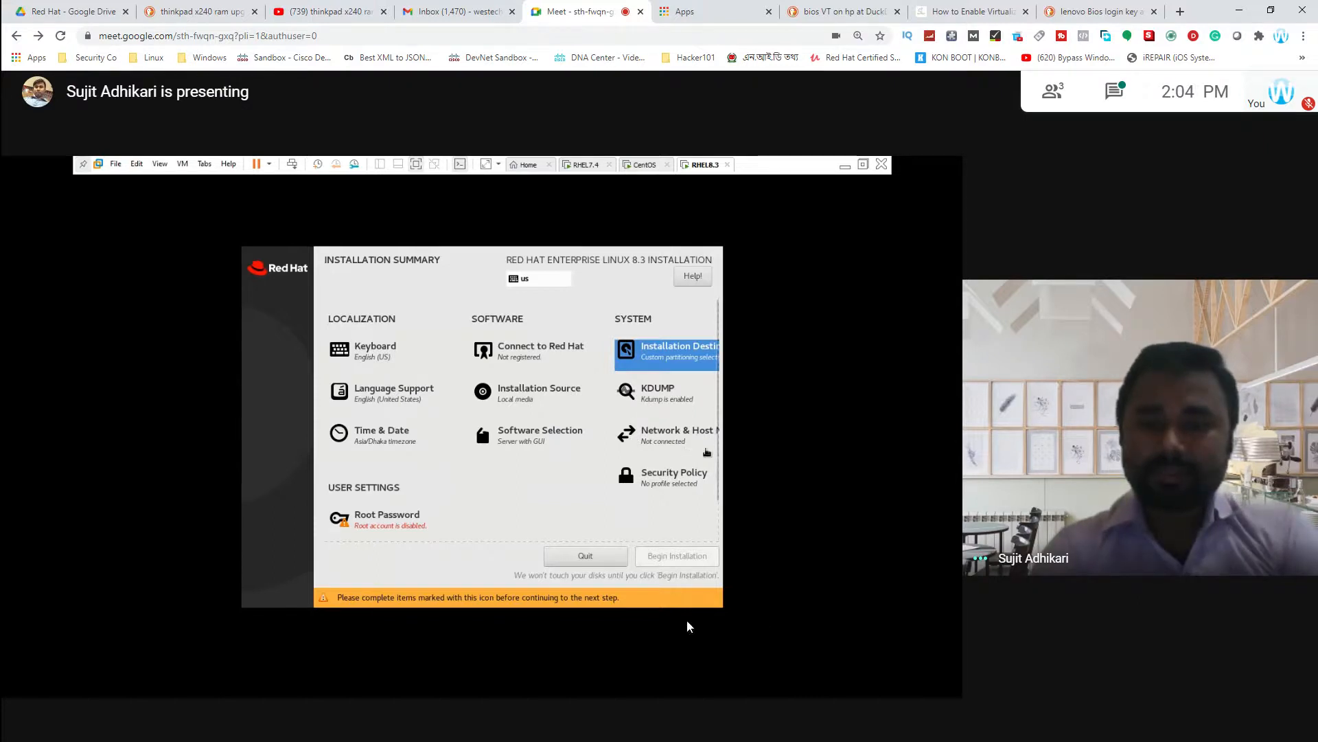
Step: Unmute to talk to the presenter, then mute the microphone again afterwards
left_click(597, 703)
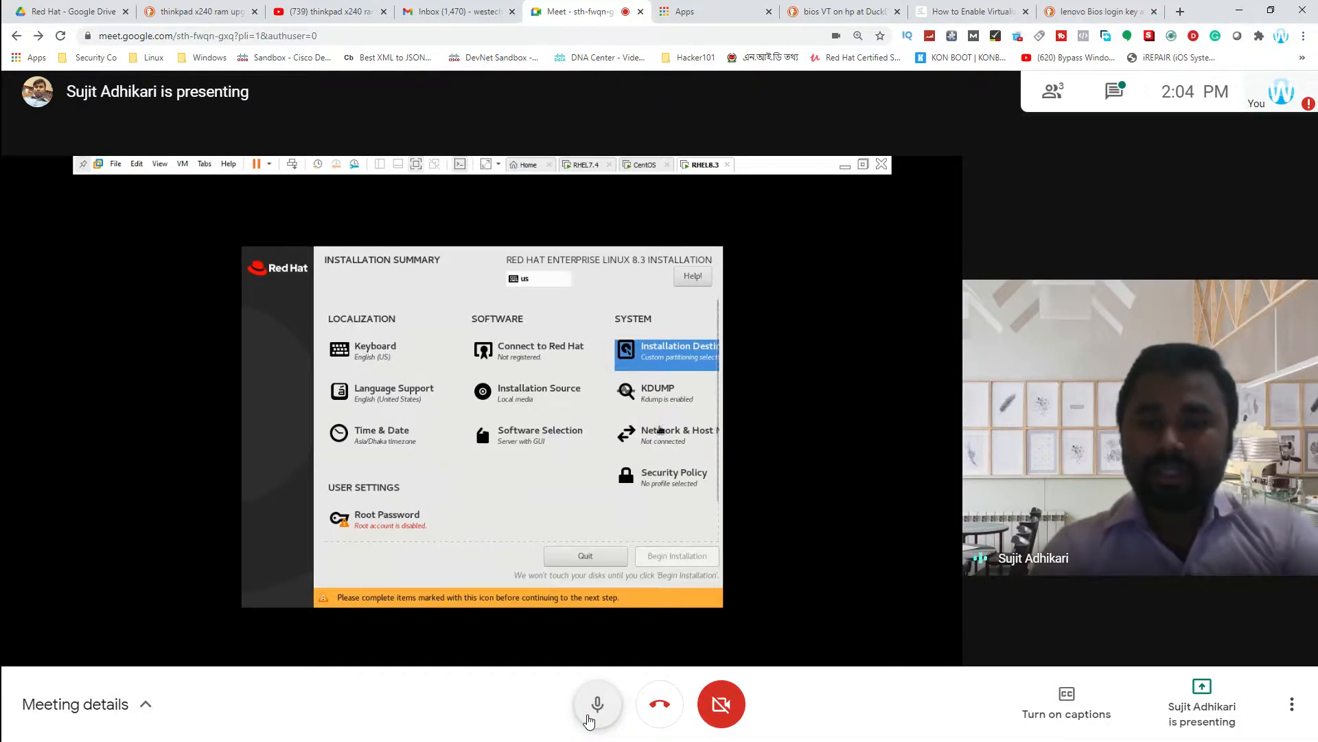
left_click(590, 717)
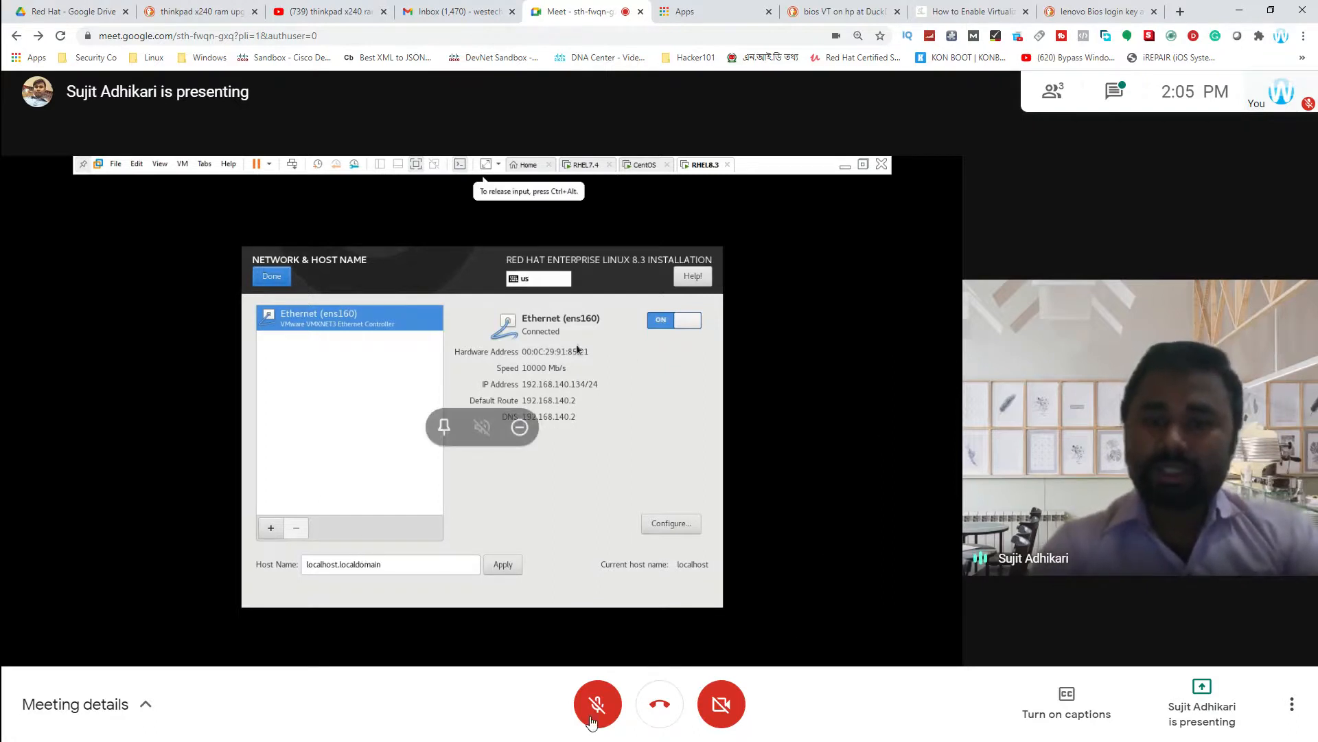
Step: Toggle the microphone on and off twice while talking, ending unmuted to reply
left_click(591, 714)
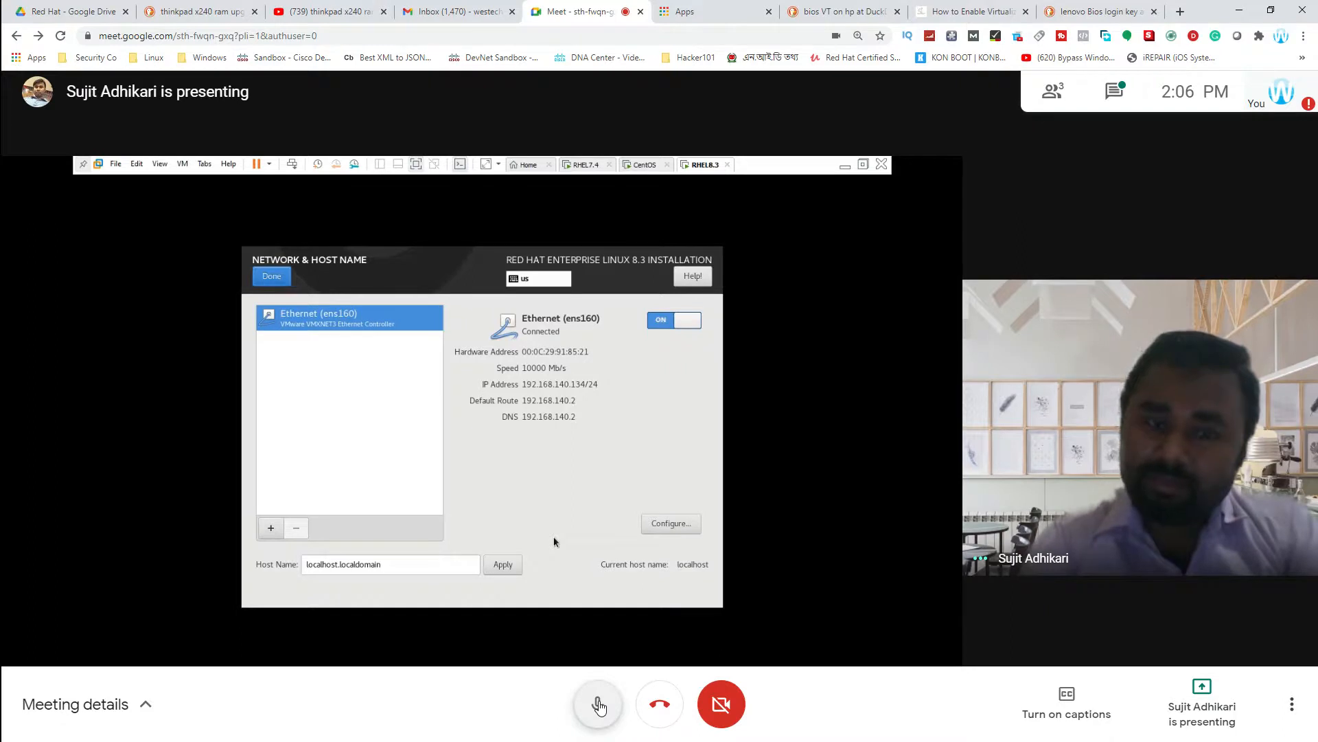
left_click(599, 705)
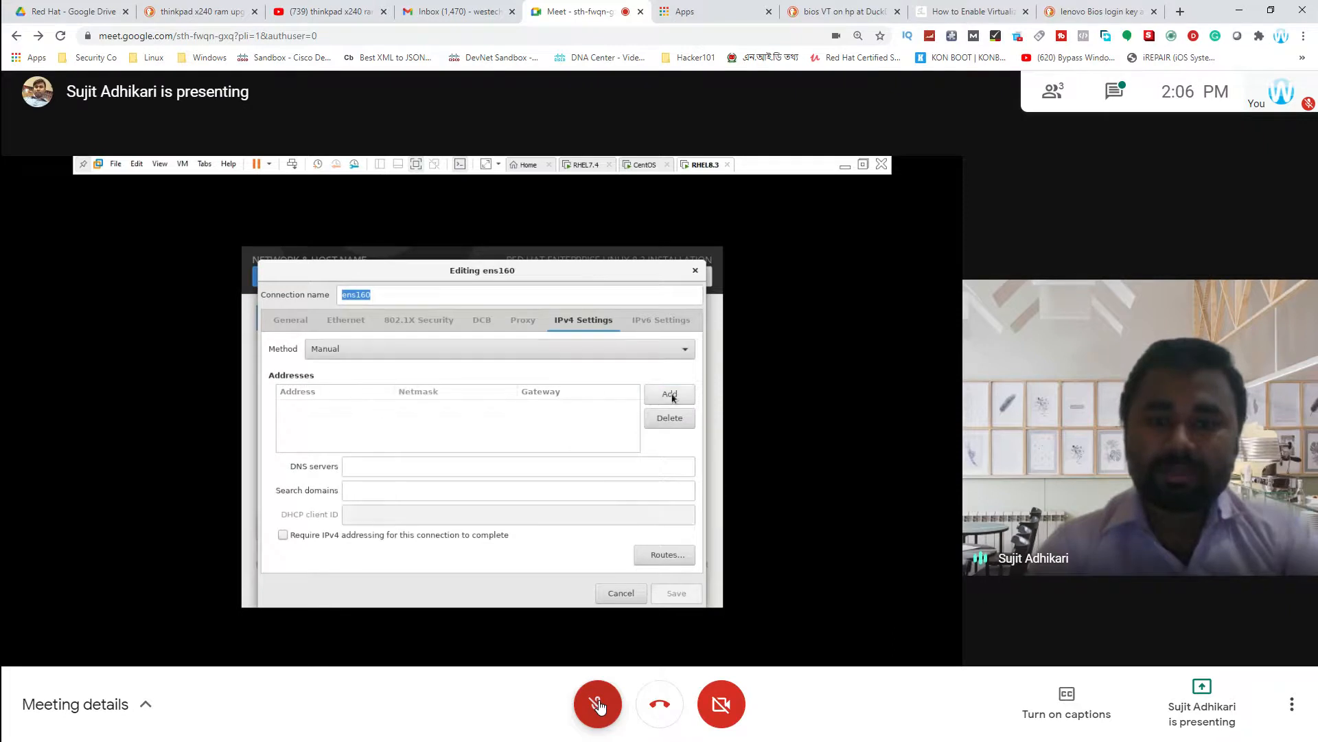
left_click(610, 705)
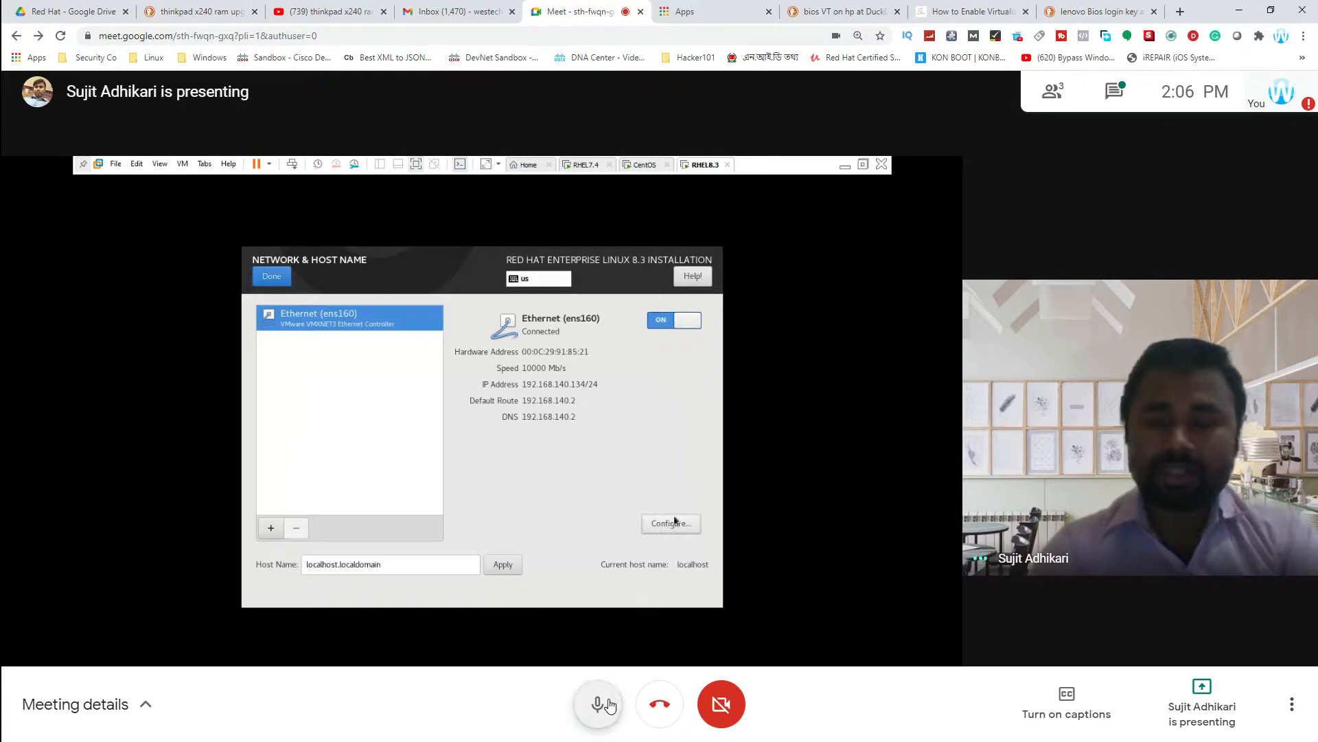
left_click(598, 703)
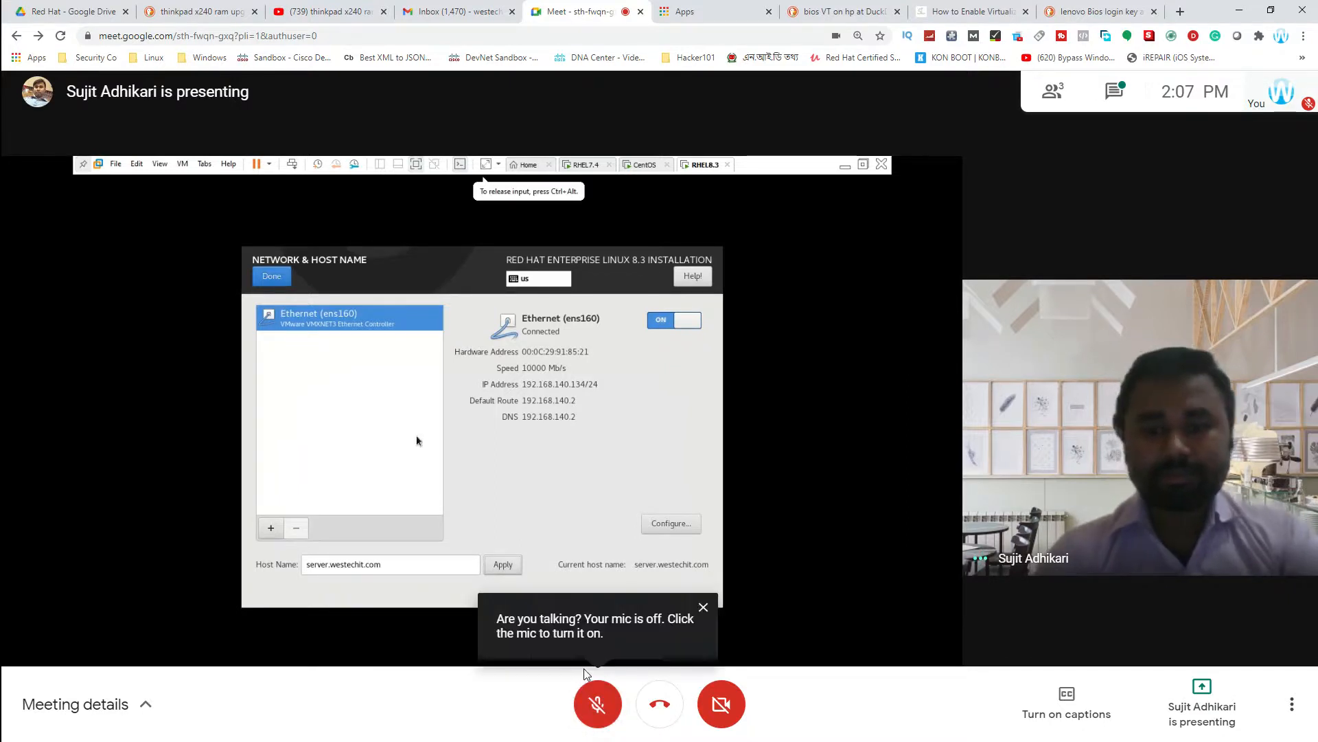
left_click(607, 701)
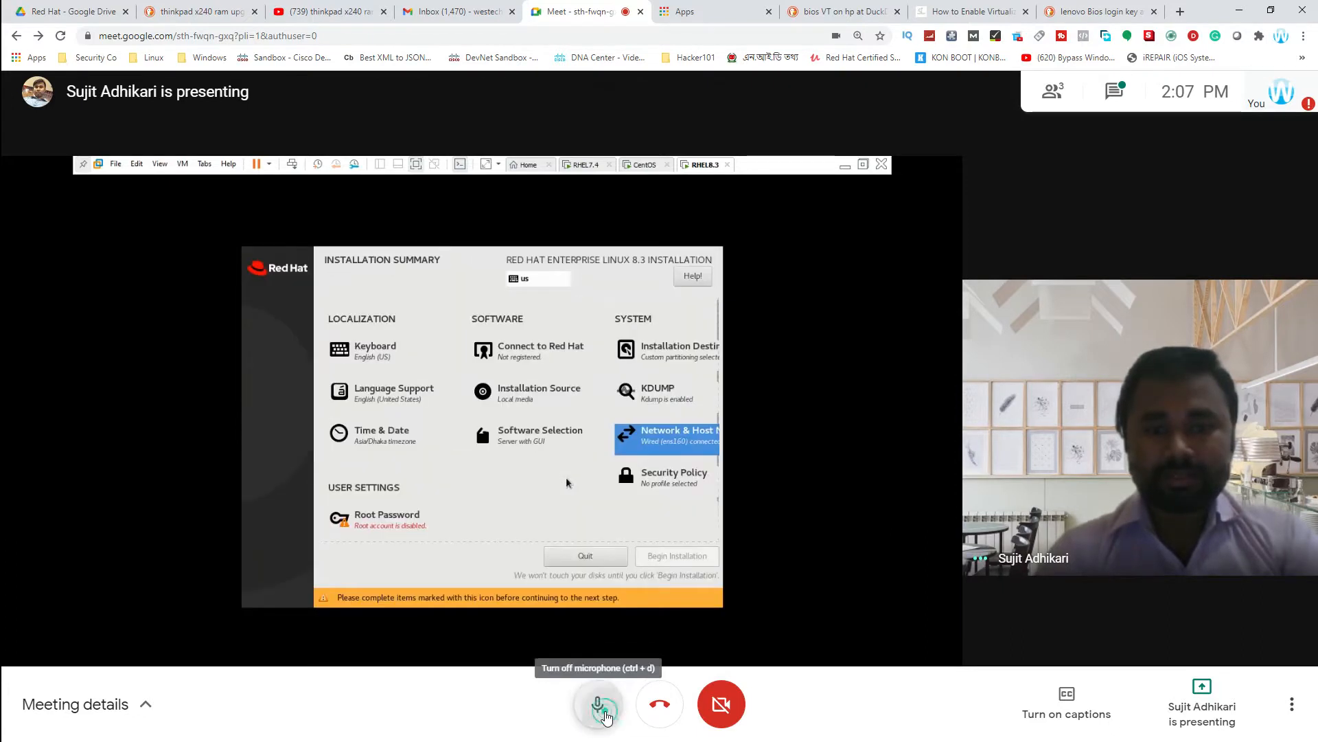
Step: Mute the microphone, then unmute it again to speak
left_click(607, 702)
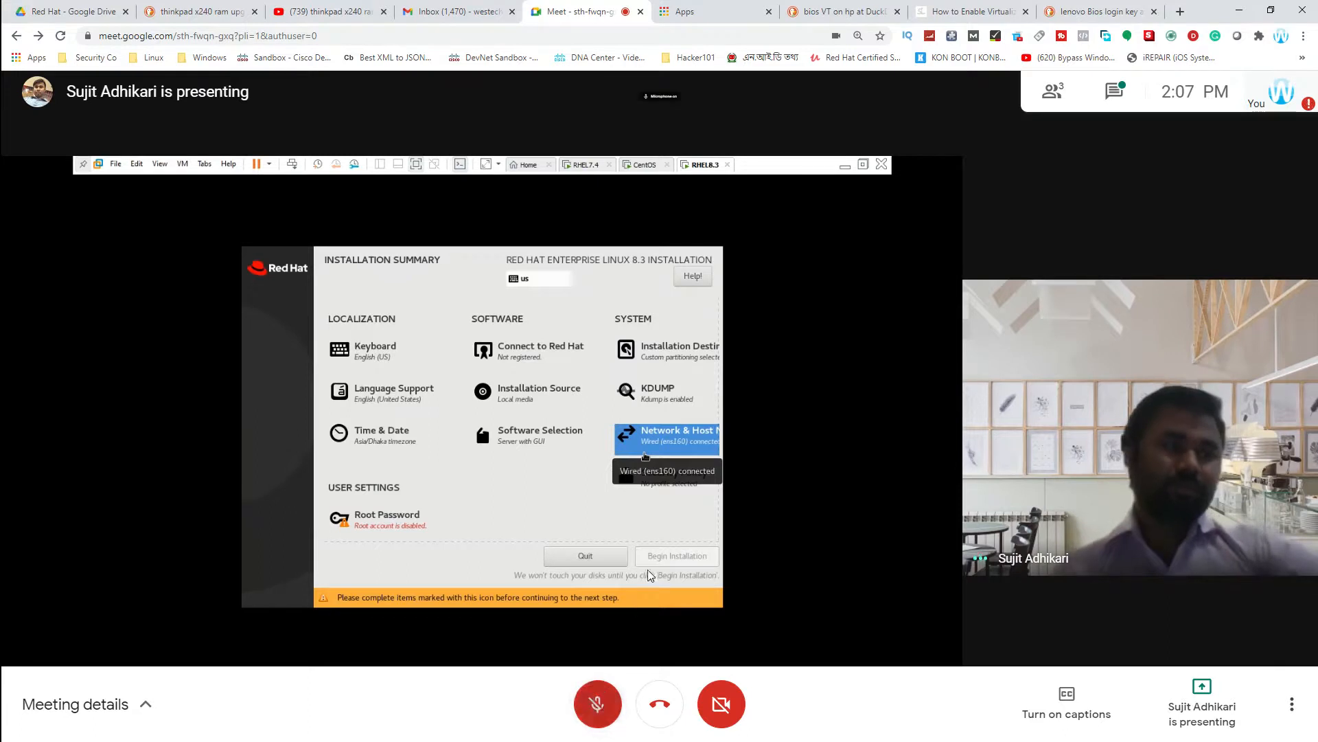
left_click(596, 706)
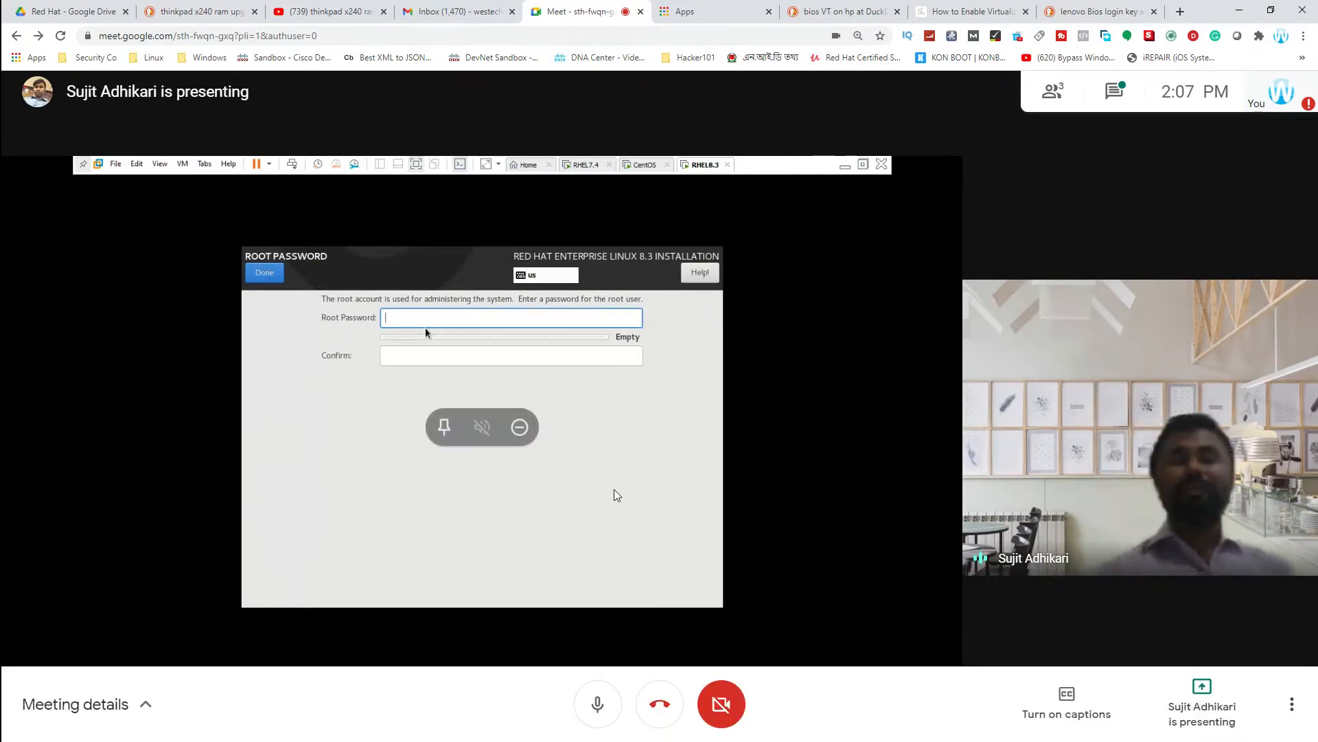
Step: Mute the microphone from the bottom control bar after talking
left_click(598, 704)
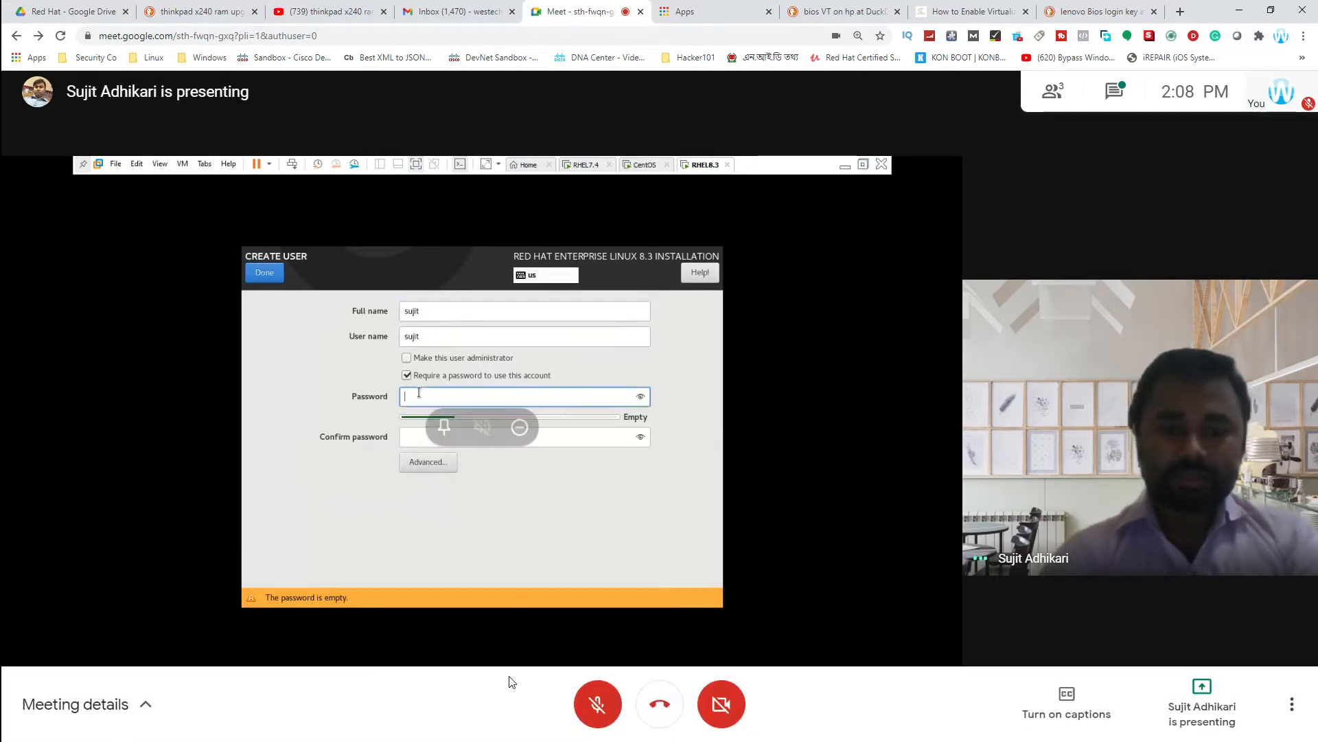
Step: Unmute, mute, then unmute the microphone again to reply to the presenter
left_click(594, 707)
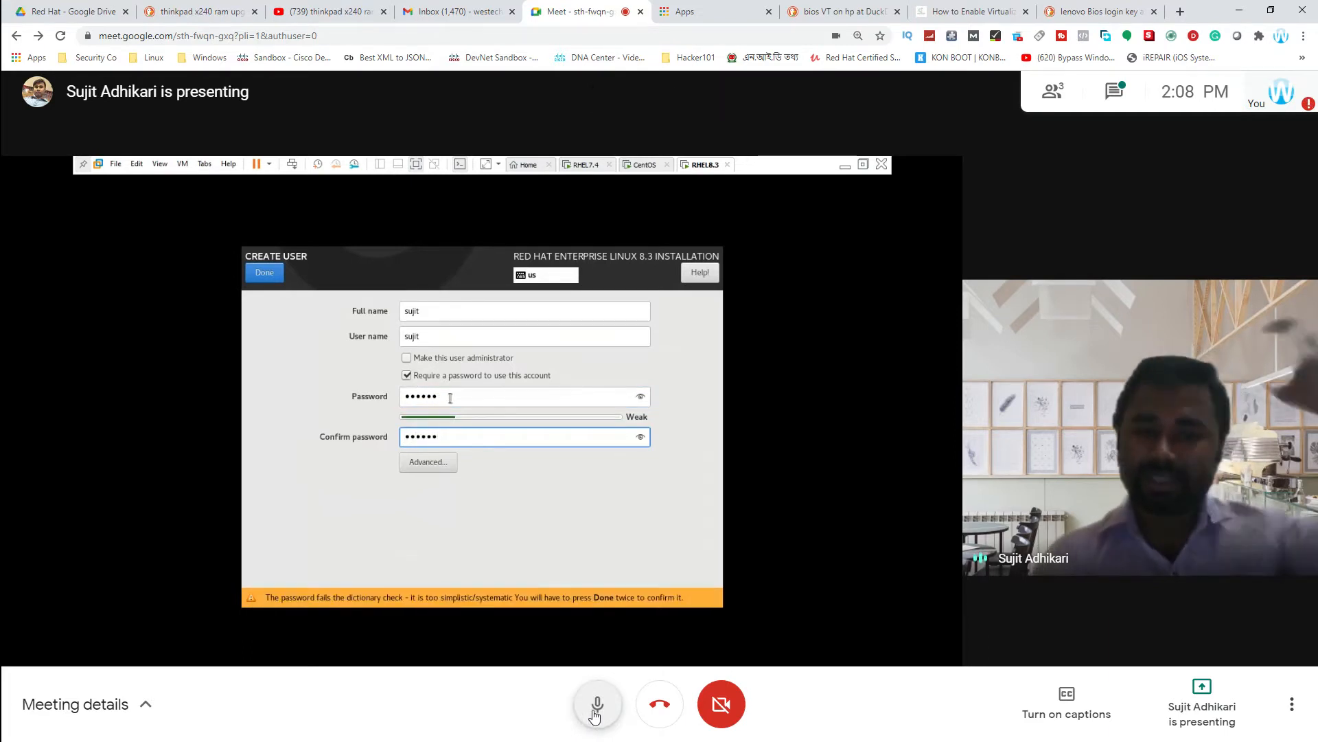
left_click(593, 714)
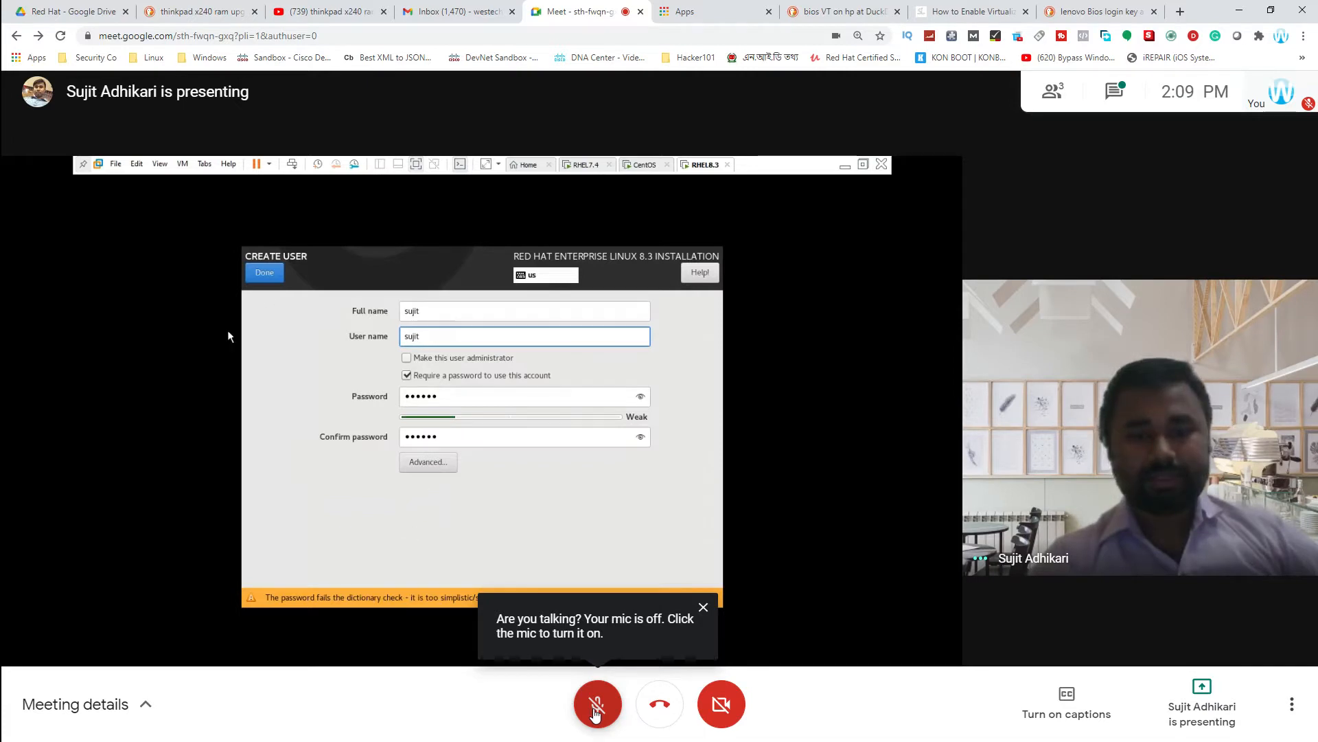
left_click(596, 714)
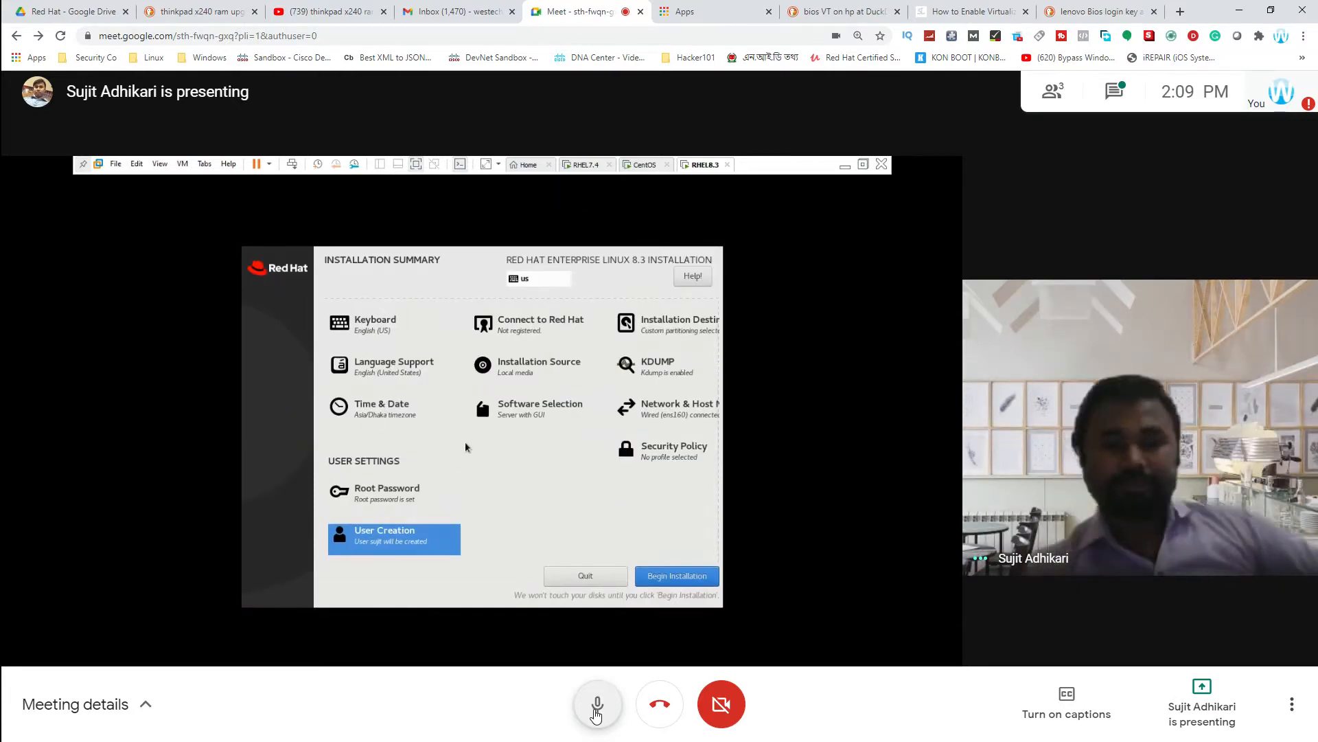
Step: Mute the microphone after speaking
left_click(596, 707)
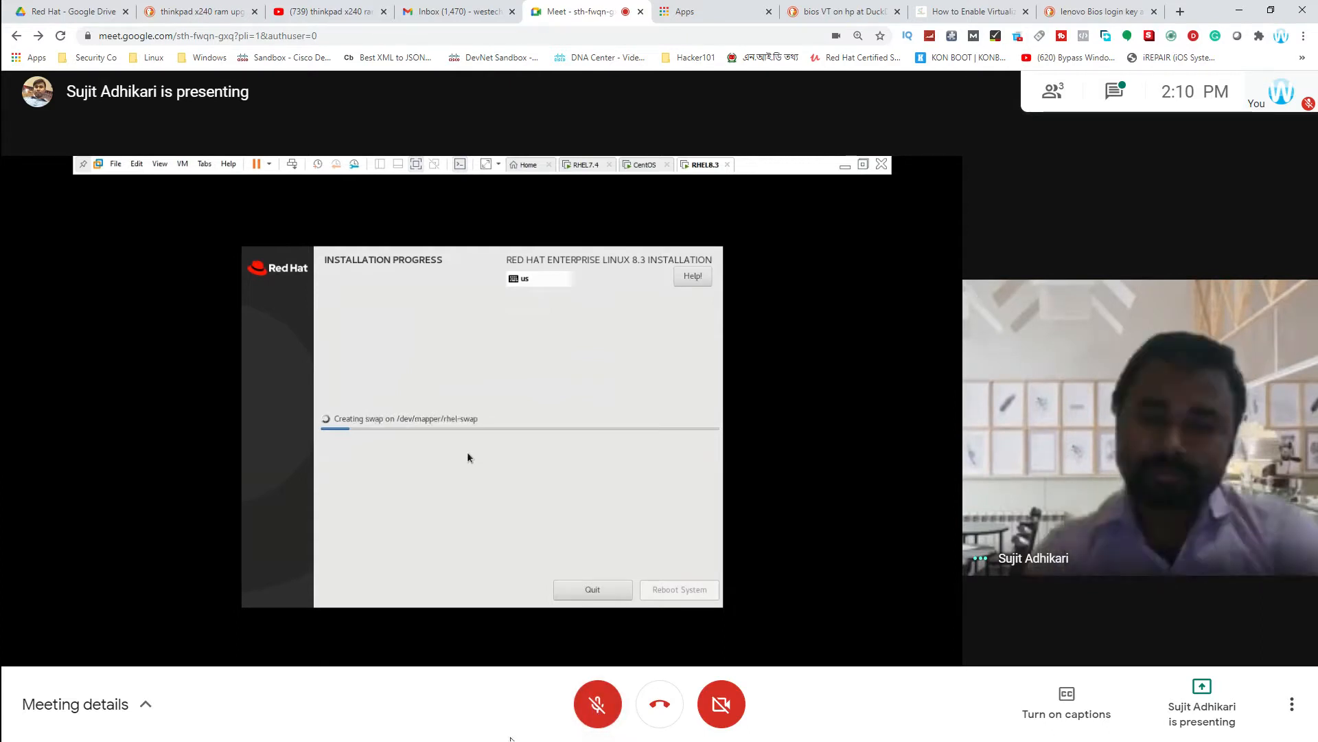
Step: Toggle the microphone on and off twice, dismiss the app launcher, and leave the mic on
left_click(598, 712)
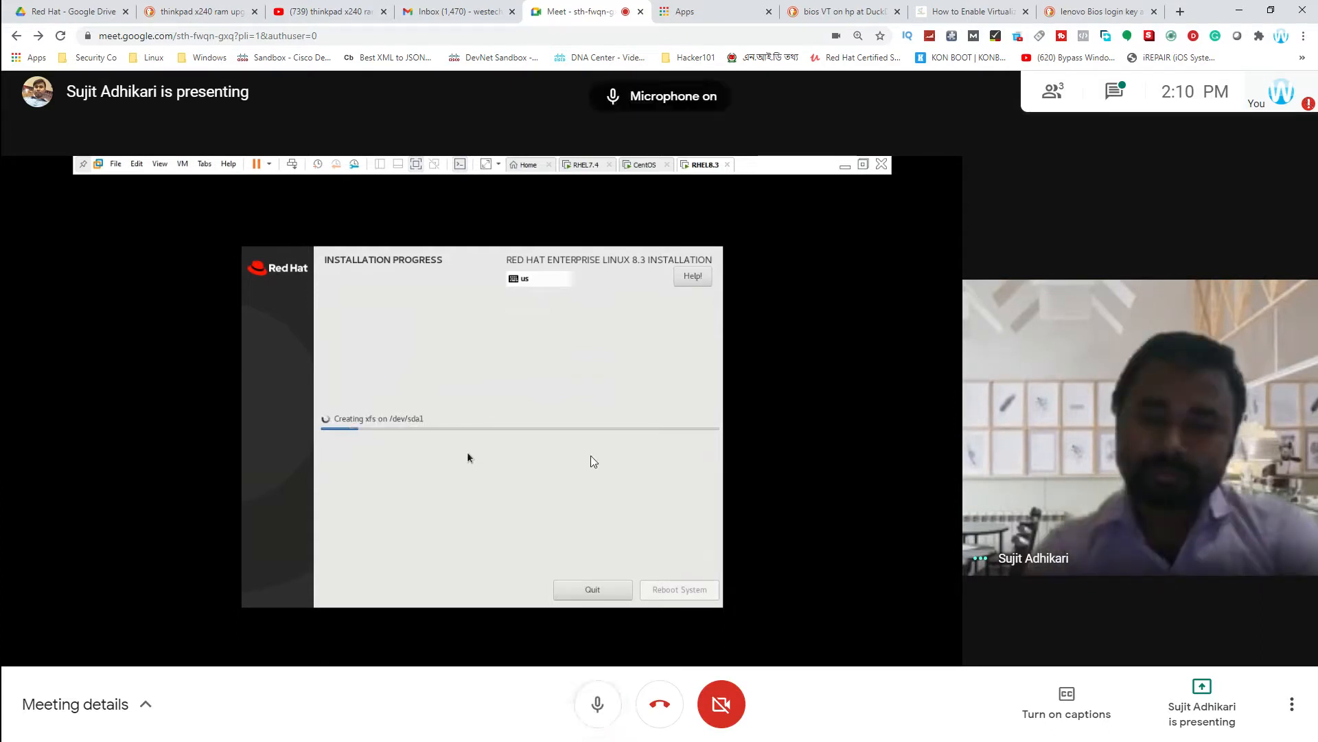
mouse_move(579, 509)
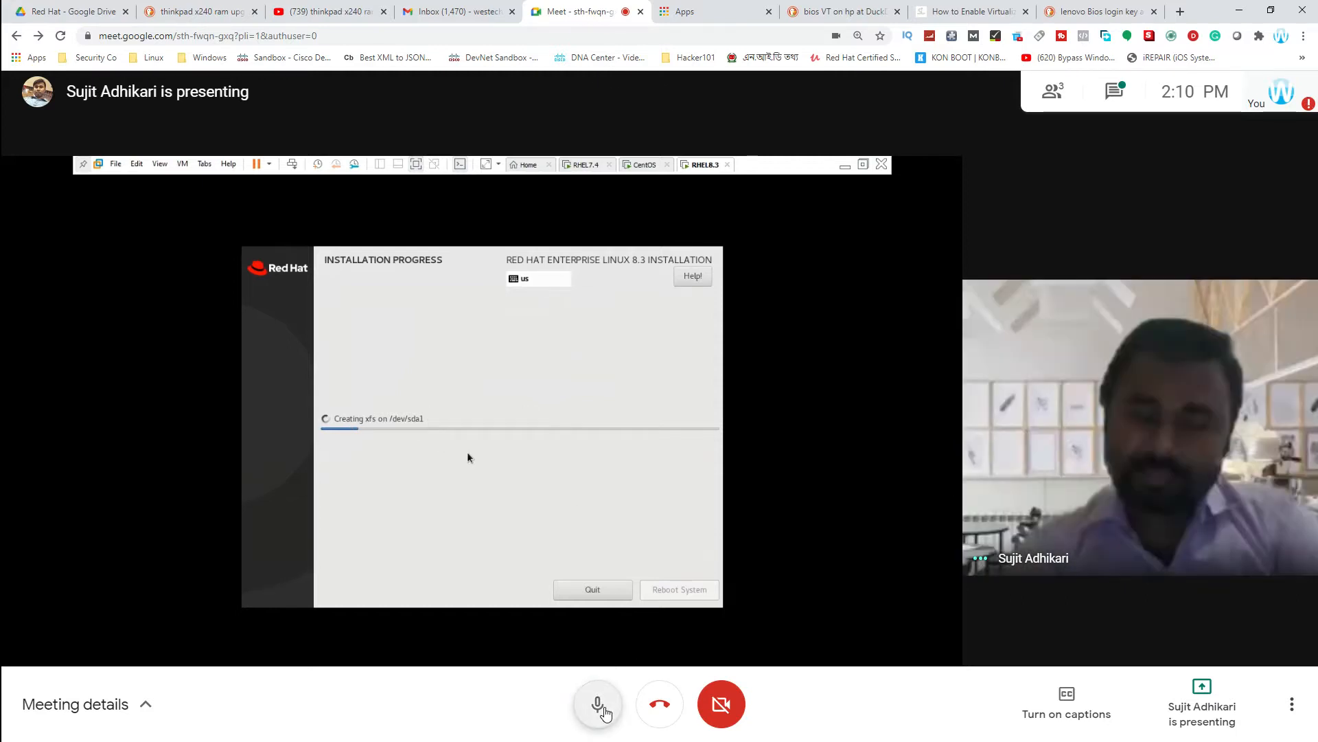
left_click(605, 713)
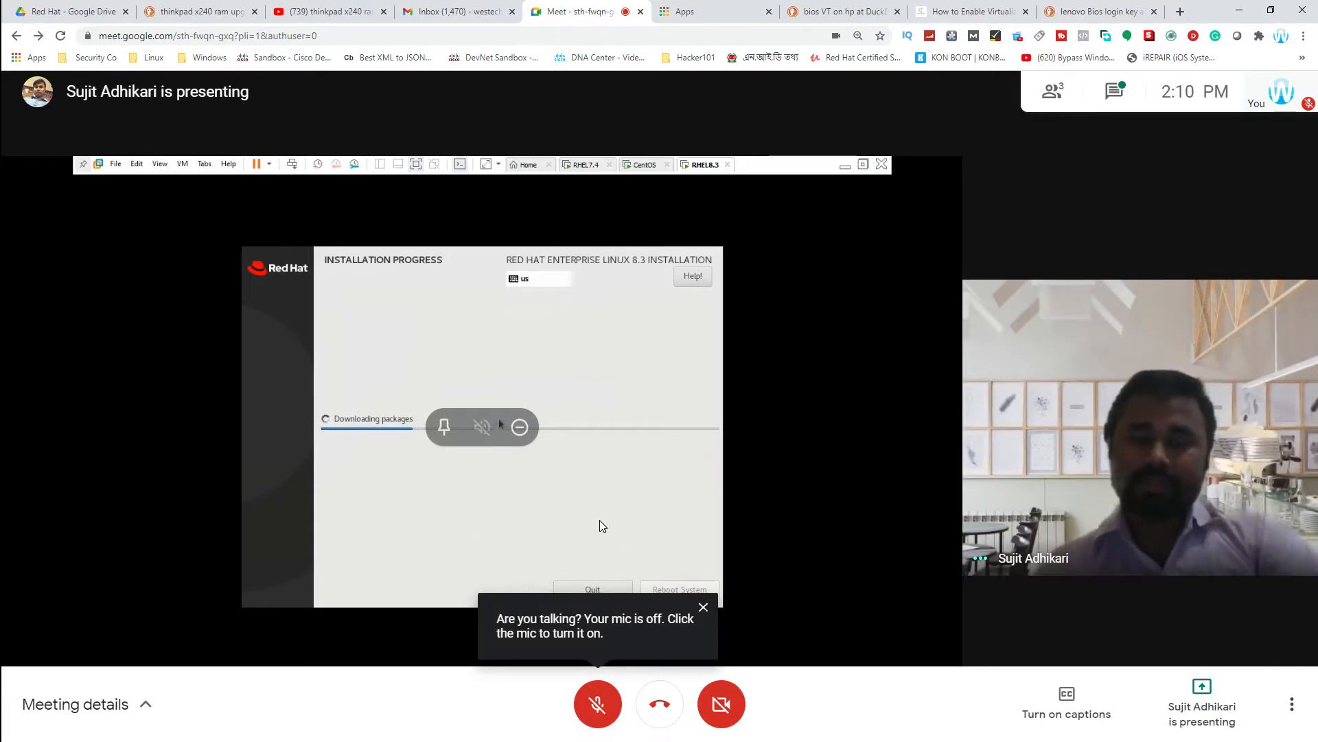
left_click(601, 703)
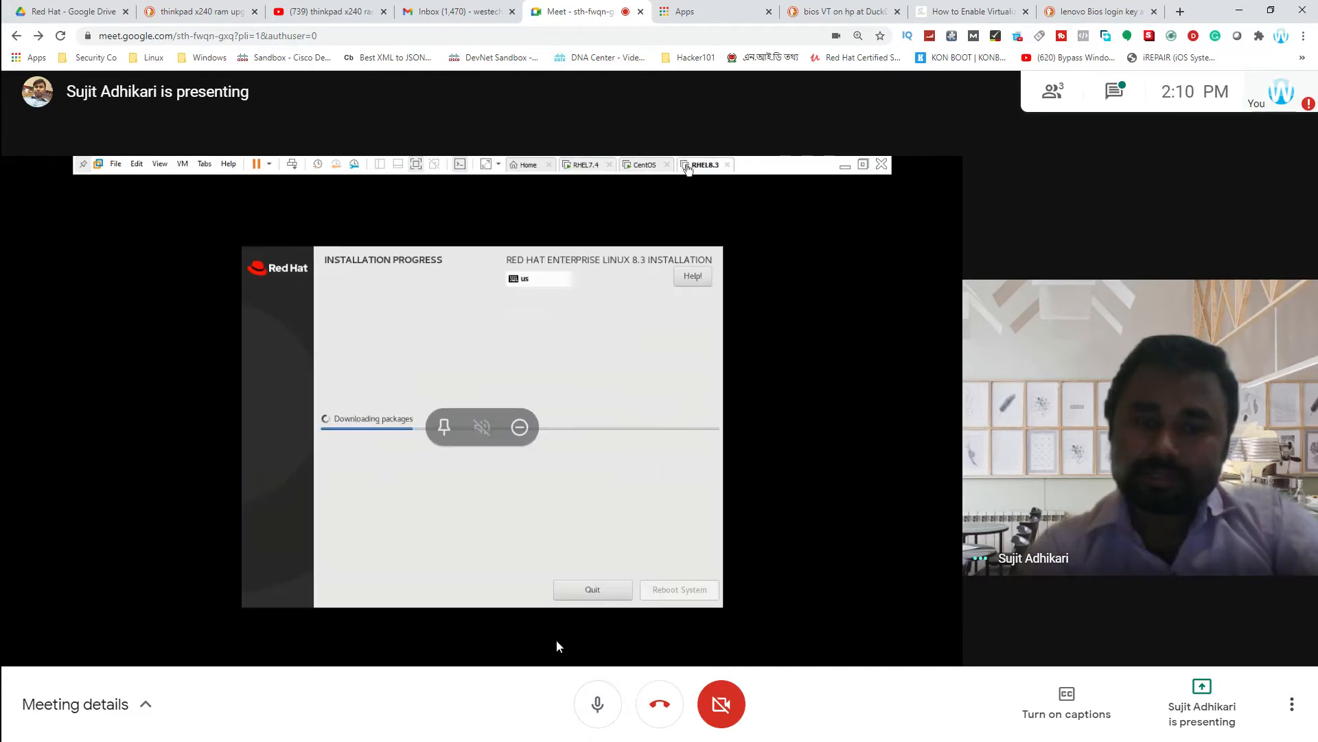
left_click(598, 703)
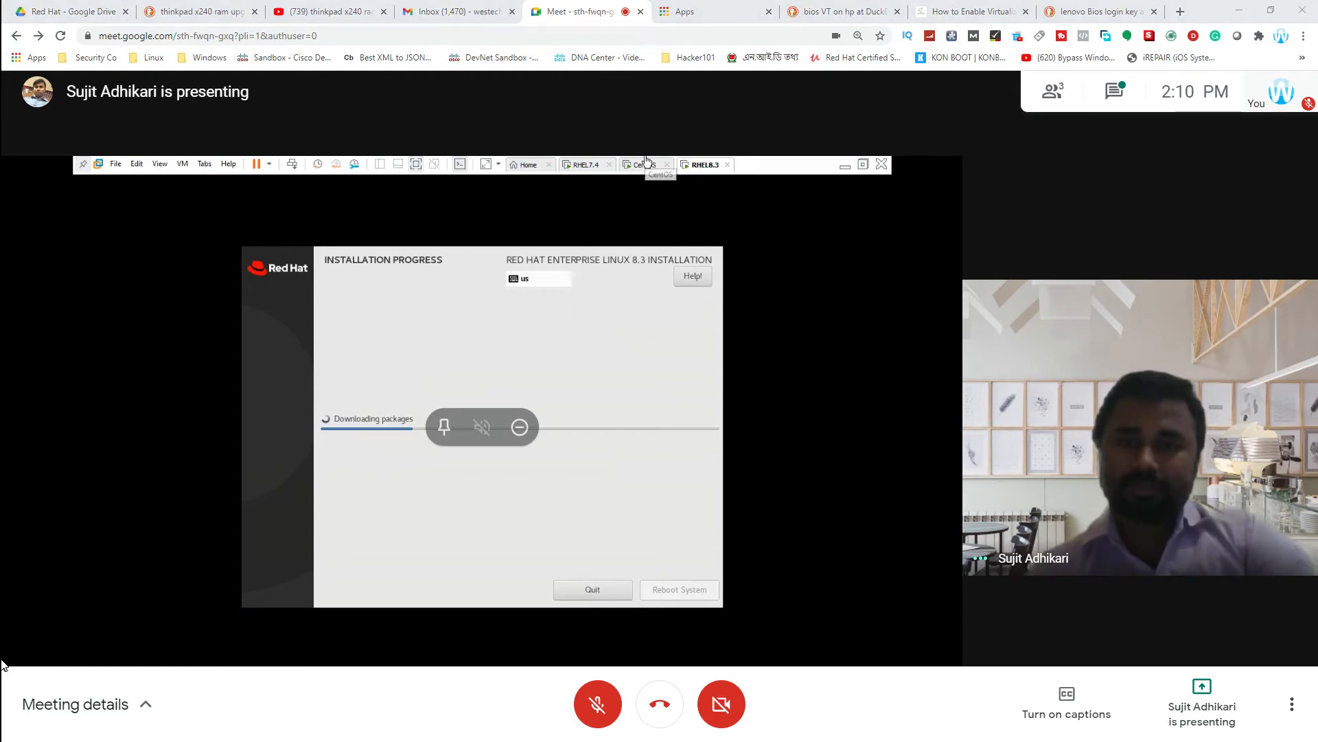
key("super")
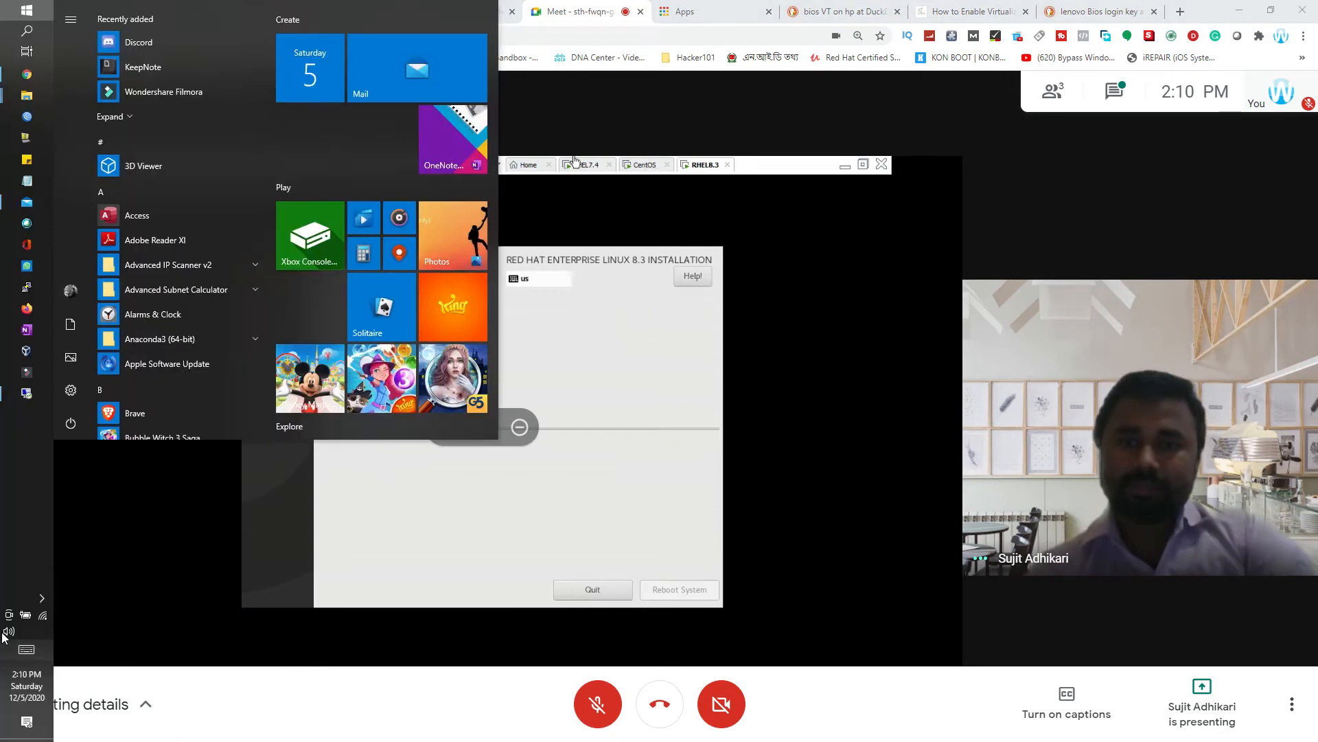
left_click(528, 711)
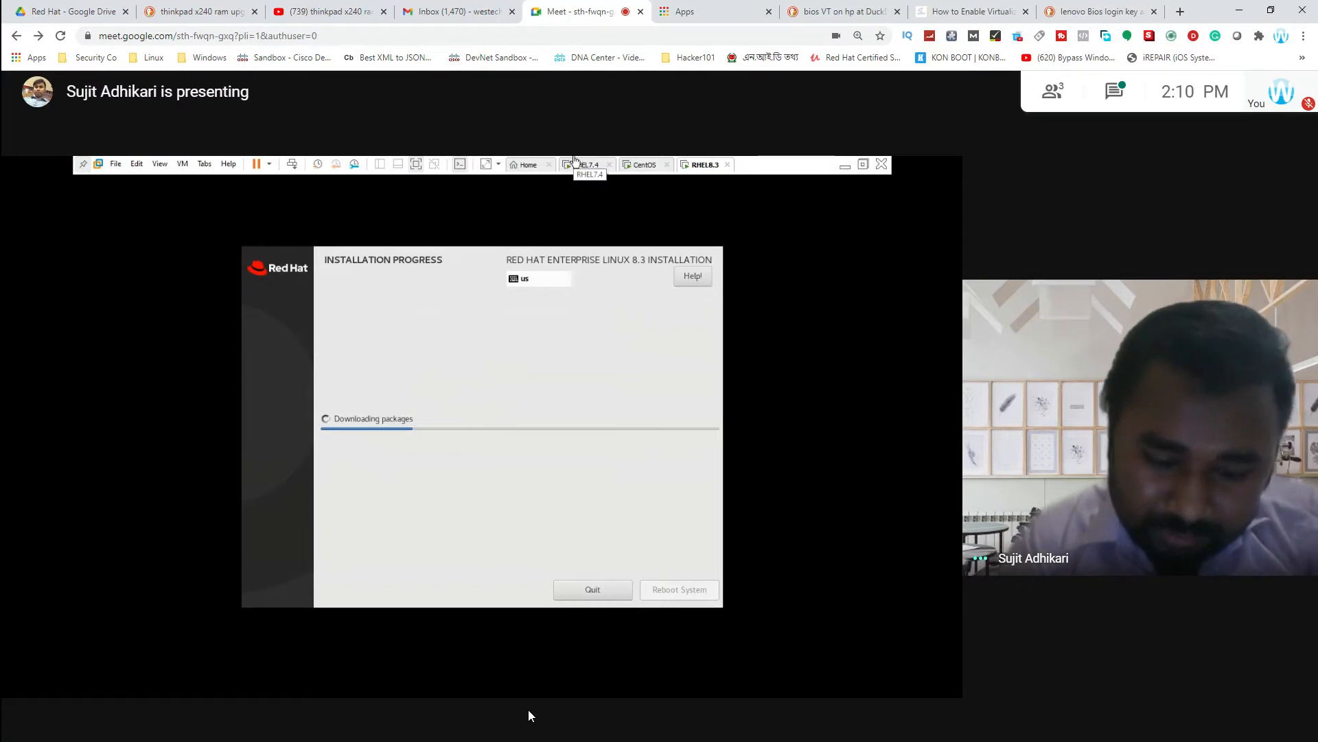
left_click(595, 722)
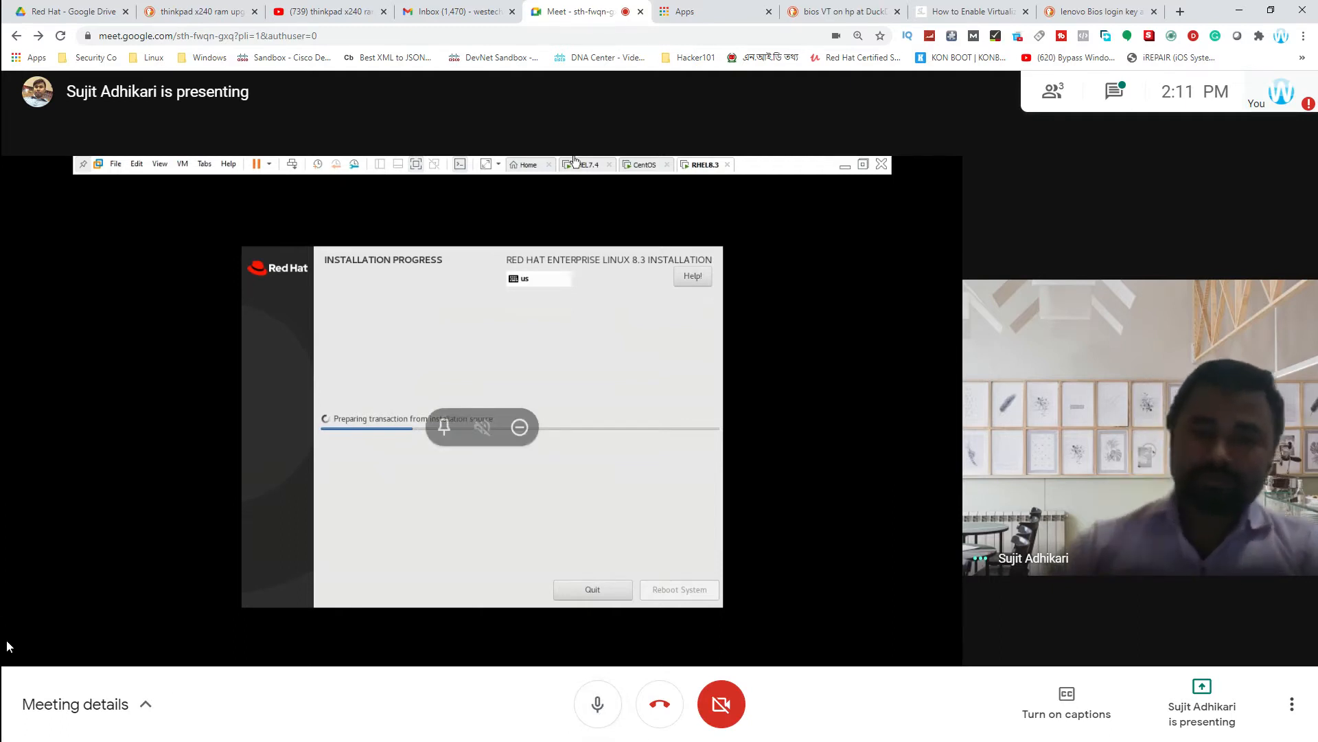
Step: Open the screen recorder's controls from the hidden tray icons and pause the recording
key("super")
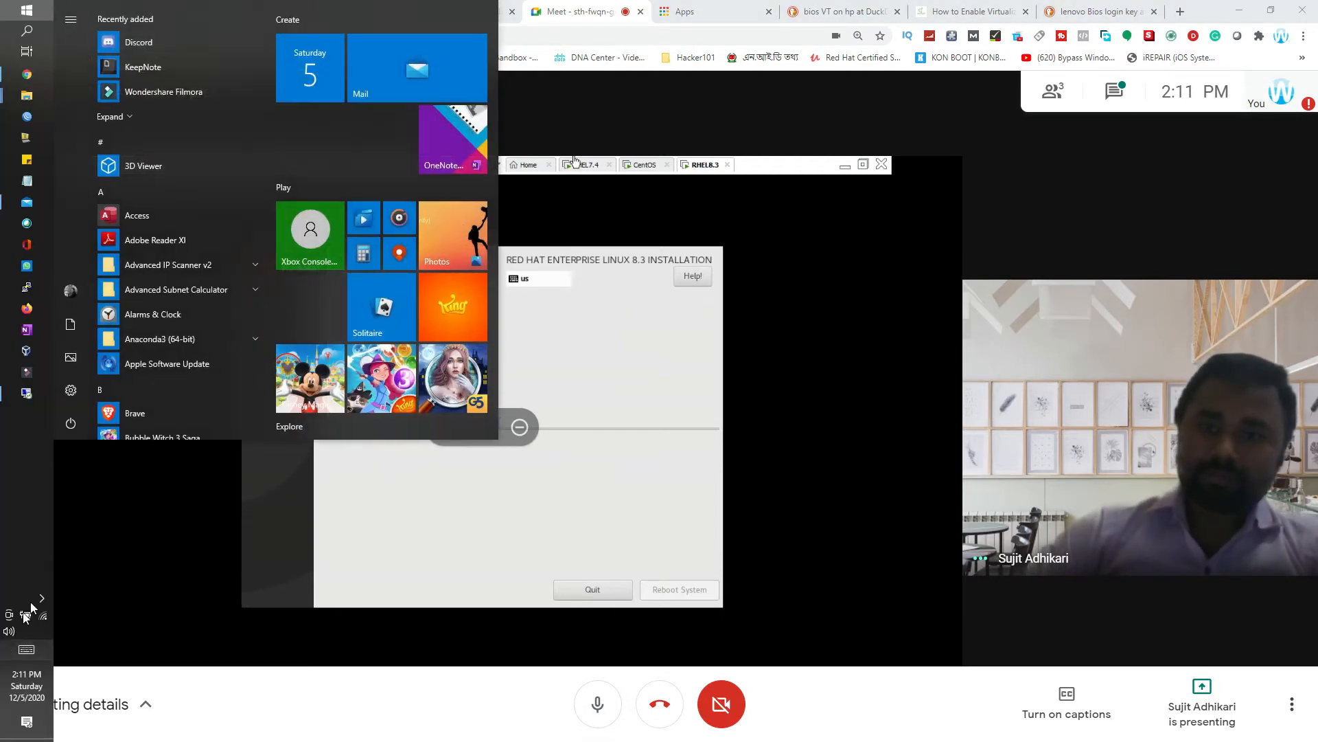
left_click(42, 597)
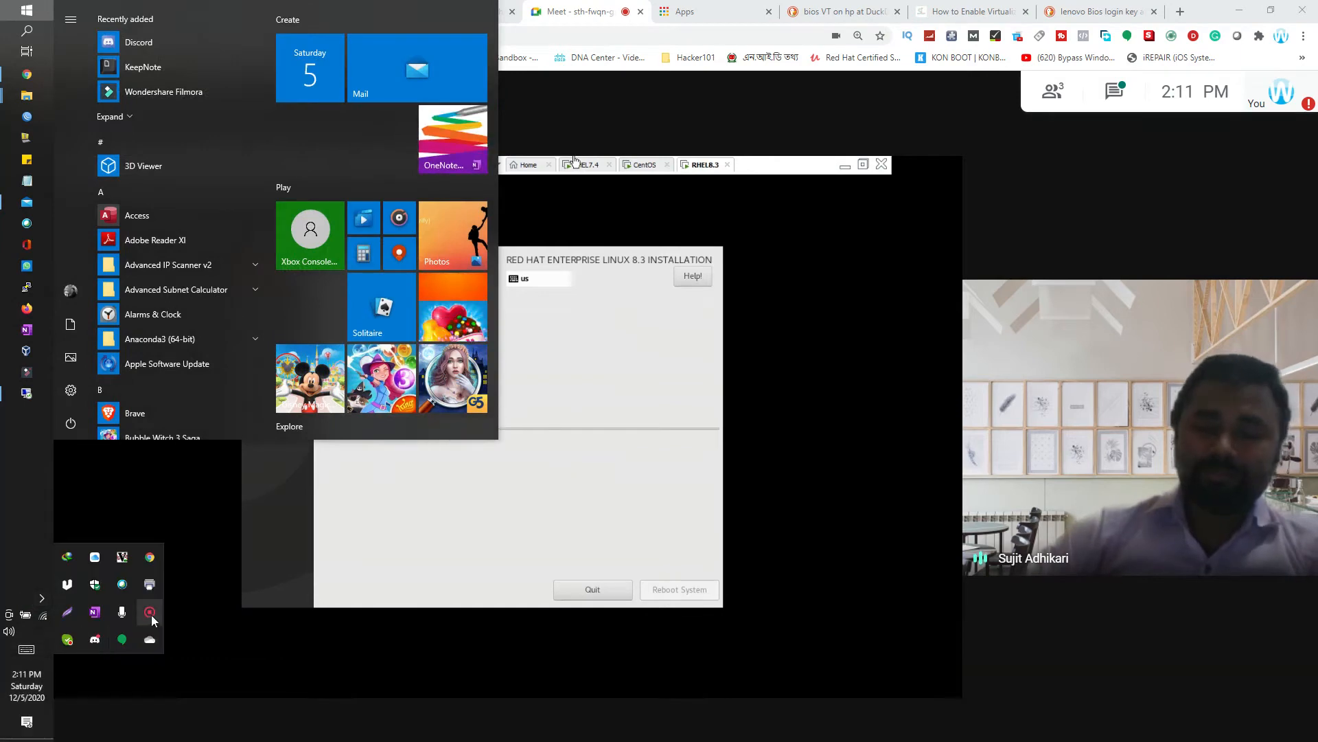
right_click(151, 612)
left_click(198, 621)
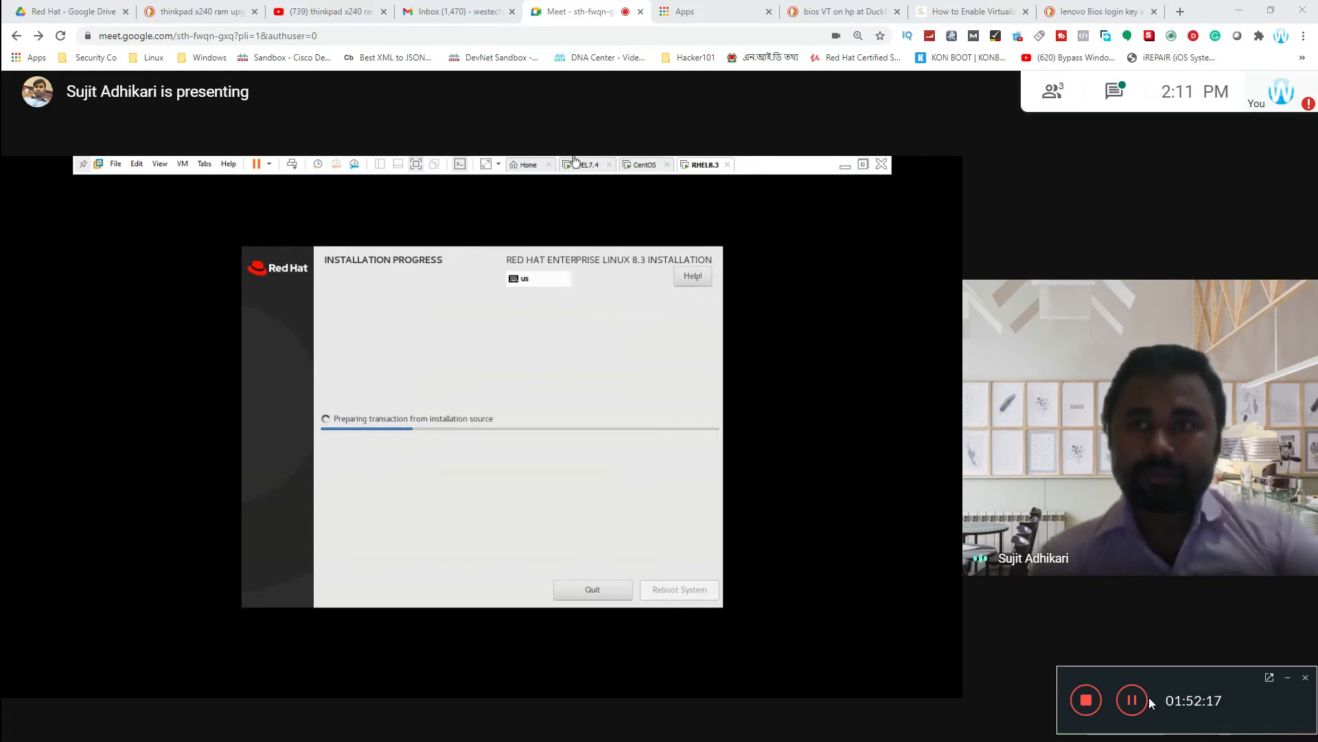
left_click(1136, 700)
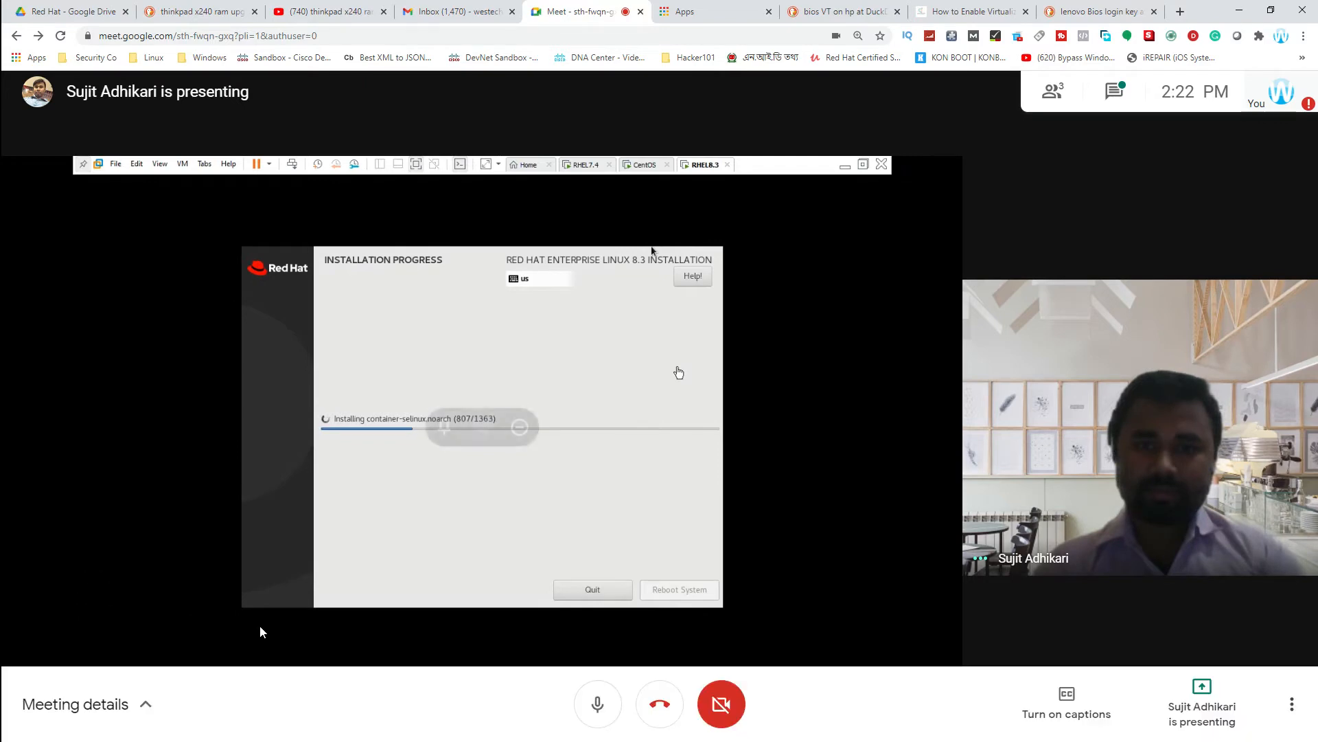
Step: Pause the screen recording from the tray recorder's controls, then reopen the recorder widget from the tray
key("super")
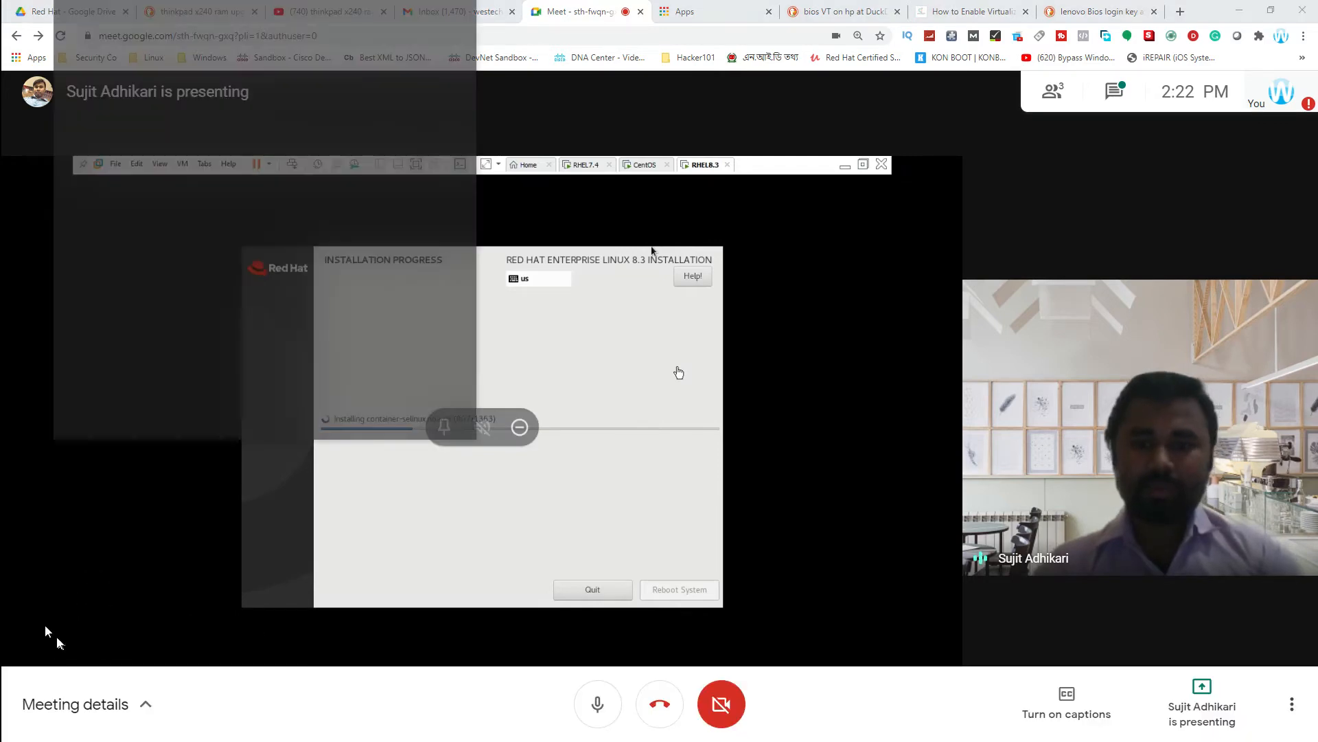
left_click(42, 599)
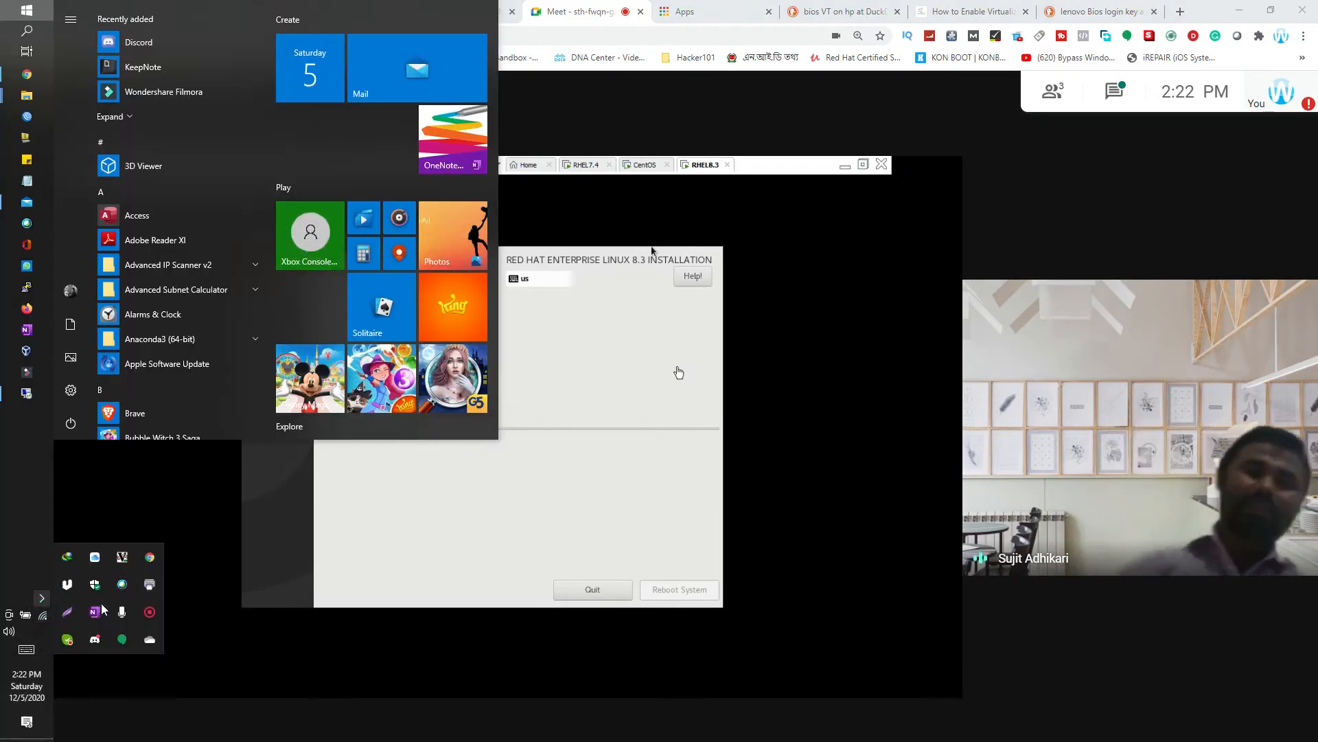
right_click(149, 611)
left_click(176, 621)
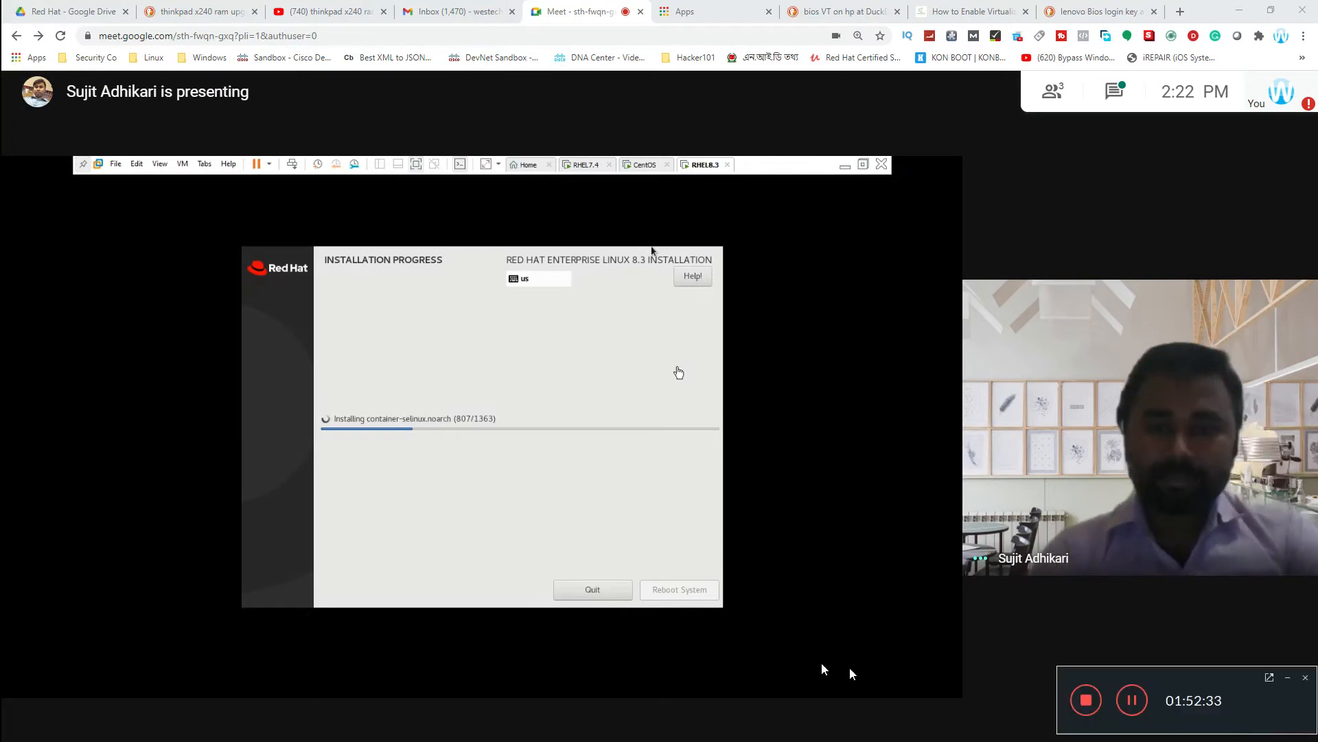
left_click(1142, 701)
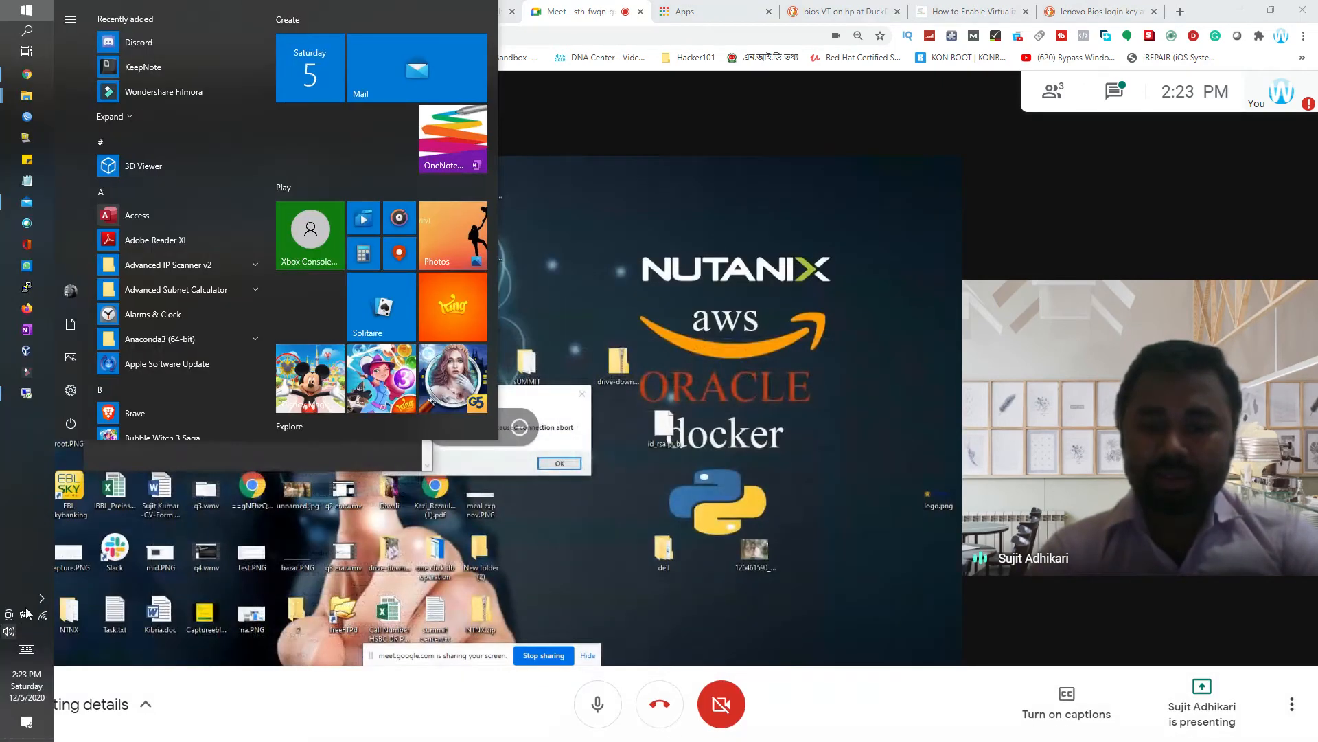
left_click(42, 598)
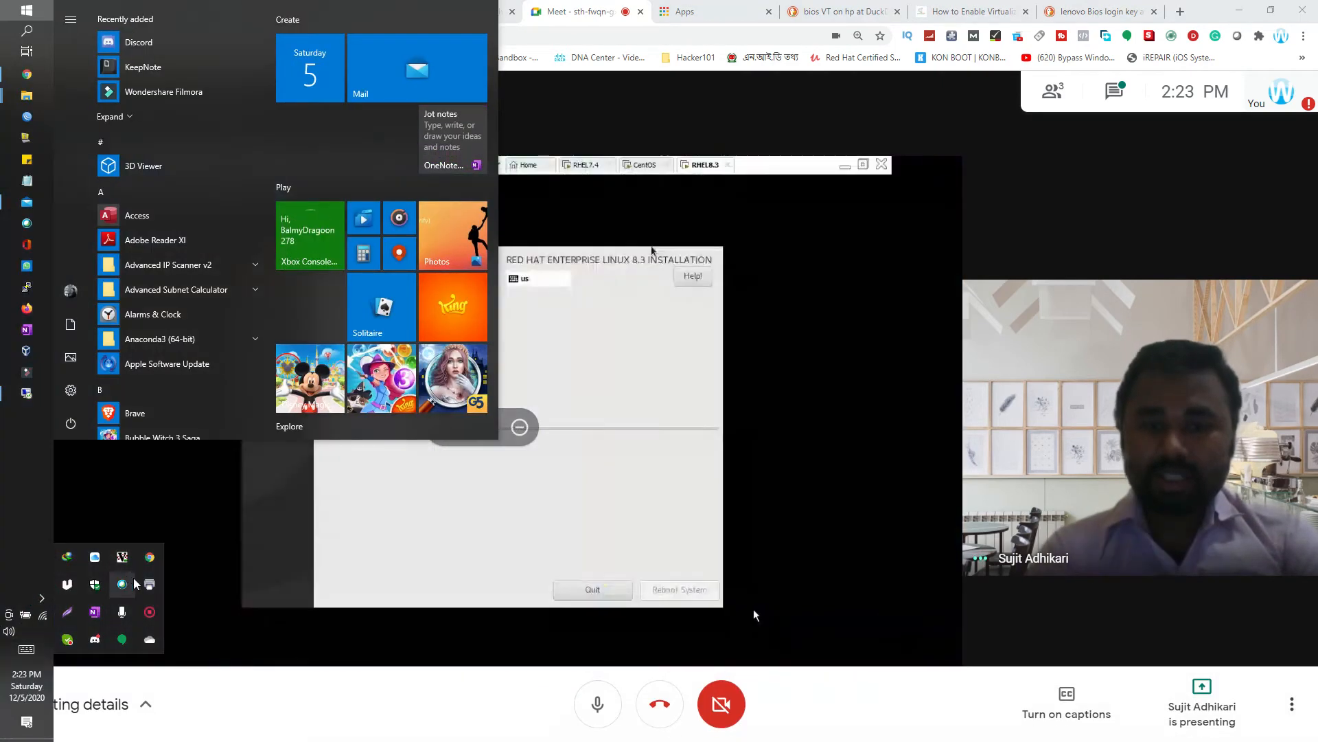
left_click(144, 619)
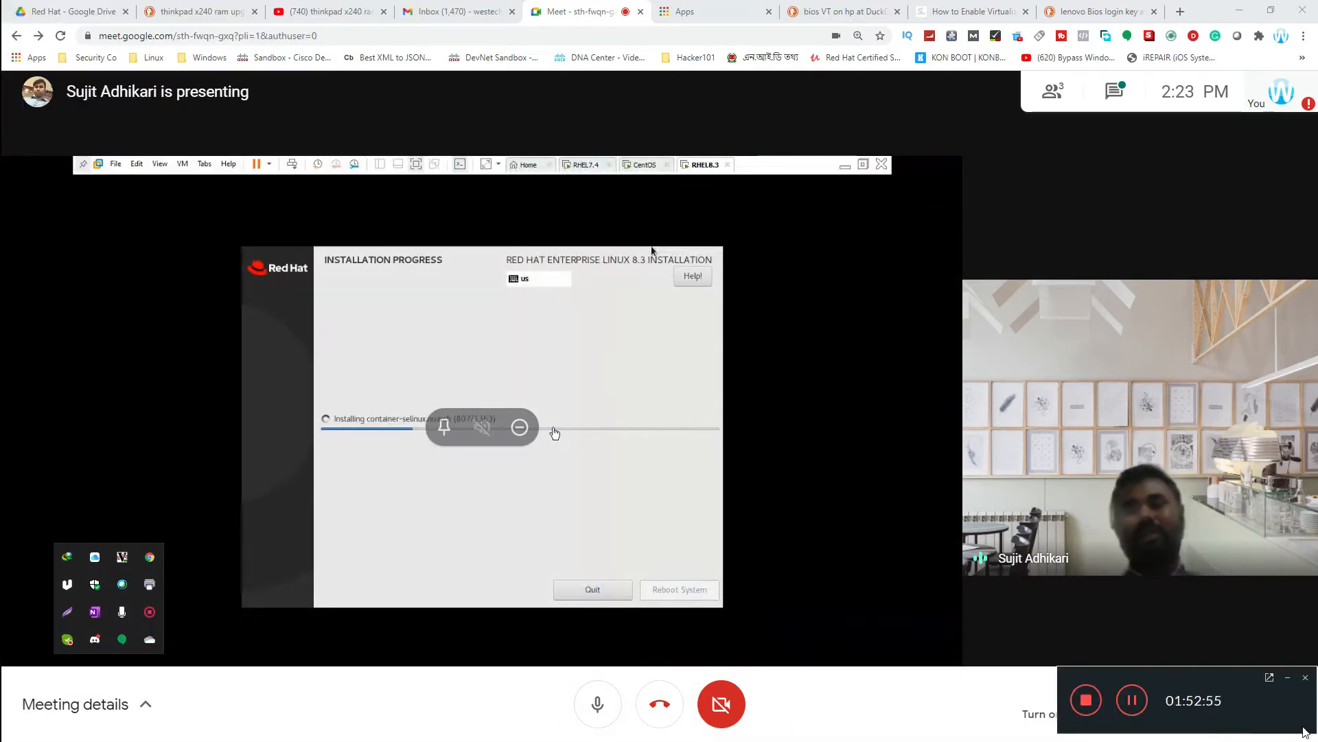